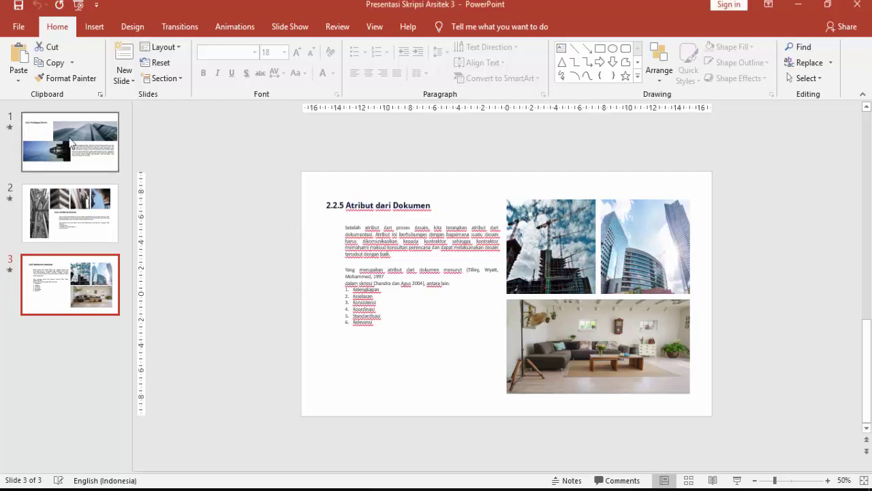
Step: Check slides 2 and 3, then bring up the thesis PDF at section 2.2.6, page 28
{"action": "left_click", "coordinate": [117, 215]}
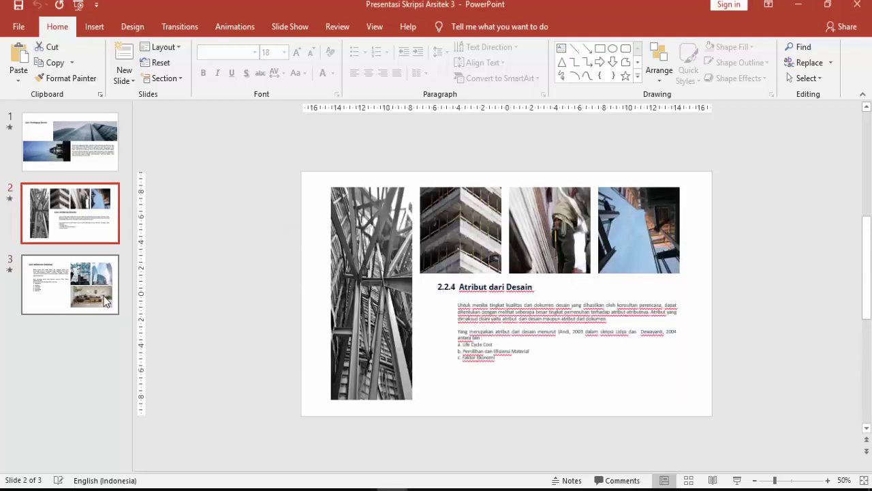
{"action": "left_click", "coordinate": [117, 284]}
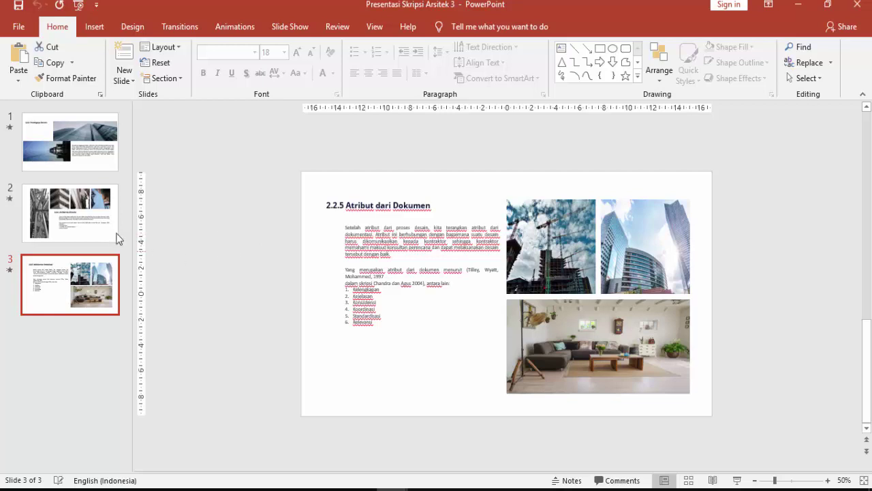
{"action": "left_click", "coordinate": [98, 218]}
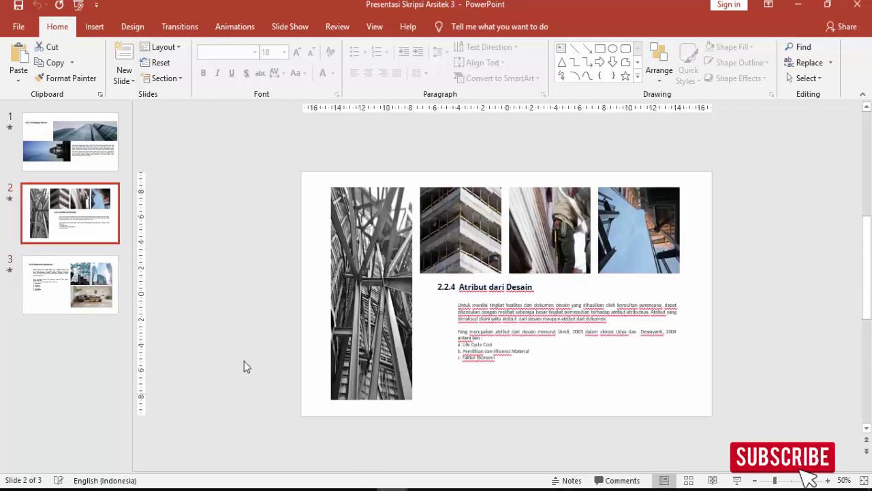
{"action": "left_click", "coordinate": [347, 409]}
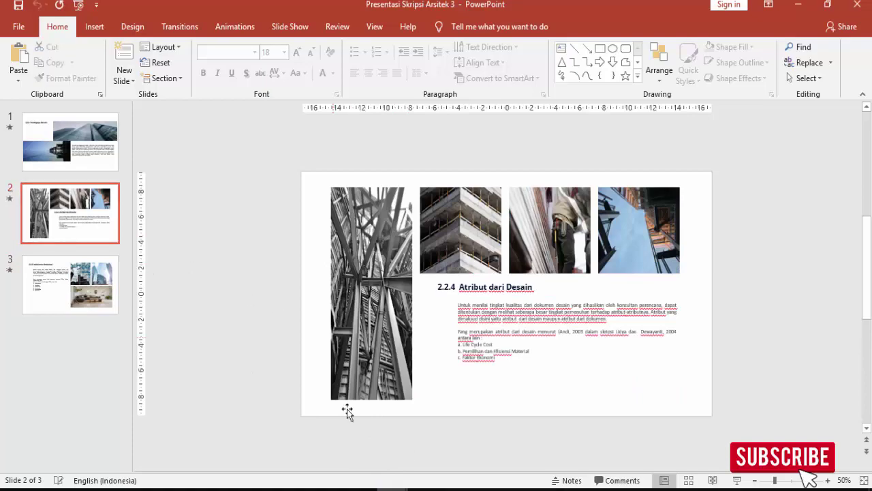
{"action": "left_click", "coordinate": [411, 488]}
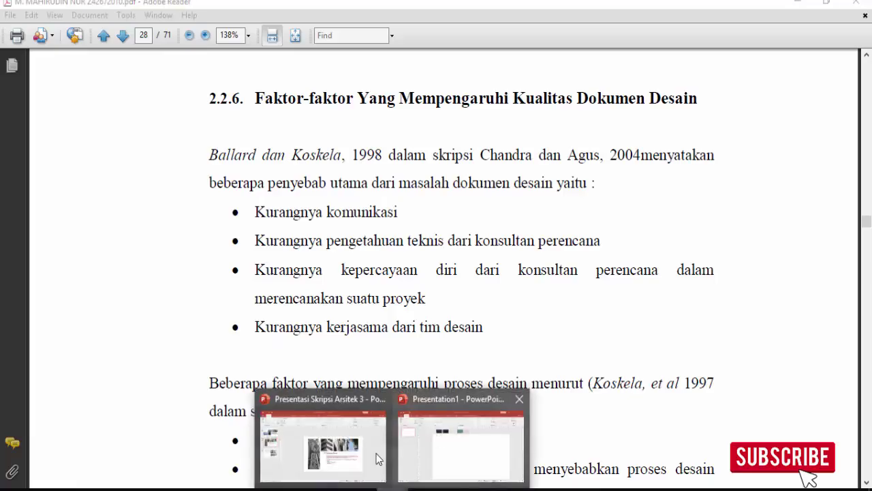
Step: Paste the 2.2.4 'Atribut dari Desain' heading and body text into Presentation1
{"action": "left_click", "coordinate": [344, 447]}
{"action": "mouse_move", "coordinate": [393, 486]}
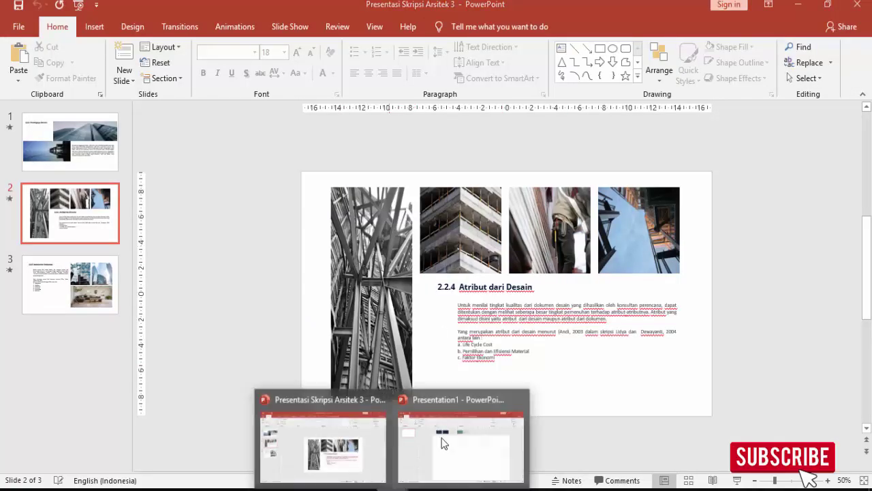
{"action": "left_click", "coordinate": [471, 383]}
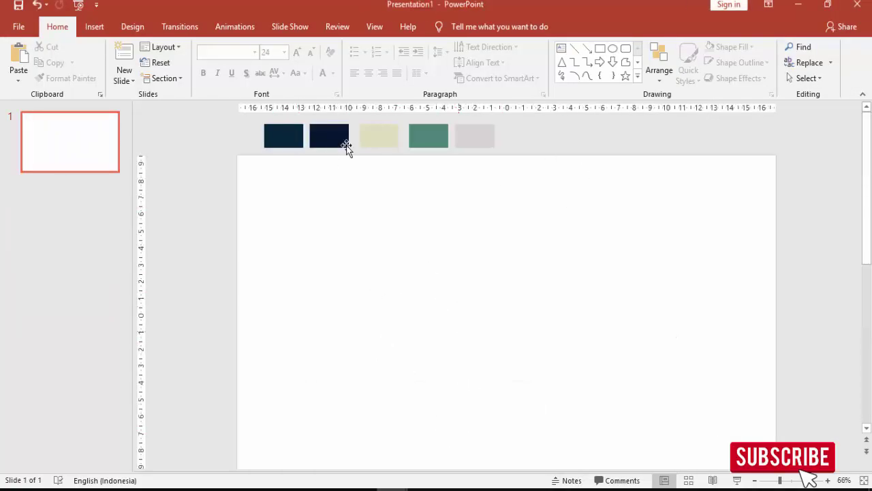
{"action": "left_click", "coordinate": [276, 427]}
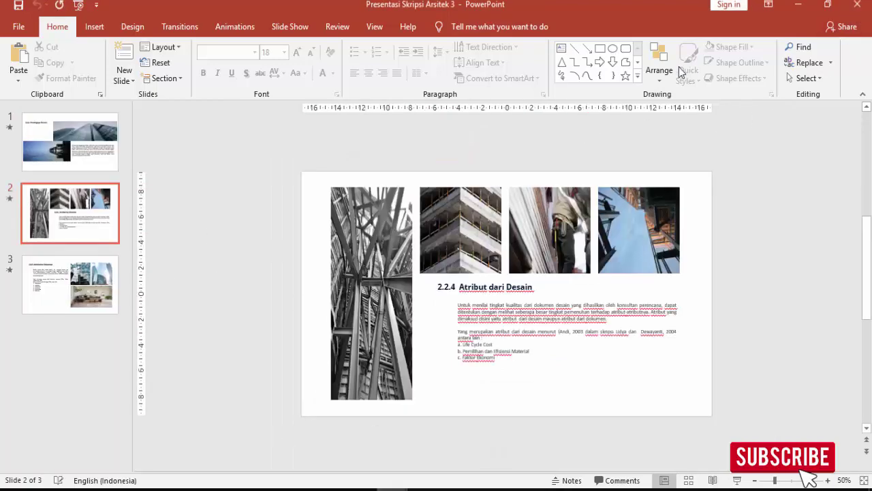
{"action": "left_click", "coordinate": [449, 300]}
{"action": "left_click", "coordinate": [494, 311], "text": "shift"}
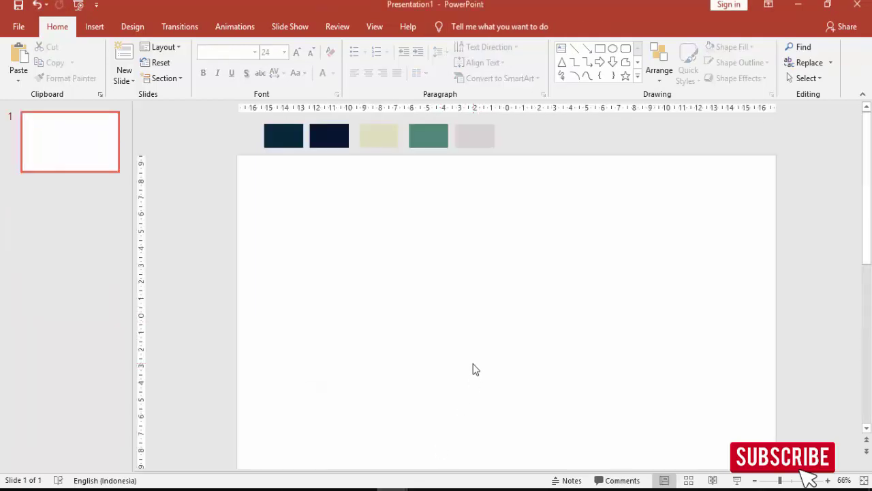
{"action": "key", "text": "ctrl+v"}
Step: Close the thesis deck and move the pasted heading and body toward the upper right
{"action": "left_click", "coordinate": [345, 467]}
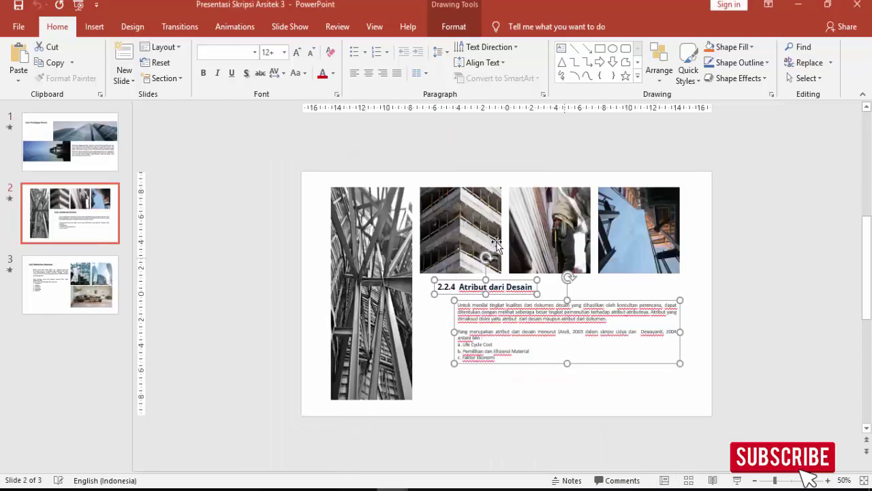
{"action": "left_click", "coordinate": [686, 149]}
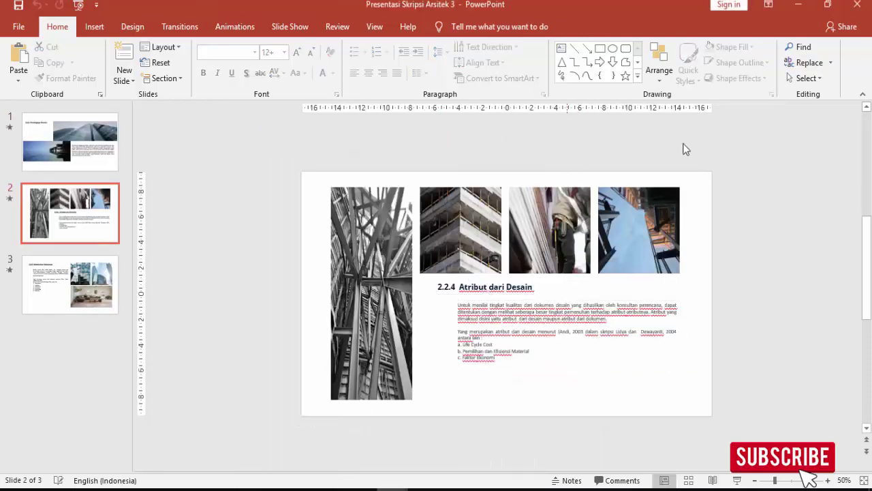
{"action": "left_click", "coordinate": [854, 6]}
{"action": "left_click", "coordinate": [530, 257]}
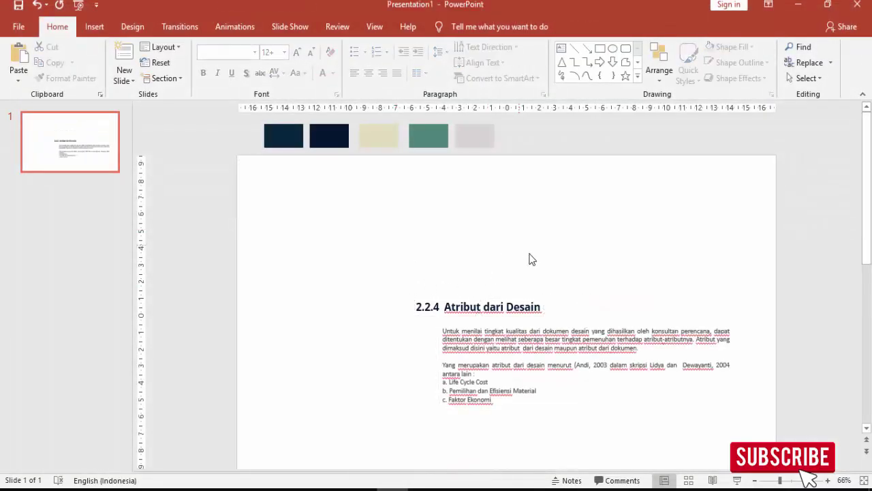
{"action": "left_click", "coordinate": [477, 307]}
{"action": "left_click", "coordinate": [508, 340], "text": "shift"}
{"action": "left_click_drag", "start_coordinate": [513, 300], "coordinate": [563, 208]}
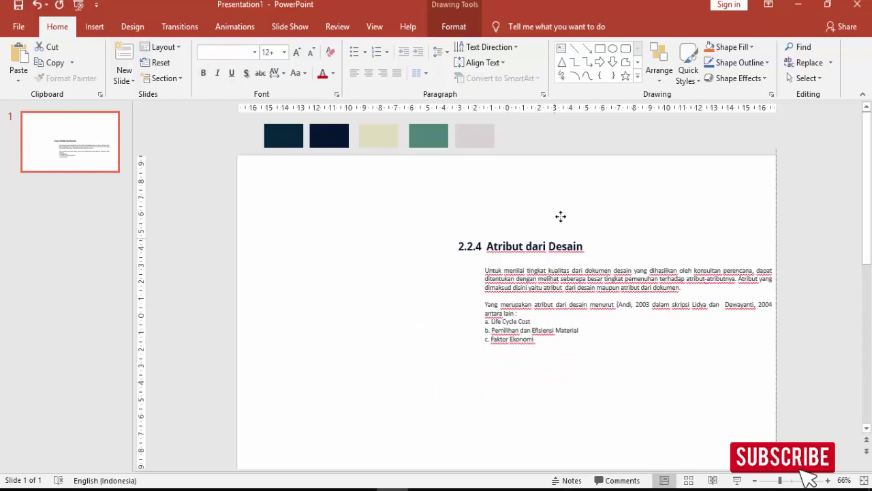
{"action": "left_click", "coordinate": [539, 327]}
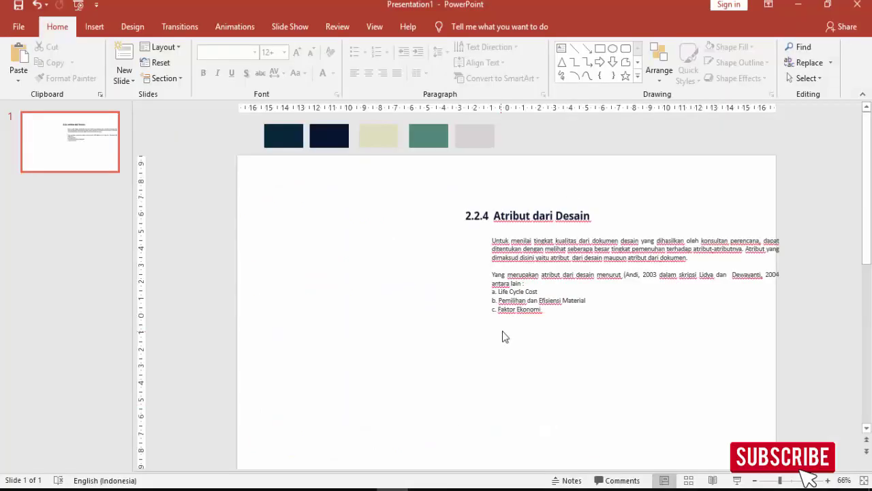
Step: Draw a diagonal line from the Shapes gallery, then delete it as unwanted
{"action": "left_click", "coordinate": [94, 26]}
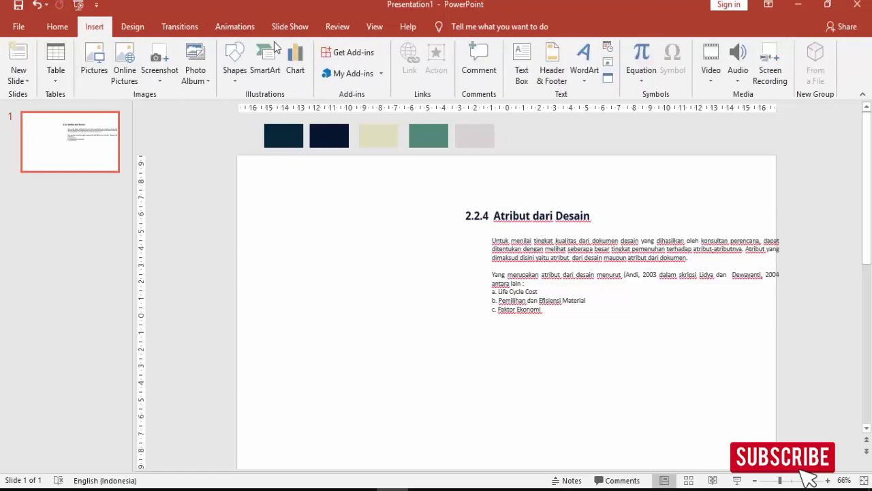
{"action": "left_click", "coordinate": [248, 60]}
{"action": "left_click", "coordinate": [250, 106]}
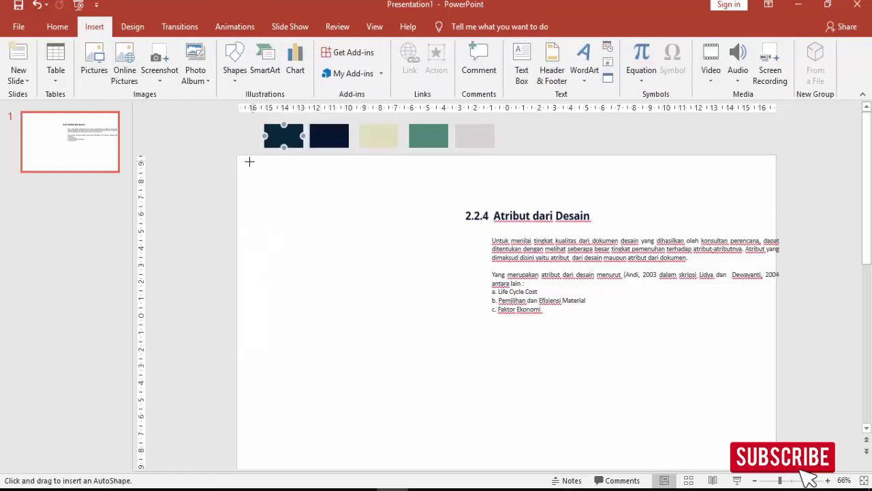
{"action": "left_click_drag", "start_coordinate": [237, 155], "coordinate": [449, 430]}
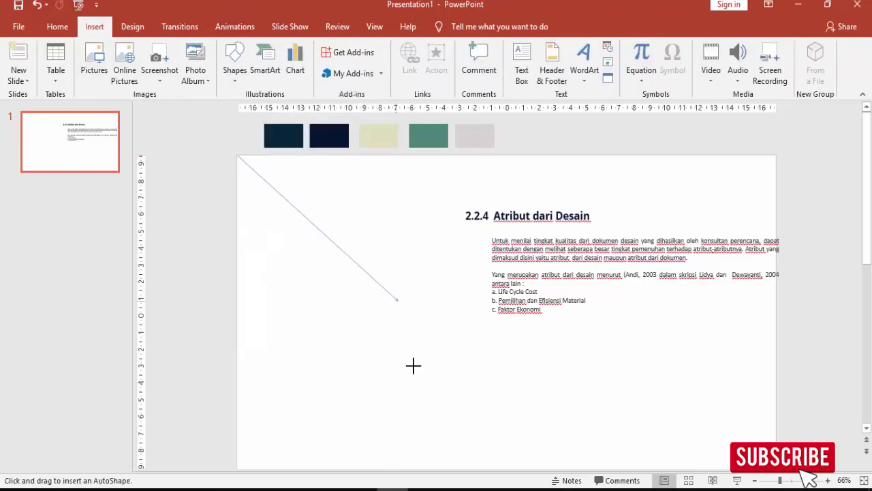
{"action": "left_click", "coordinate": [426, 415]}
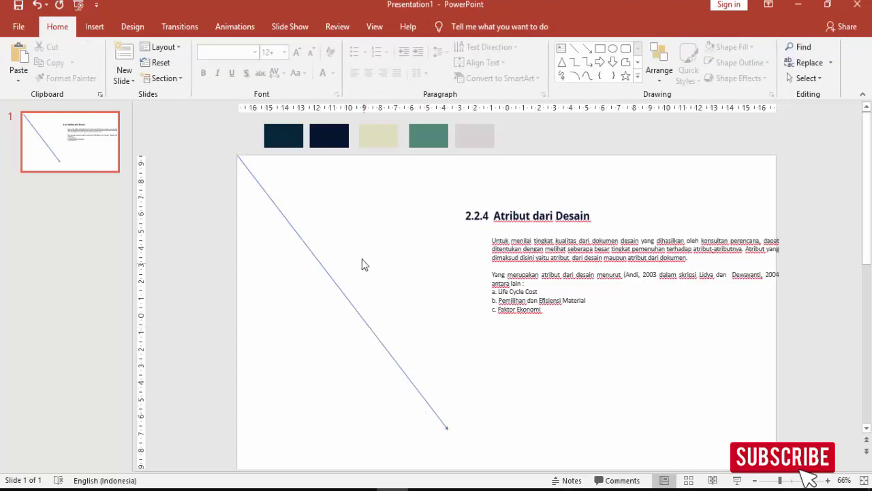
{"action": "left_click", "coordinate": [333, 280]}
{"action": "key", "text": "Delete"}
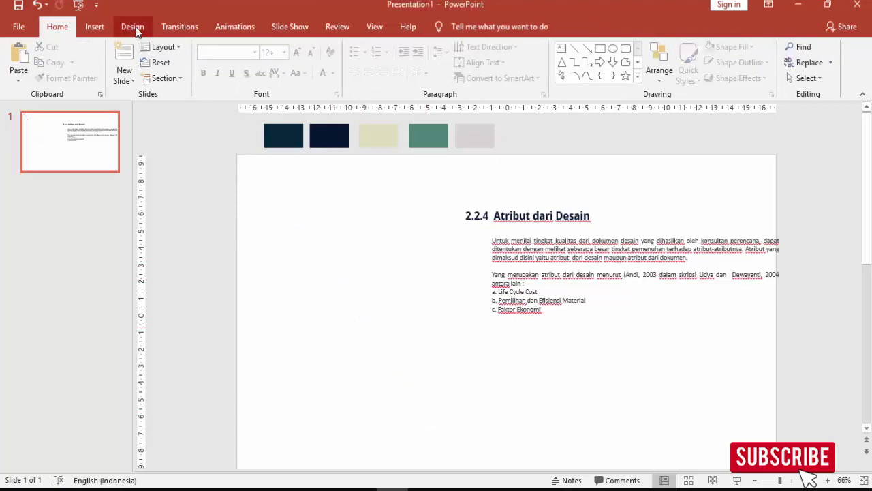
Step: Draw a 19,05 × 18,57 cm rectangle from the slide's top-left corner to the bottom edge
{"action": "left_click", "coordinate": [94, 28]}
{"action": "left_click", "coordinate": [235, 62]}
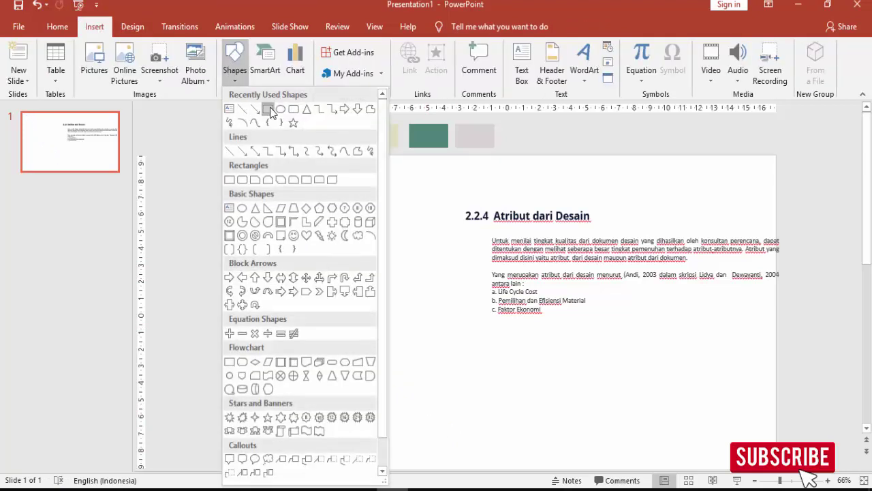
{"action": "left_click", "coordinate": [264, 109]}
{"action": "left_click_drag", "start_coordinate": [236, 156], "coordinate": [522, 462]}
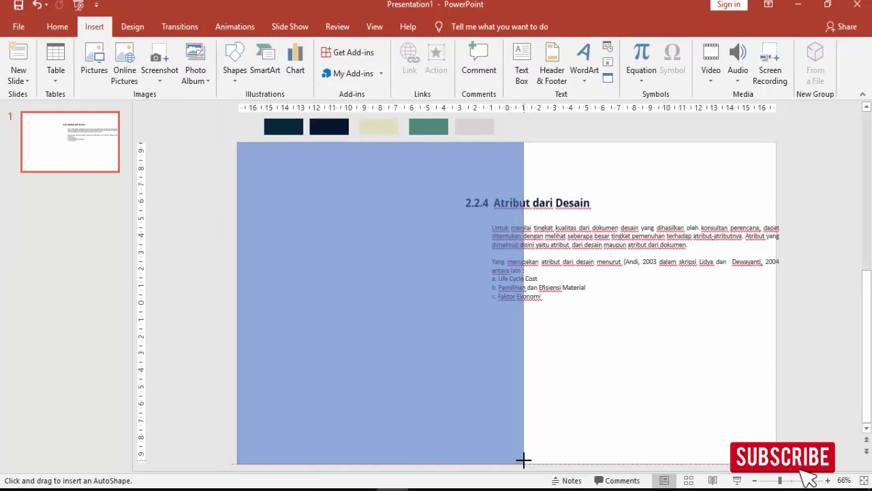
{"action": "left_click_drag", "start_coordinate": [522, 462], "coordinate": [533, 463]}
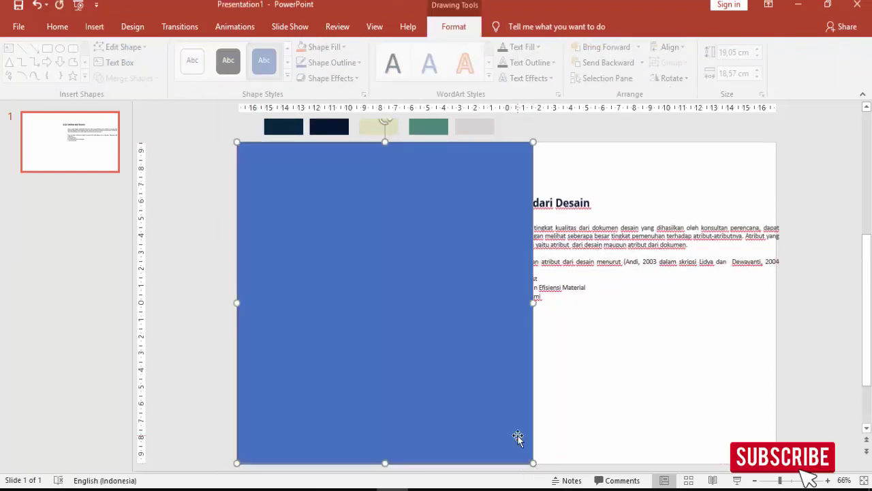
Step: With Edit Points, move the top-right vertex left and bottom-right vertex right, slanting the edge
{"action": "right_click", "coordinate": [534, 341]}
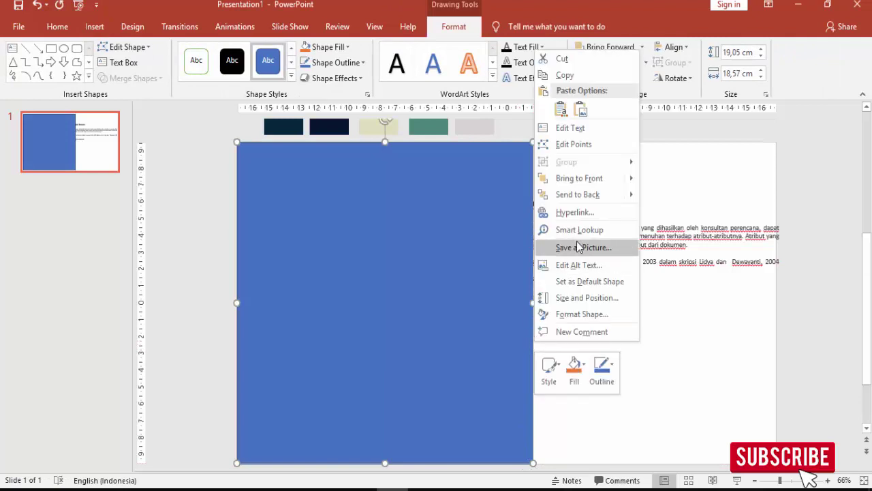
{"action": "left_click", "coordinate": [457, 272]}
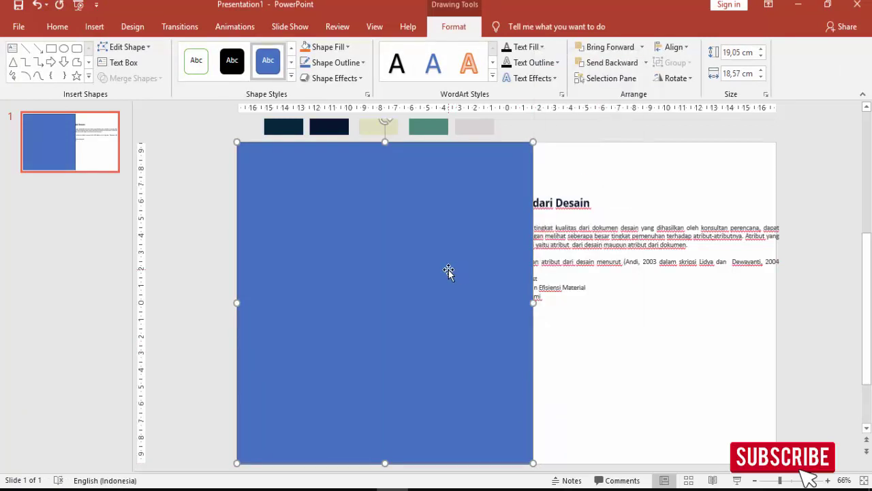
{"action": "right_click", "coordinate": [533, 346]}
{"action": "left_click", "coordinate": [510, 358]}
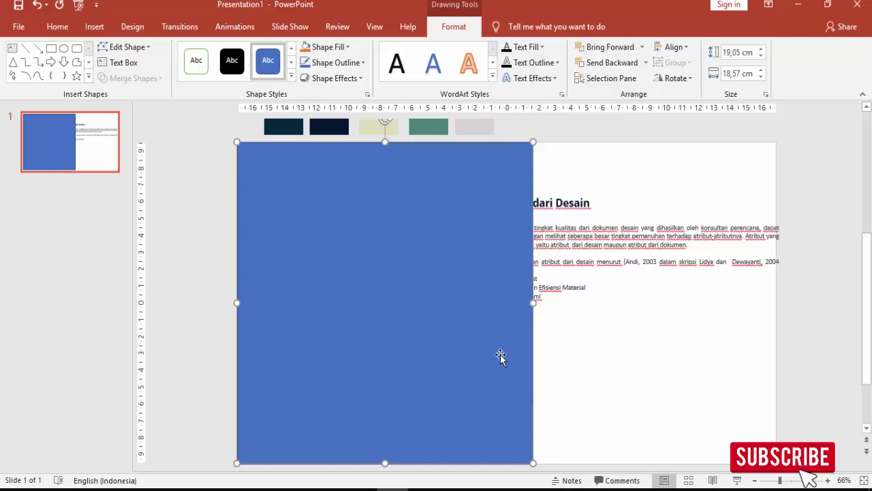
{"action": "right_click", "coordinate": [535, 351]}
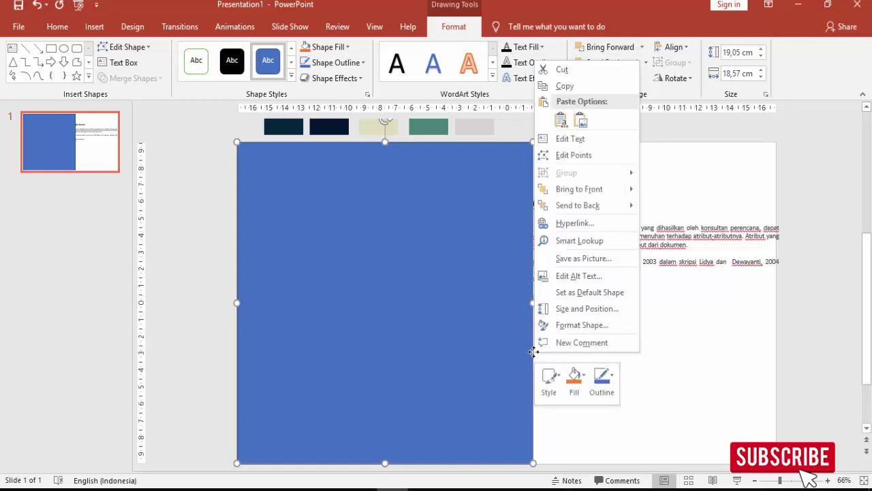
{"action": "left_click", "coordinate": [546, 155]}
{"action": "left_click_drag", "start_coordinate": [532, 142], "coordinate": [418, 143]}
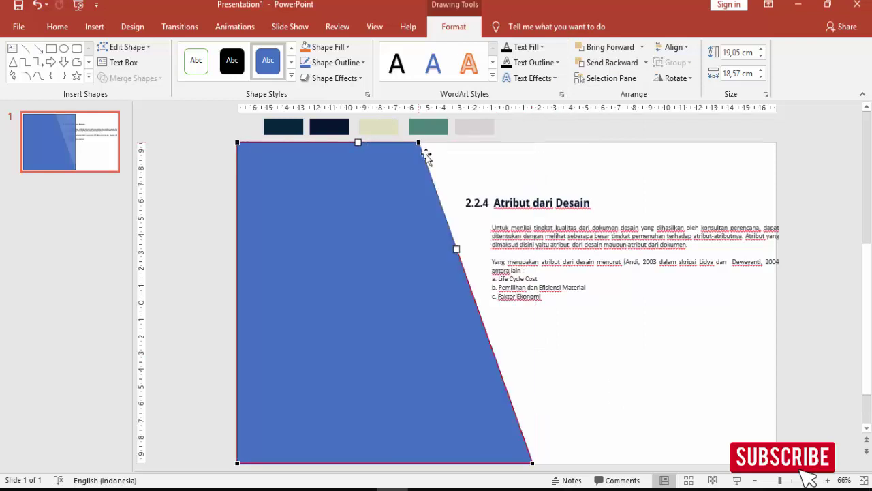
{"action": "left_click_drag", "start_coordinate": [531, 463], "coordinate": [548, 462]}
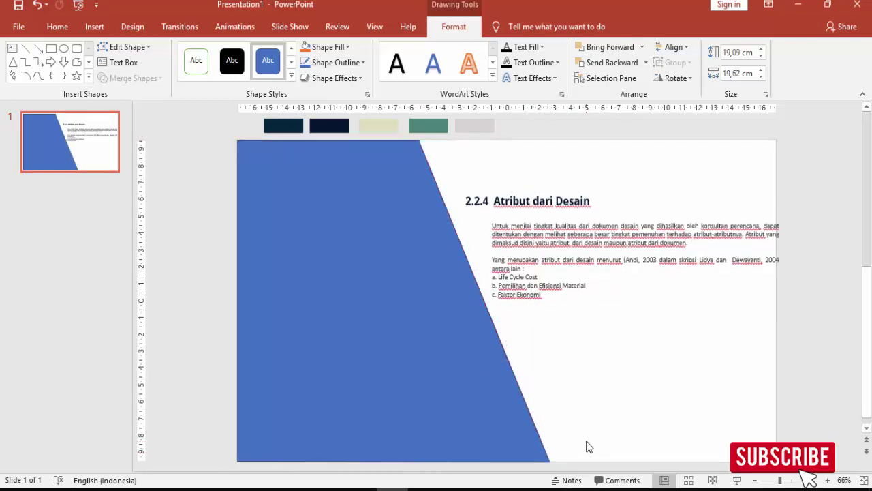
{"action": "left_click", "coordinate": [586, 446]}
{"action": "left_click", "coordinate": [484, 376]}
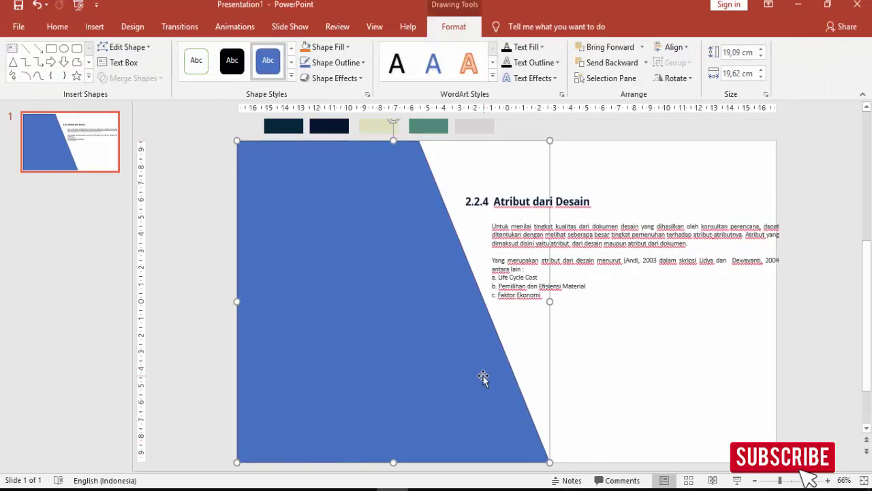
Step: Set the slanted shape's outline to No line in Format Shape
{"action": "right_click", "coordinate": [483, 375]}
{"action": "left_click", "coordinate": [494, 349]}
{"action": "left_click", "coordinate": [713, 211]}
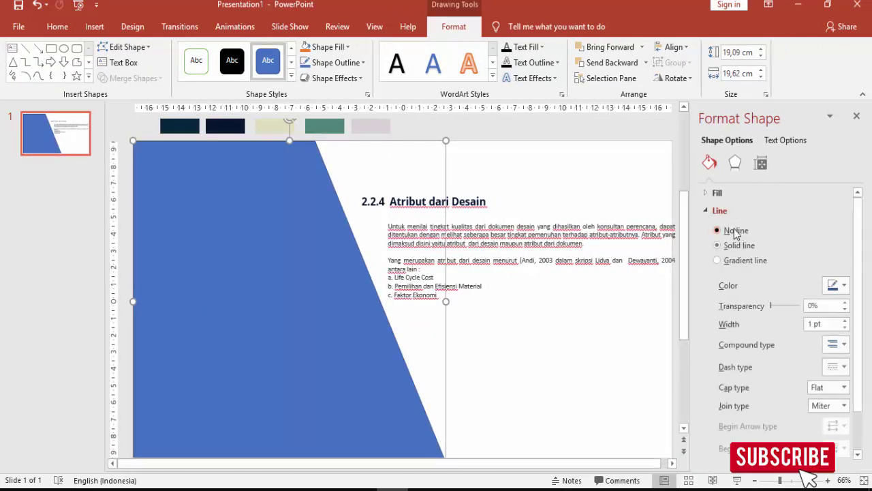
{"action": "left_click", "coordinate": [717, 229]}
{"action": "left_click", "coordinate": [707, 206]}
Step: Fill the shape with the architecture photo pexels-photo-136419 as a picture fill
{"action": "left_click", "coordinate": [710, 194]}
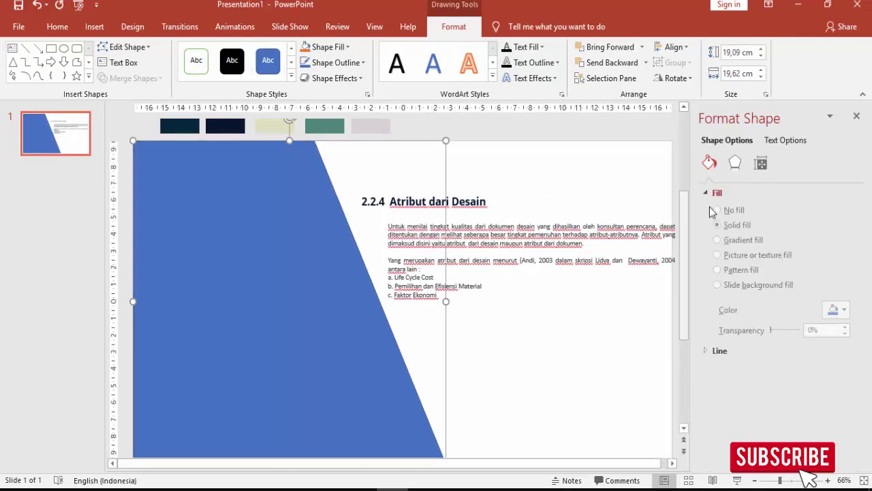
{"action": "left_click", "coordinate": [739, 259]}
{"action": "left_click", "coordinate": [736, 327]}
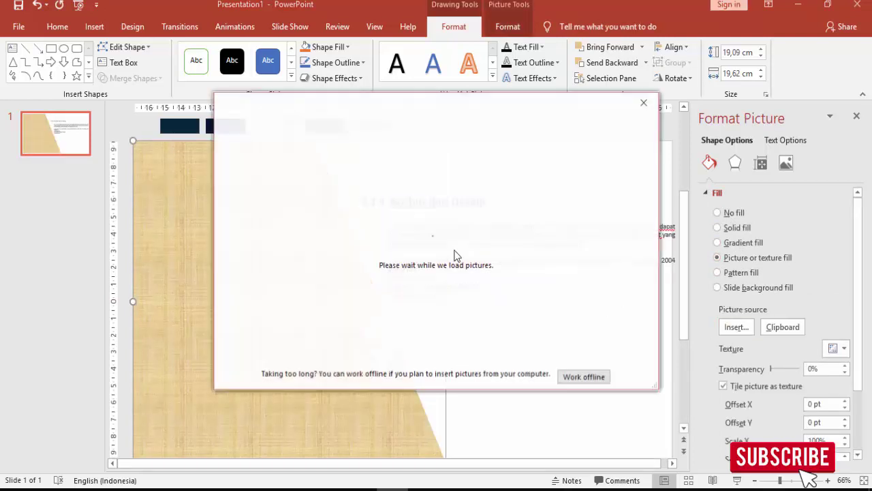
{"action": "left_click", "coordinate": [266, 172]}
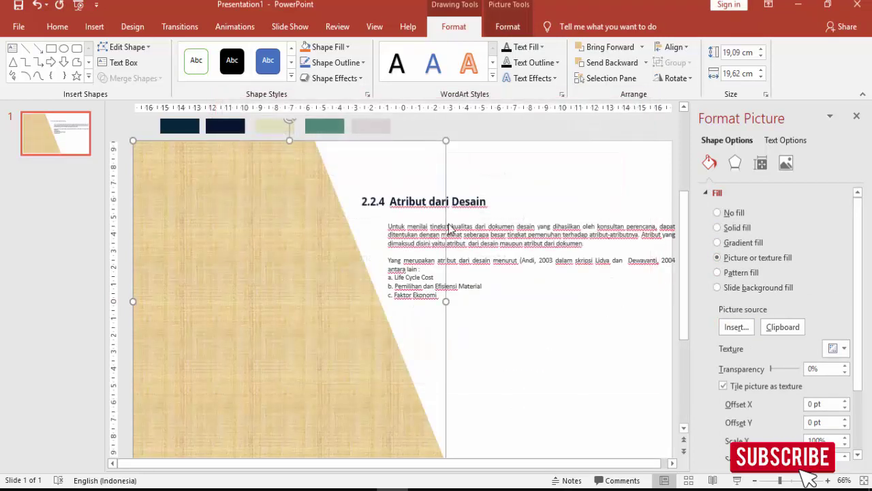
{"action": "scroll", "coordinate": [123, 205], "scroll_direction": "down", "scroll_amount": 2}
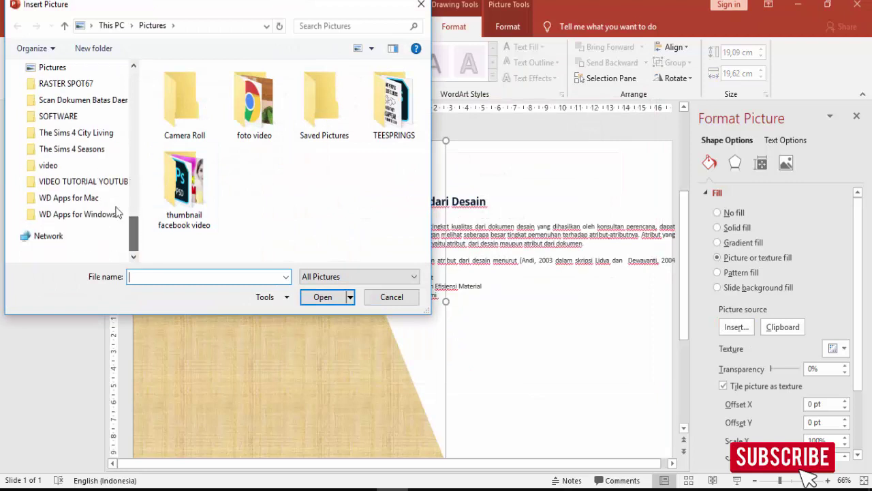
{"action": "left_click", "coordinate": [106, 182]}
{"action": "double_click", "coordinate": [179, 158]}
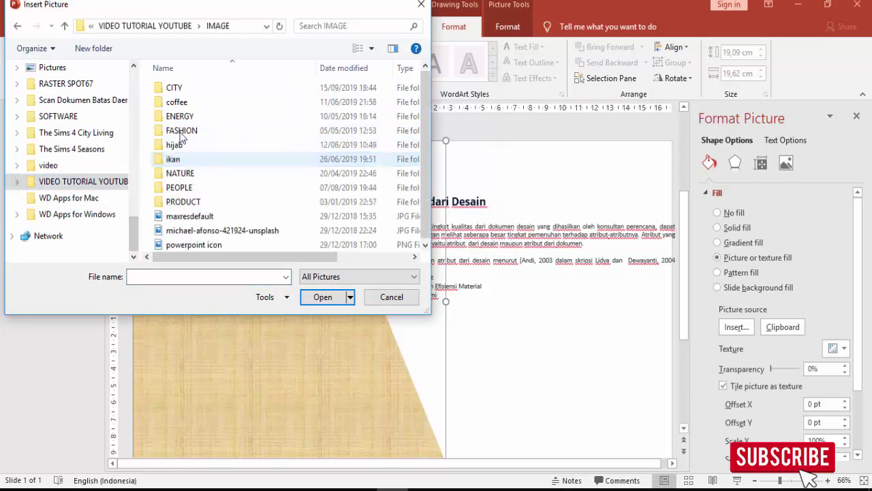
{"action": "double_click", "coordinate": [177, 91]}
{"action": "double_click", "coordinate": [184, 109]}
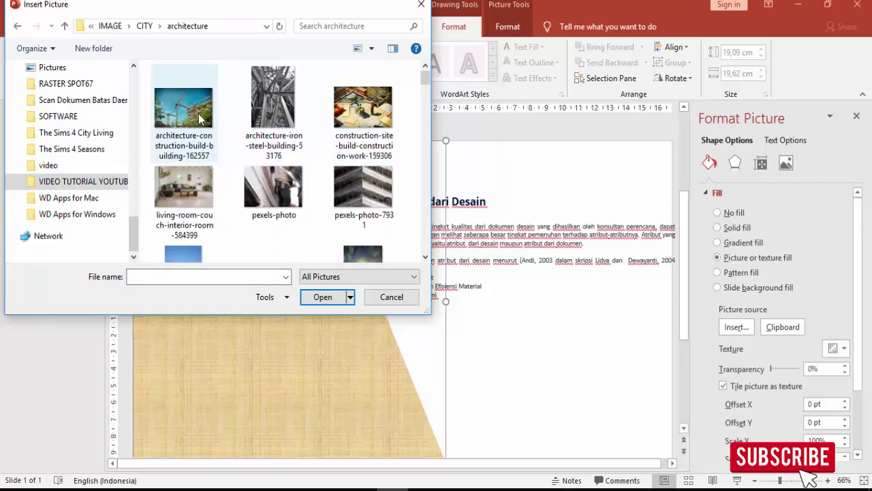
{"action": "left_click", "coordinate": [368, 195]}
{"action": "scroll", "coordinate": [348, 201], "scroll_direction": "down", "scroll_amount": 2}
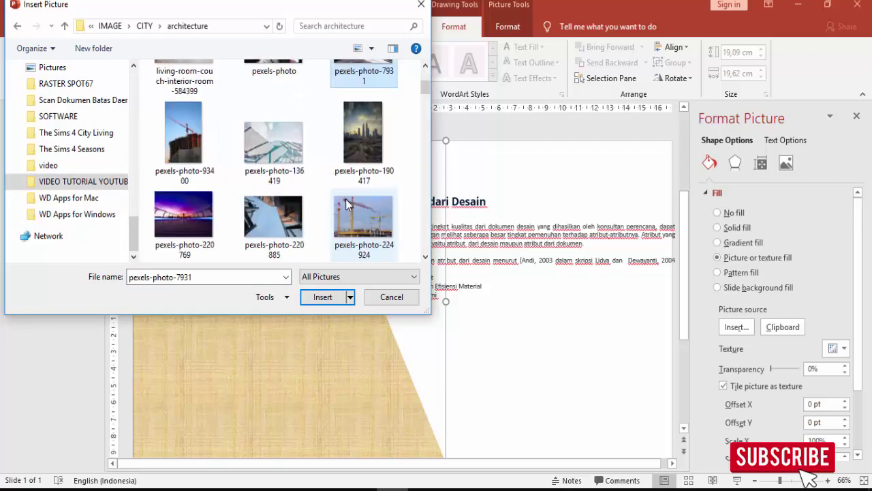
{"action": "left_click", "coordinate": [273, 142]}
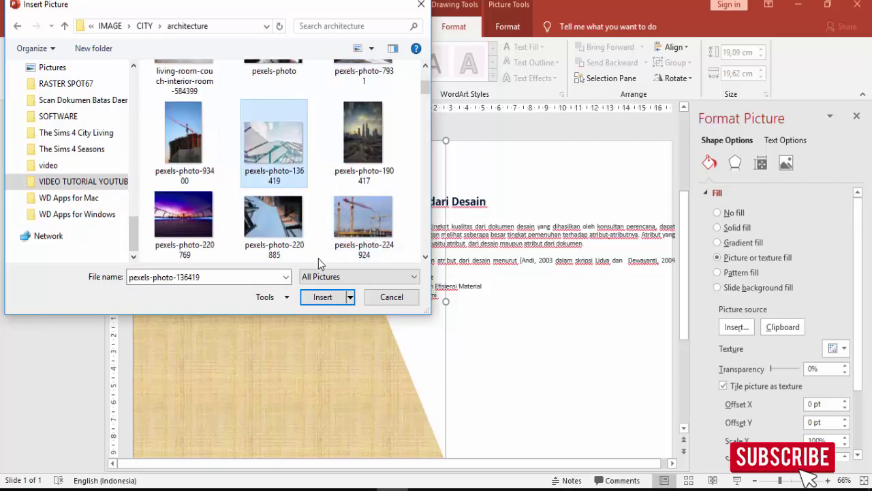
{"action": "left_click", "coordinate": [330, 297]}
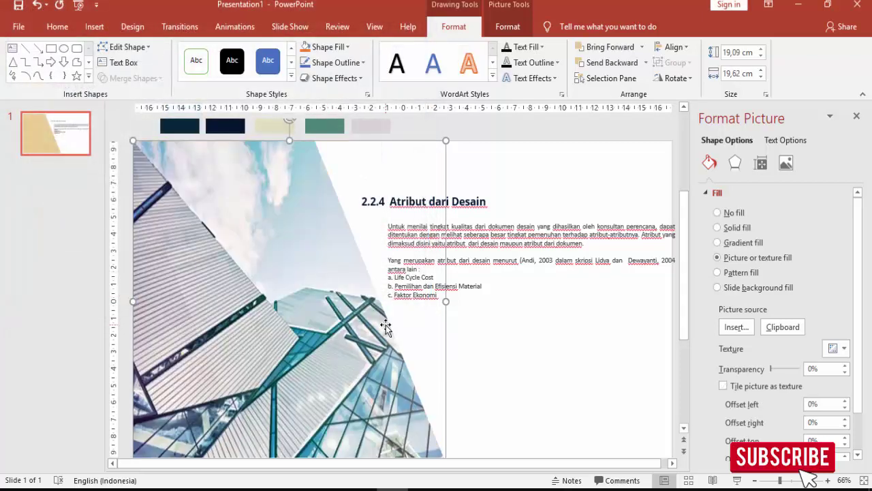
Step: Draw a Frame shape on the slide and make its border much thinner
{"action": "left_click", "coordinate": [495, 347]}
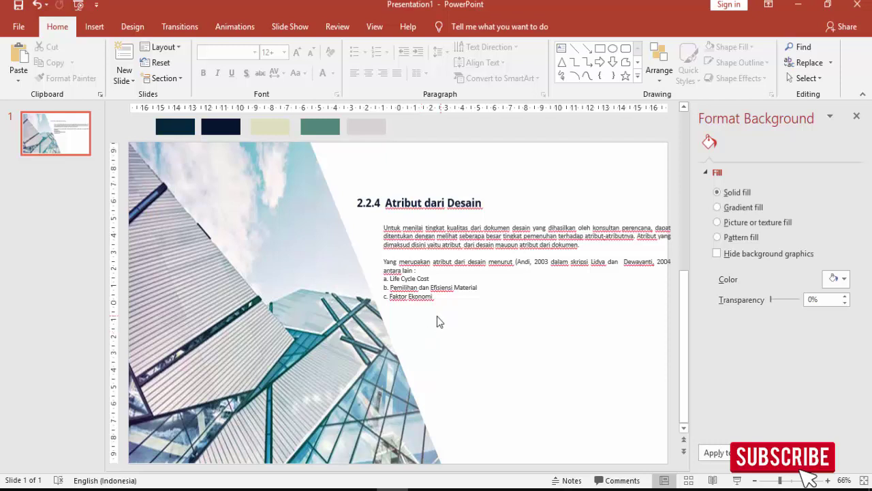
{"action": "left_click", "coordinate": [94, 27]}
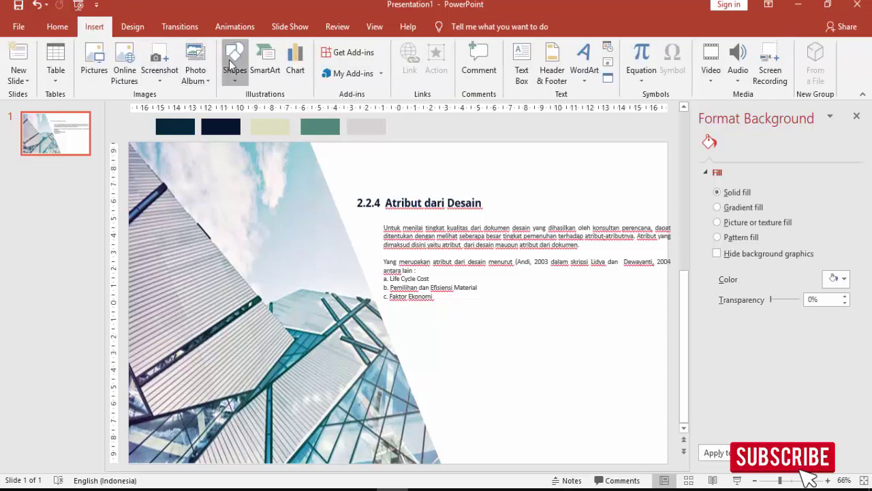
{"action": "left_click", "coordinate": [235, 60]}
{"action": "left_click", "coordinate": [280, 223]}
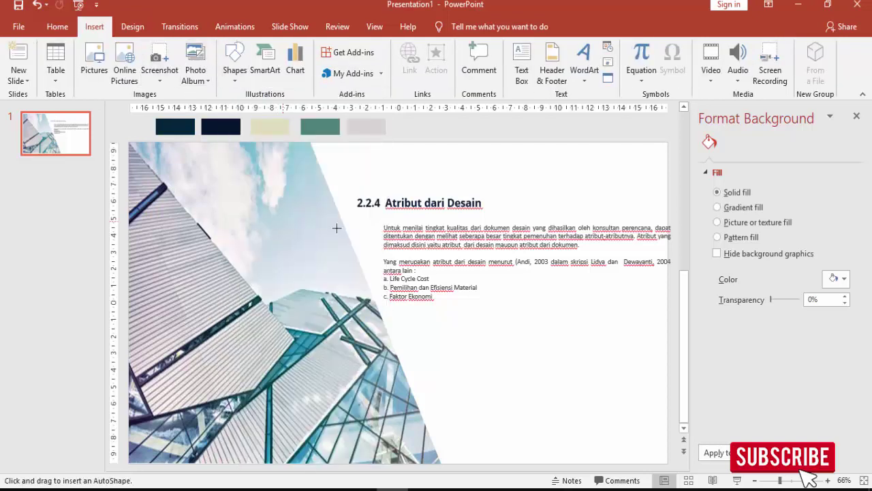
{"action": "left_click_drag", "start_coordinate": [273, 284], "coordinate": [532, 404]}
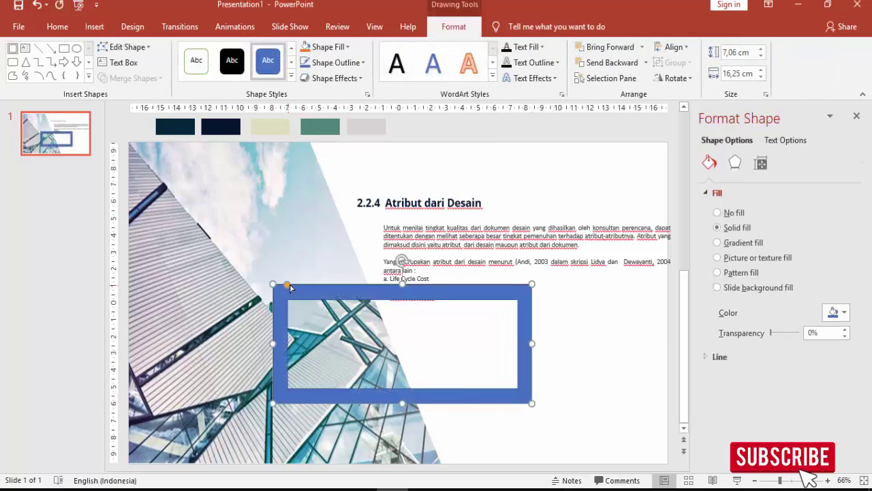
{"action": "left_click_drag", "start_coordinate": [290, 287], "coordinate": [282, 291]}
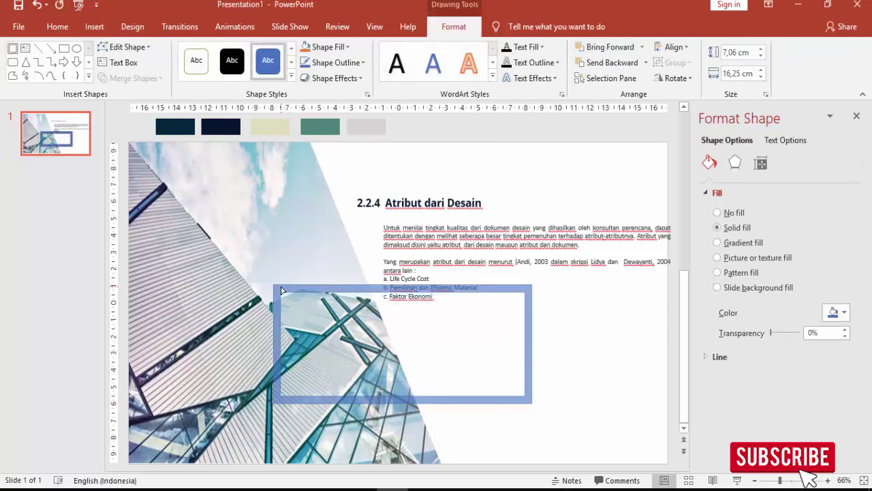
{"action": "left_click_drag", "start_coordinate": [281, 290], "coordinate": [282, 291]}
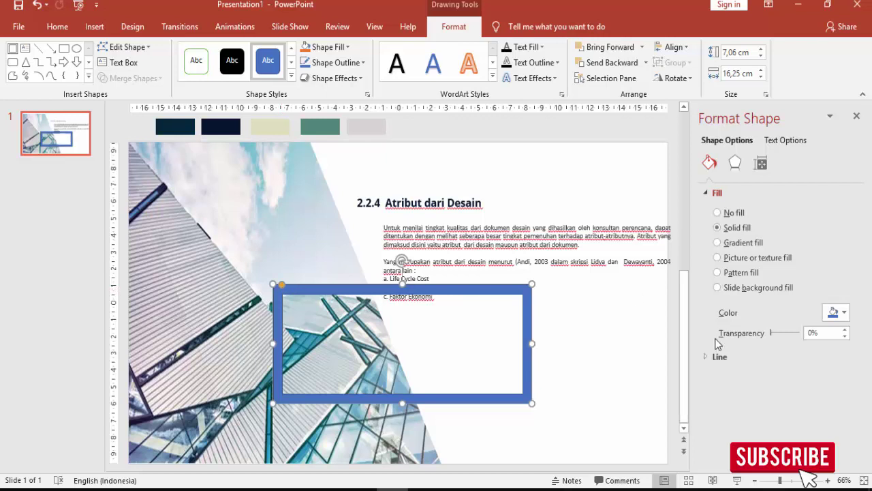
Step: Give the frame no outline and an eyedropped light grey fill, and send it behind the heading
{"action": "left_click", "coordinate": [705, 357]}
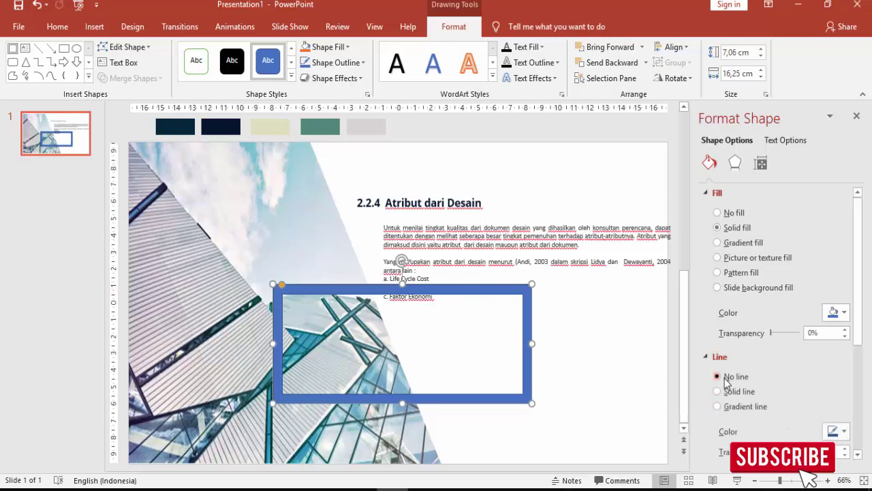
{"action": "left_click", "coordinate": [725, 379]}
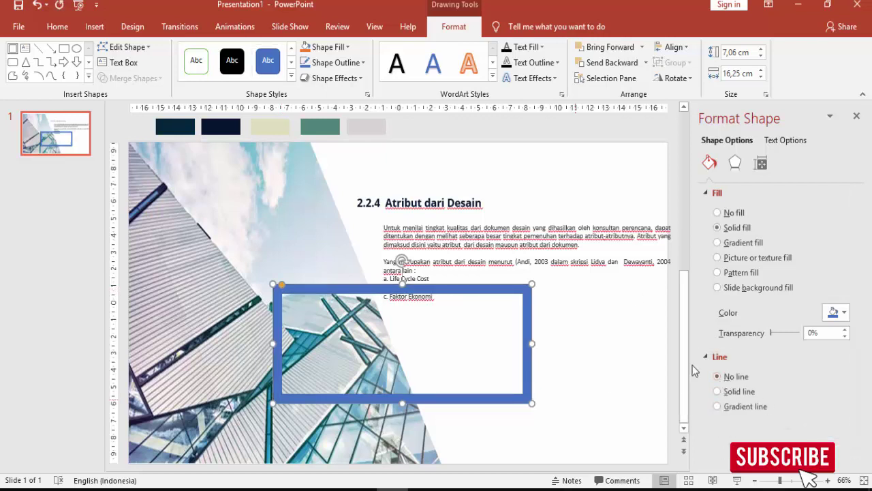
{"action": "left_click", "coordinate": [838, 317]}
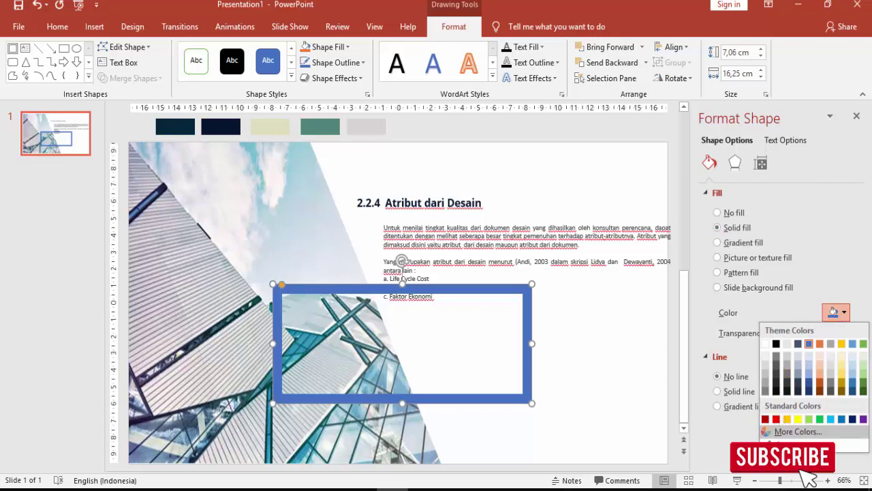
{"action": "left_click", "coordinate": [784, 444]}
{"action": "left_click", "coordinate": [370, 125]}
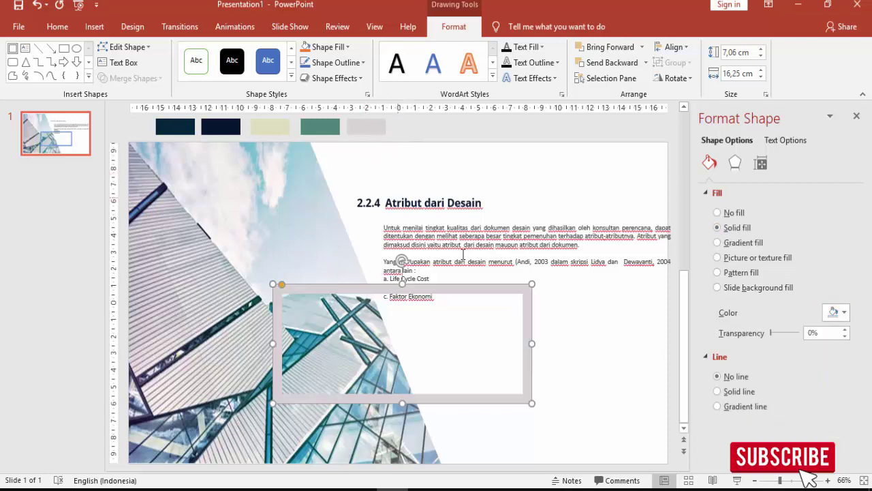
{"action": "left_click_drag", "start_coordinate": [472, 288], "coordinate": [407, 177]}
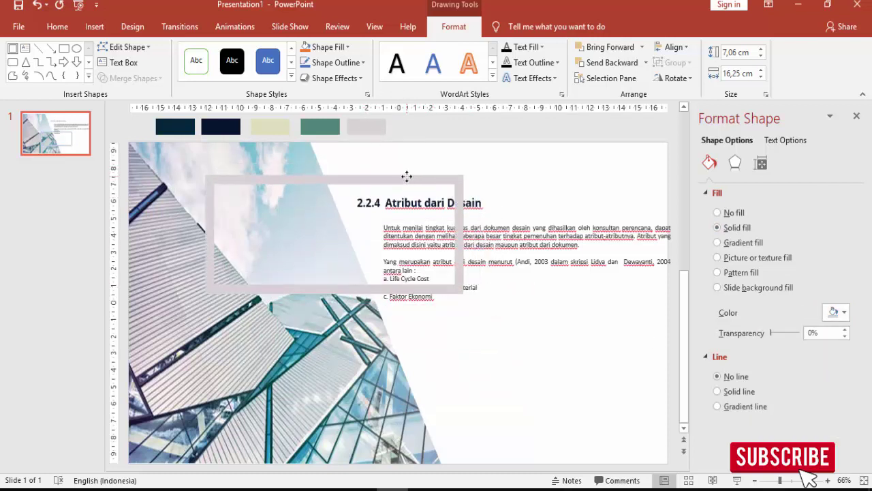
{"action": "right_click", "coordinate": [406, 179]}
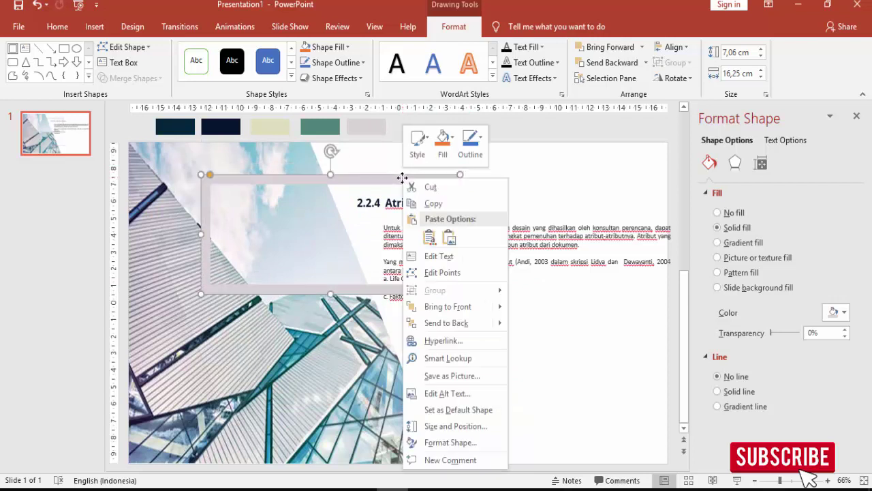
{"action": "left_click", "coordinate": [450, 323]}
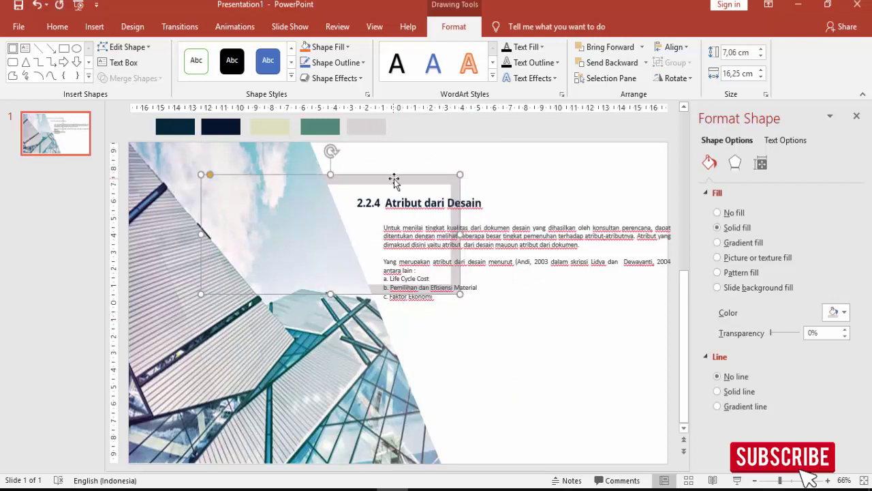
{"action": "left_click_drag", "start_coordinate": [394, 179], "coordinate": [384, 175]}
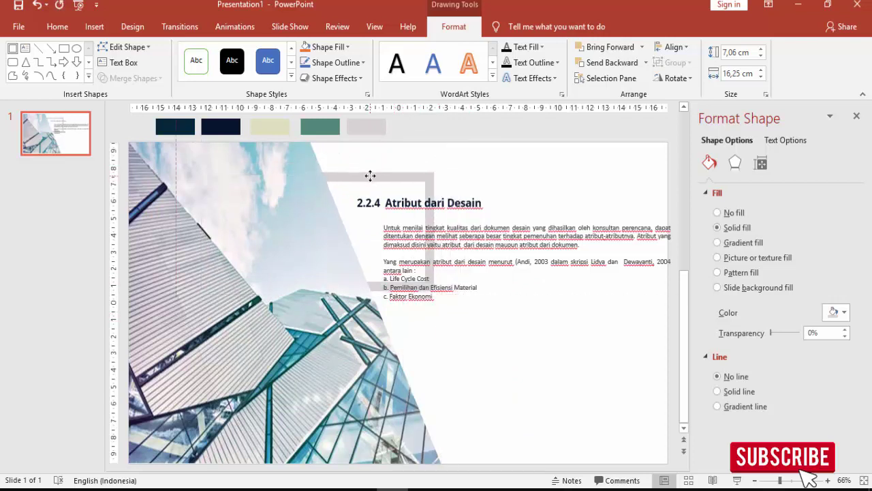
Step: Move the heading right, narrow the body text to 5,9 × 11,97 cm, and select the PDF's 2.2.6 heading
{"action": "left_click", "coordinate": [469, 212]}
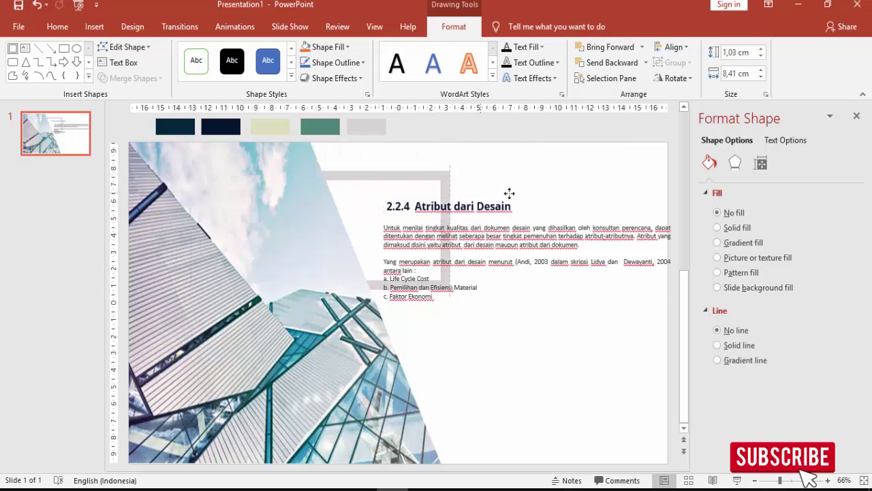
{"action": "left_click_drag", "start_coordinate": [468, 193], "coordinate": [553, 193]}
{"action": "left_click", "coordinate": [513, 228]}
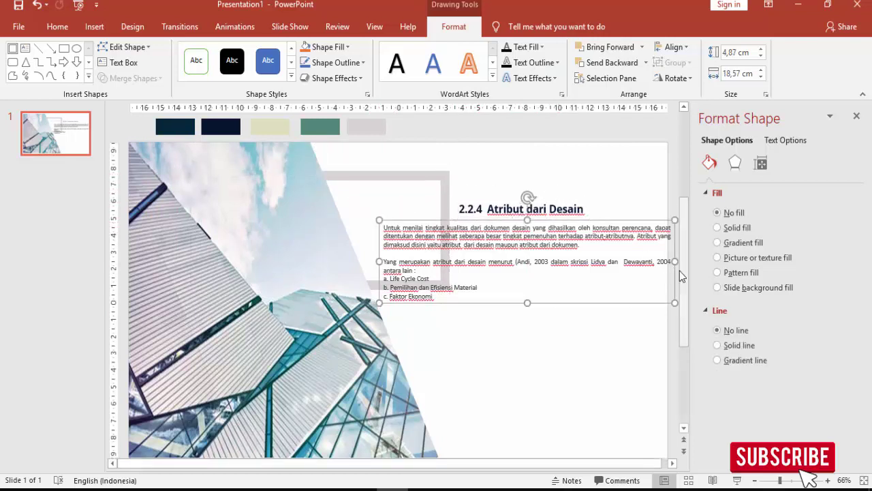
{"action": "left_click_drag", "start_coordinate": [675, 261], "coordinate": [653, 261]}
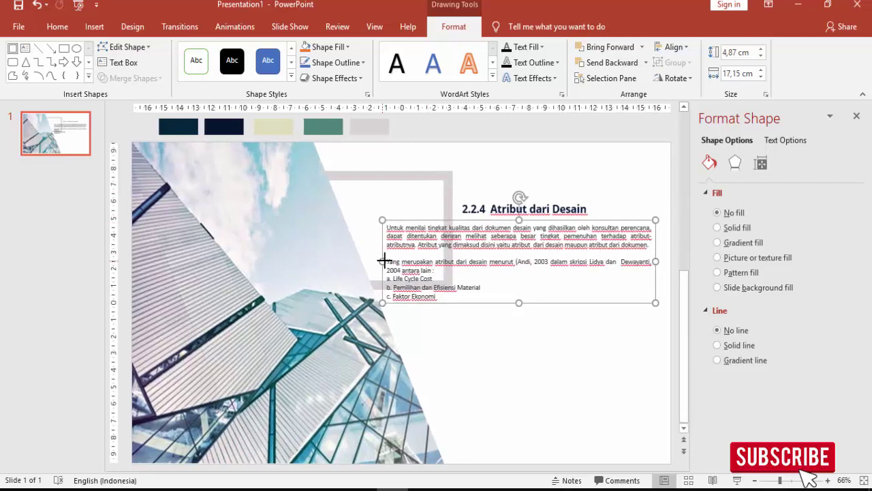
{"action": "left_click_drag", "start_coordinate": [384, 259], "coordinate": [459, 260]}
{"action": "left_click_drag", "start_coordinate": [465, 261], "coordinate": [464, 261]}
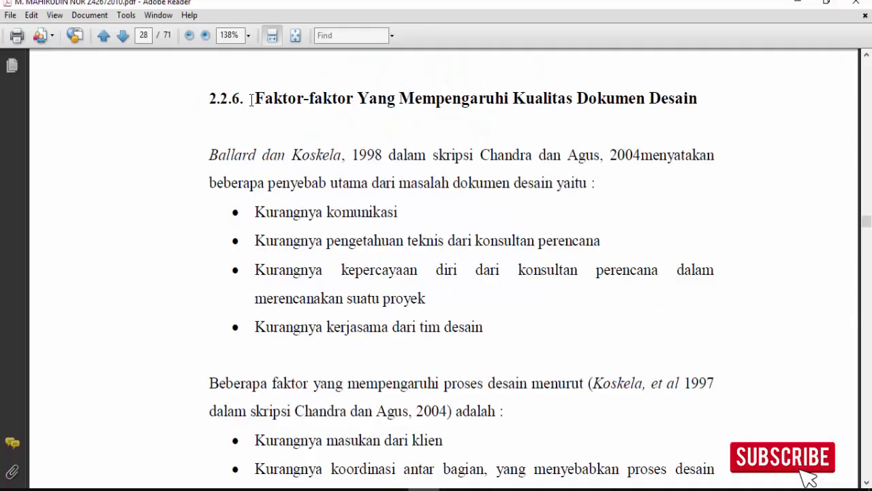
{"action": "left_click_drag", "start_coordinate": [256, 97], "coordinate": [669, 99]}
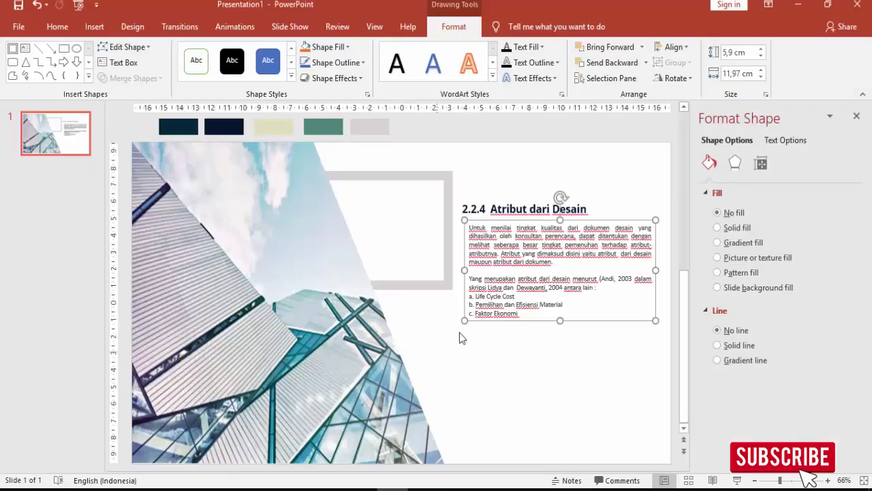
Step: Change the heading to 2.2.6 and paste 'Faktor-faktor Yang Mempengaruhi Kualitas Dokumen Desain' as unformatted text
{"action": "left_click", "coordinate": [490, 210]}
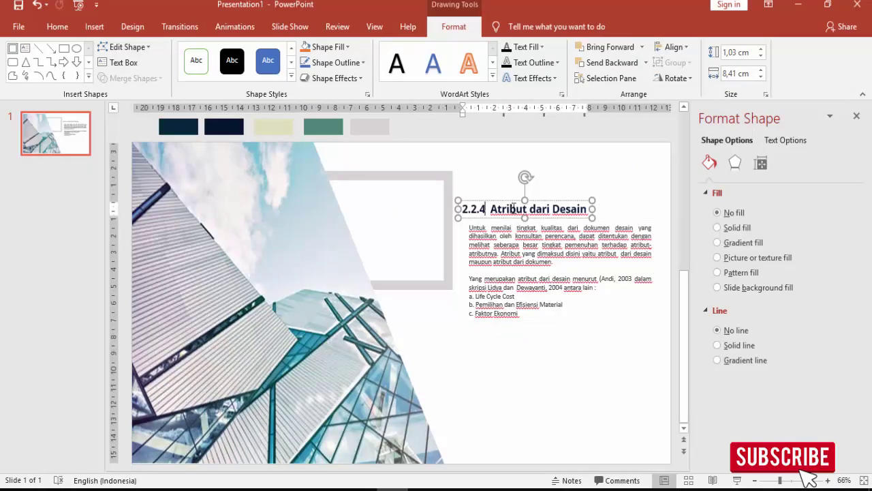
{"action": "key", "text": "BackSpace"}
{"action": "type", "text": "6"}
{"action": "left_click_drag", "start_coordinate": [490, 208], "coordinate": [587, 210]}
{"action": "key", "text": "BackSpace"}
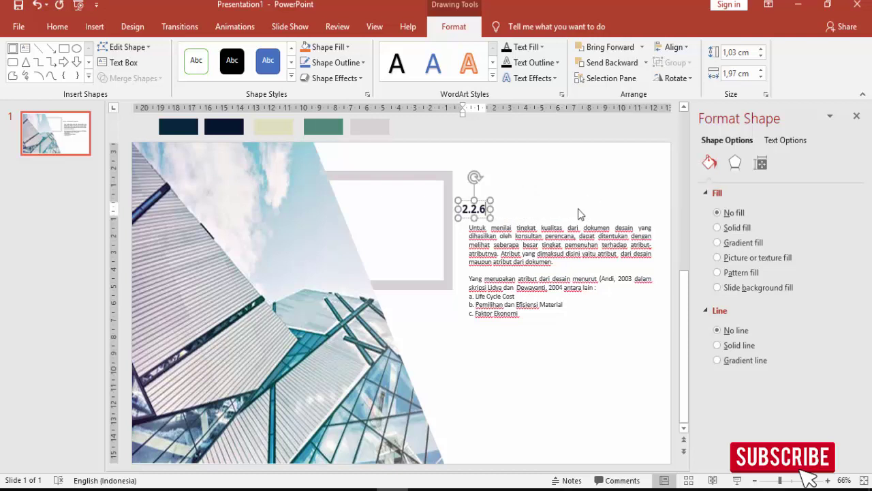
{"action": "left_click", "coordinate": [57, 27]}
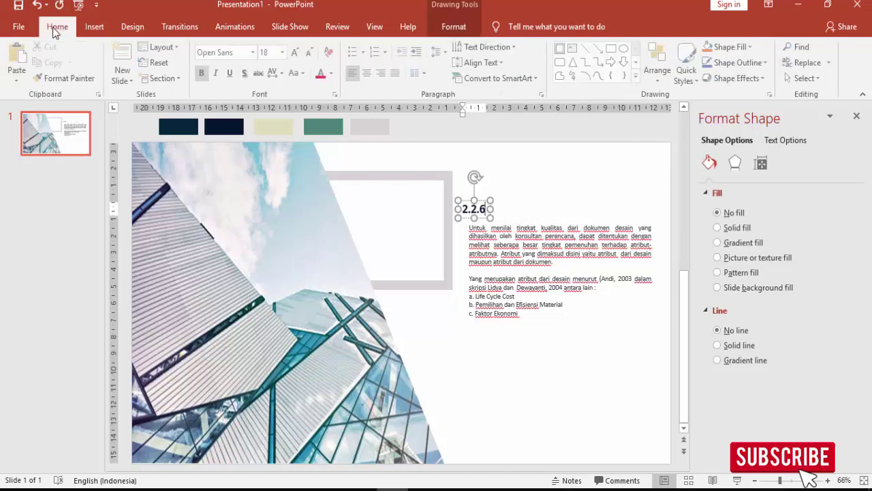
{"action": "left_click", "coordinate": [18, 78]}
{"action": "left_click", "coordinate": [41, 127]}
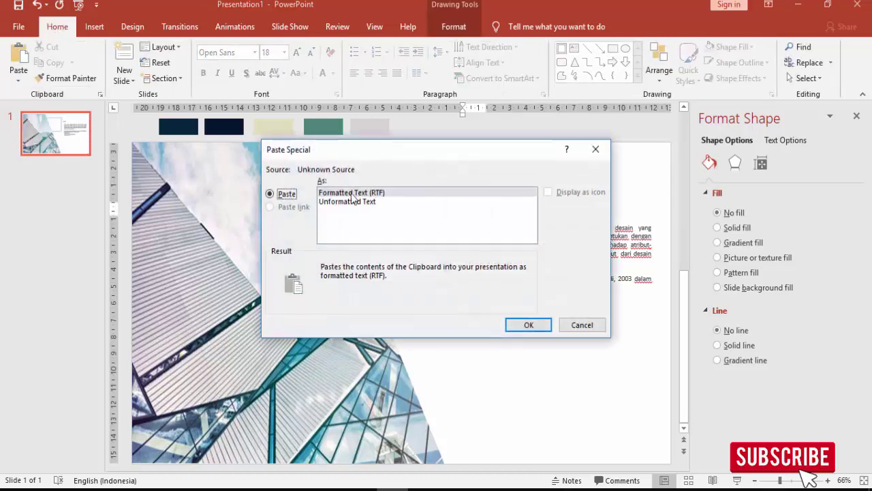
{"action": "left_click", "coordinate": [339, 201]}
{"action": "left_click", "coordinate": [528, 324]}
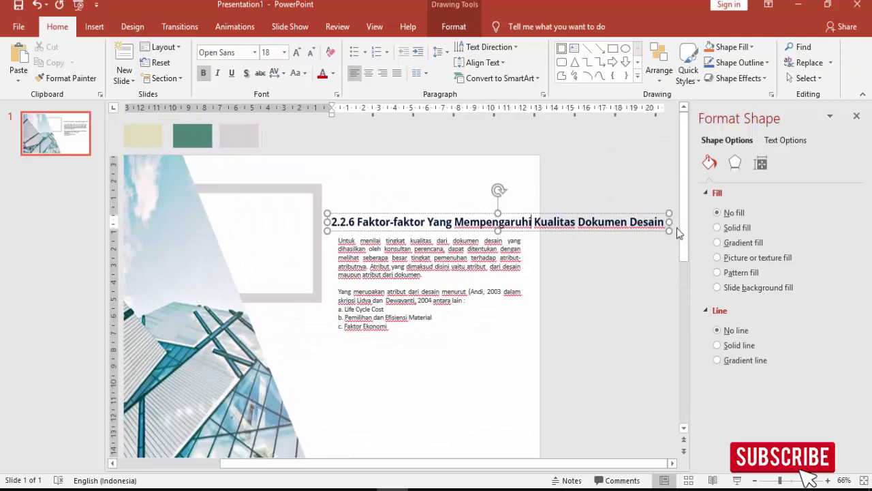
Step: Narrow the heading box so the title wraps over three lines, and shift it and the body up
{"action": "left_click_drag", "start_coordinate": [669, 222], "coordinate": [525, 225]}
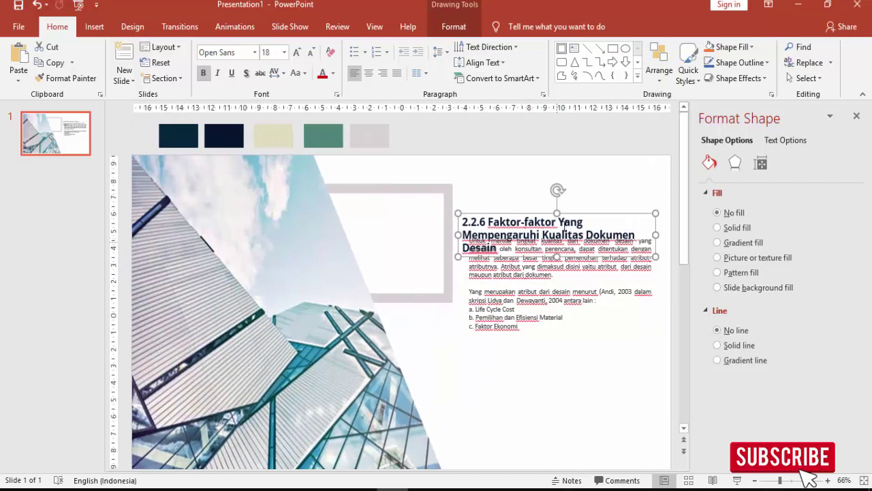
{"action": "left_click_drag", "start_coordinate": [574, 215], "coordinate": [575, 185]}
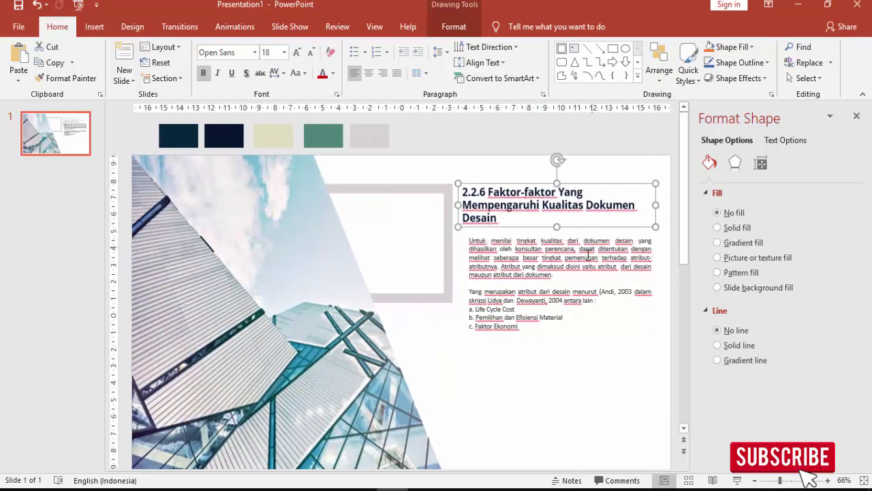
{"action": "left_click", "coordinate": [545, 240]}
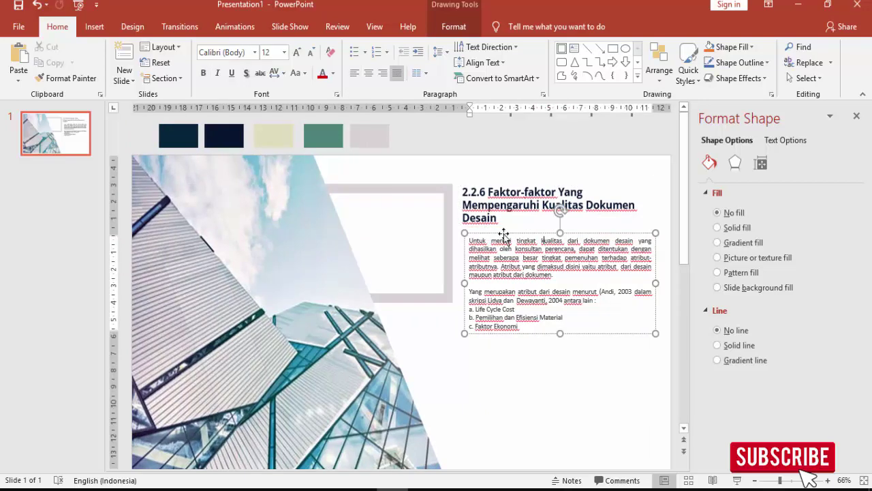
{"action": "left_click_drag", "start_coordinate": [503, 235], "coordinate": [496, 227]}
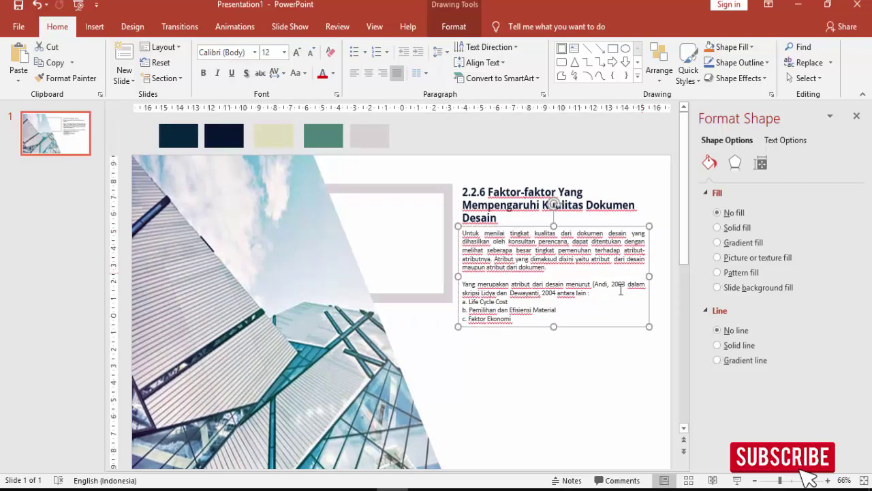
Step: Copy the Ballard dan Koskela paragraph and its list from the PDF
{"action": "key", "text": "alt+Tab"}
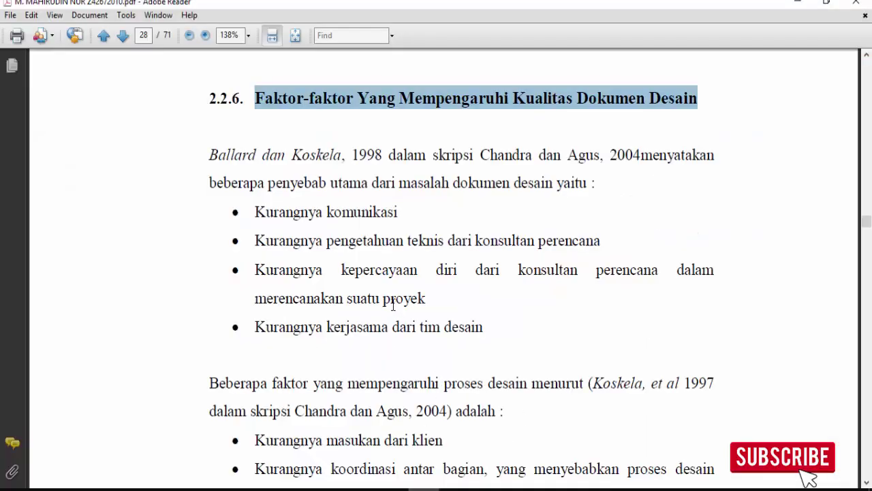
{"action": "scroll", "coordinate": [238, 138], "scroll_direction": "down", "scroll_amount": 2}
{"action": "left_click_drag", "start_coordinate": [209, 89], "coordinate": [492, 253]}
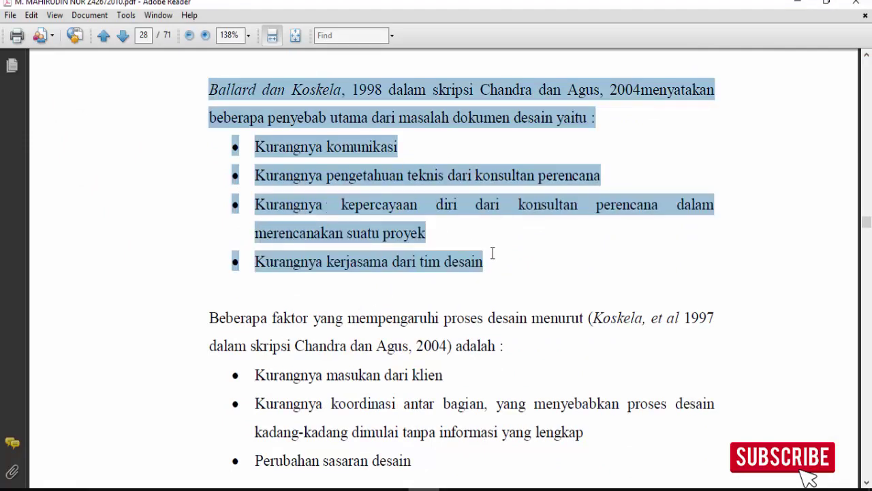
{"action": "key", "text": "alt+Tab"}
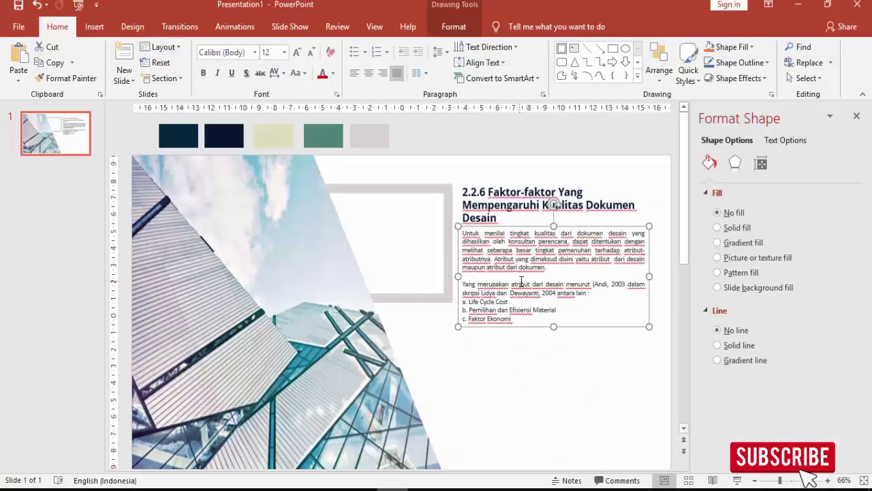
Step: Replace the old body text with the copied passage as unformatted text
{"action": "left_click", "coordinate": [521, 282]}
{"action": "left_click_drag", "start_coordinate": [464, 231], "coordinate": [546, 325]}
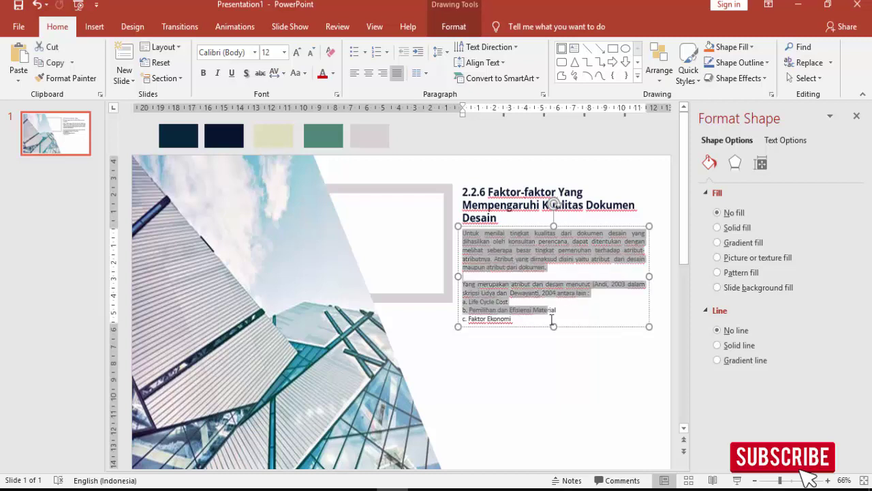
{"action": "key", "text": "ctrl+alt+v"}
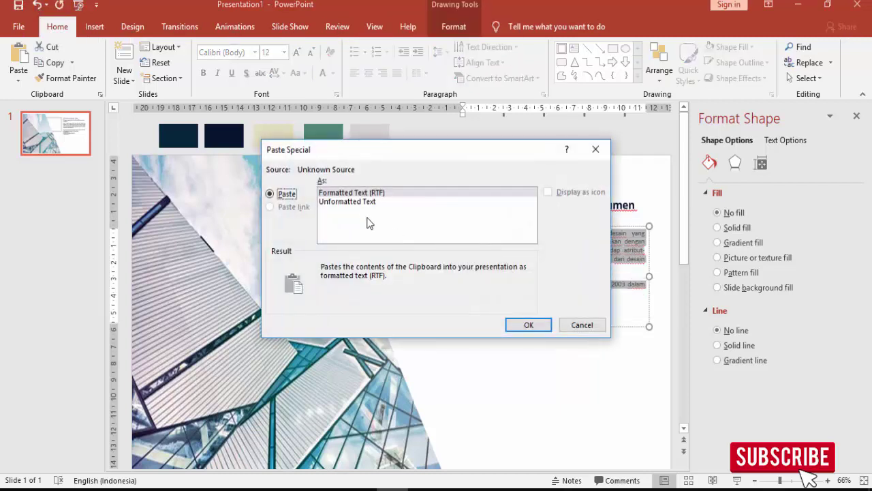
{"action": "left_click", "coordinate": [358, 206]}
{"action": "key", "text": "Return"}
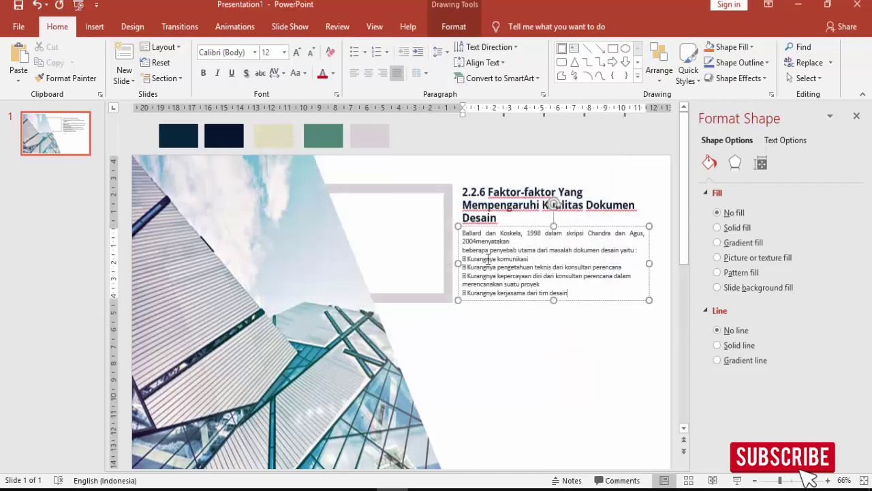
Step: Delete the stray bullet symbols before the four Kurangnya causes and join the broken third cause
{"action": "scroll", "coordinate": [547, 268], "scroll_direction": "up", "scroll_amount": 3}
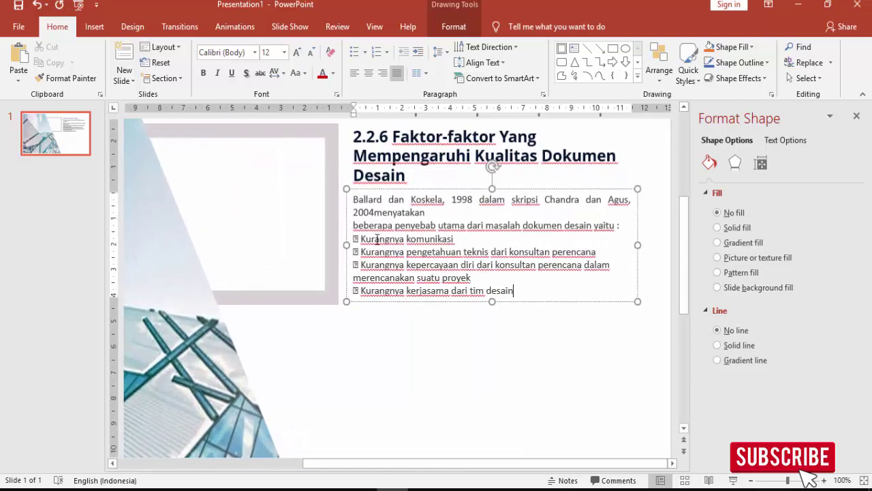
{"action": "left_click_drag", "start_coordinate": [361, 238], "coordinate": [353, 252]}
{"action": "key", "text": "Delete"}
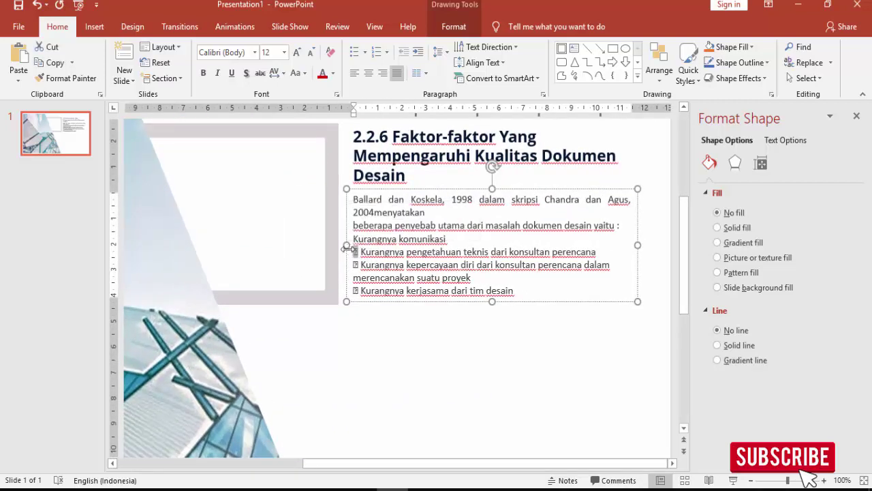
{"action": "key", "text": "Delete"}
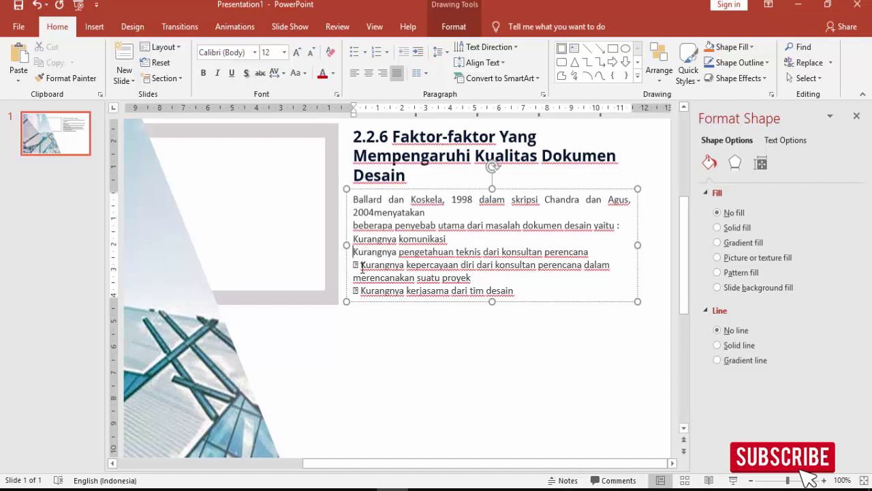
{"action": "left_click_drag", "start_coordinate": [360, 265], "coordinate": [352, 264]}
{"action": "key", "text": "Delete"}
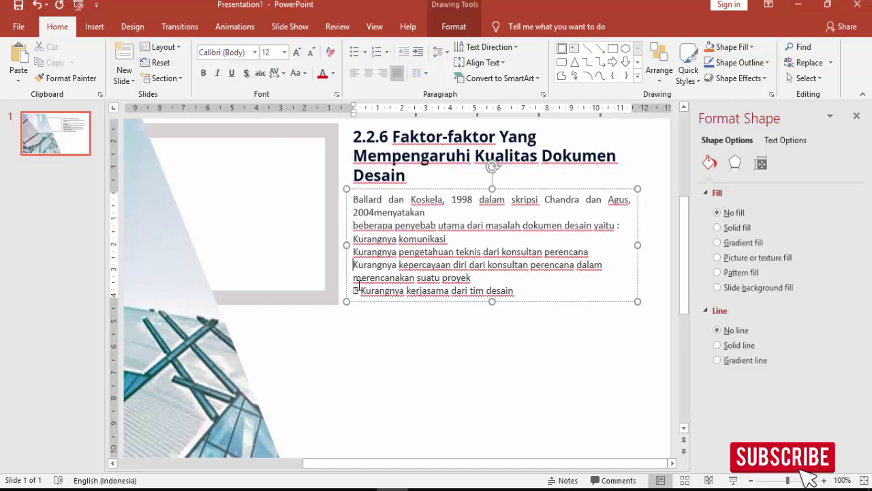
{"action": "key", "text": "Delete"}
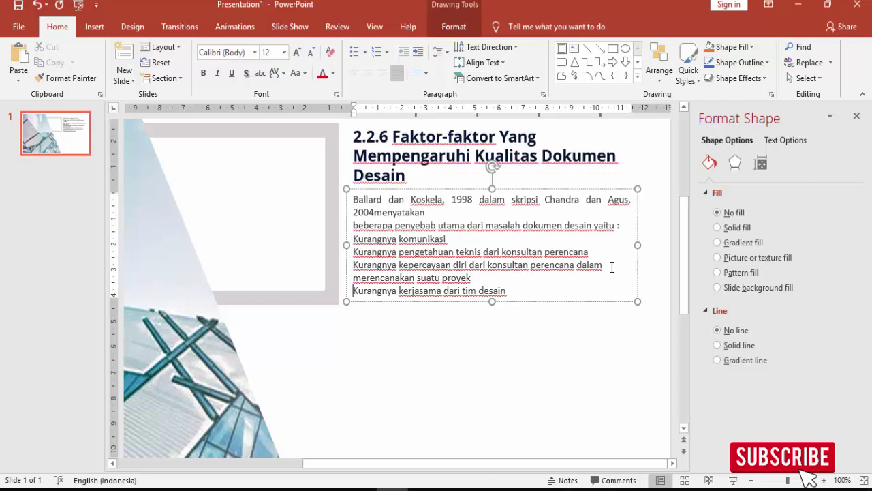
{"action": "left_click", "coordinate": [608, 265]}
{"action": "key", "text": "Delete"}
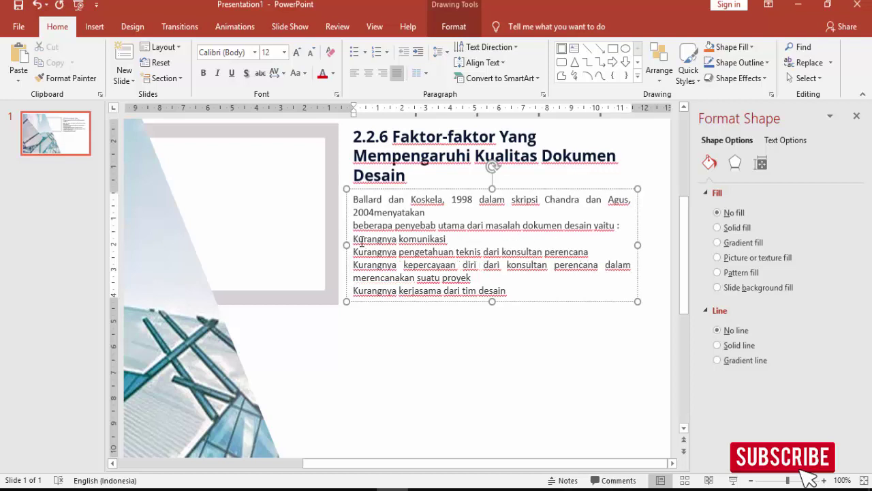
Step: Number the four Kurangnya causes 1–4 and join the intro sentence into one paragraph
{"action": "left_click_drag", "start_coordinate": [353, 239], "coordinate": [525, 292]}
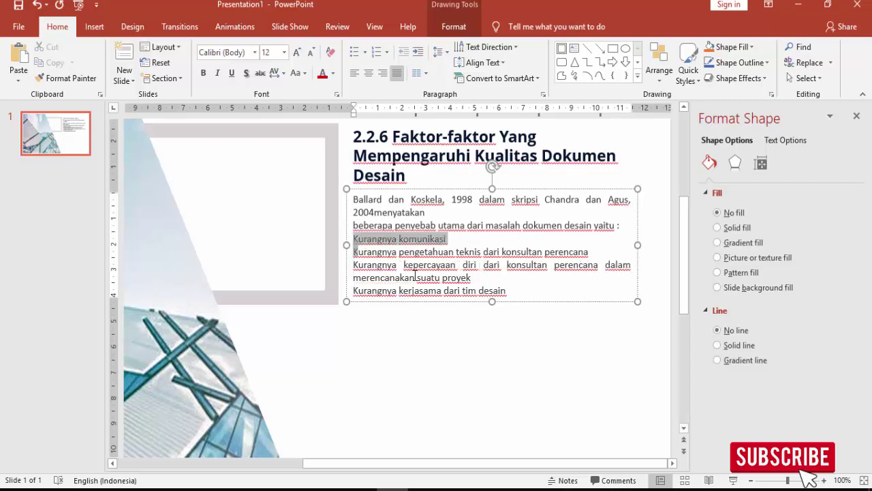
{"action": "left_click", "coordinate": [377, 58]}
{"action": "left_click", "coordinate": [452, 213]}
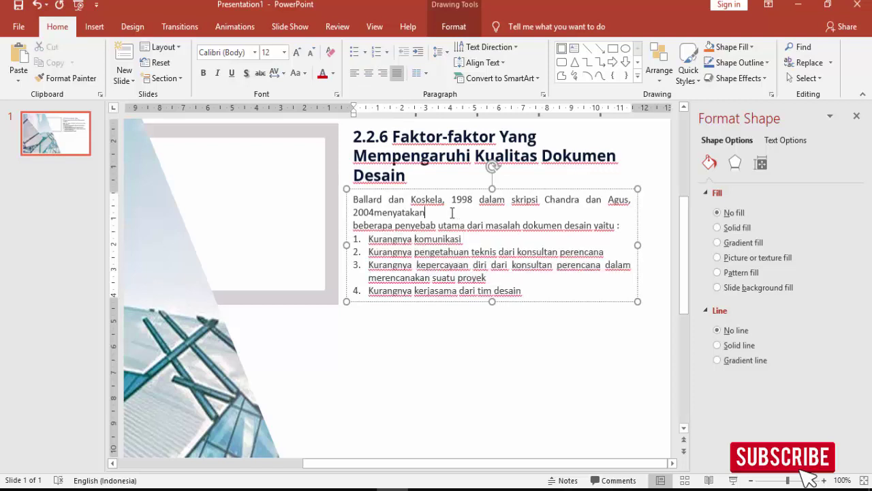
{"action": "key", "text": "Delete"}
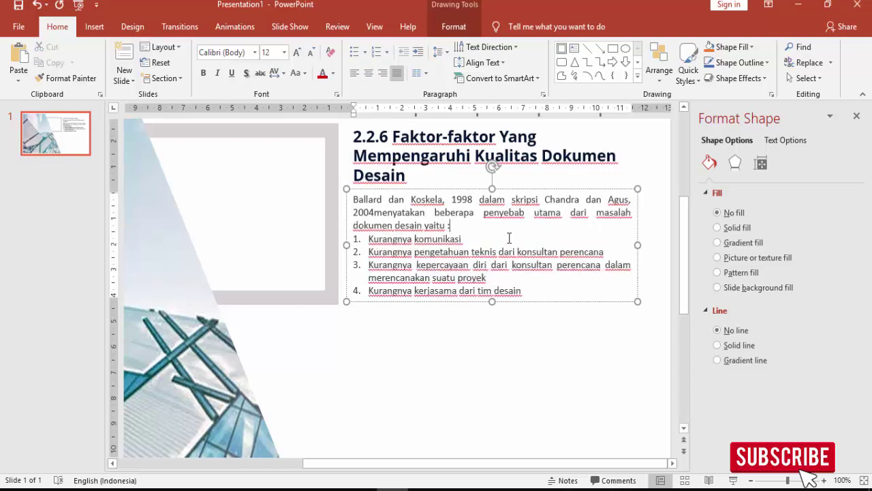
{"action": "left_click", "coordinate": [511, 192]}
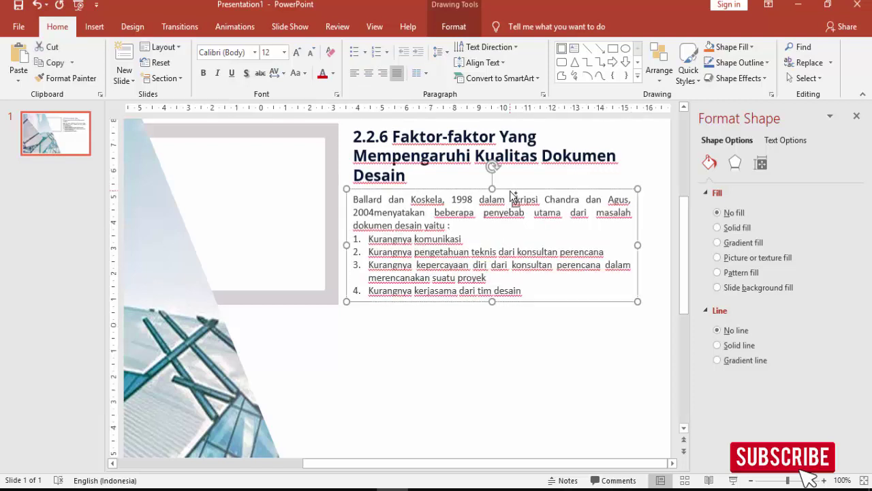
Step: Duplicate the numbered-list text box below the original and nudge the copy slightly right
{"action": "left_click_drag", "start_coordinate": [512, 194], "coordinate": [434, 335]}
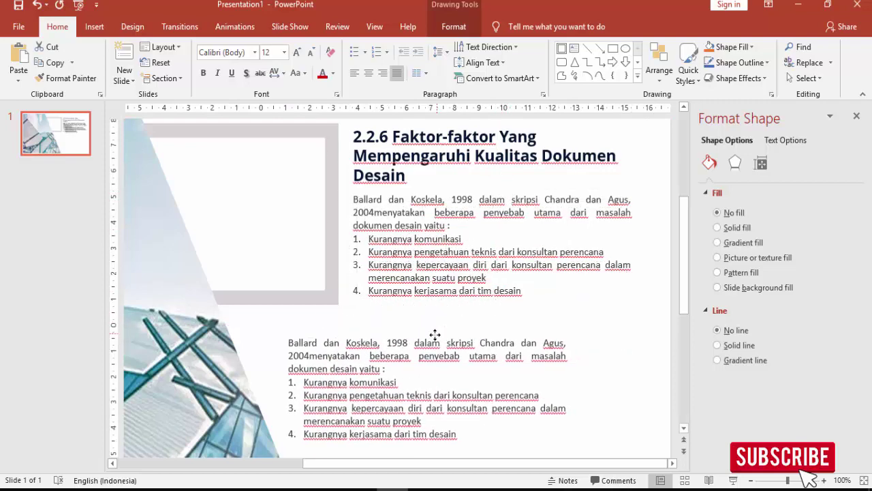
{"action": "scroll", "coordinate": [435, 335], "scroll_direction": "down", "scroll_amount": 4, "text": "ctrl"}
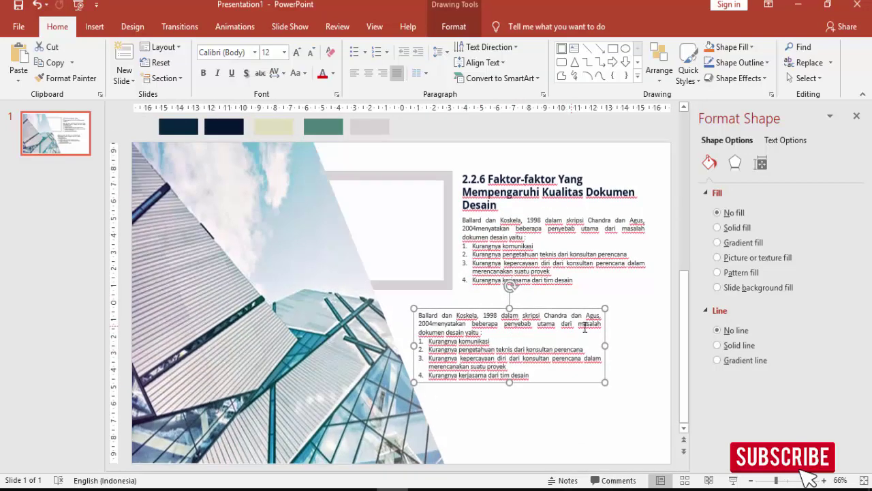
{"action": "left_click_drag", "start_coordinate": [549, 309], "coordinate": [561, 312]}
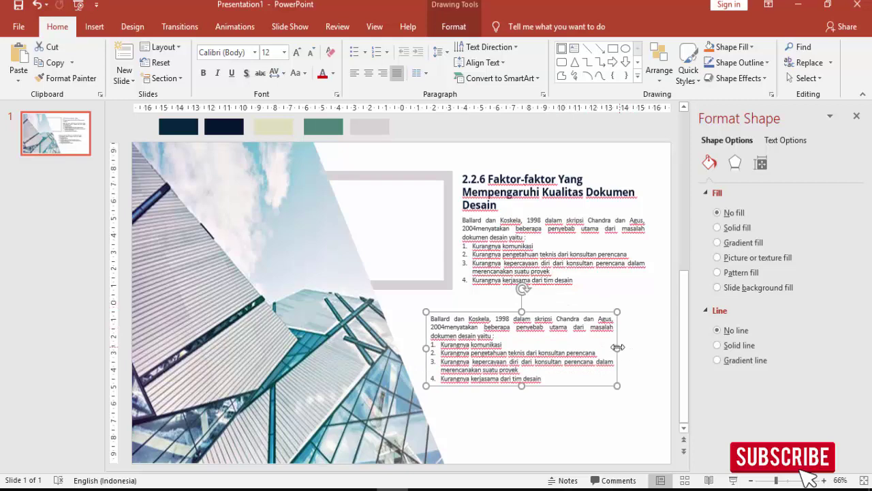
{"action": "left_click_drag", "start_coordinate": [618, 347], "coordinate": [662, 356]}
{"action": "key", "text": "ctrl+z"}
Step: In the PDF, select page 28's passage from 'Sementara itu' through both bullets to 'tidak cukup'
{"action": "left_click", "coordinate": [424, 489]}
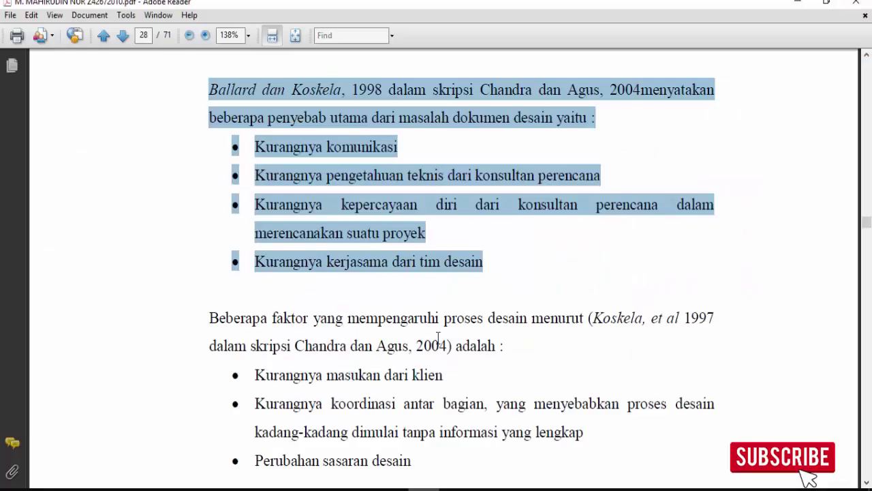
{"action": "scroll", "coordinate": [413, 309], "scroll_direction": "down", "scroll_amount": 4}
{"action": "scroll", "coordinate": [410, 303], "scroll_direction": "down", "scroll_amount": 2}
{"action": "scroll", "coordinate": [402, 293], "scroll_direction": "down", "scroll_amount": 8}
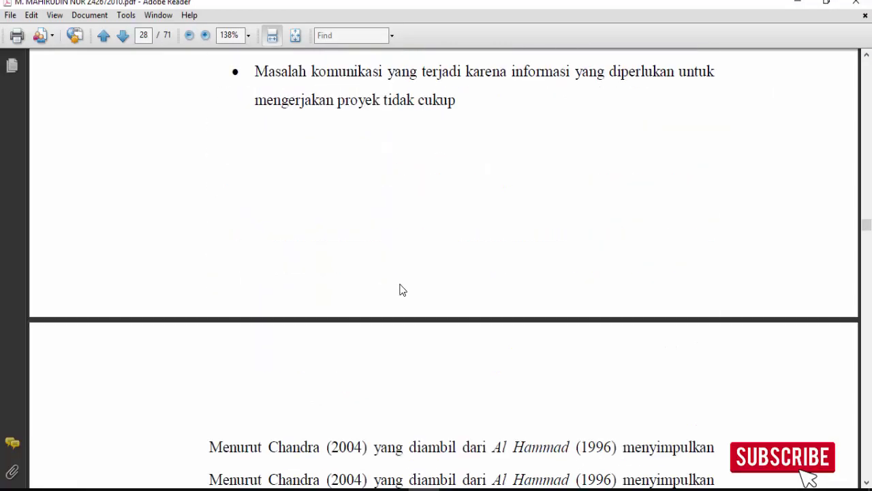
{"action": "scroll", "coordinate": [401, 289], "scroll_direction": "down", "scroll_amount": 5}
{"action": "scroll", "coordinate": [403, 273], "scroll_direction": "down", "scroll_amount": 1}
{"action": "scroll", "coordinate": [404, 272], "scroll_direction": "down", "scroll_amount": 2}
{"action": "scroll", "coordinate": [405, 272], "scroll_direction": "down", "scroll_amount": 4}
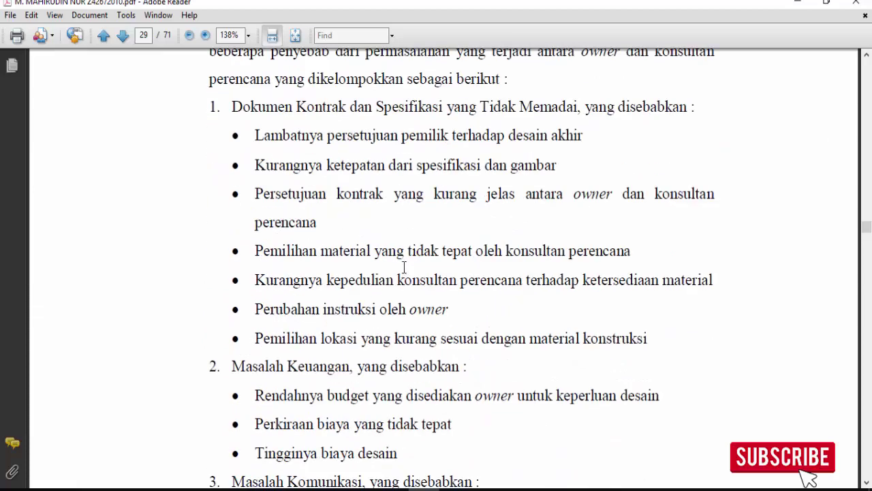
{"action": "scroll", "coordinate": [404, 266], "scroll_direction": "down", "scroll_amount": 5}
{"action": "scroll", "coordinate": [404, 265], "scroll_direction": "down", "scroll_amount": 1}
{"action": "scroll", "coordinate": [404, 264], "scroll_direction": "up", "scroll_amount": 8}
{"action": "scroll", "coordinate": [405, 265], "scroll_direction": "up", "scroll_amount": 12}
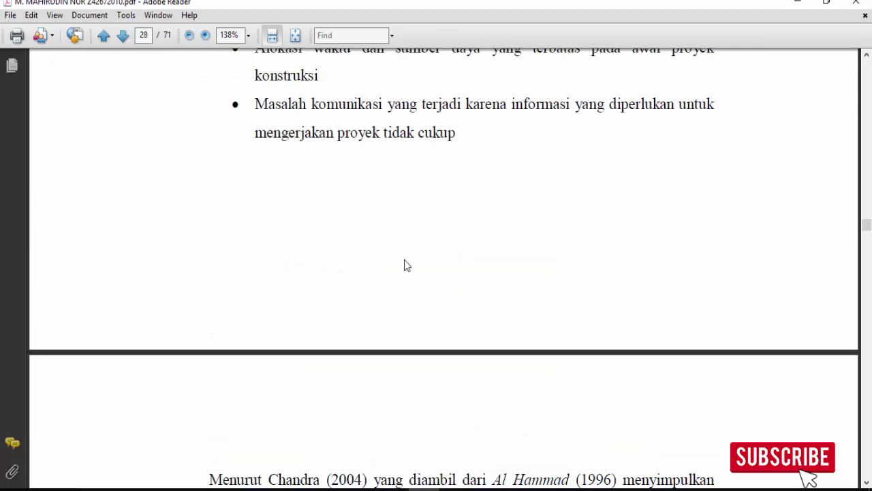
{"action": "scroll", "coordinate": [405, 257], "scroll_direction": "up", "scroll_amount": 5}
{"action": "mouse_move", "coordinate": [211, 155]}
{"action": "left_mouse_down"}
{"action": "mouse_move", "coordinate": [486, 308]}
{"action": "mouse_move", "coordinate": [477, 332]}
{"action": "left_mouse_up"}
{"action": "scroll", "coordinate": [477, 334], "scroll_direction": "down", "scroll_amount": 4}
{"action": "scroll", "coordinate": [475, 333], "scroll_direction": "down", "scroll_amount": 4}
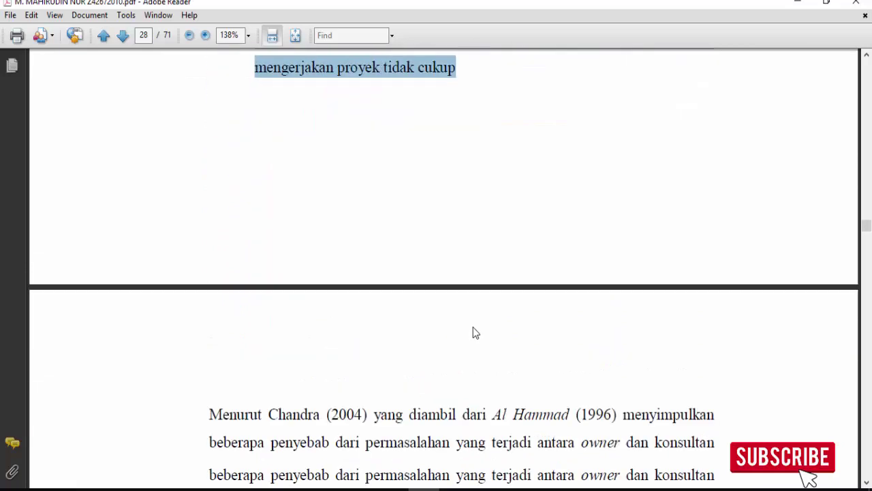
{"action": "scroll", "coordinate": [470, 327], "scroll_direction": "down", "scroll_amount": 1}
Step: Replace the lower text box's Ballard text with the 'Sementara itu' passage pasted as unformatted text
{"action": "key", "text": "alt+Tab"}
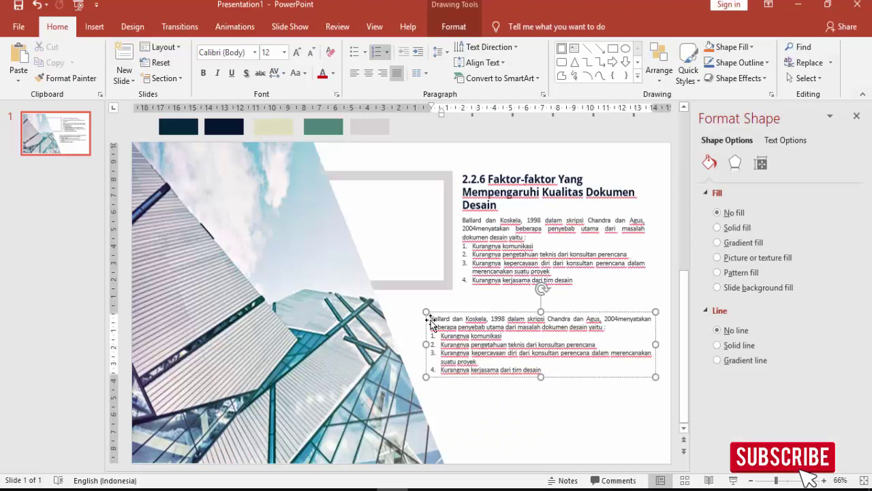
{"action": "left_click_drag", "start_coordinate": [439, 318], "coordinate": [549, 366]}
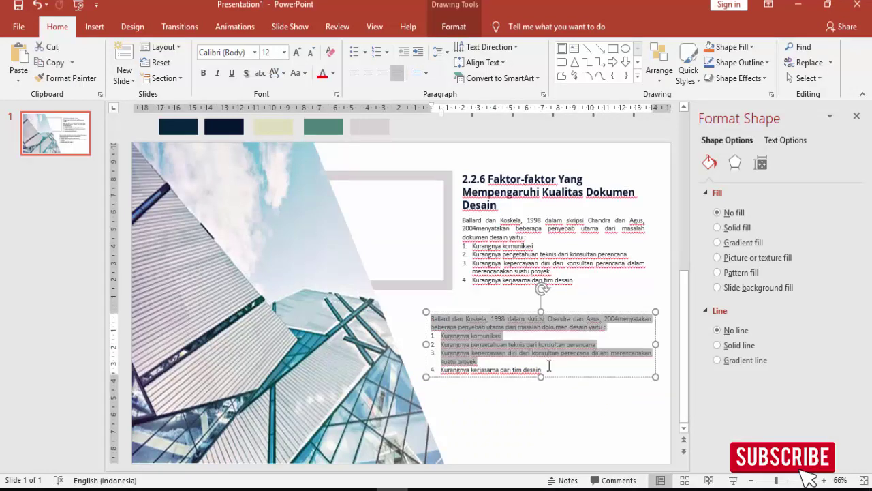
{"action": "key", "text": "Delete"}
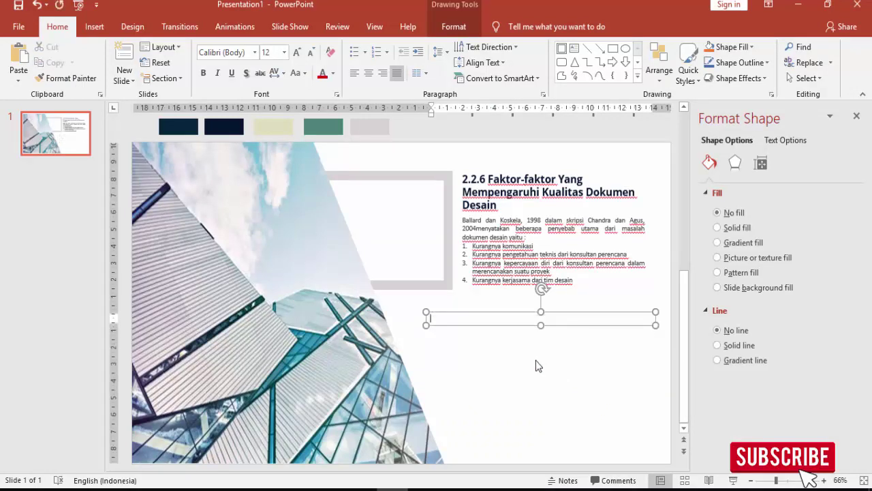
{"action": "key", "text": "ctrl+alt+v"}
{"action": "left_click", "coordinate": [358, 205]}
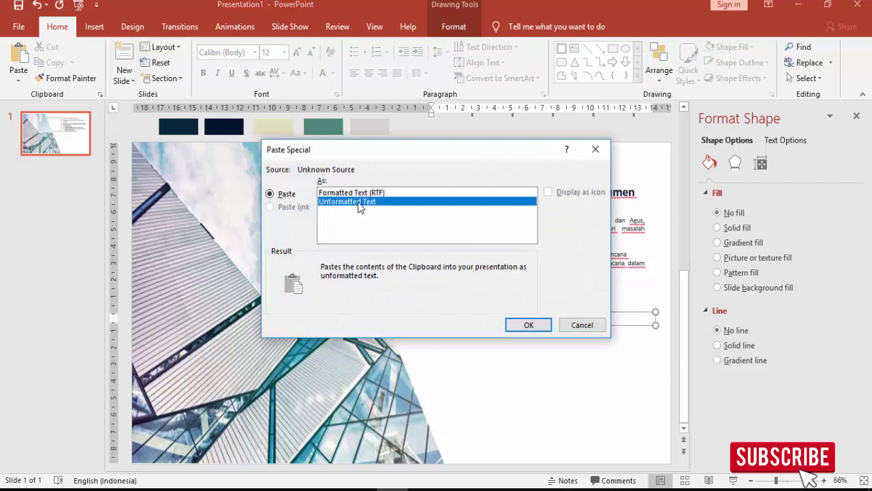
{"action": "key", "text": "Return"}
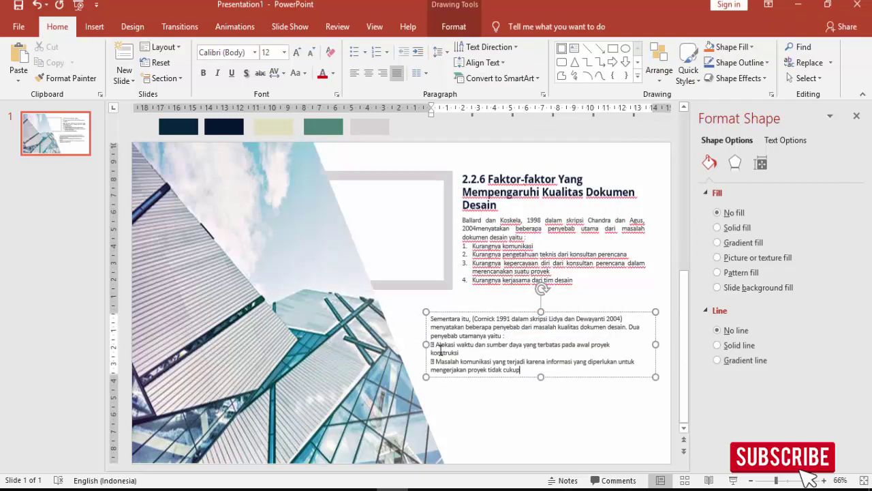
Step: Remove the stray bullets and line breaks so Alokasi and Masalah komunikasi sit on separate lines
{"action": "left_click", "coordinate": [435, 344]}
{"action": "key", "text": "BackSpace"}
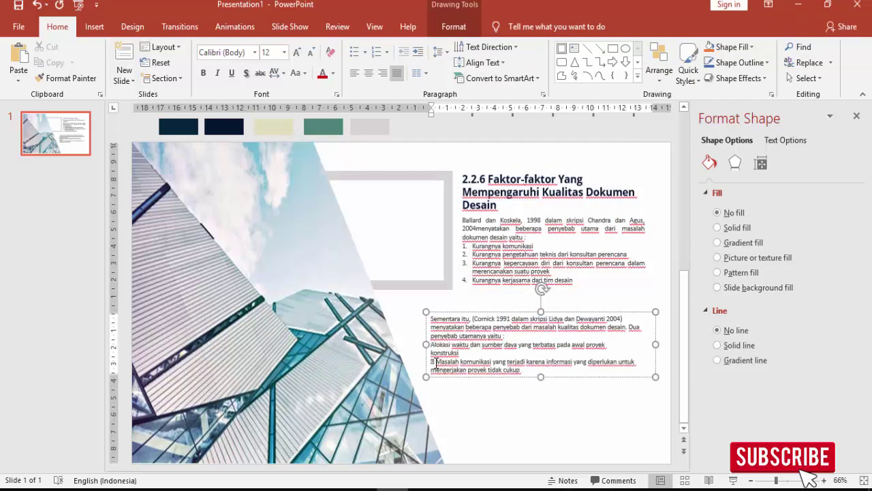
{"action": "left_click", "coordinate": [436, 362]}
{"action": "key", "text": "BackSpace"}
{"action": "key", "text": "BackSpace"}
{"action": "key", "text": "Return"}
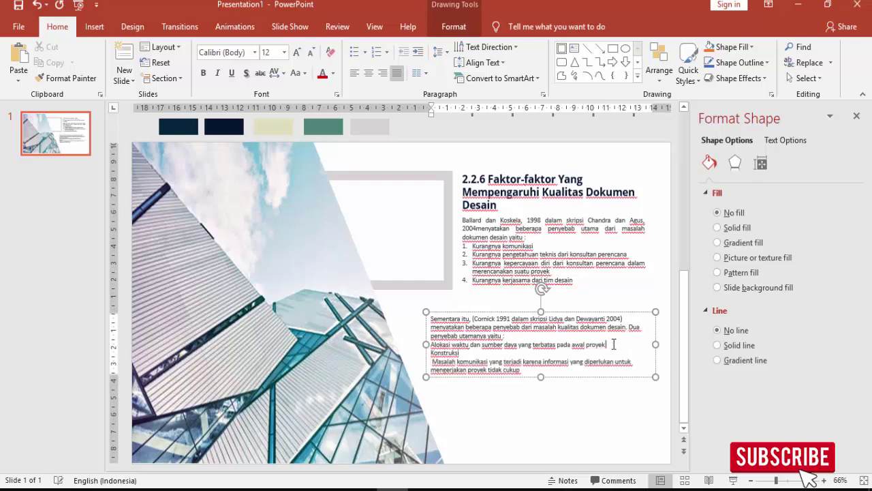
{"action": "key", "text": "Delete"}
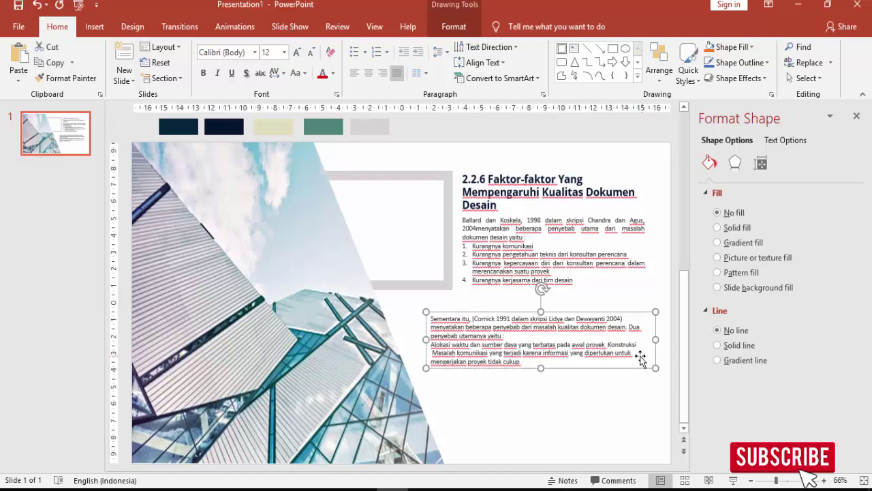
{"action": "key", "text": "Delete"}
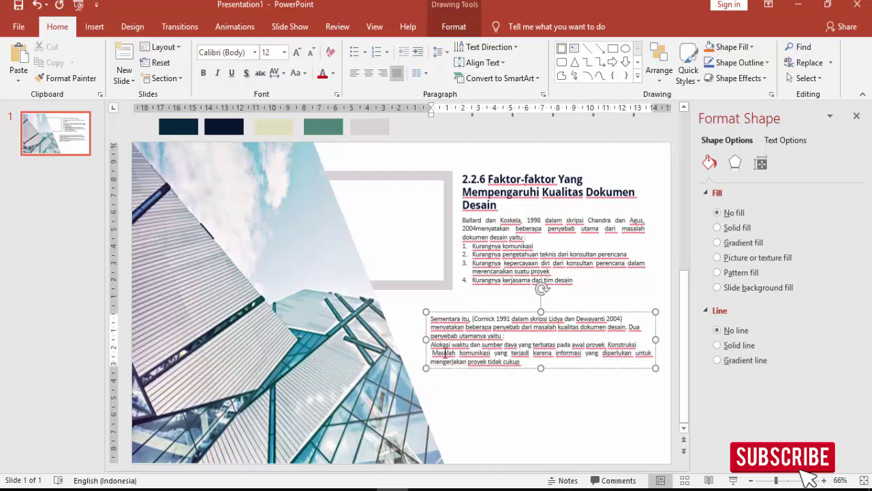
Step: Number the Alokasi and Masalah komunikasi lines as a 1–2 list and review the slide
{"action": "left_click_drag", "start_coordinate": [434, 345], "coordinate": [470, 365]}
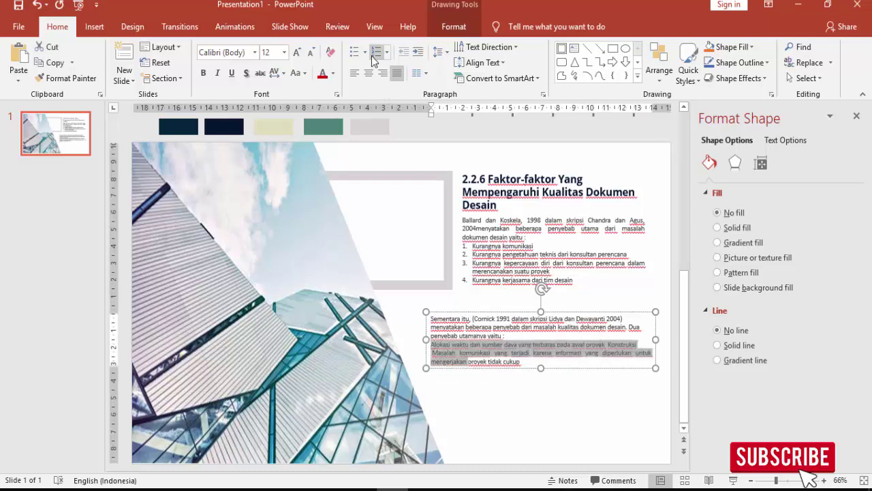
{"action": "left_click", "coordinate": [373, 54]}
{"action": "left_click", "coordinate": [492, 381]}
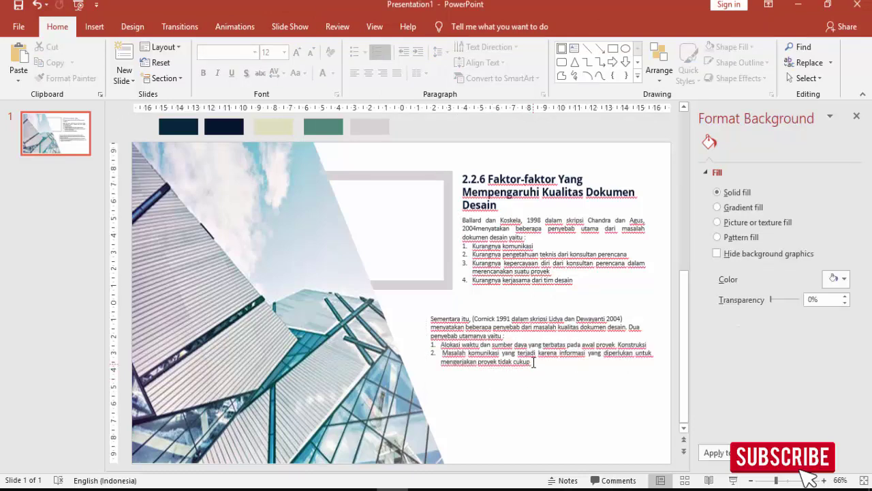
{"action": "scroll", "coordinate": [533, 359], "scroll_direction": "down", "scroll_amount": 3}
{"action": "left_click", "coordinate": [479, 303]}
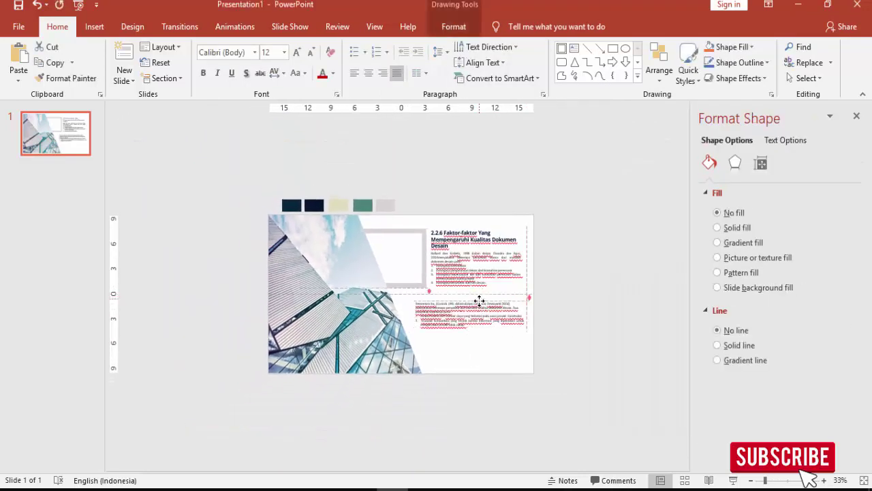
{"action": "left_click", "coordinate": [499, 366]}
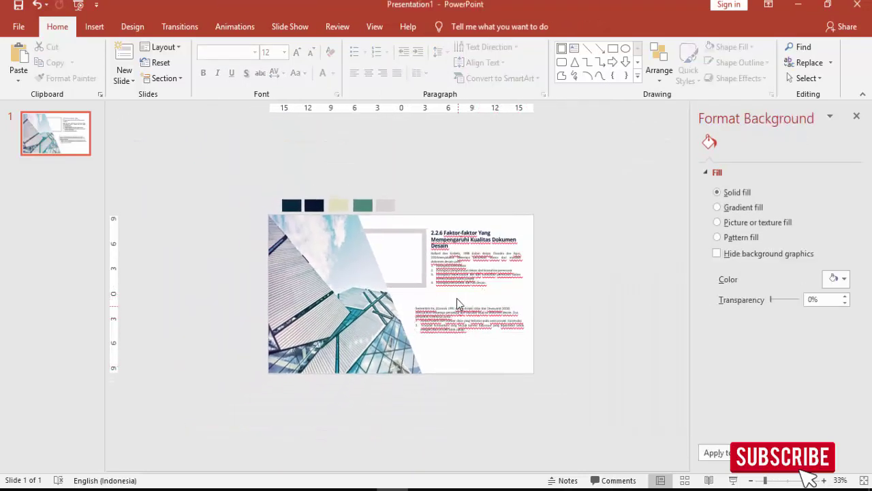
{"action": "scroll", "coordinate": [457, 304], "scroll_direction": "up", "scroll_amount": 3}
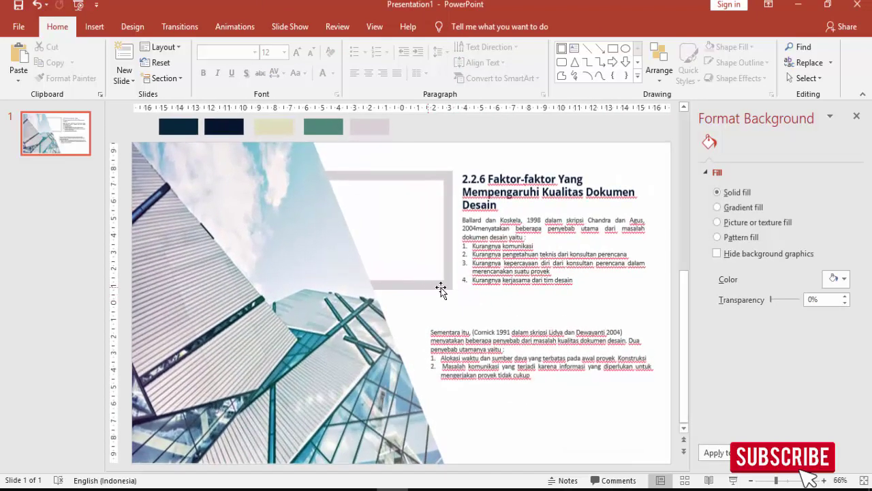
{"action": "scroll", "coordinate": [408, 285], "scroll_direction": "down", "scroll_amount": 2}
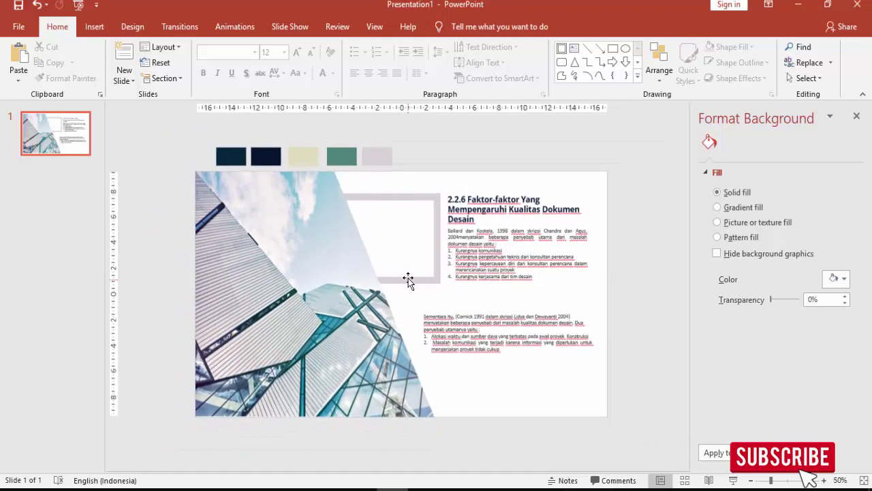
Step: Add a new slide after slide 1 and delete its title and content placeholders
{"action": "right_click", "coordinate": [79, 168]}
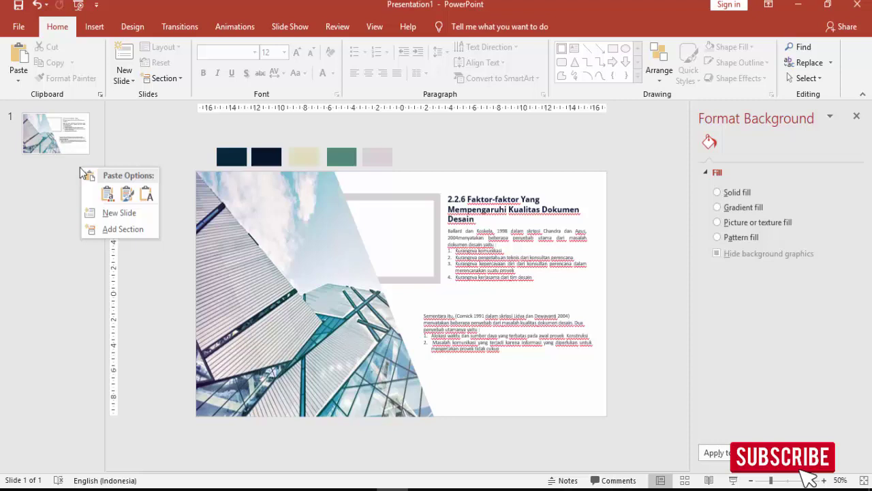
{"action": "left_click", "coordinate": [99, 214]}
{"action": "left_click", "coordinate": [406, 183]}
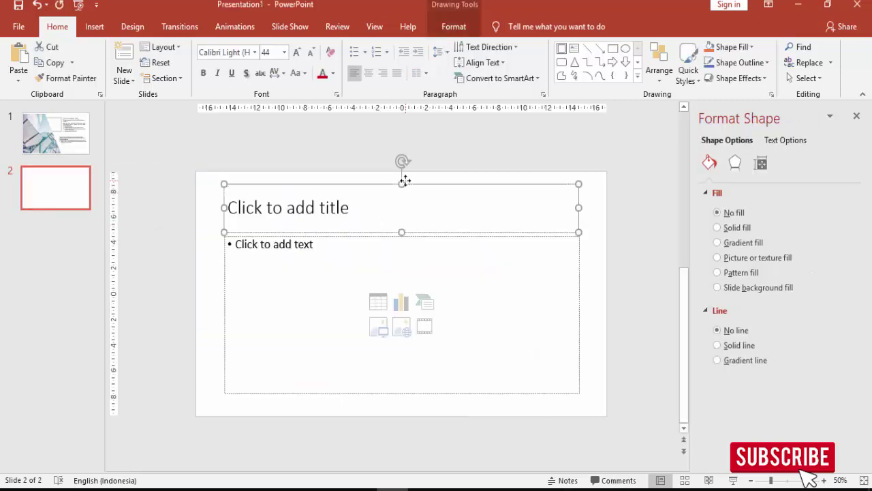
{"action": "key", "text": "Delete"}
{"action": "left_click", "coordinate": [421, 237]}
{"action": "key", "text": "Delete"}
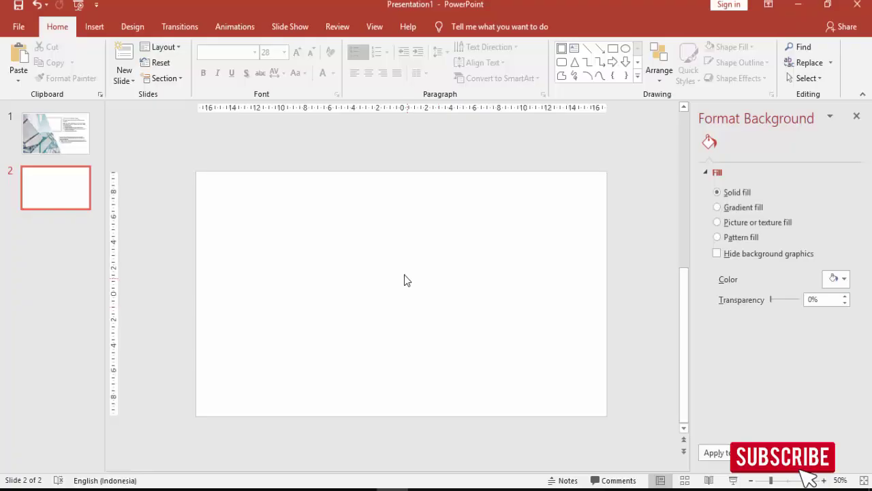
Step: Give the empty slide 2 a solid dark grey background
{"action": "right_click", "coordinate": [392, 264]}
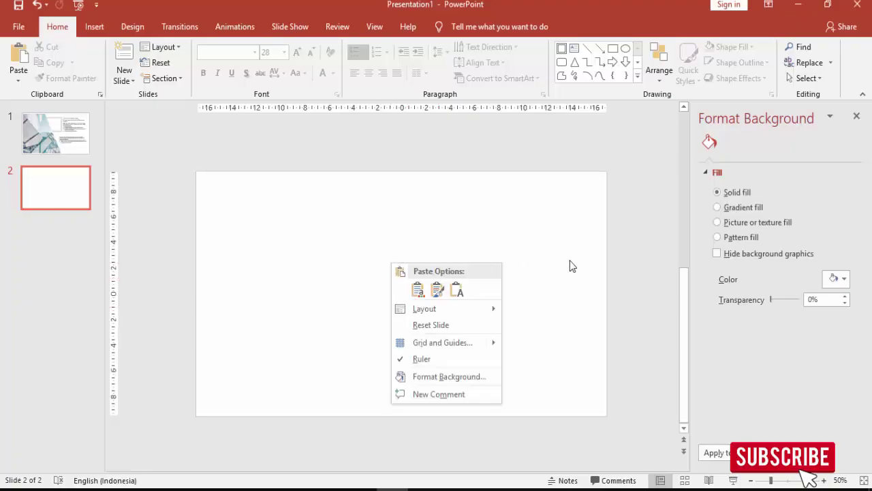
{"action": "key", "text": "Escape"}
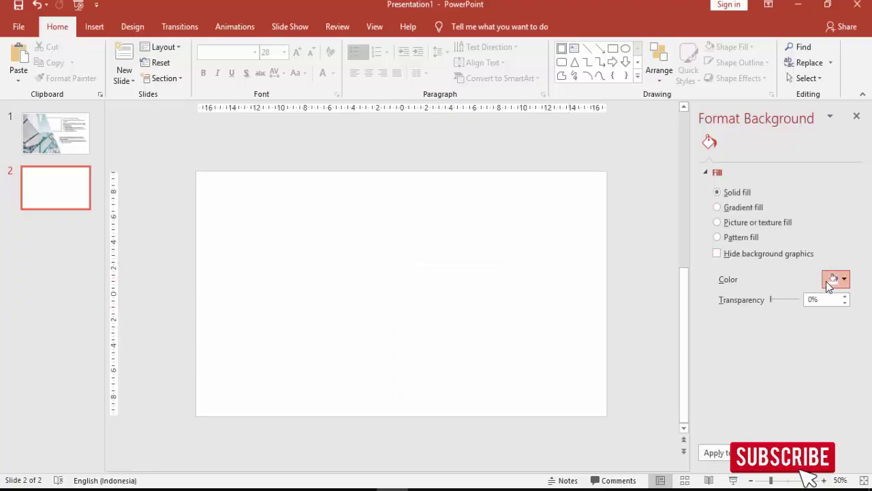
{"action": "left_click", "coordinate": [834, 279]}
{"action": "left_click", "coordinate": [777, 368]}
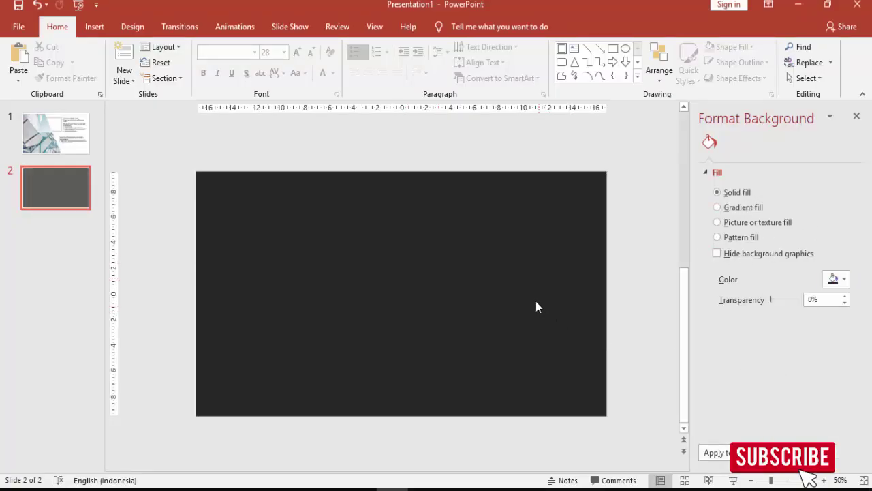
{"action": "left_click", "coordinate": [95, 26]}
{"action": "left_click", "coordinate": [235, 61]}
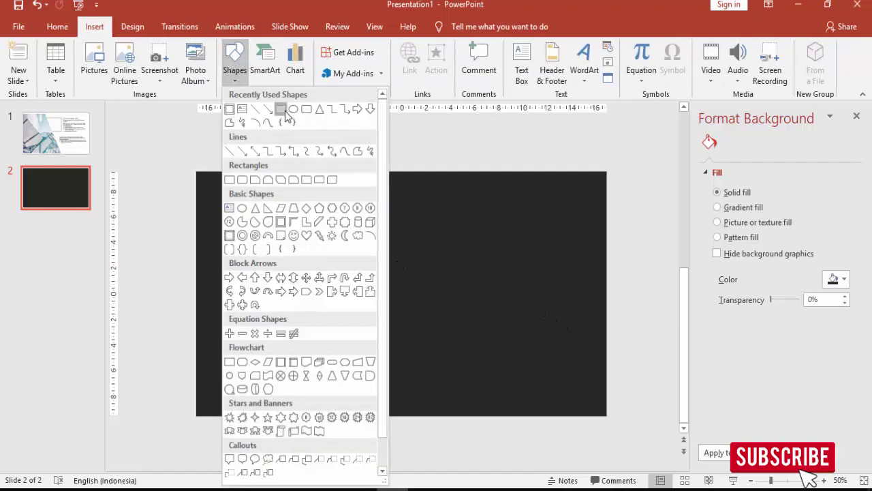
Step: Draw a blue rectangle and copy it into three: two overlapping at left, one at upper right
{"action": "left_click", "coordinate": [280, 109]}
{"action": "left_click_drag", "start_coordinate": [217, 197], "coordinate": [299, 328]}
{"action": "left_click_drag", "start_coordinate": [260, 294], "coordinate": [326, 336]}
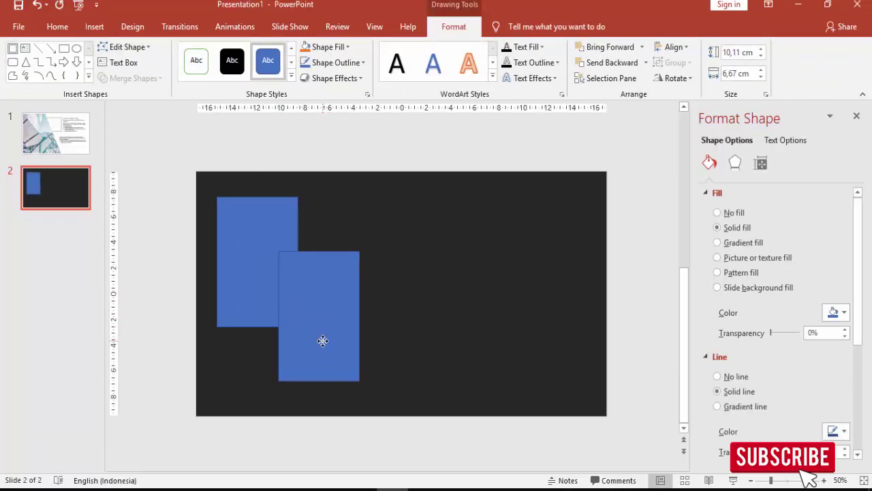
{"action": "mouse_move", "coordinate": [326, 336]}
{"action": "left_mouse_down"}
{"action": "mouse_move", "coordinate": [320, 347]}
{"action": "mouse_move", "coordinate": [545, 205]}
{"action": "left_mouse_up"}
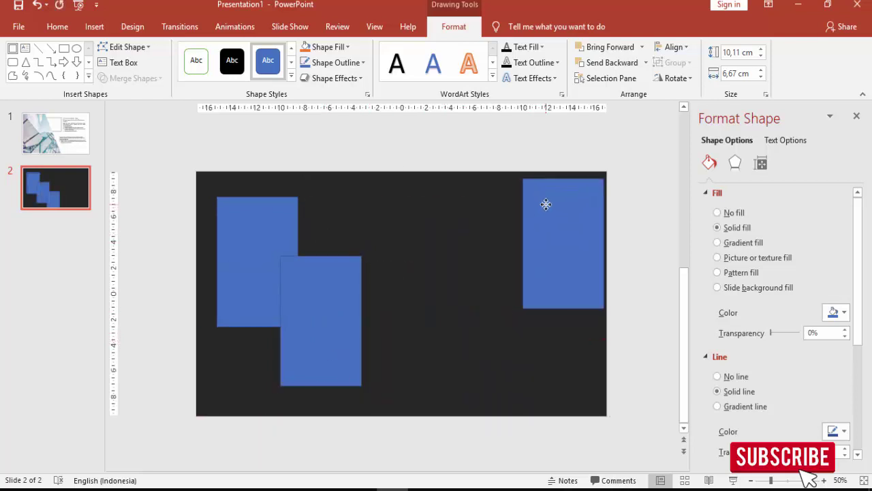
{"action": "left_click_drag", "start_coordinate": [545, 205], "coordinate": [544, 204]}
{"action": "left_click", "coordinate": [382, 243]}
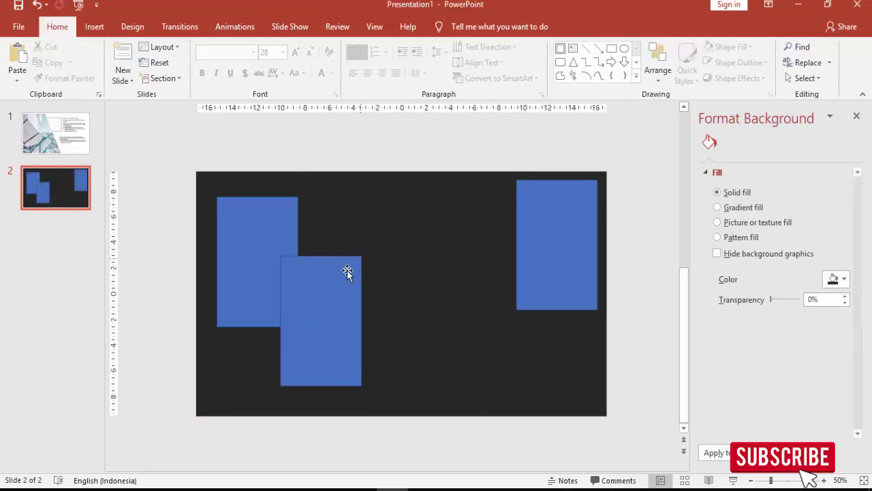
{"action": "left_click", "coordinate": [266, 261]}
{"action": "left_click", "coordinate": [327, 317]}
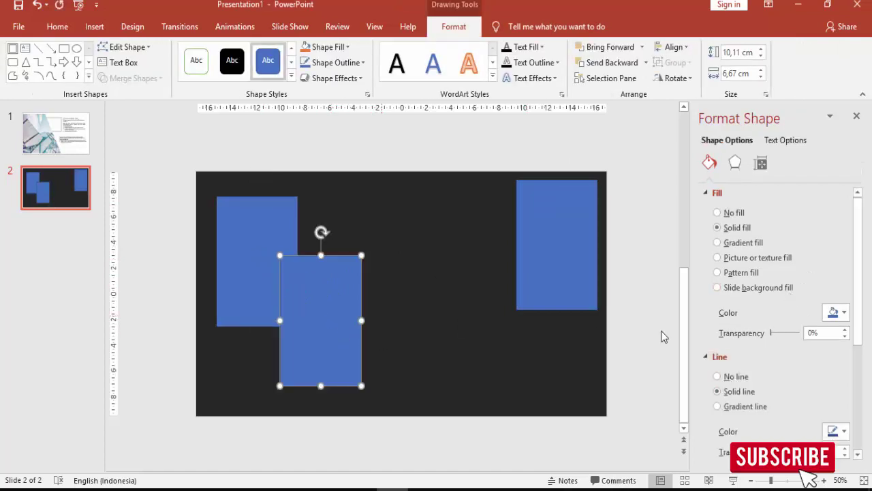
Step: Remove the right rectangle's outline and fill the left rectangle with photo pexels-photo-2209529
{"action": "left_click", "coordinate": [584, 289]}
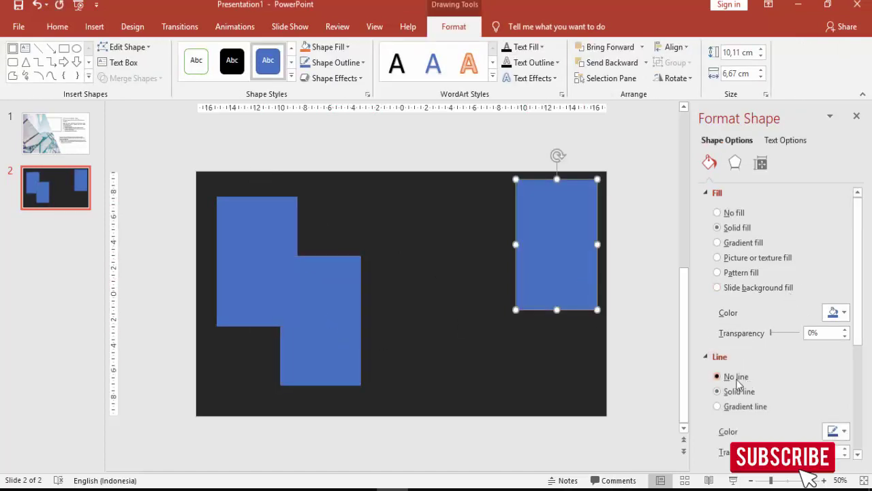
{"action": "left_click", "coordinate": [737, 379]}
{"action": "left_click", "coordinate": [282, 239]}
{"action": "left_click", "coordinate": [748, 263]}
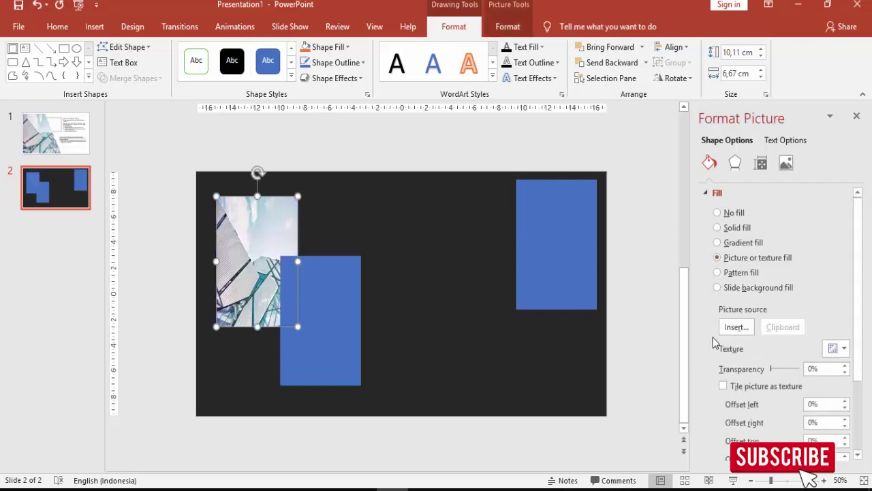
{"action": "left_click", "coordinate": [736, 327]}
{"action": "left_click", "coordinate": [386, 172]}
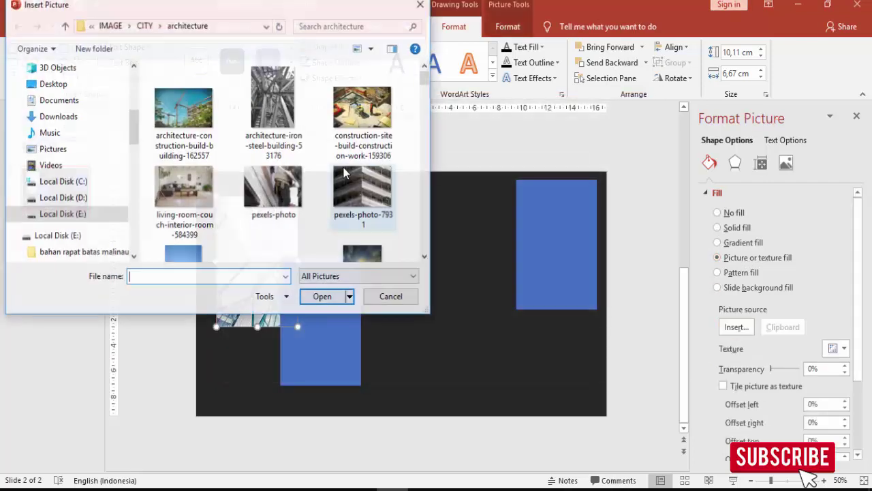
{"action": "scroll", "coordinate": [355, 167], "scroll_direction": "down", "scroll_amount": 3}
{"action": "scroll", "coordinate": [355, 167], "scroll_direction": "down", "scroll_amount": 2}
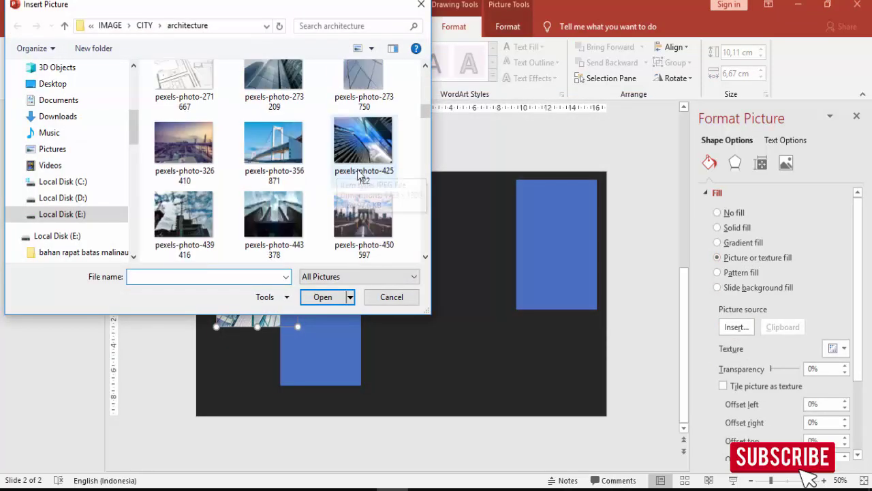
{"action": "scroll", "coordinate": [357, 167], "scroll_direction": "down", "scroll_amount": 2}
{"action": "scroll", "coordinate": [359, 169], "scroll_direction": "down", "scroll_amount": 2}
{"action": "scroll", "coordinate": [362, 168], "scroll_direction": "down", "scroll_amount": 2}
{"action": "scroll", "coordinate": [365, 169], "scroll_direction": "down", "scroll_amount": 3}
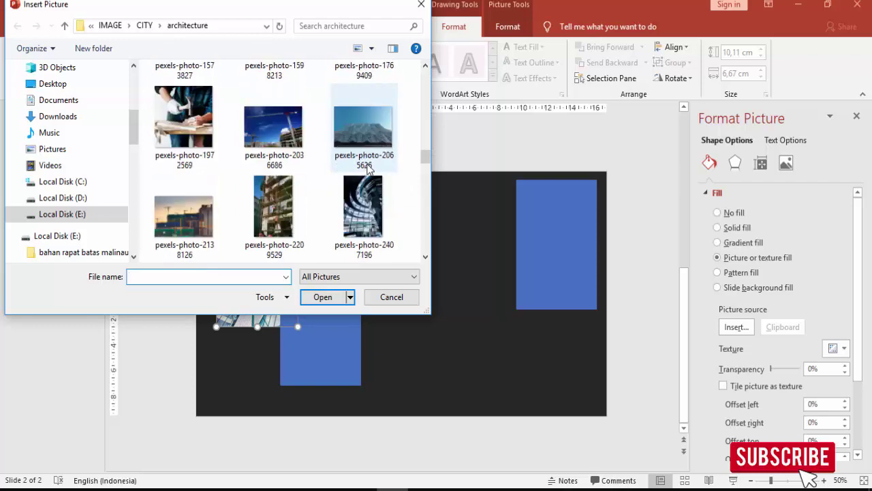
{"action": "left_click", "coordinate": [276, 205]}
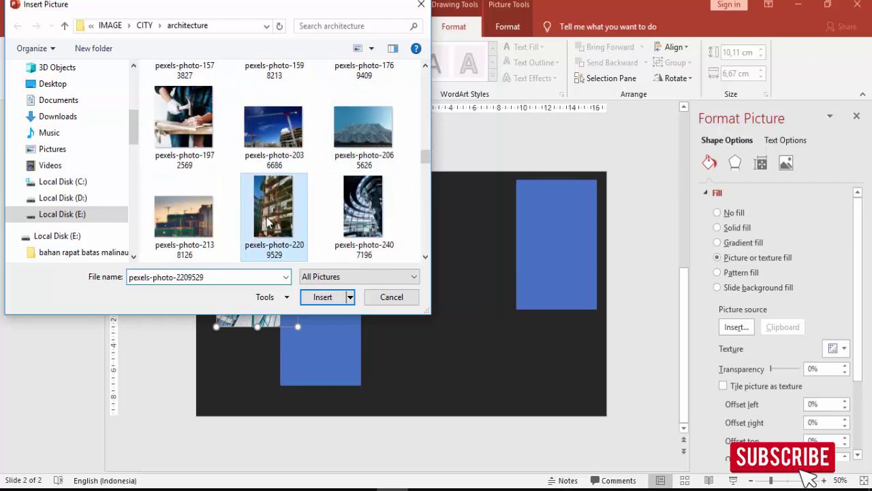
{"action": "left_click", "coordinate": [317, 297]}
Step: Fill the middle rectangle with the crane tower photo pexels-photo-1451416
{"action": "left_click", "coordinate": [335, 305]}
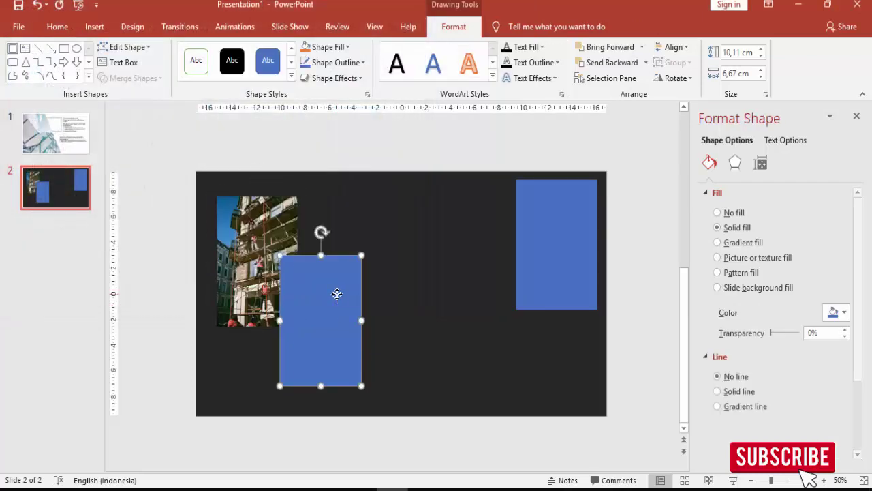
{"action": "left_click", "coordinate": [734, 258]}
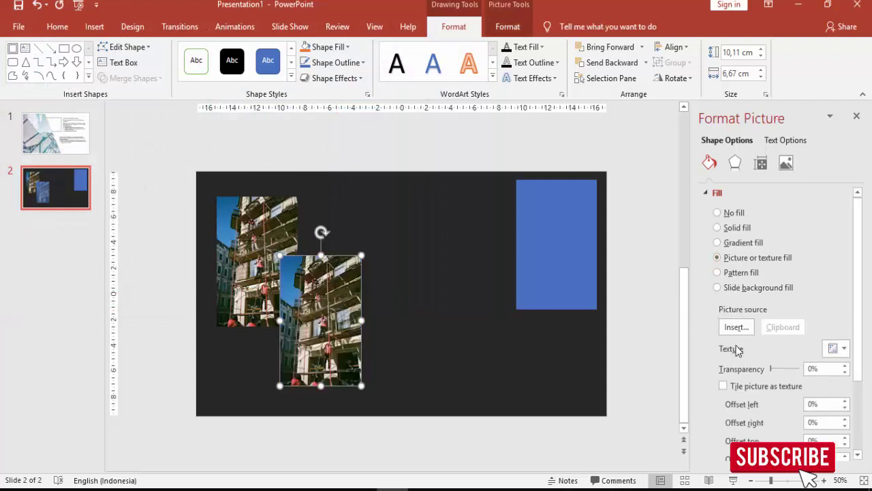
{"action": "left_click", "coordinate": [736, 327]}
{"action": "left_click", "coordinate": [368, 174]}
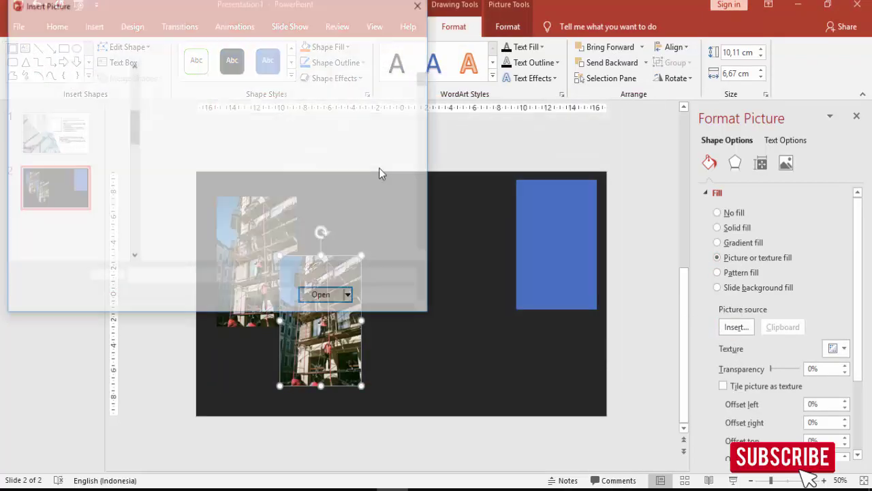
{"action": "scroll", "coordinate": [307, 126], "scroll_direction": "down", "scroll_amount": 3}
{"action": "scroll", "coordinate": [308, 129], "scroll_direction": "down", "scroll_amount": 3}
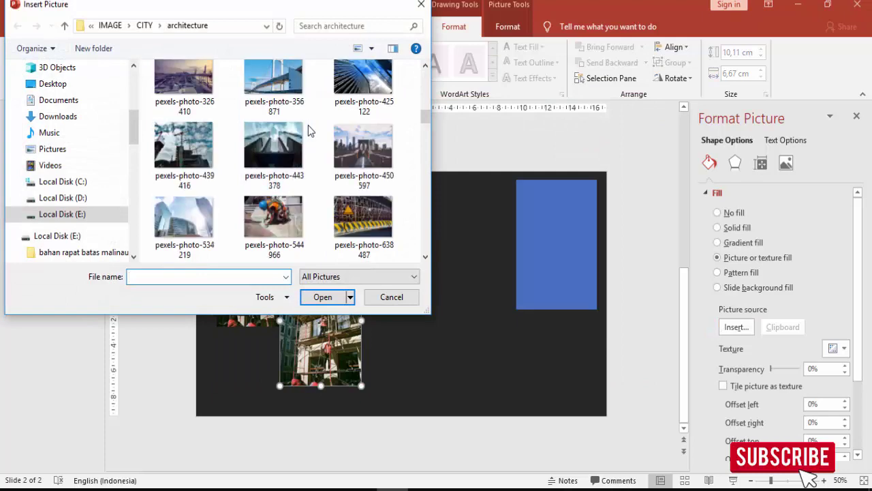
{"action": "scroll", "coordinate": [307, 130], "scroll_direction": "down", "scroll_amount": 3}
{"action": "left_click", "coordinate": [293, 208]}
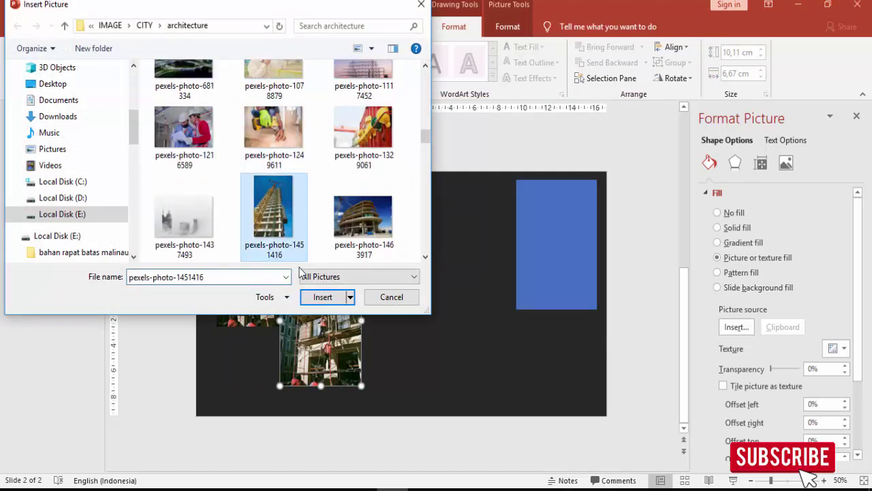
{"action": "left_click", "coordinate": [323, 297]}
Step: Fill the right rectangle with the city construction photo pexels-photo-2566073
{"action": "left_click", "coordinate": [561, 243]}
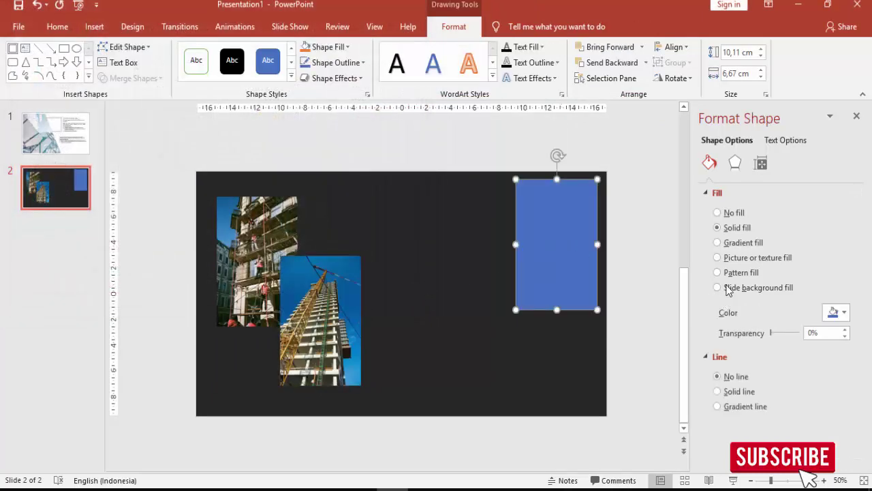
{"action": "left_click", "coordinate": [729, 259]}
{"action": "left_click", "coordinate": [736, 327]}
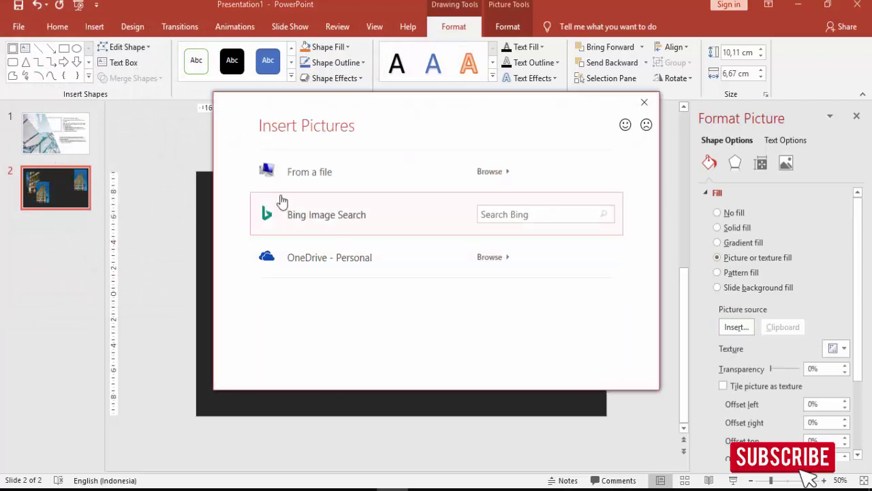
{"action": "left_click", "coordinate": [354, 187]}
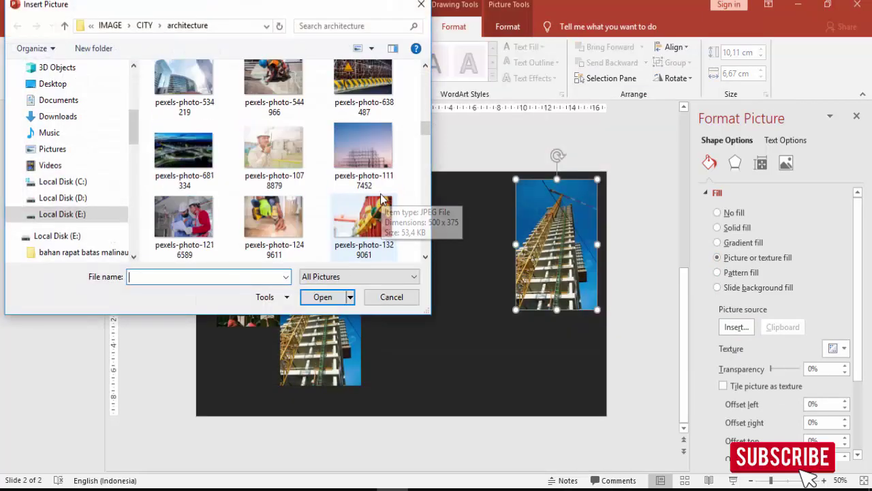
{"action": "scroll", "coordinate": [376, 196], "scroll_direction": "down", "scroll_amount": 3}
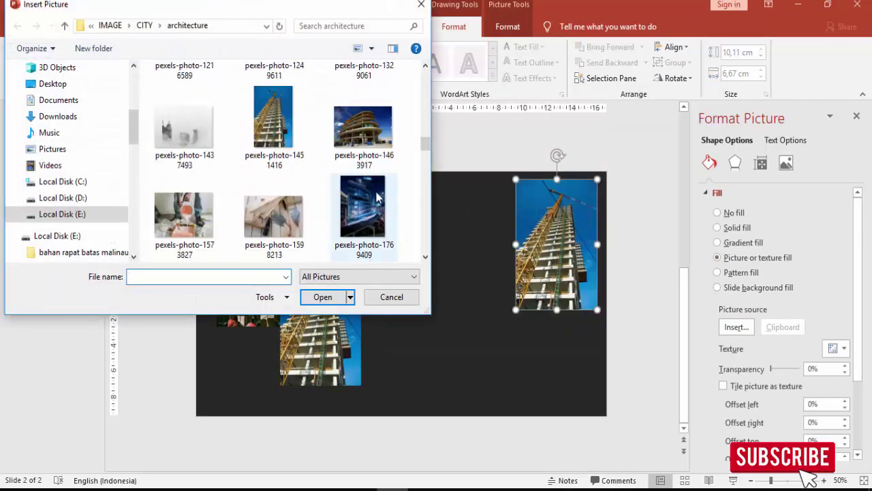
{"action": "scroll", "coordinate": [375, 196], "scroll_direction": "down", "scroll_amount": 2}
{"action": "scroll", "coordinate": [375, 190], "scroll_direction": "down", "scroll_amount": 5}
{"action": "left_click", "coordinate": [300, 147]}
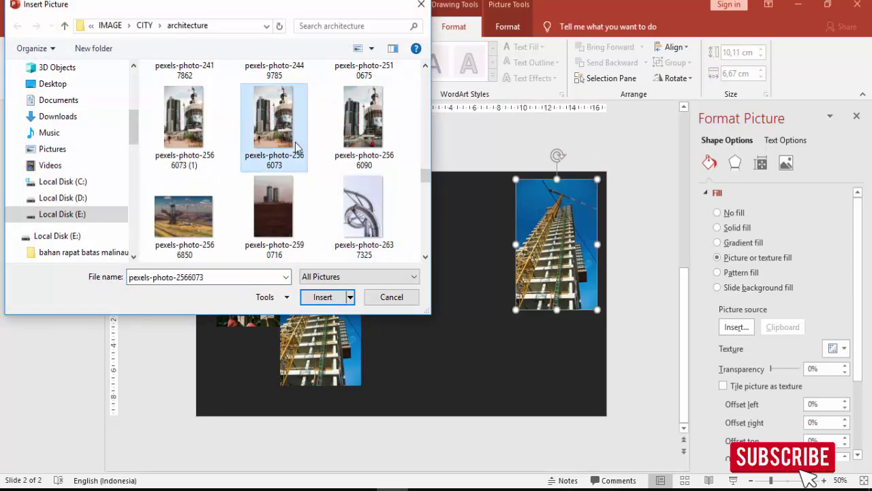
{"action": "left_click", "coordinate": [323, 296]}
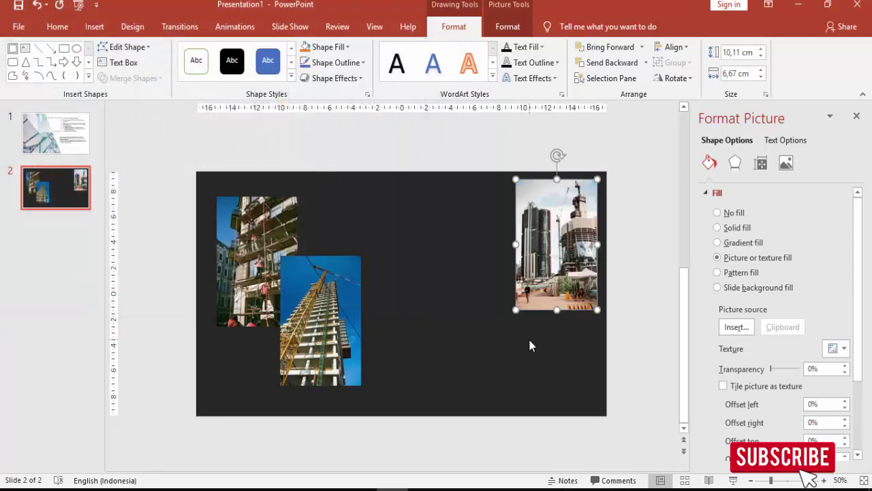
{"action": "left_click", "coordinate": [475, 326]}
Step: Copy slide 1's 2.2.6 heading and body text box onto slide 2, shifted toward the centre
{"action": "left_click", "coordinate": [55, 133]}
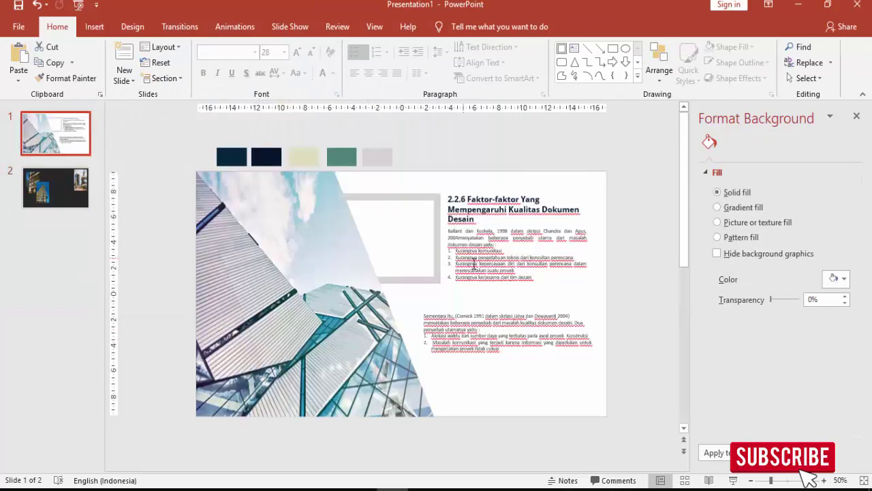
{"action": "left_click", "coordinate": [498, 240]}
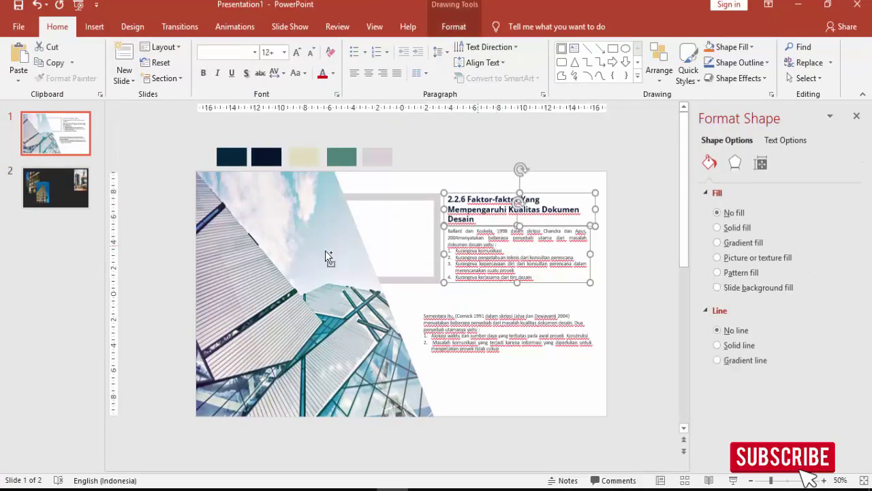
{"action": "key", "text": "ctrl+c"}
{"action": "left_click", "coordinate": [69, 196]}
{"action": "key", "text": "ctrl+v"}
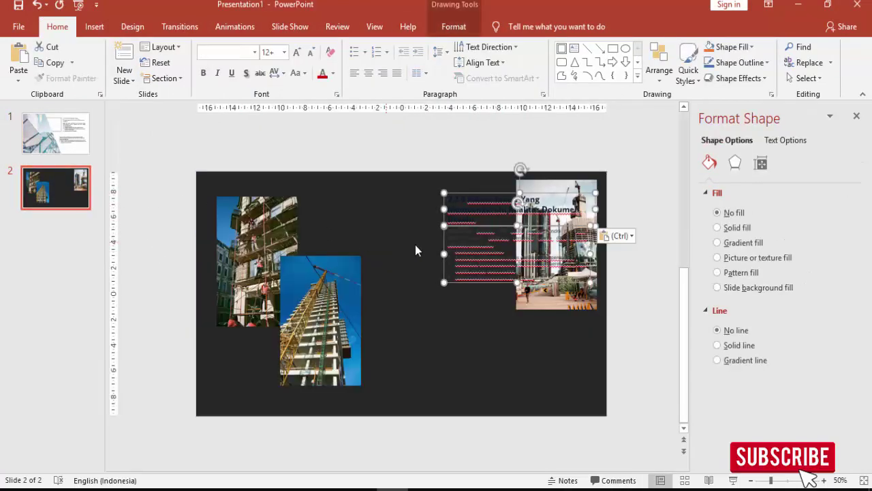
{"action": "mouse_move", "coordinate": [462, 194]}
{"action": "left_mouse_down"}
{"action": "mouse_move", "coordinate": [433, 205]}
{"action": "mouse_move", "coordinate": [334, 205]}
{"action": "left_mouse_up"}
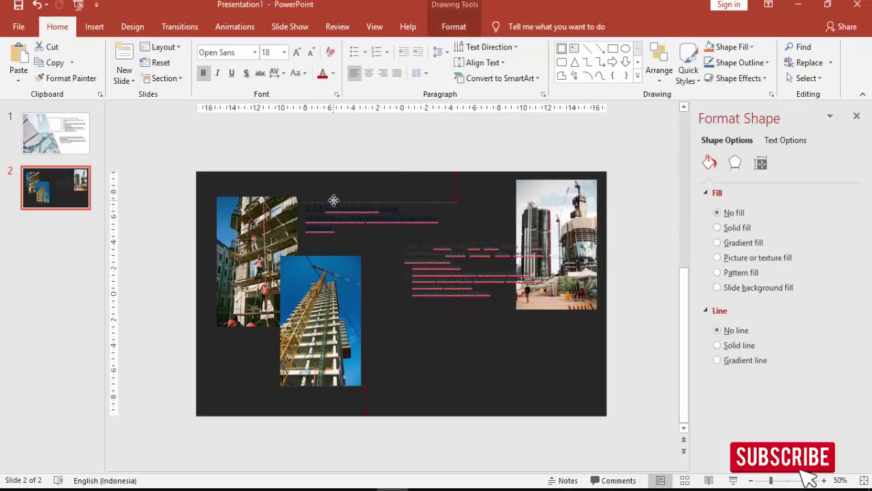
Step: Make the heading and body text white, widen the heading, and place the body between the photos
{"action": "left_click", "coordinate": [334, 75]}
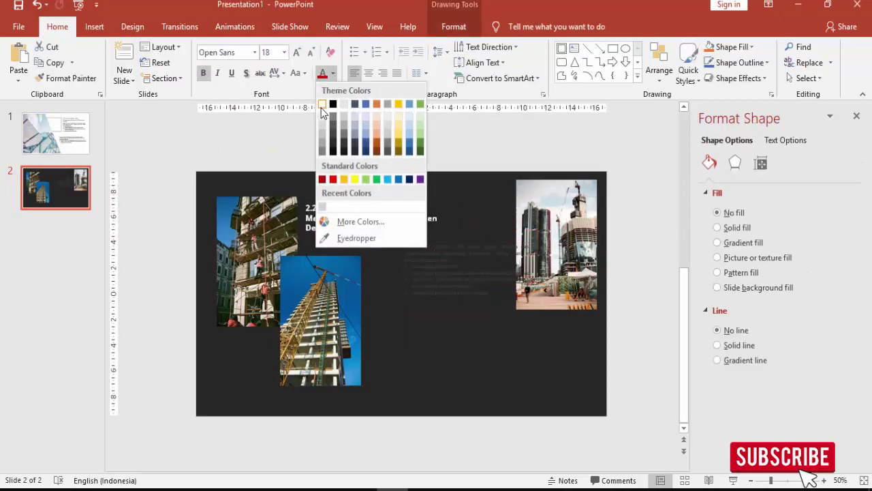
{"action": "left_click", "coordinate": [319, 107]}
{"action": "left_click_drag", "start_coordinate": [452, 220], "coordinate": [466, 218]}
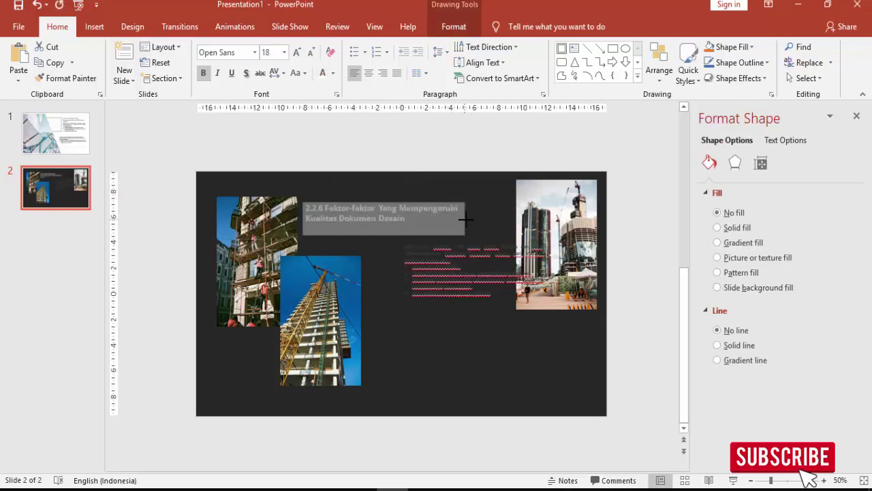
{"action": "left_click", "coordinate": [447, 247]}
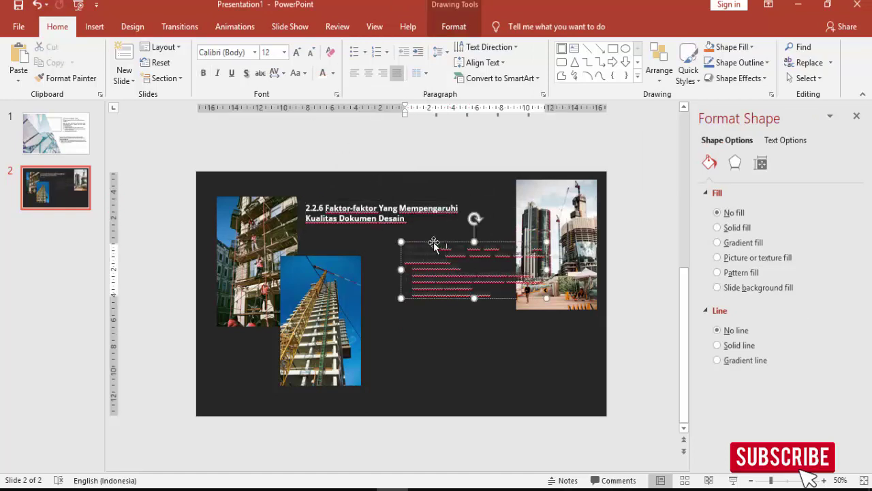
{"action": "left_click_drag", "start_coordinate": [434, 244], "coordinate": [405, 238]}
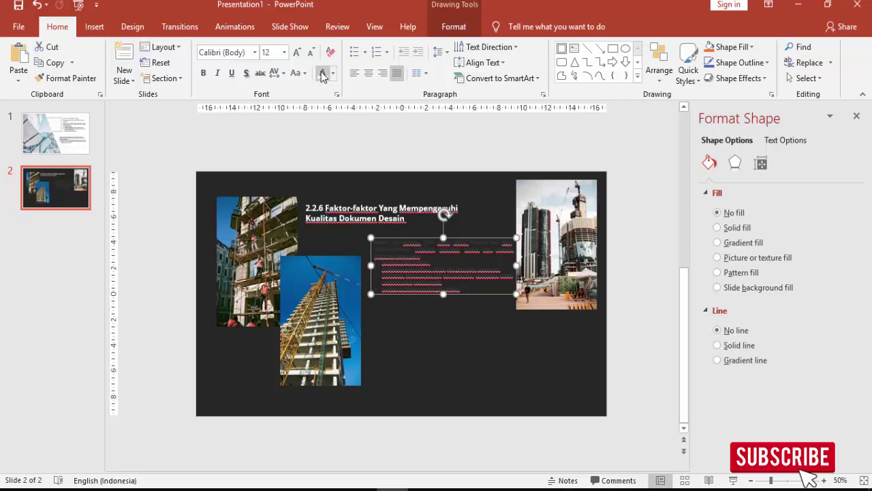
{"action": "left_click", "coordinate": [323, 72]}
{"action": "left_click_drag", "start_coordinate": [423, 239], "coordinate": [417, 239]}
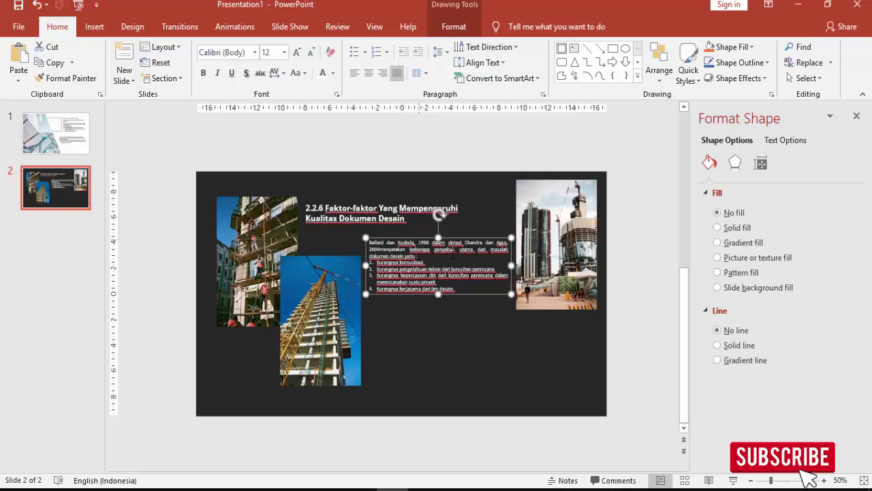
{"action": "left_click", "coordinate": [447, 323]}
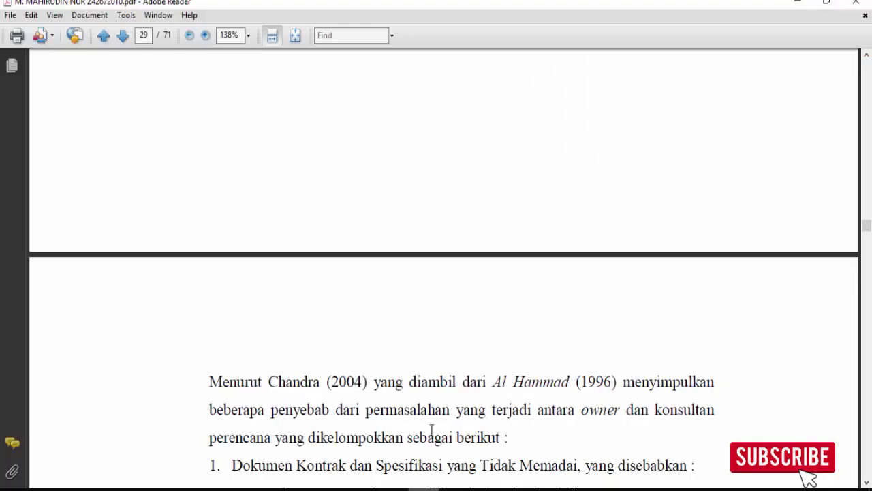
Step: Change the slide title's section number from 2.2.6 to 2.2.7
{"action": "scroll", "coordinate": [436, 243], "scroll_direction": "down", "scroll_amount": 3}
{"action": "scroll", "coordinate": [437, 236], "scroll_direction": "down", "scroll_amount": 5}
{"action": "scroll", "coordinate": [440, 227], "scroll_direction": "down", "scroll_amount": 10}
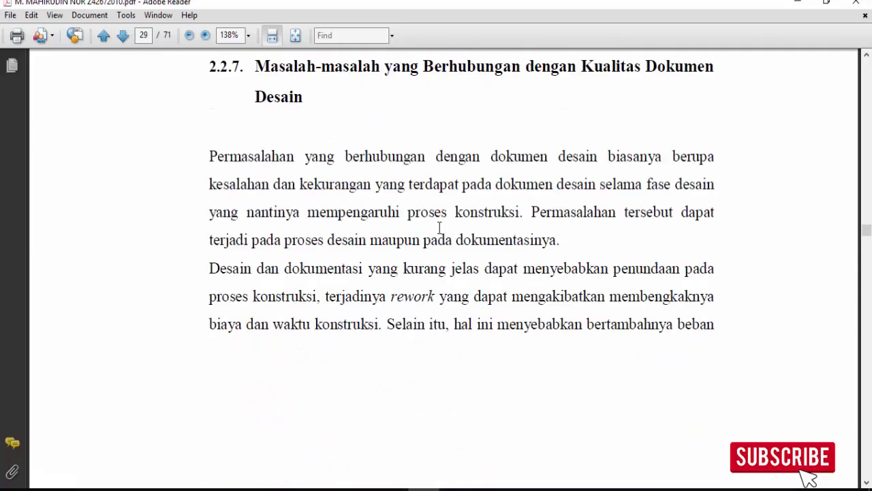
{"action": "scroll", "coordinate": [440, 227], "scroll_direction": "up", "scroll_amount": 3}
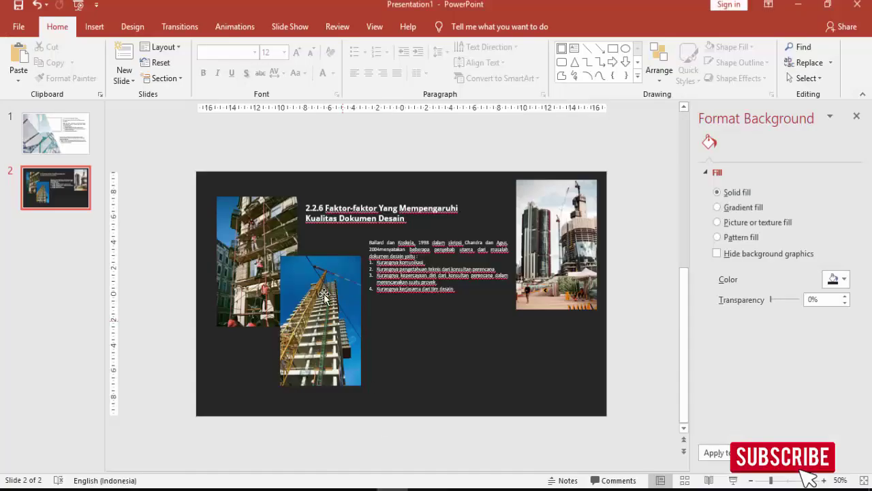
{"action": "scroll", "coordinate": [336, 195], "scroll_direction": "up", "scroll_amount": 2, "text": "ctrl"}
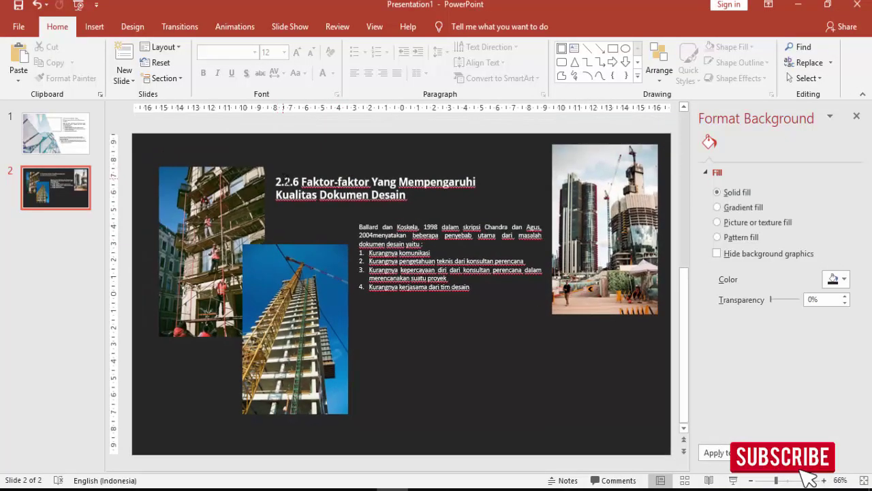
{"action": "left_click", "coordinate": [295, 182]}
{"action": "key", "text": "BackSpace"}
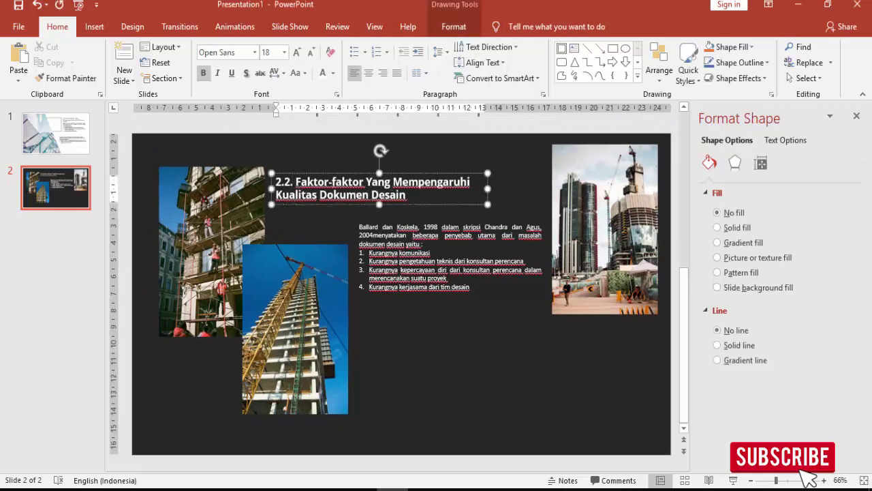
{"action": "type", "text": "7"}
Step: Replace the old title words with the PDF's 2.2.7 heading pasted as unformatted text
{"action": "key", "text": "alt+Tab"}
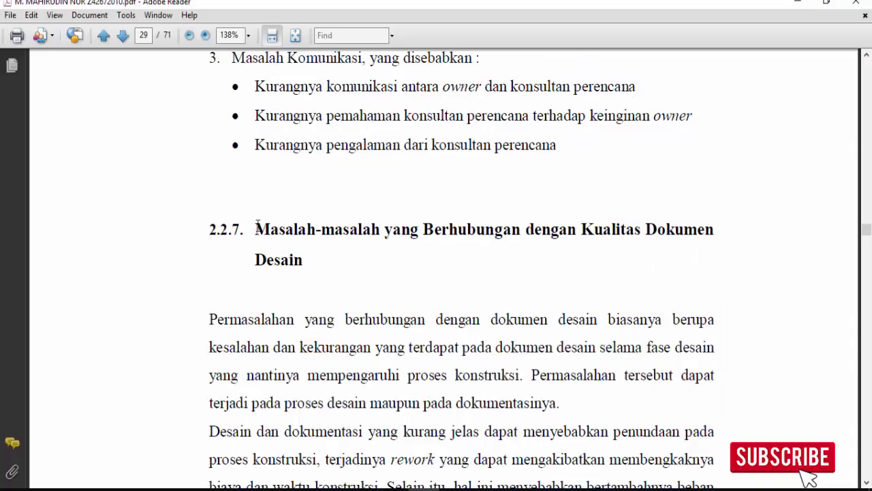
{"action": "left_click_drag", "start_coordinate": [257, 226], "coordinate": [297, 256]}
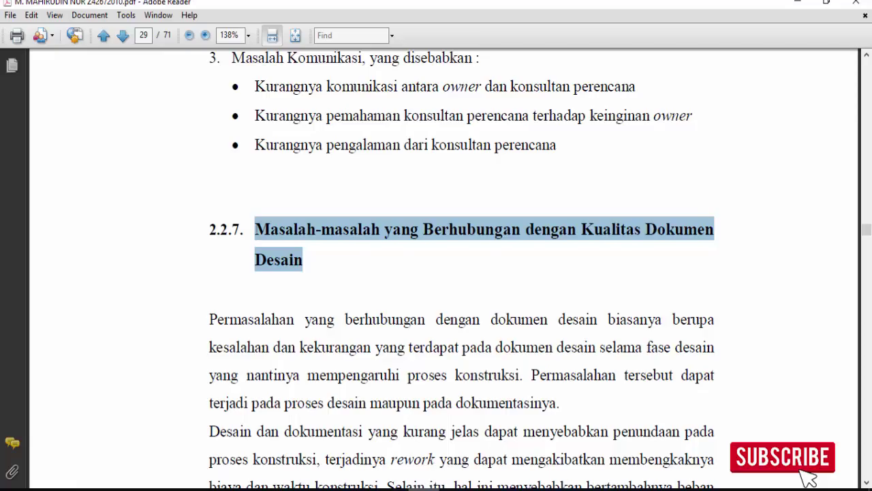
{"action": "key", "text": "alt+Tab"}
{"action": "left_click_drag", "start_coordinate": [302, 181], "coordinate": [407, 195]}
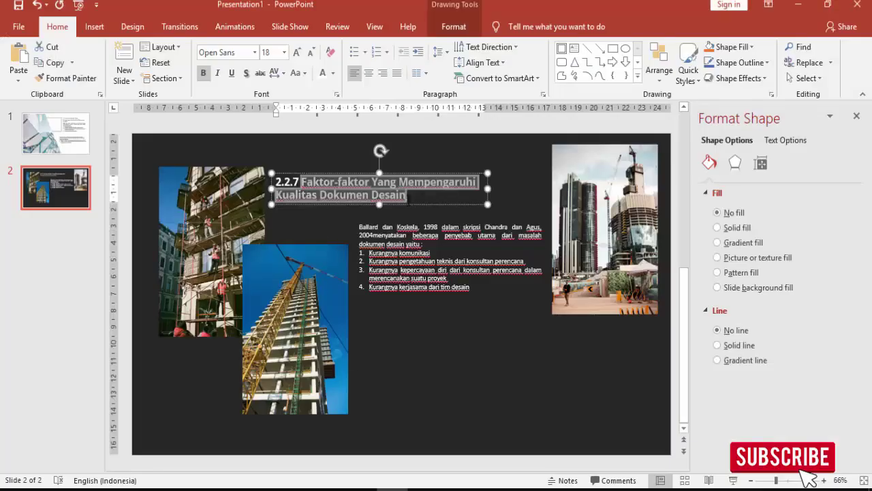
{"action": "key", "text": "BackSpace"}
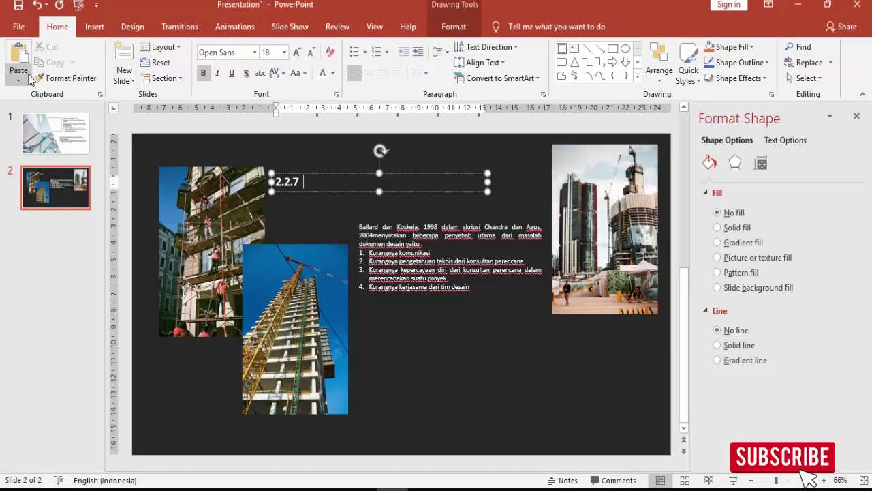
{"action": "left_click", "coordinate": [19, 76]}
{"action": "left_click", "coordinate": [49, 132]}
{"action": "left_click", "coordinate": [334, 201]}
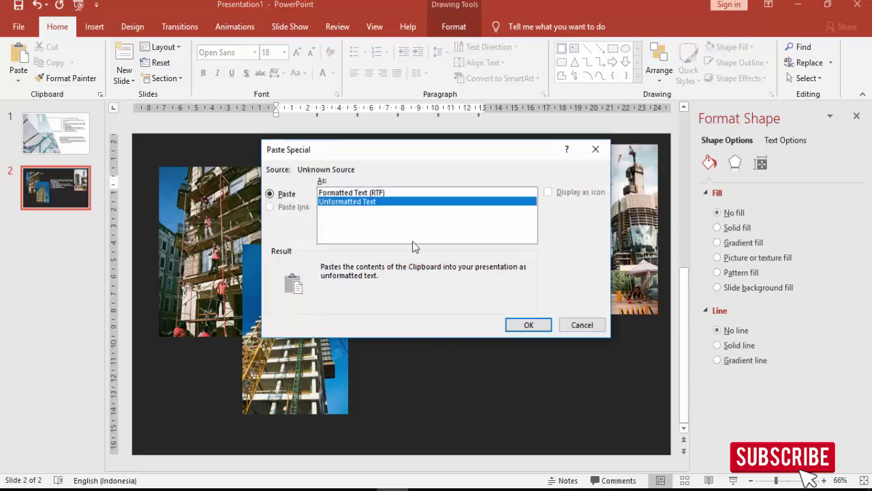
{"action": "left_click", "coordinate": [544, 326]}
Step: Widen the title box and remove the line break before 'Desain'
{"action": "left_click", "coordinate": [442, 180]}
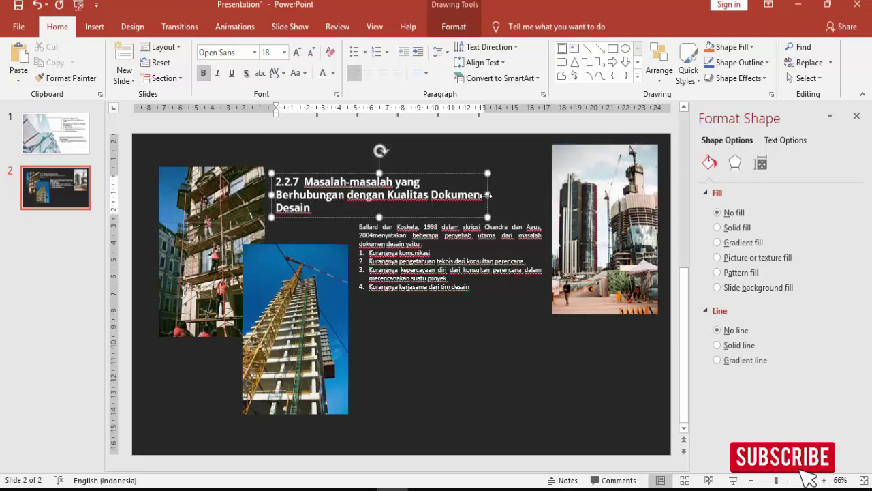
{"action": "left_click_drag", "start_coordinate": [488, 195], "coordinate": [506, 195]}
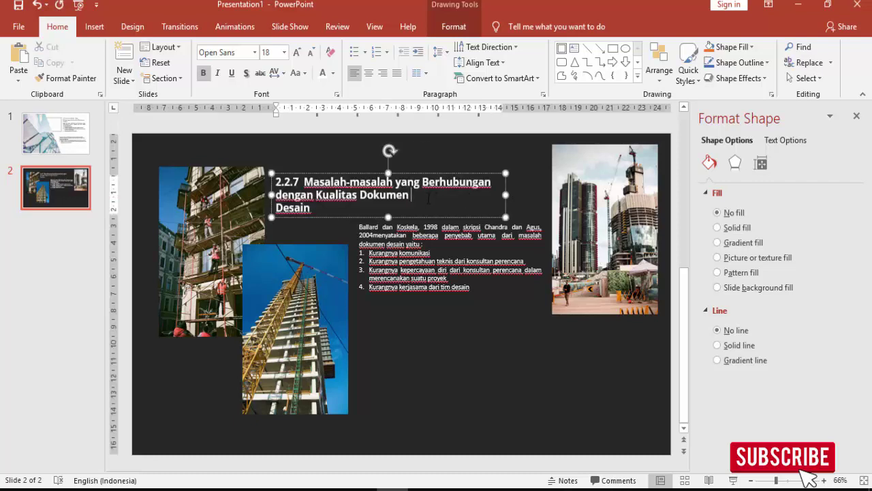
{"action": "key", "text": "Delete"}
{"action": "left_click", "coordinate": [428, 229]}
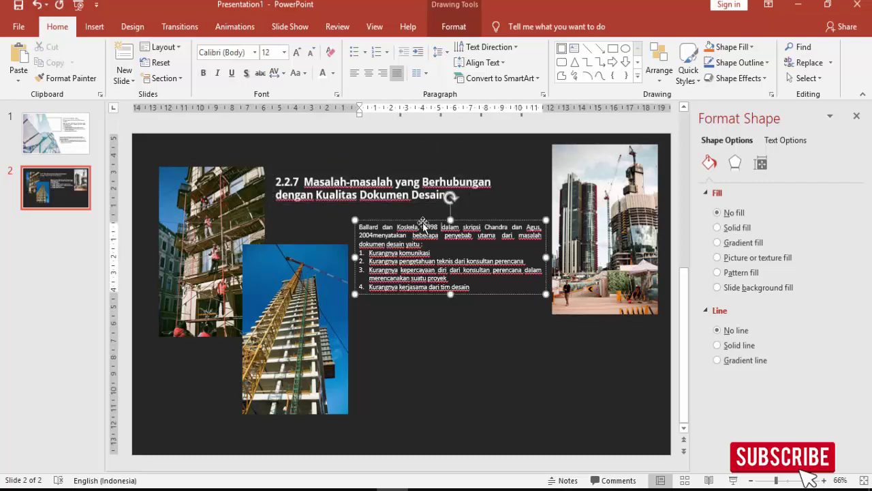
{"action": "left_click", "coordinate": [416, 488]}
Step: Copy the first paragraph under 2.2.7 from the PDF and paste it into the body box as unformatted text
{"action": "scroll", "coordinate": [365, 291], "scroll_direction": "down", "scroll_amount": 2}
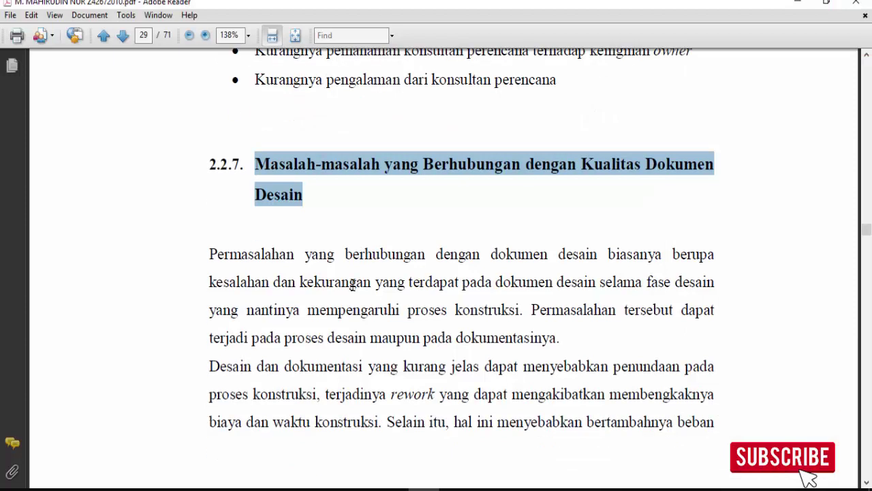
{"action": "scroll", "coordinate": [310, 257], "scroll_direction": "down", "scroll_amount": 2}
{"action": "mouse_move", "coordinate": [216, 189]}
{"action": "left_mouse_down"}
{"action": "mouse_move", "coordinate": [460, 216]}
{"action": "mouse_move", "coordinate": [560, 271]}
{"action": "left_mouse_up"}
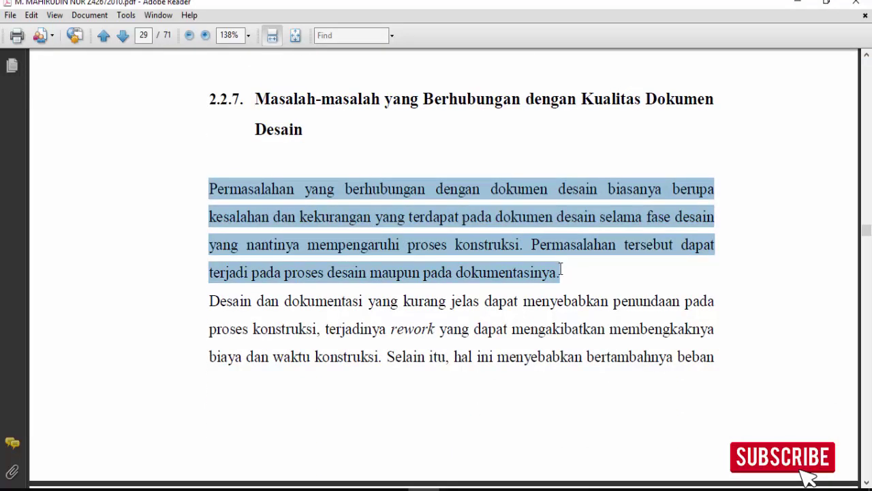
{"action": "scroll", "coordinate": [600, 273], "scroll_direction": "down", "scroll_amount": 4}
{"action": "scroll", "coordinate": [596, 266], "scroll_direction": "down", "scroll_amount": 4}
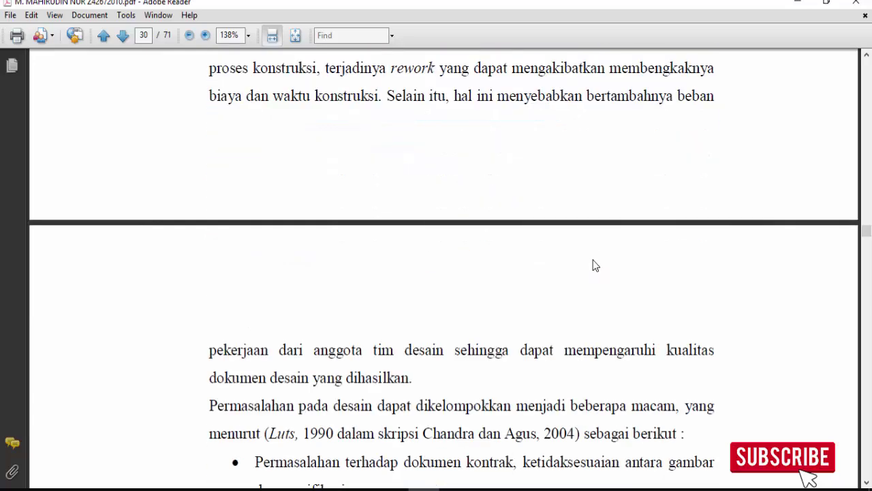
{"action": "scroll", "coordinate": [591, 257], "scroll_direction": "up", "scroll_amount": 4}
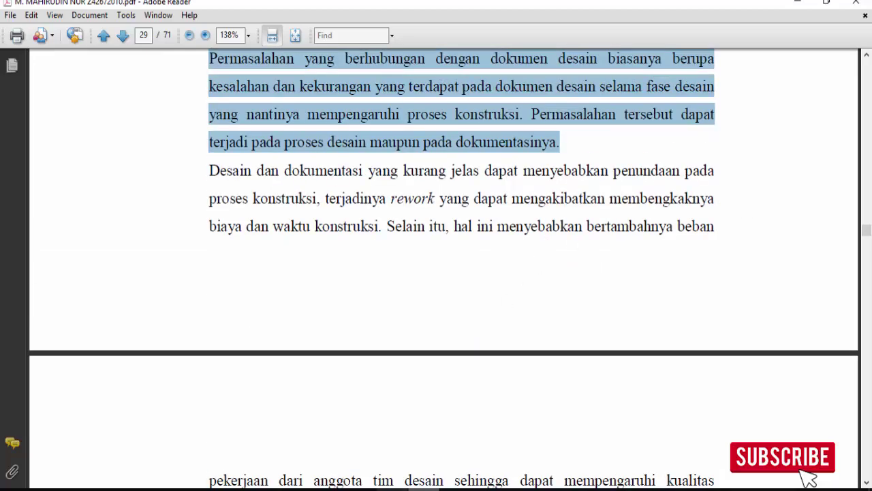
{"action": "key", "text": "alt+Tab"}
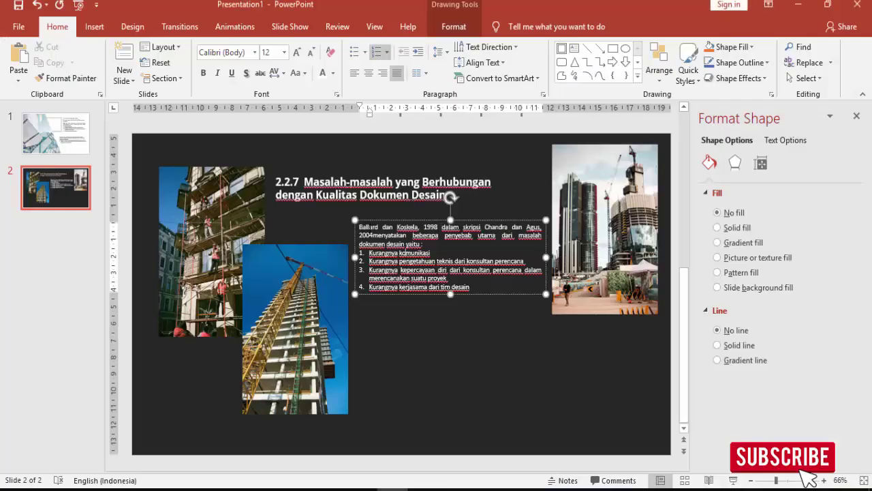
{"action": "left_click_drag", "start_coordinate": [358, 226], "coordinate": [470, 287]}
{"action": "key", "text": "ctrl+alt+v"}
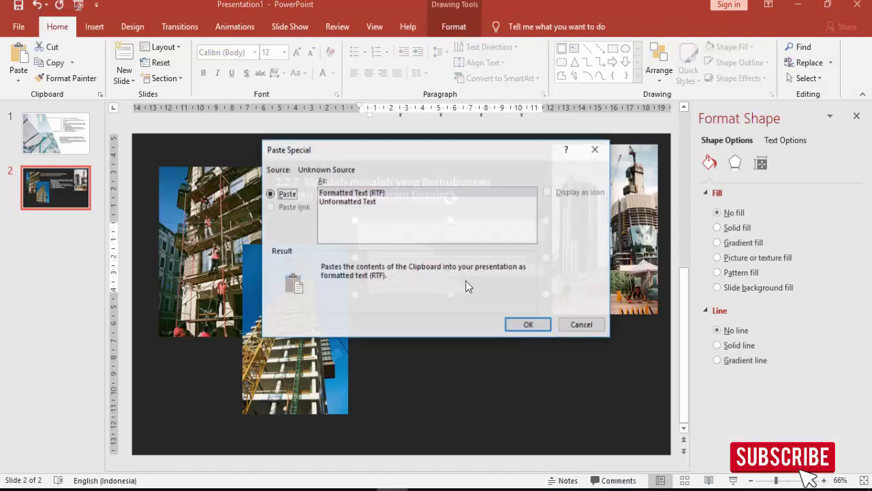
{"action": "double_click", "coordinate": [373, 201]}
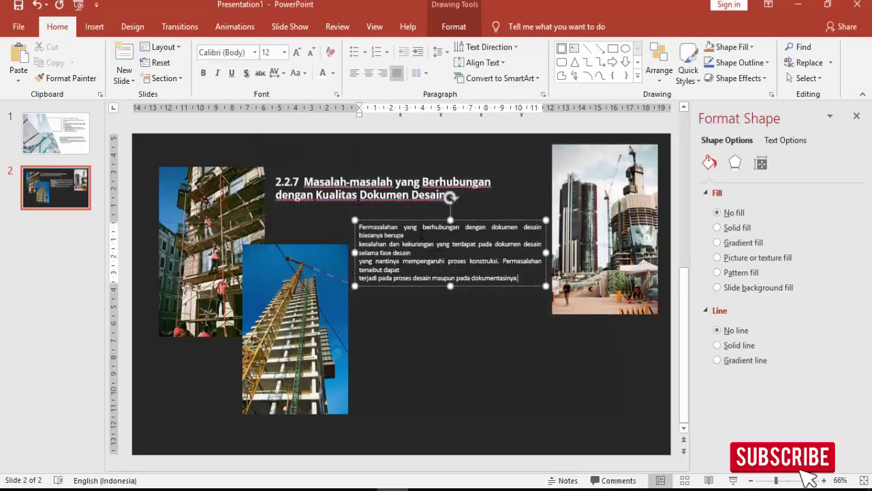
Step: Remove the three line breaks inside the pasted paragraph
{"action": "left_click", "coordinate": [422, 236]}
{"action": "key", "text": "Delete"}
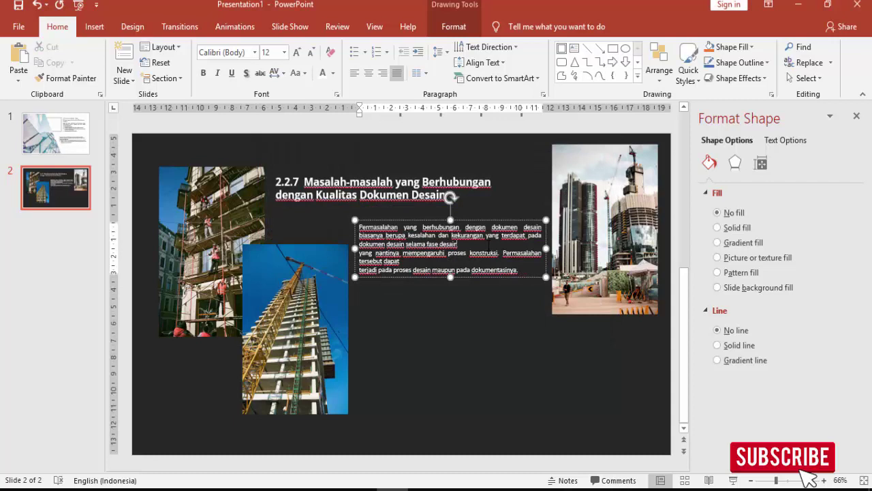
{"action": "key", "text": "Delete"}
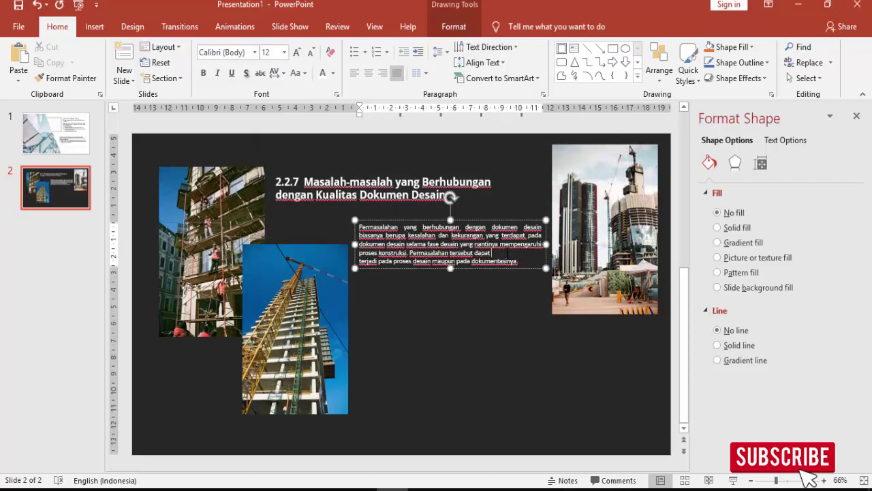
{"action": "key", "text": "Delete"}
Step: Place a copy of the paragraph box lower on the slide and widen it toward the right edge
{"action": "left_click", "coordinate": [492, 267]}
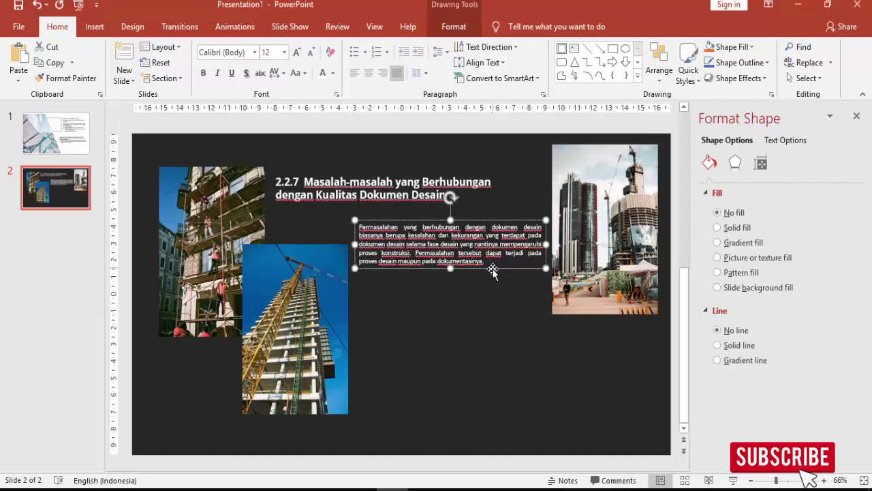
{"action": "left_click_drag", "start_coordinate": [492, 268], "coordinate": [486, 379], "text": "ctrl"}
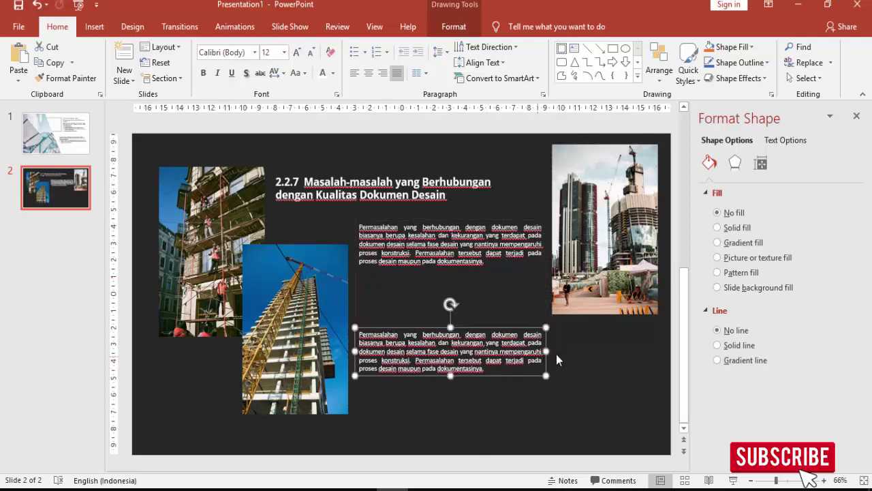
{"action": "left_click_drag", "start_coordinate": [549, 351], "coordinate": [659, 351]}
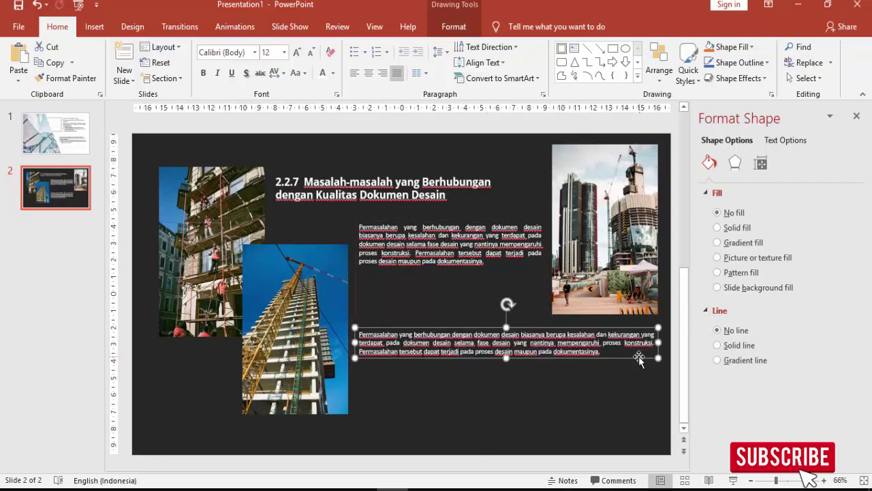
{"action": "scroll", "coordinate": [450, 439], "scroll_direction": "down", "scroll_amount": 5}
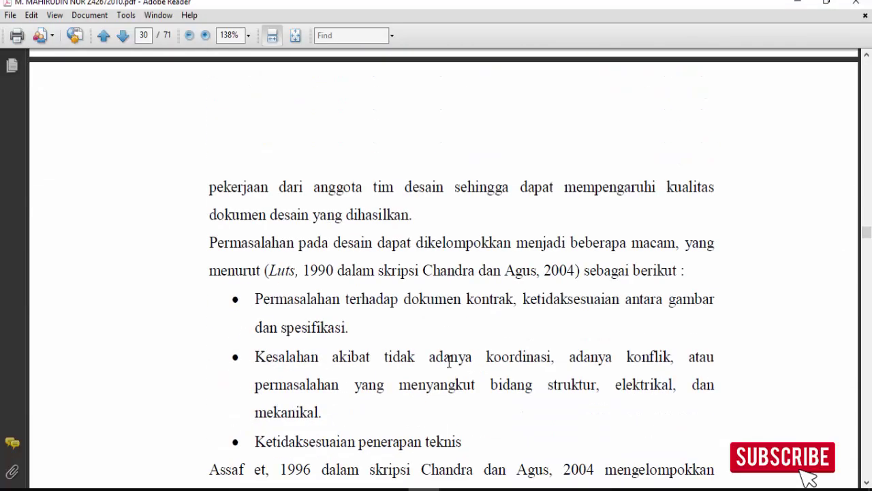
Step: Replace the lower box's text with the copied Luts 1990 passage, pasted as plain text
{"action": "scroll", "coordinate": [383, 251], "scroll_direction": "up", "scroll_amount": 3}
{"action": "mouse_move", "coordinate": [222, 89]}
{"action": "left_mouse_down"}
{"action": "mouse_move", "coordinate": [572, 489]}
{"action": "mouse_move", "coordinate": [535, 413]}
{"action": "mouse_move", "coordinate": [465, 416]}
{"action": "left_mouse_up"}
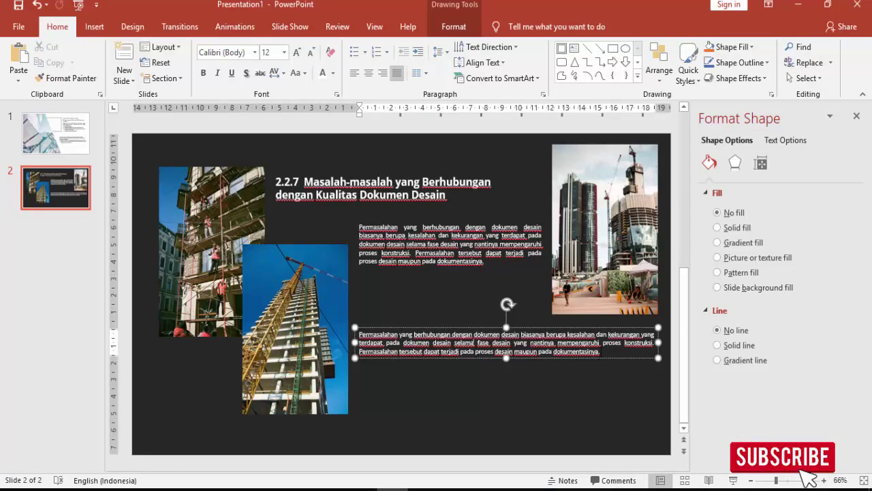
{"action": "key", "text": "ctrl+a"}
{"action": "key", "text": "ctrl+alt+v"}
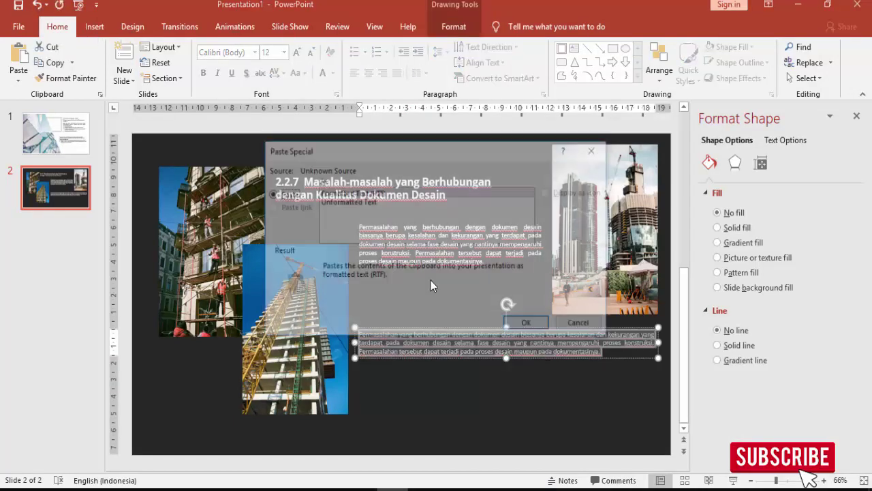
{"action": "double_click", "coordinate": [352, 202]}
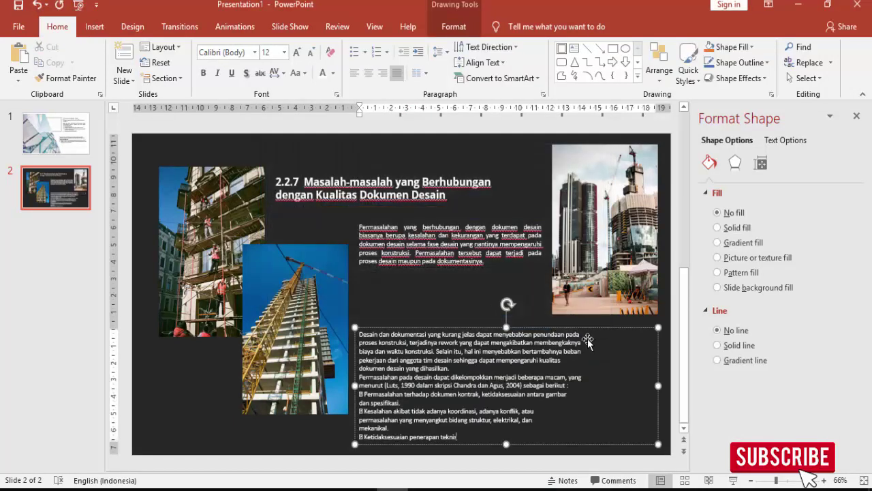
Step: Rejoin the passage's broken lines after membengkaknya, beban, kualitas and yang
{"action": "left_click", "coordinate": [565, 334]}
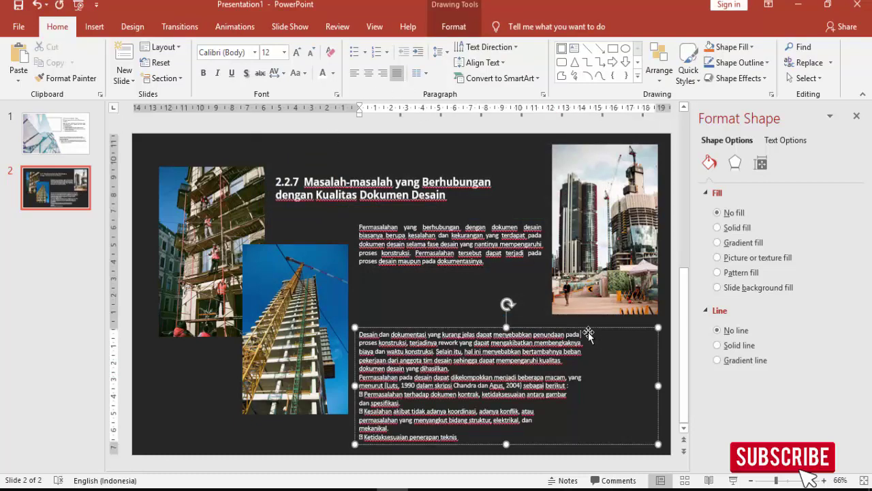
{"action": "key", "text": "Delete"}
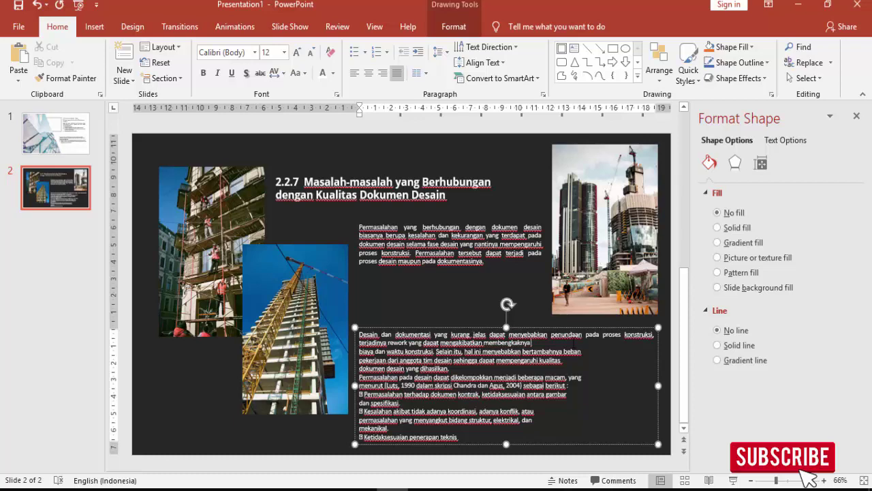
{"action": "scroll", "coordinate": [574, 340], "scroll_direction": "up", "scroll_amount": 1}
{"action": "scroll", "coordinate": [574, 341], "scroll_direction": "up", "scroll_amount": 1}
{"action": "scroll", "coordinate": [574, 338], "scroll_direction": "up", "scroll_amount": 2}
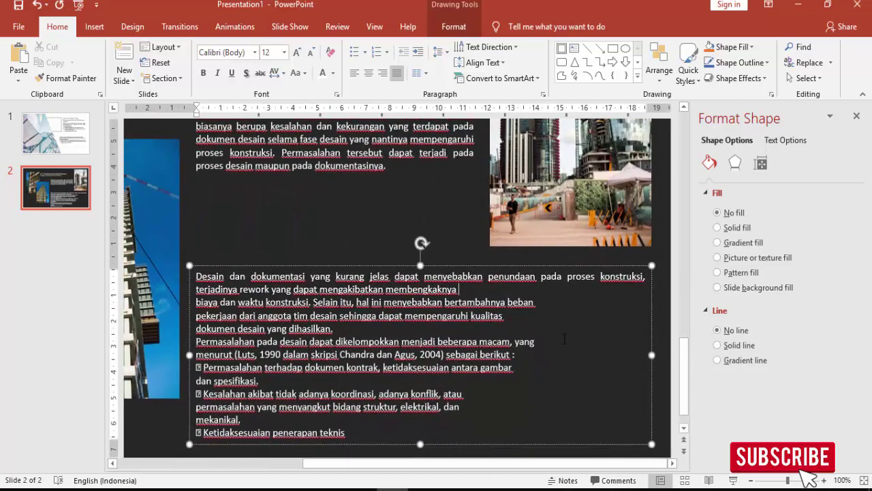
{"action": "key", "text": "Delete"}
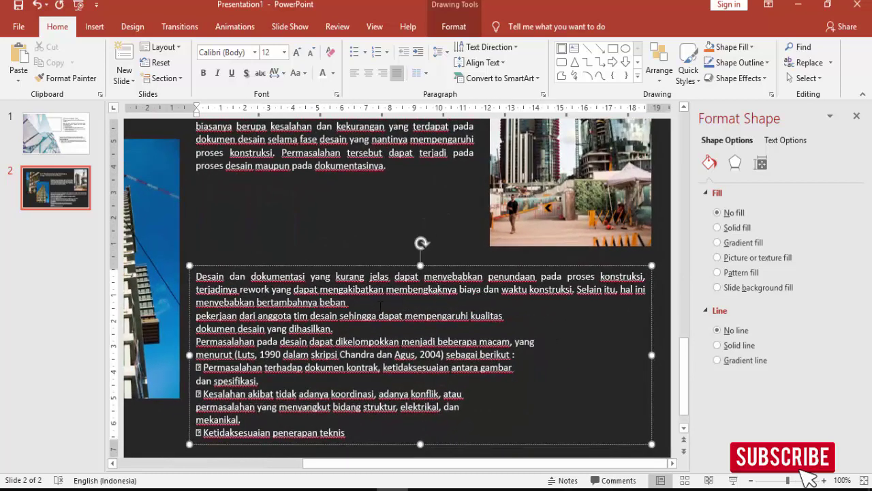
{"action": "key", "text": "Delete"}
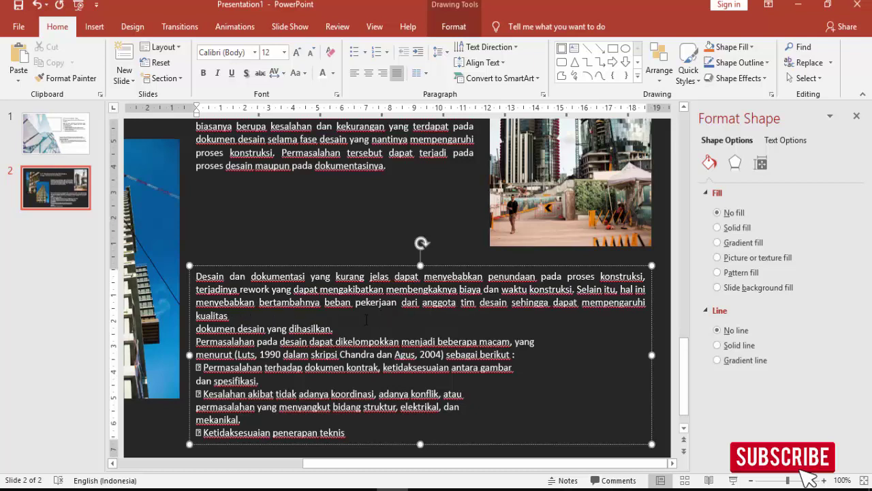
{"action": "key", "text": "Delete"}
{"action": "left_click", "coordinate": [380, 318]}
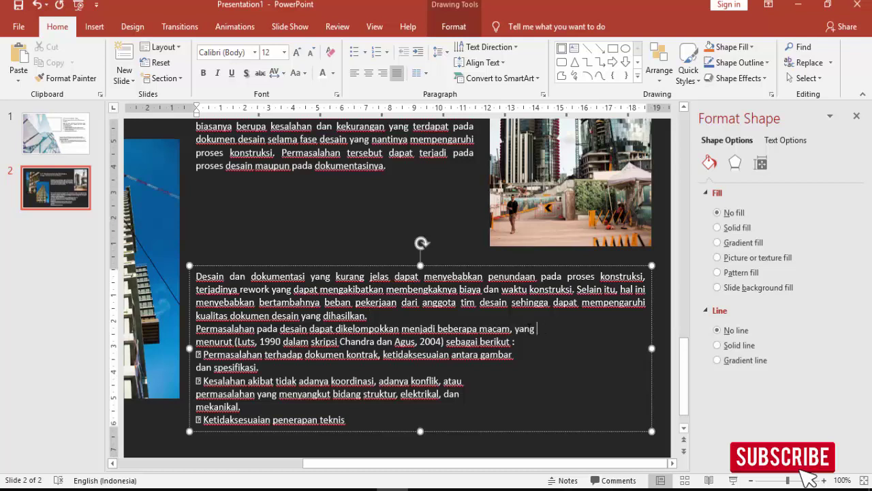
{"action": "key", "text": "Delete"}
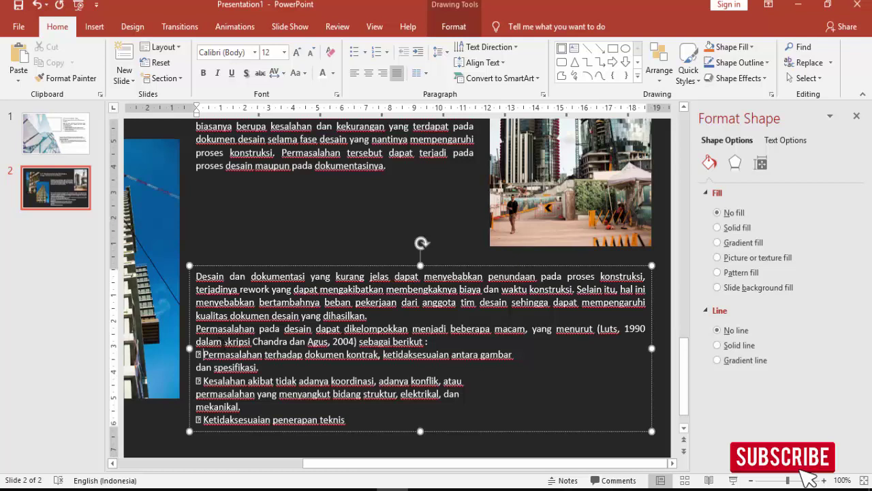
Step: Delete the stray symbols before the three problem items and rejoin their broken lines
{"action": "left_click", "coordinate": [197, 354]}
{"action": "key", "text": "Delete"}
{"action": "key", "text": "Delete"}
{"action": "key", "text": "BackSpace"}
{"action": "key", "text": "BackSpace"}
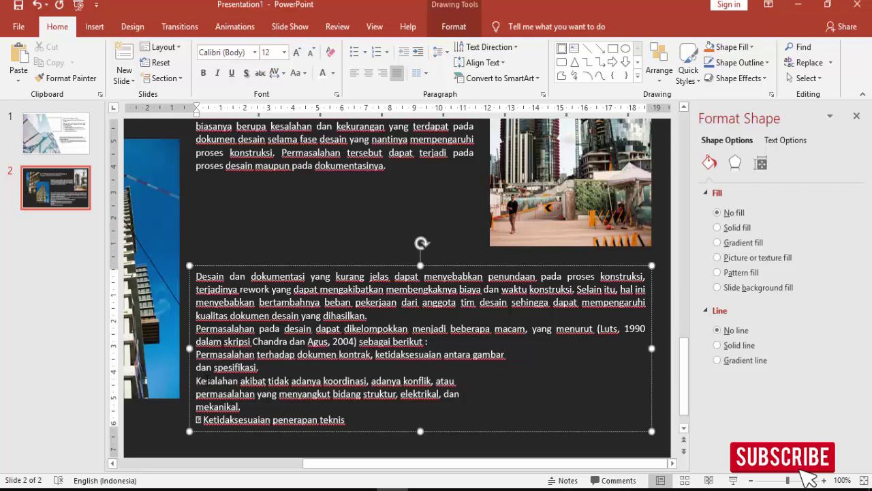
{"action": "left_click", "coordinate": [204, 419]}
{"action": "key", "text": "BackSpace"}
{"action": "key", "text": "BackSpace"}
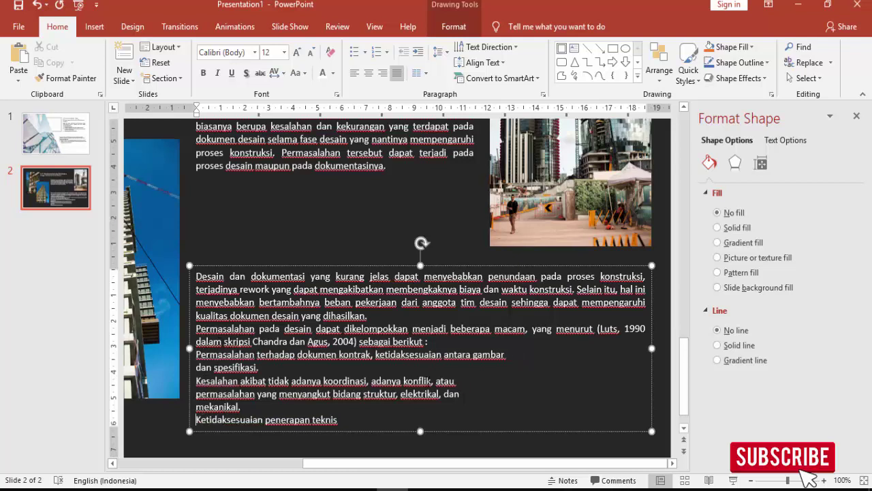
{"action": "key", "text": "Delete"}
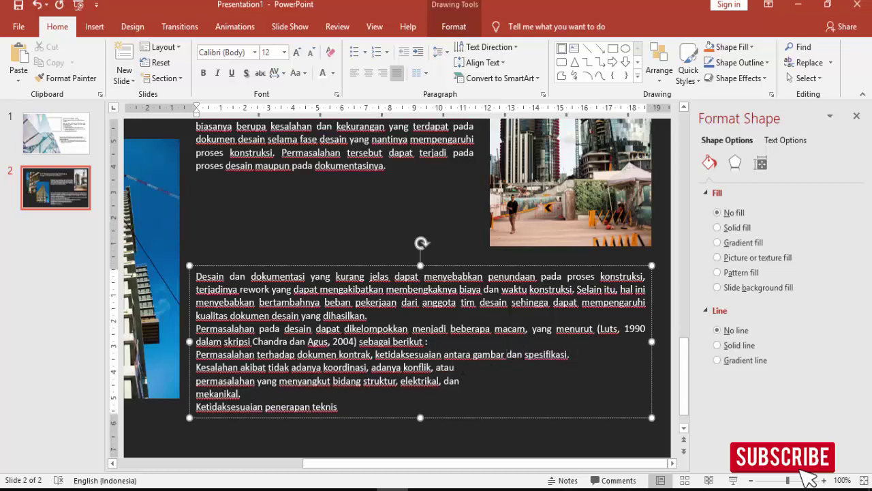
{"action": "key", "text": "Delete"}
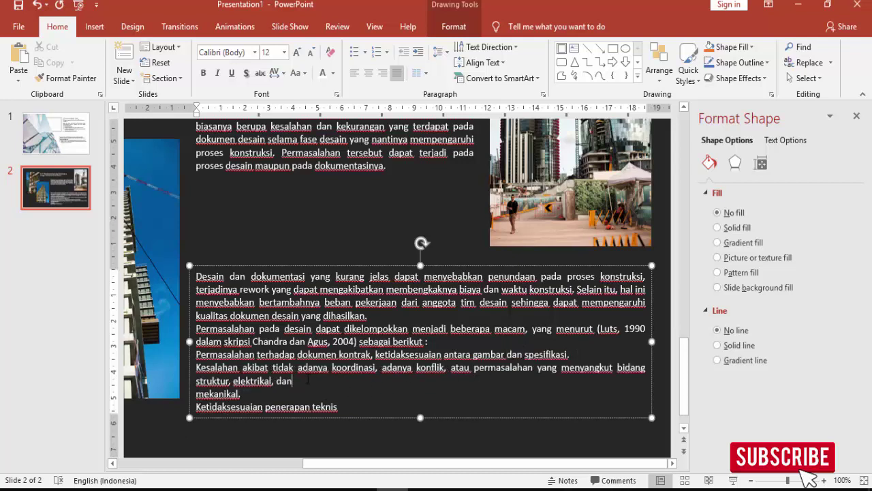
{"action": "key", "text": "Delete"}
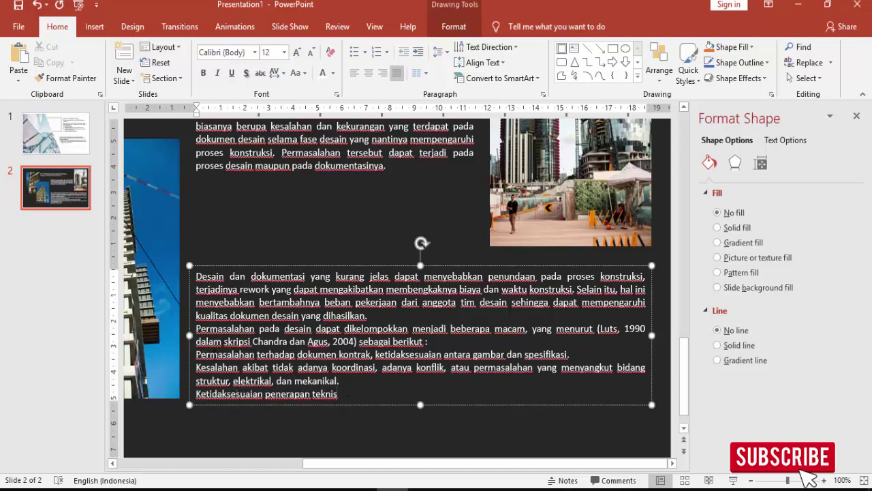
{"action": "left_click_drag", "start_coordinate": [197, 354], "coordinate": [338, 394]}
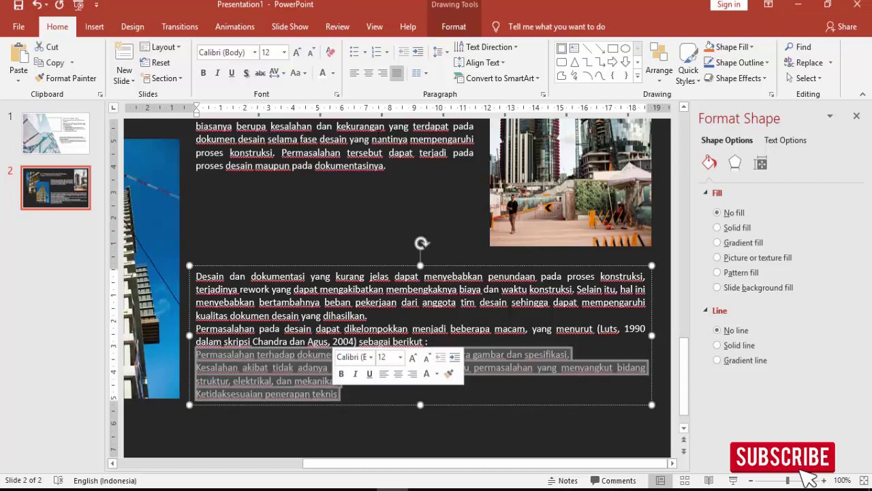
Step: Number the three problem items and preview slide 2 as a full-screen slide show
{"action": "left_click", "coordinate": [376, 52]}
{"action": "scroll", "coordinate": [398, 228], "scroll_direction": "down", "scroll_amount": 5}
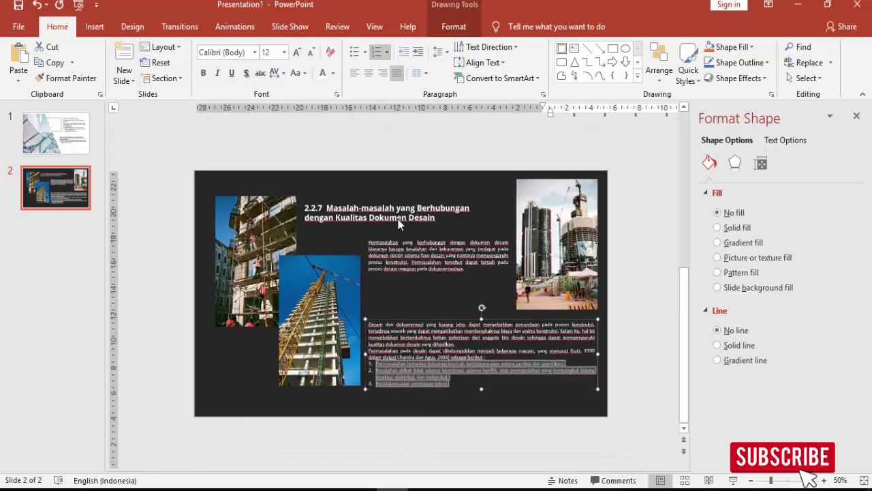
{"action": "left_click", "coordinate": [205, 244]}
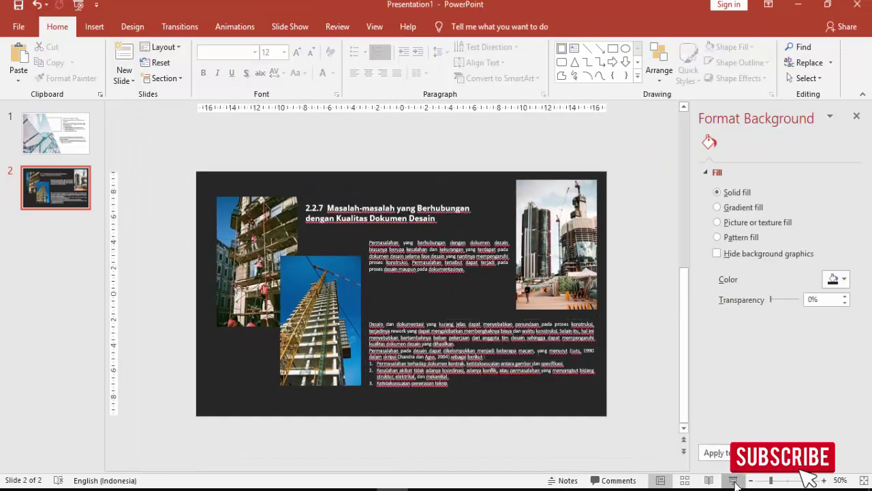
{"action": "left_click", "coordinate": [733, 480]}
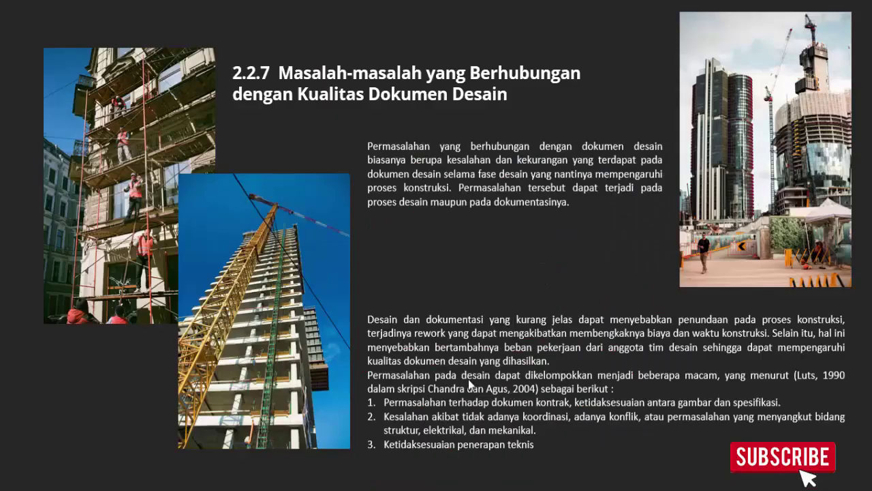
{"action": "key", "text": "Escape"}
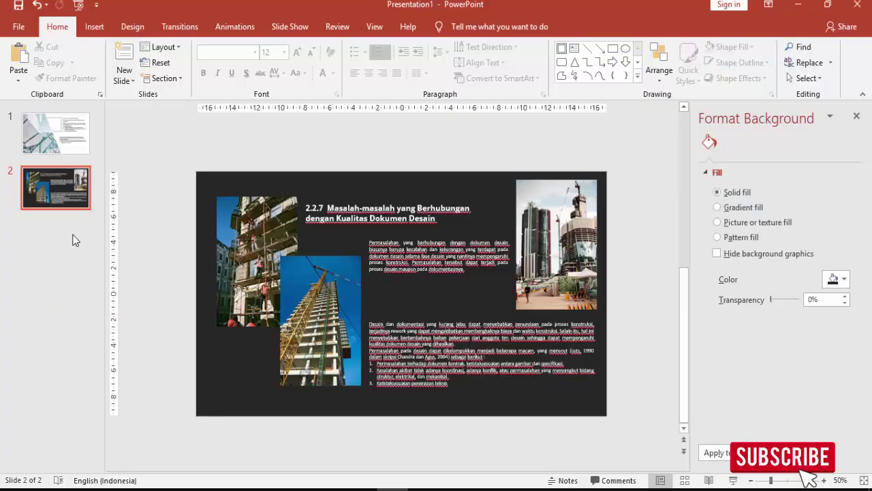
Step: Add a new slide 3 and delete its title and body placeholders
{"action": "right_click", "coordinate": [71, 224]}
{"action": "left_click", "coordinate": [111, 270]}
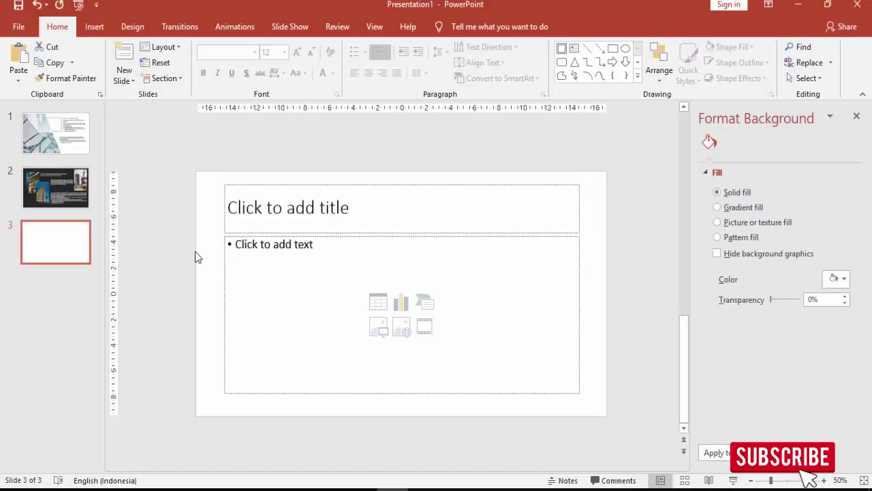
{"action": "left_click", "coordinate": [369, 184]}
{"action": "key", "text": "Delete"}
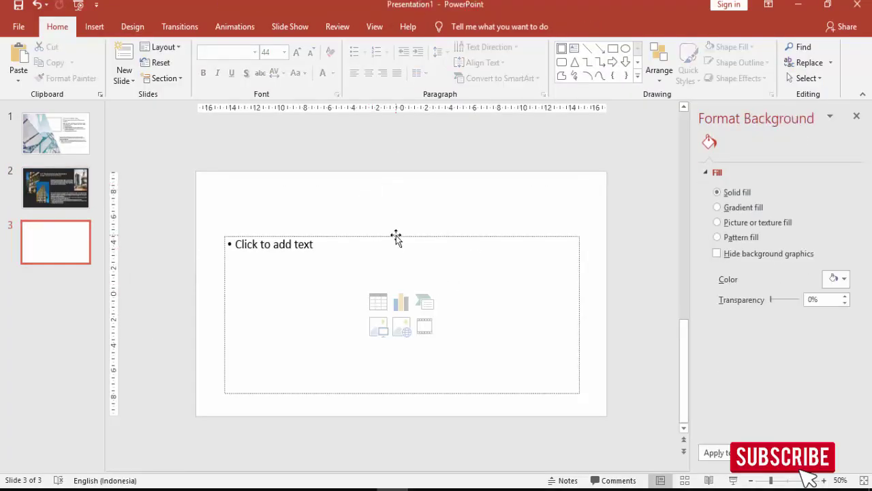
{"action": "left_click", "coordinate": [396, 234]}
{"action": "key", "text": "Delete"}
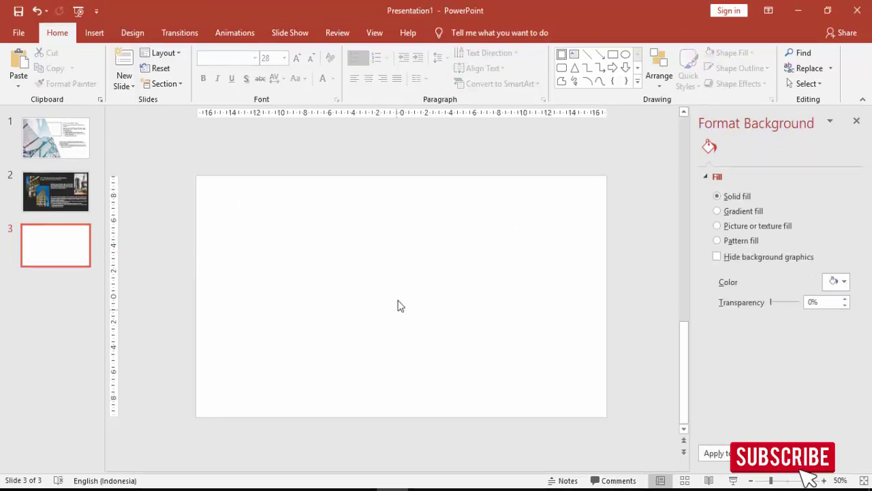
{"action": "left_click", "coordinate": [94, 33]}
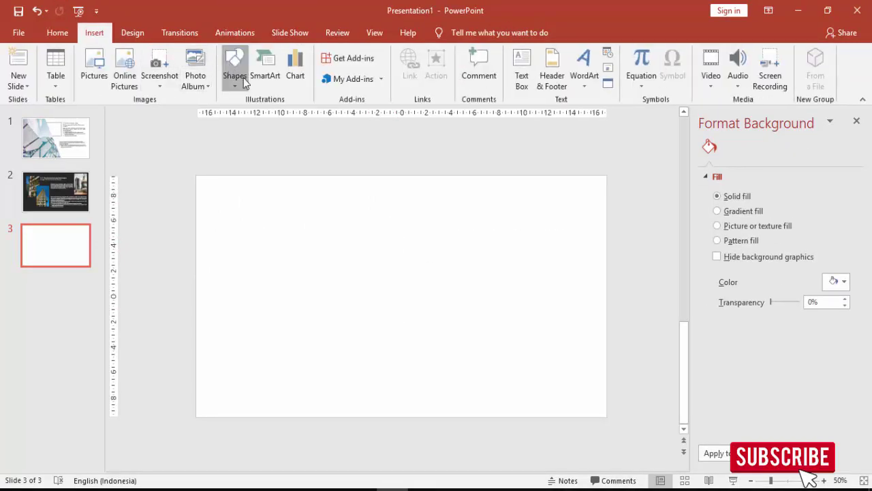
Step: Draw a blue rectangle on the slide's left side and remove its outline
{"action": "left_click", "coordinate": [235, 68]}
{"action": "left_click", "coordinate": [269, 114]}
{"action": "left_click_drag", "start_coordinate": [213, 259], "coordinate": [347, 335]}
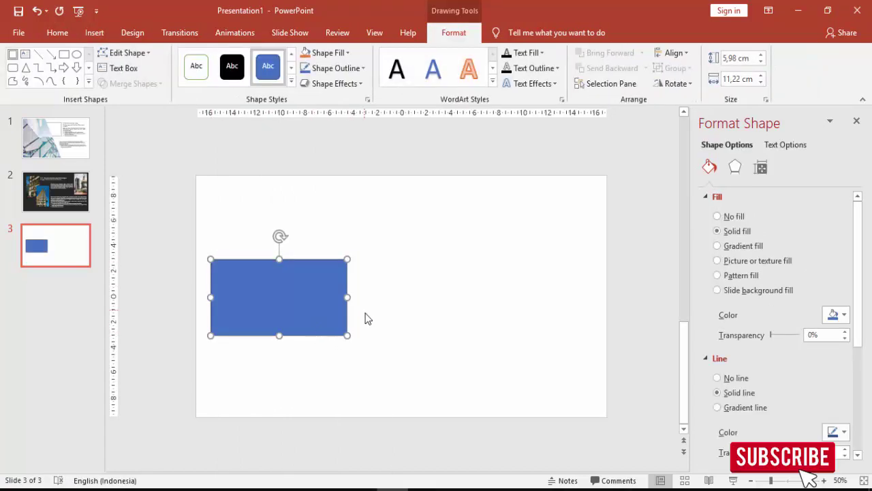
{"action": "left_click", "coordinate": [736, 378]}
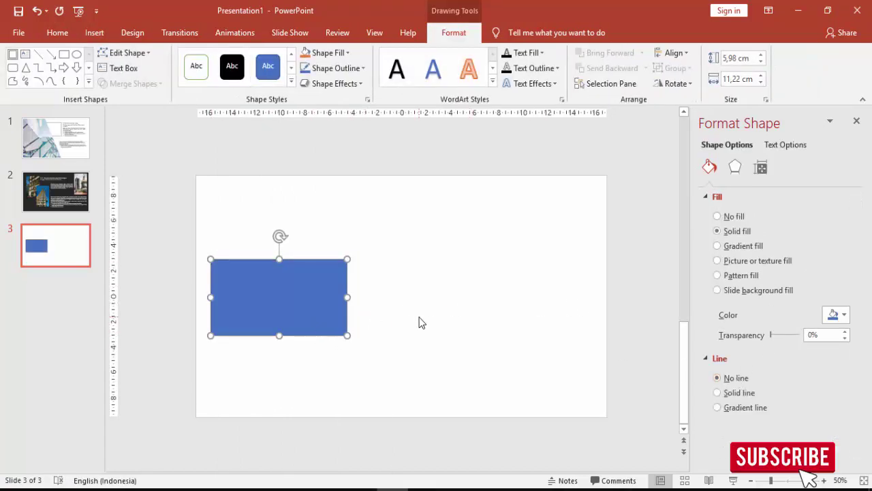
Step: Turn a rotated copy into a tall 9.05 × 6.48 cm rectangle behind the wide one
{"action": "left_click_drag", "start_coordinate": [317, 310], "coordinate": [390, 313]}
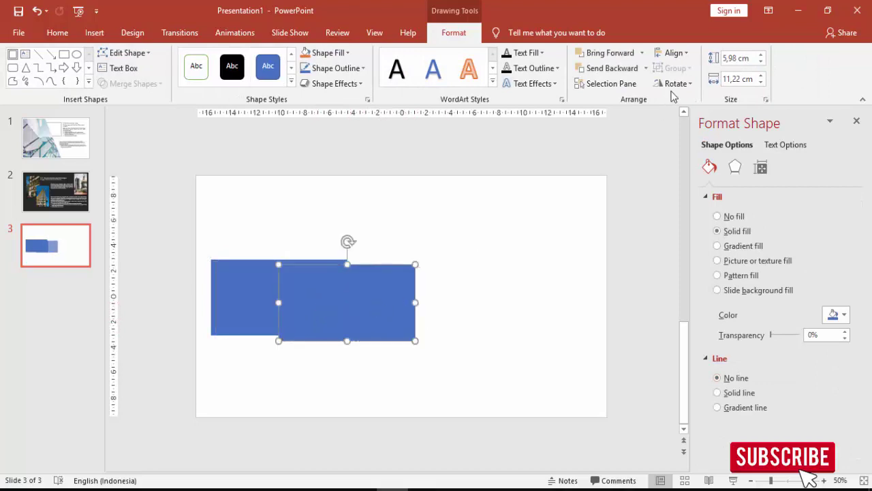
{"action": "left_click", "coordinate": [675, 84]}
{"action": "left_click", "coordinate": [695, 101]}
{"action": "left_click_drag", "start_coordinate": [353, 266], "coordinate": [324, 201]}
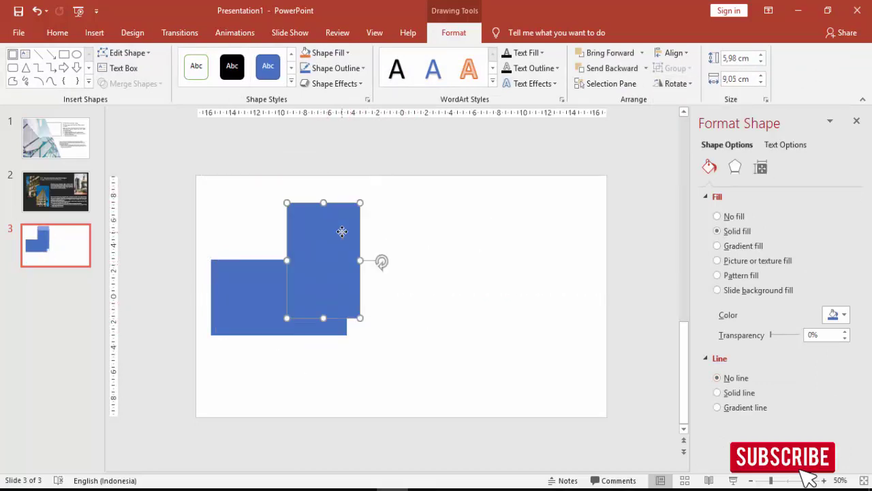
{"action": "left_click_drag", "start_coordinate": [343, 229], "coordinate": [342, 221]}
{"action": "left_click_drag", "start_coordinate": [359, 252], "coordinate": [366, 251]}
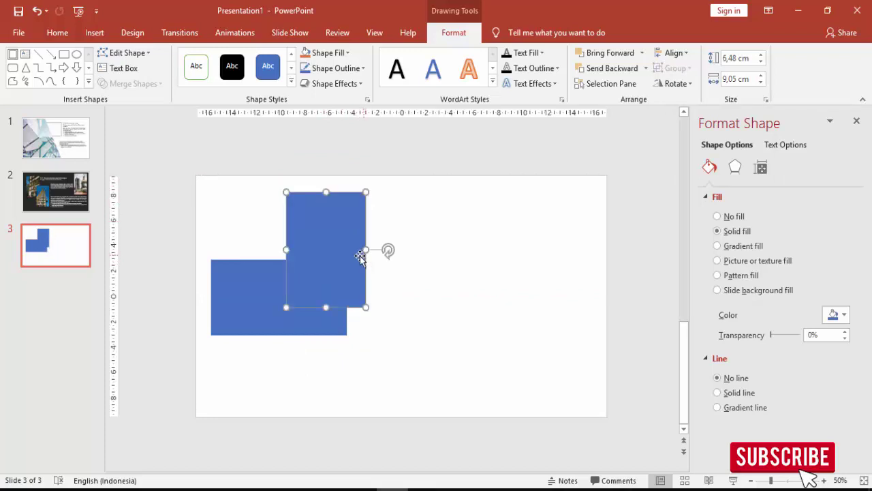
{"action": "right_click", "coordinate": [325, 254]}
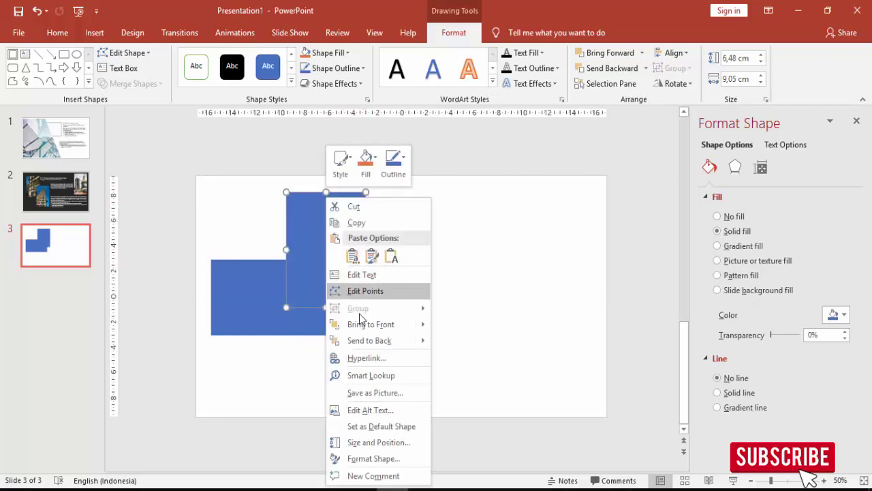
{"action": "left_click", "coordinate": [319, 338]}
{"action": "left_click", "coordinate": [268, 281]}
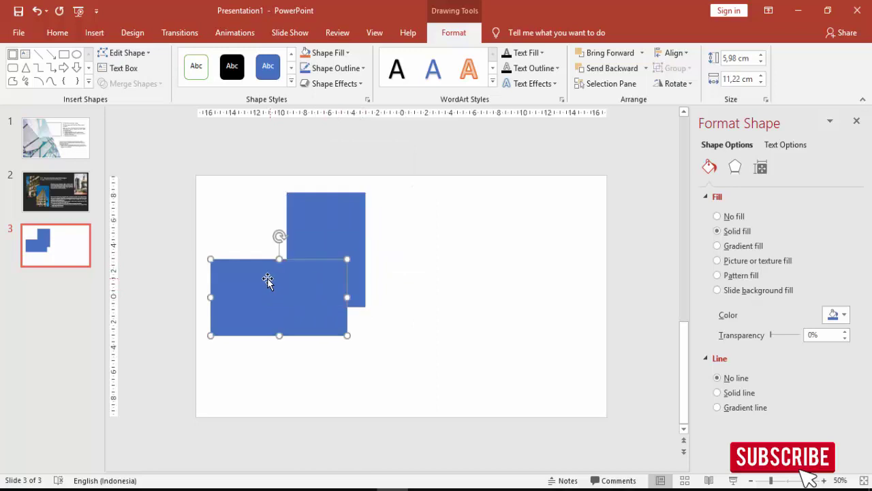
{"action": "left_click_drag", "start_coordinate": [293, 284], "coordinate": [283, 298]}
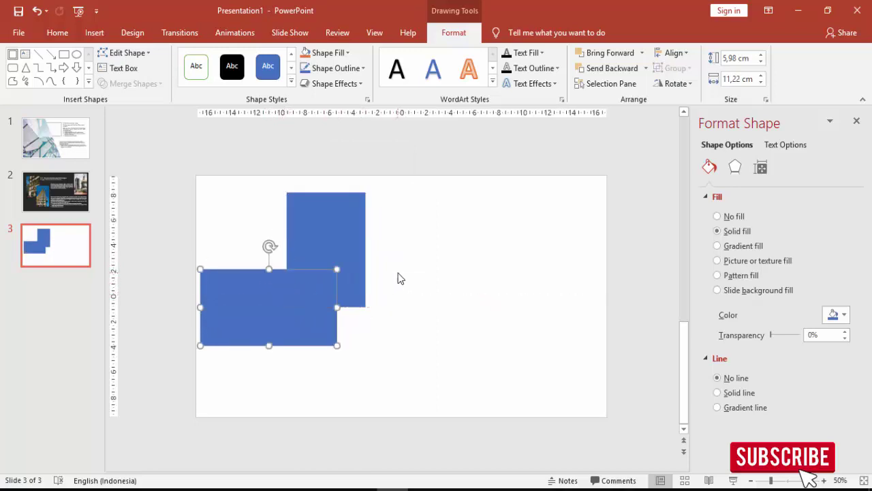
{"action": "left_click", "coordinate": [396, 274]}
Step: Duplicate the tall rectangle as a 6,48 cm square and tuck it beneath the tall rectangle
{"action": "left_click", "coordinate": [94, 32]}
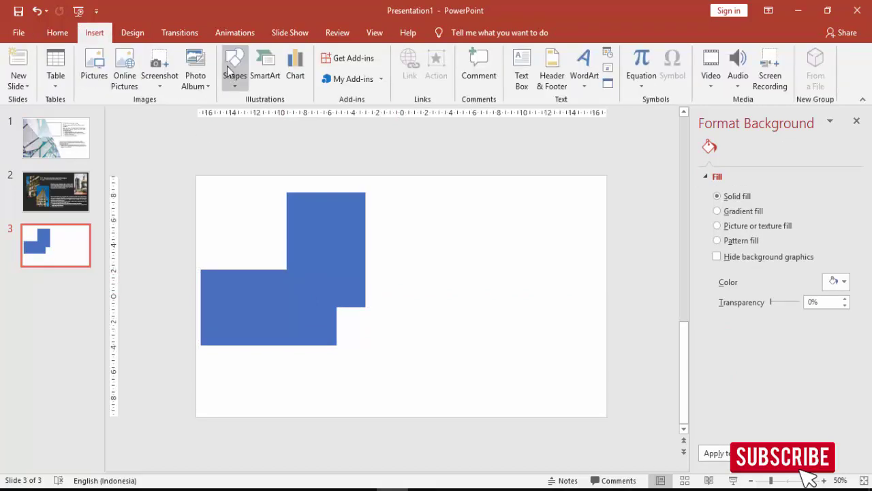
{"action": "left_click", "coordinate": [234, 66]}
{"action": "left_click", "coordinate": [415, 177]}
{"action": "left_click", "coordinate": [329, 220]}
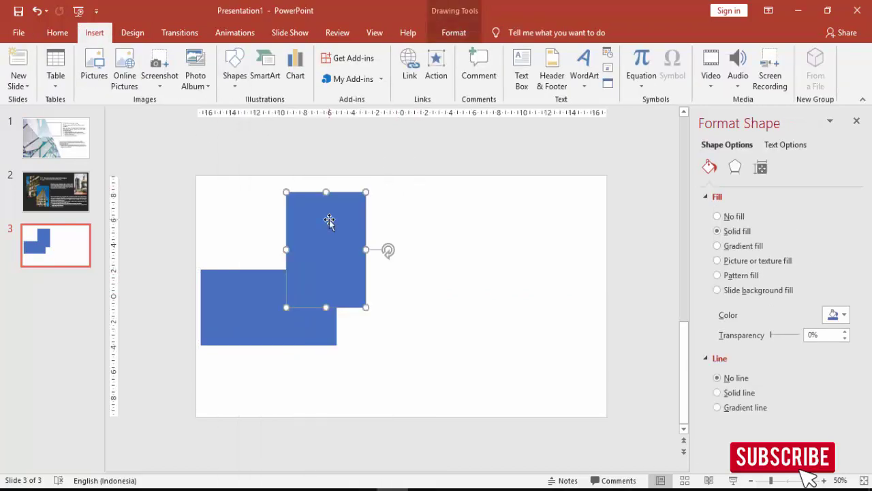
{"action": "left_click", "coordinate": [450, 33]}
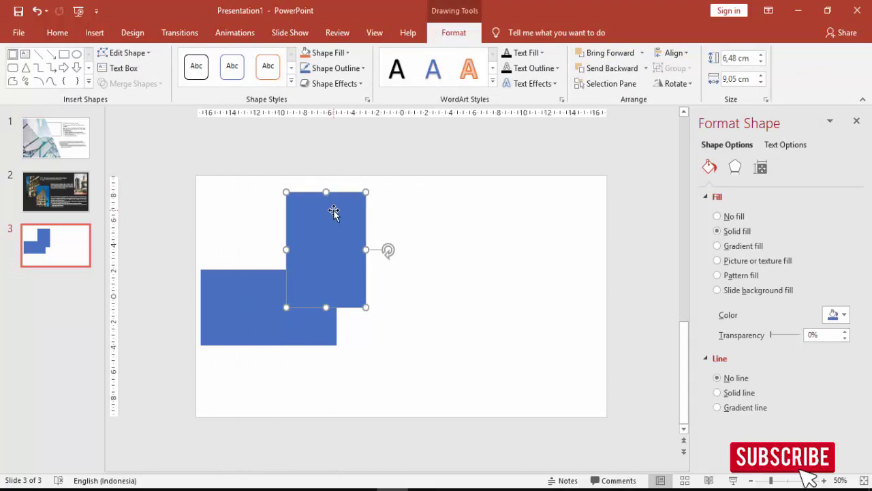
{"action": "left_click_drag", "start_coordinate": [353, 229], "coordinate": [441, 330]}
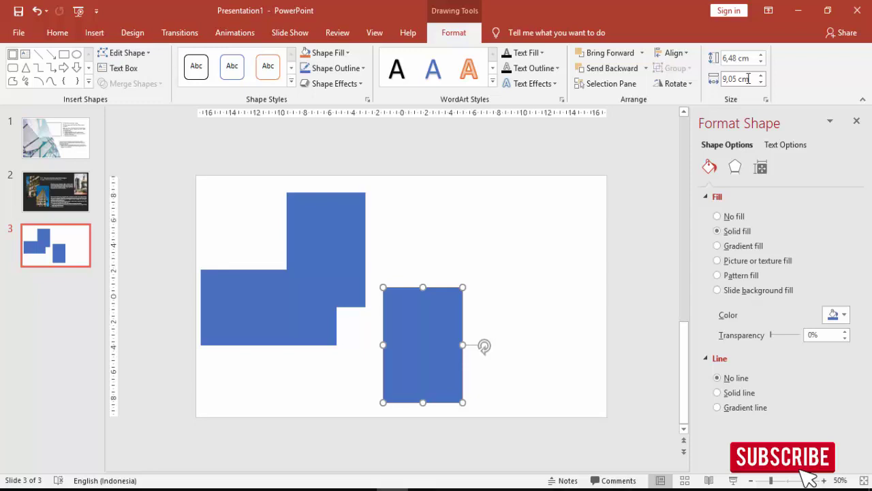
{"action": "left_click", "coordinate": [754, 82]}
{"action": "type", "text": "6,48"}
{"action": "key", "text": "Return"}
{"action": "left_click_drag", "start_coordinate": [444, 306], "coordinate": [393, 343]}
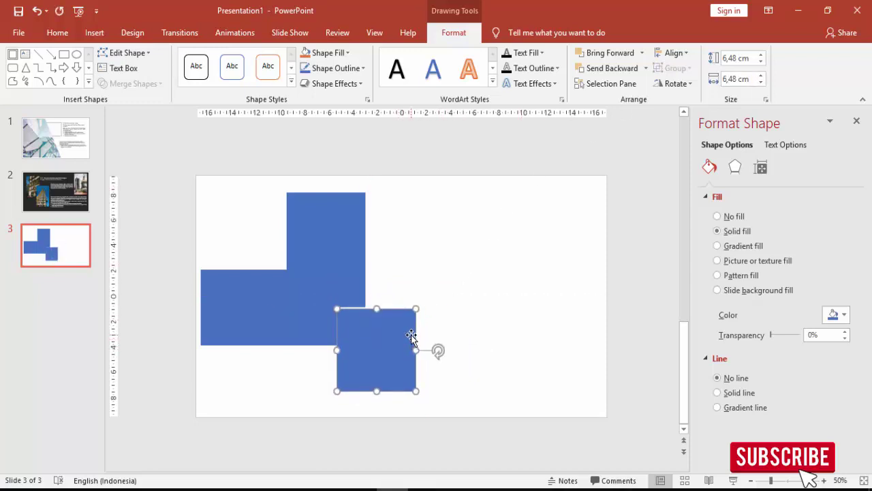
{"action": "left_click", "coordinate": [407, 273]}
{"action": "left_click", "coordinate": [323, 243]}
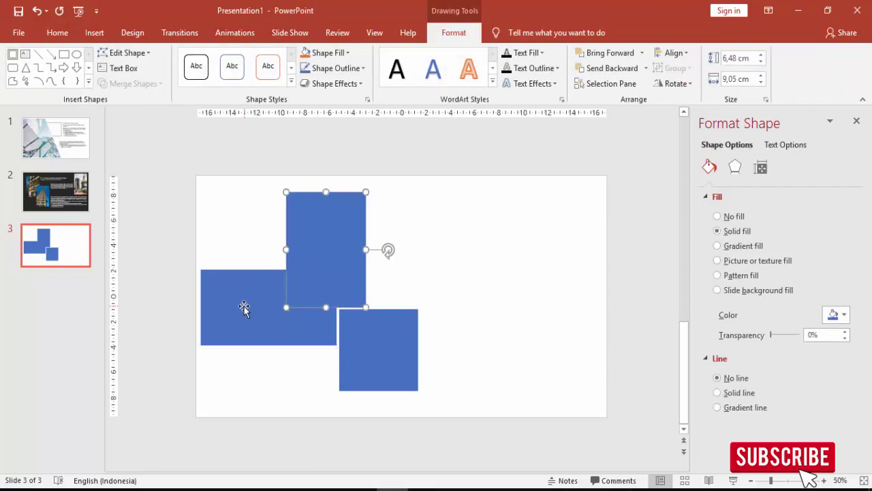
{"action": "left_click", "coordinate": [244, 306]}
Step: Fill the wide rectangle with the night highway photo
{"action": "left_click", "coordinate": [721, 260]}
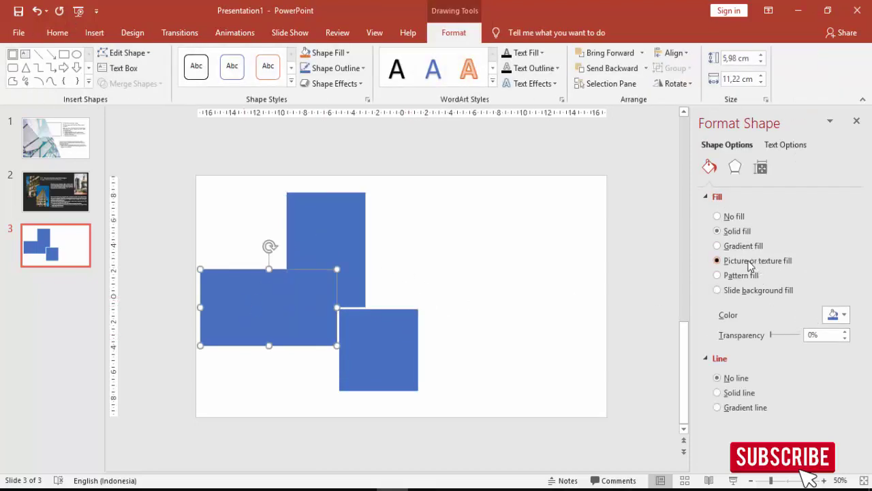
{"action": "left_click", "coordinate": [736, 329]}
{"action": "left_click", "coordinate": [371, 187]}
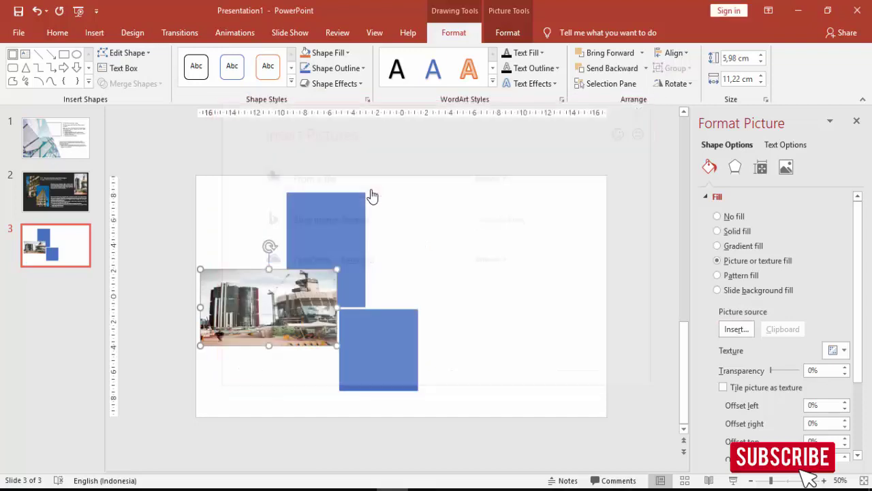
{"action": "scroll", "coordinate": [353, 220], "scroll_direction": "down", "scroll_amount": 5}
{"action": "scroll", "coordinate": [295, 201], "scroll_direction": "down", "scroll_amount": 1}
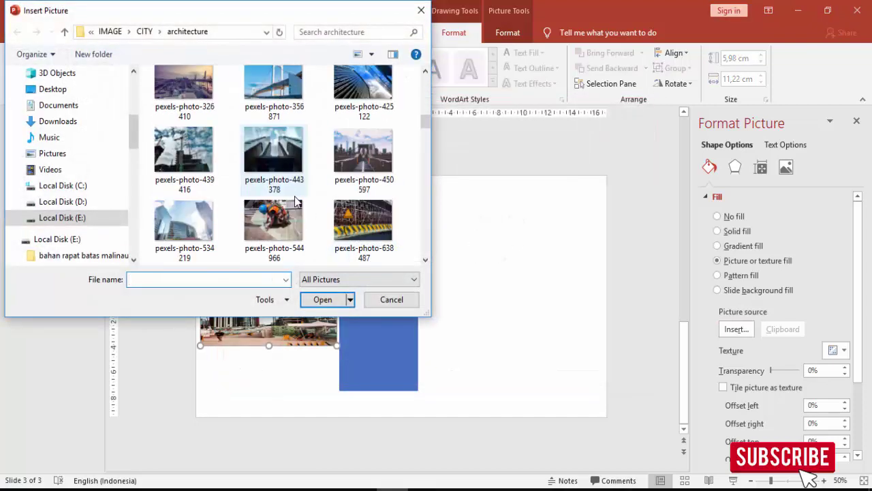
{"action": "scroll", "coordinate": [309, 193], "scroll_direction": "down", "scroll_amount": 1}
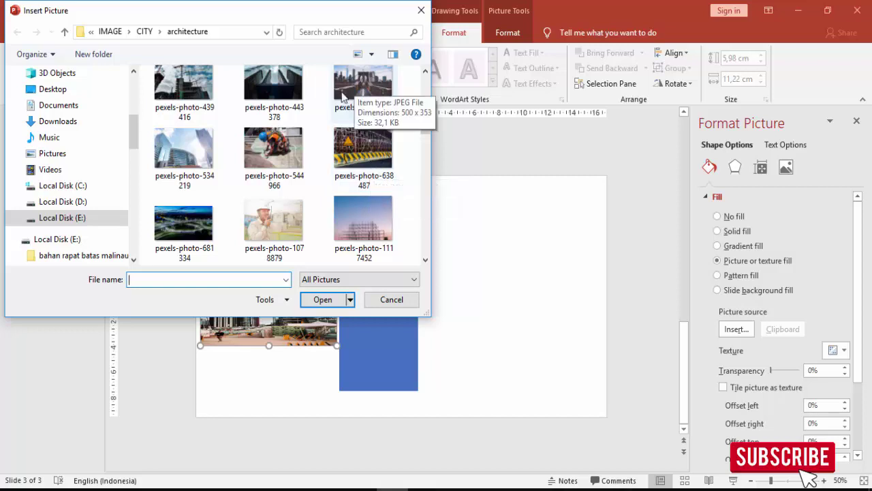
{"action": "left_click", "coordinate": [199, 225]}
{"action": "left_click", "coordinate": [317, 300]}
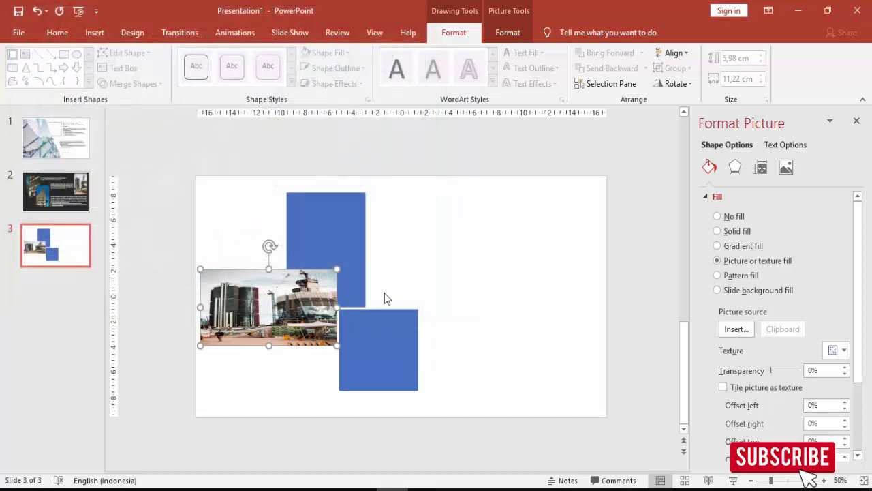
Step: Fill the tall rectangle with the pier at sunset photo, kept upright
{"action": "left_click", "coordinate": [330, 216]}
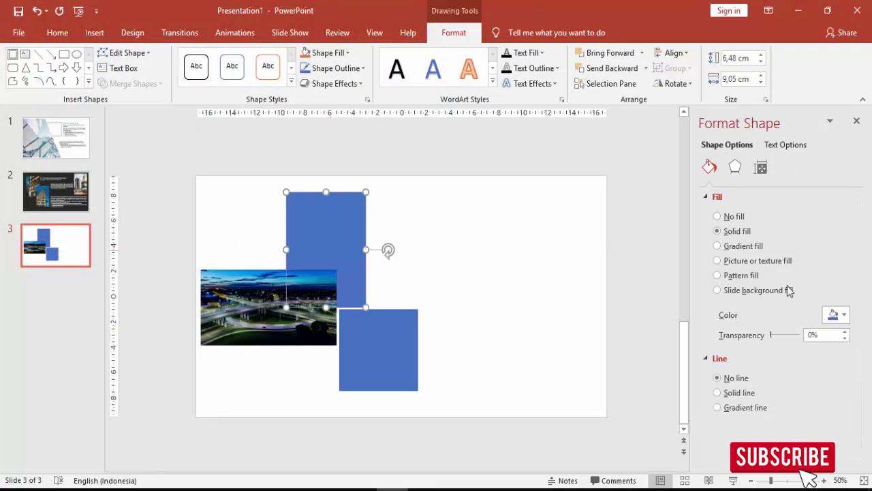
{"action": "left_click", "coordinate": [729, 261]}
{"action": "left_click", "coordinate": [736, 329]}
{"action": "left_click", "coordinate": [355, 174]}
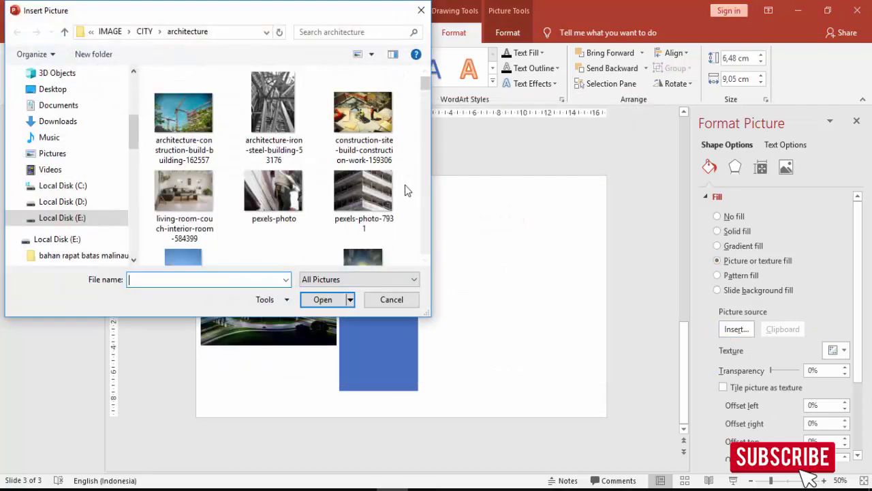
{"action": "scroll", "coordinate": [405, 184], "scroll_direction": "down", "scroll_amount": 3}
{"action": "scroll", "coordinate": [348, 196], "scroll_direction": "down", "scroll_amount": 3}
{"action": "scroll", "coordinate": [348, 195], "scroll_direction": "down", "scroll_amount": 3}
{"action": "scroll", "coordinate": [347, 196], "scroll_direction": "down", "scroll_amount": 3}
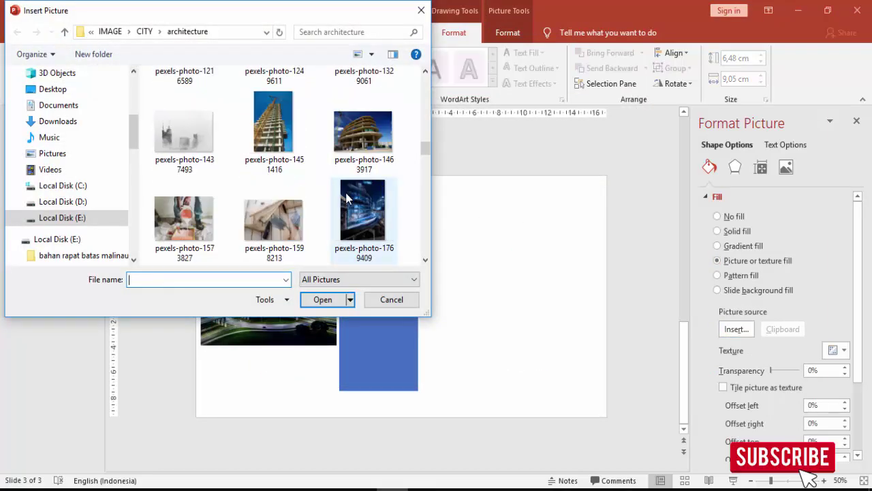
{"action": "scroll", "coordinate": [345, 192], "scroll_direction": "down", "scroll_amount": 5}
{"action": "left_click", "coordinate": [184, 212]}
{"action": "left_click", "coordinate": [323, 299]}
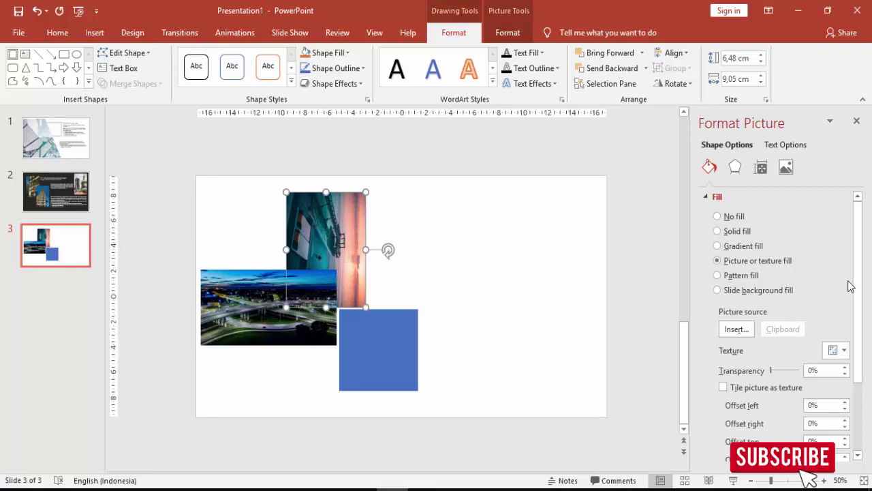
{"action": "scroll", "coordinate": [857, 247], "scroll_direction": "down", "scroll_amount": 3}
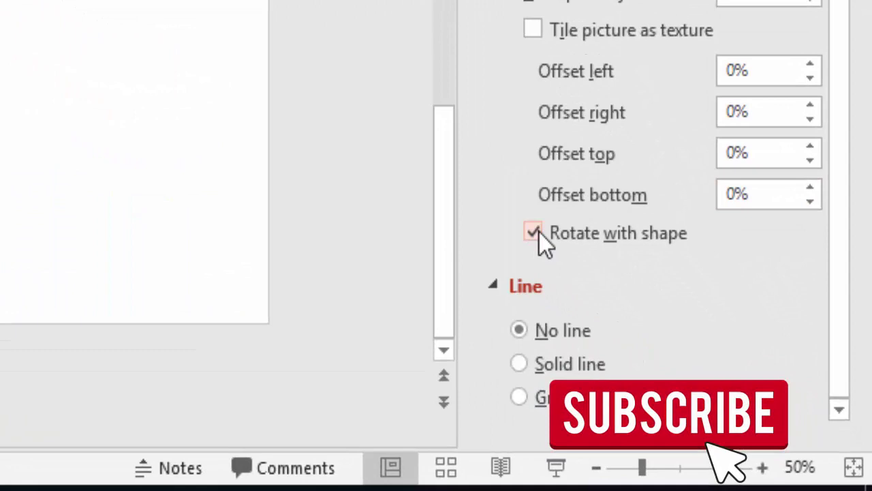
{"action": "left_click", "coordinate": [533, 233]}
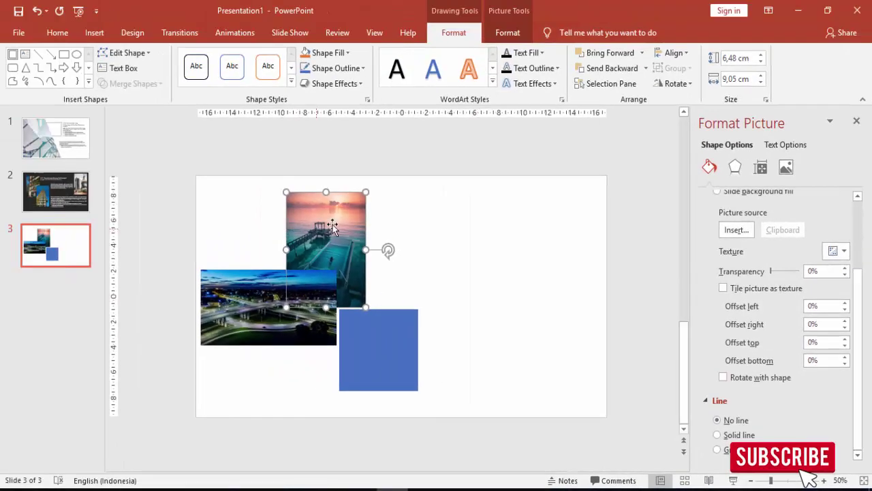
{"action": "left_click", "coordinate": [439, 255]}
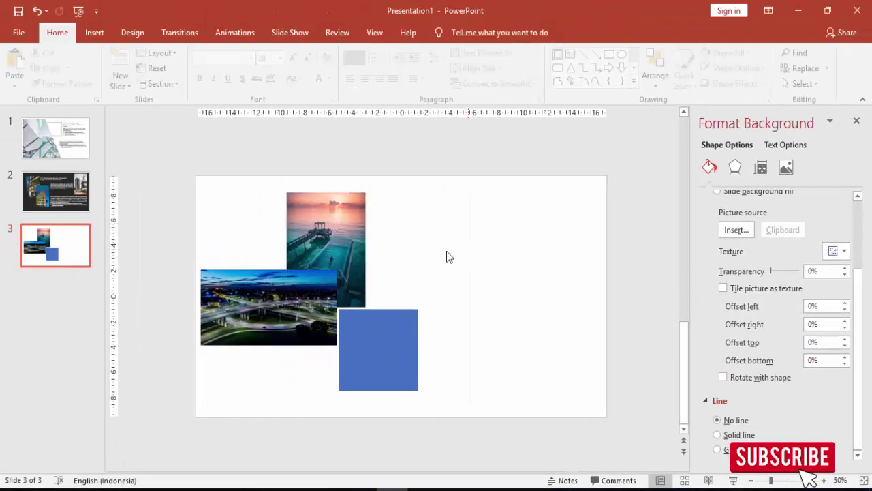
Step: Fill the square with the building facade photo, kept upright
{"action": "left_click", "coordinate": [402, 322]}
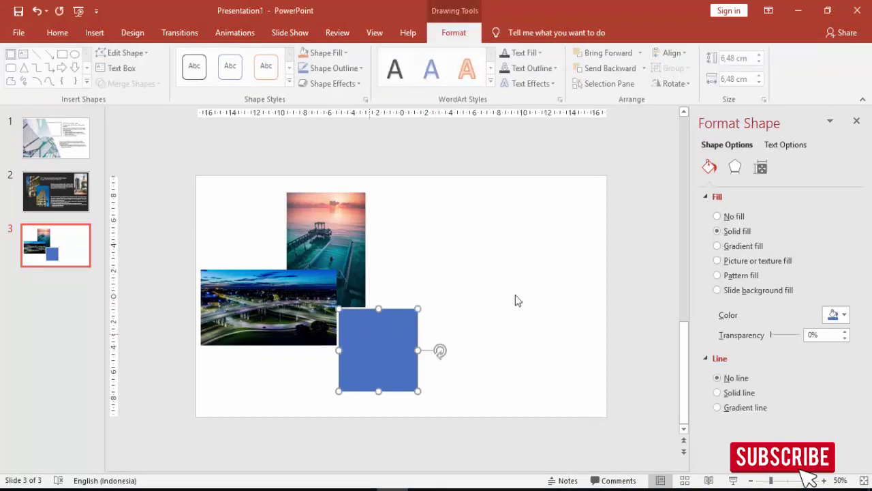
{"action": "left_click", "coordinate": [757, 264]}
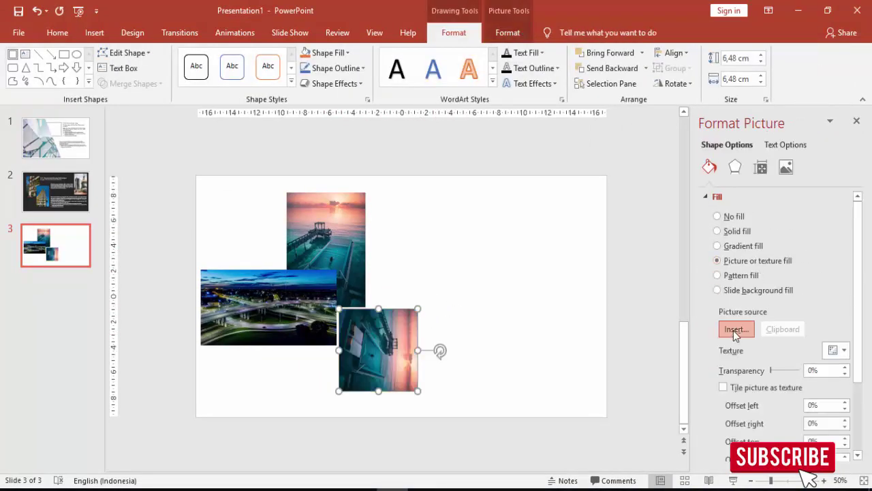
{"action": "left_click", "coordinate": [736, 330]}
{"action": "left_click", "coordinate": [330, 175]}
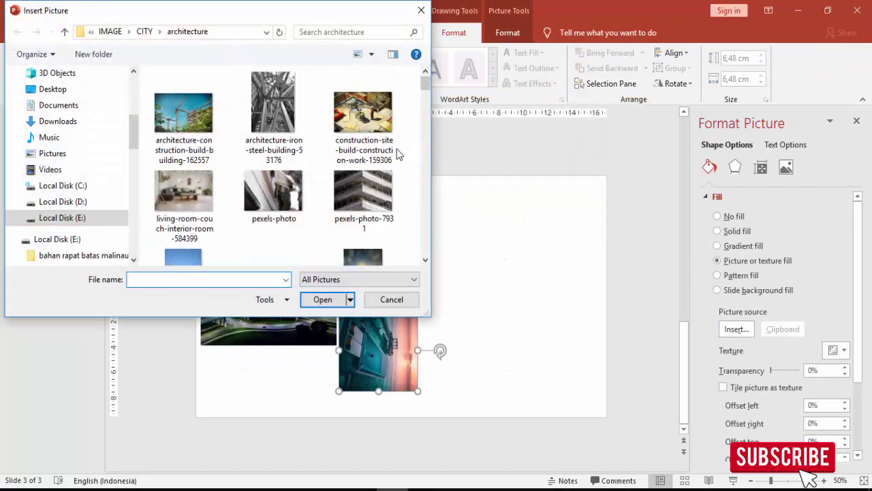
{"action": "left_click", "coordinate": [363, 194]}
{"action": "left_click", "coordinate": [323, 300]}
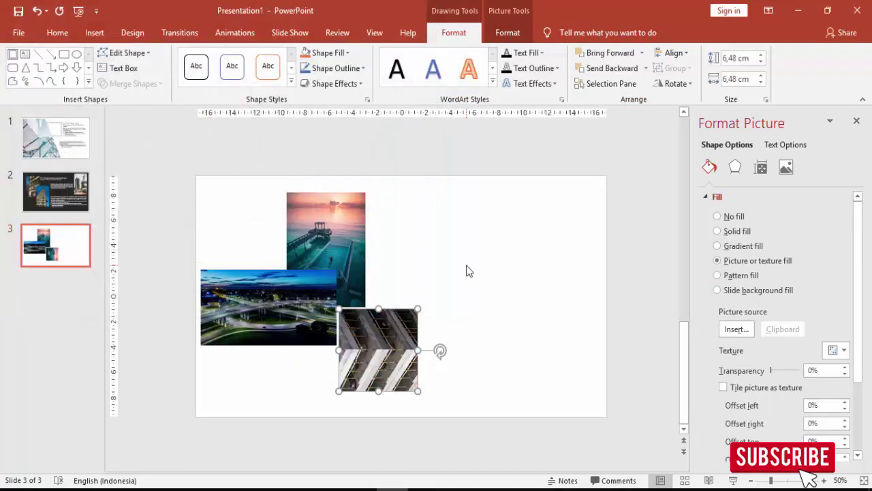
{"action": "scroll", "coordinate": [745, 389], "scroll_direction": "down", "scroll_amount": 2}
{"action": "scroll", "coordinate": [745, 389], "scroll_direction": "down", "scroll_amount": 1}
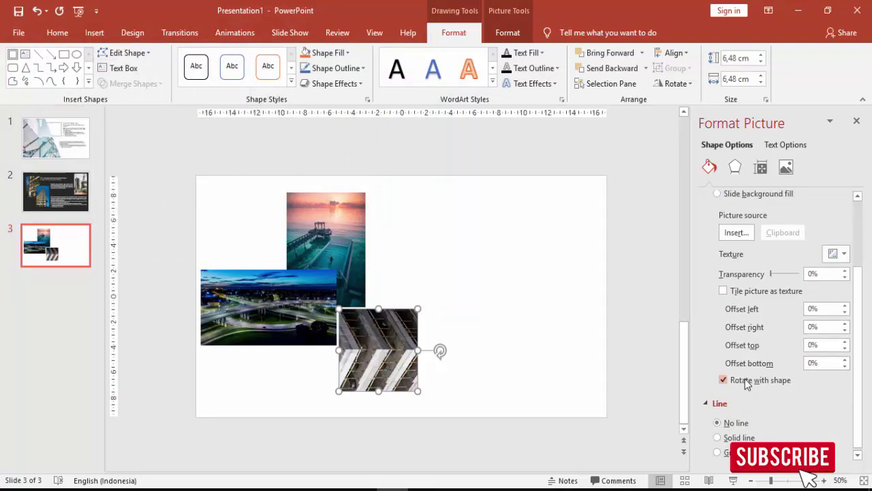
{"action": "left_click", "coordinate": [746, 382]}
{"action": "left_click", "coordinate": [500, 311]}
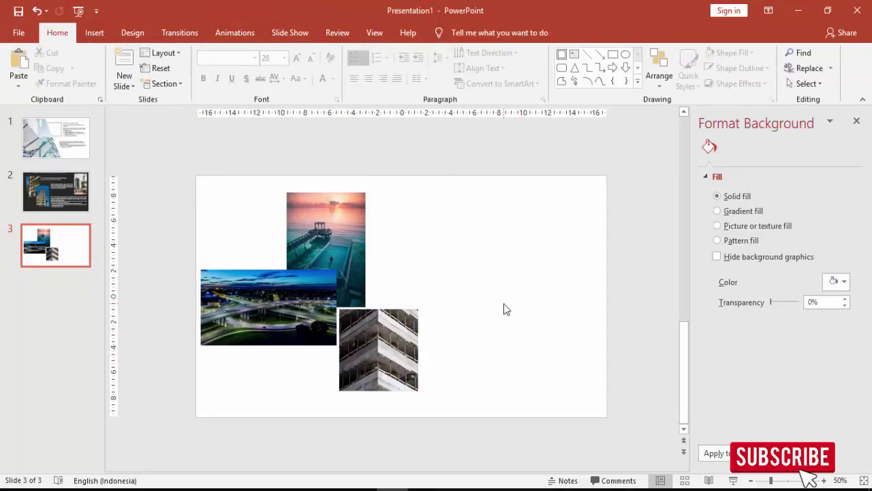
Step: Copy the heading and body text from slide 2 onto slide 3, colour them black, and place them beside the photos
{"action": "left_click", "coordinate": [56, 193]}
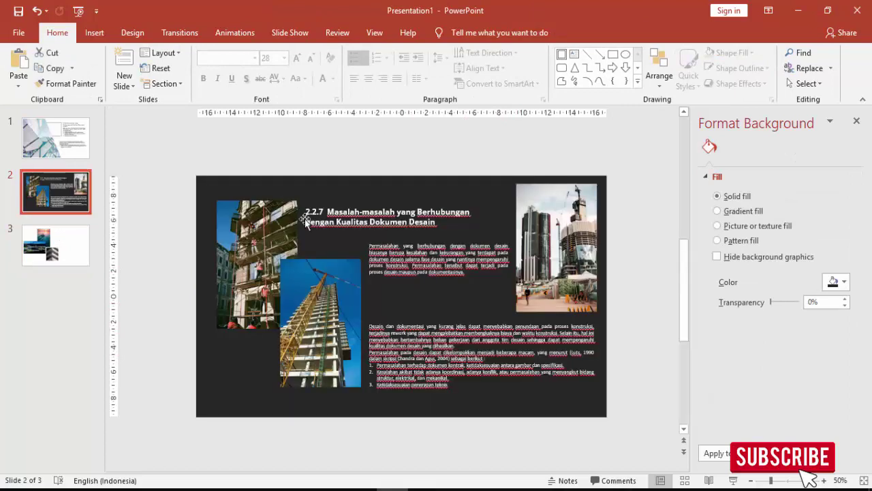
{"action": "left_click", "coordinate": [394, 247], "text": "shift"}
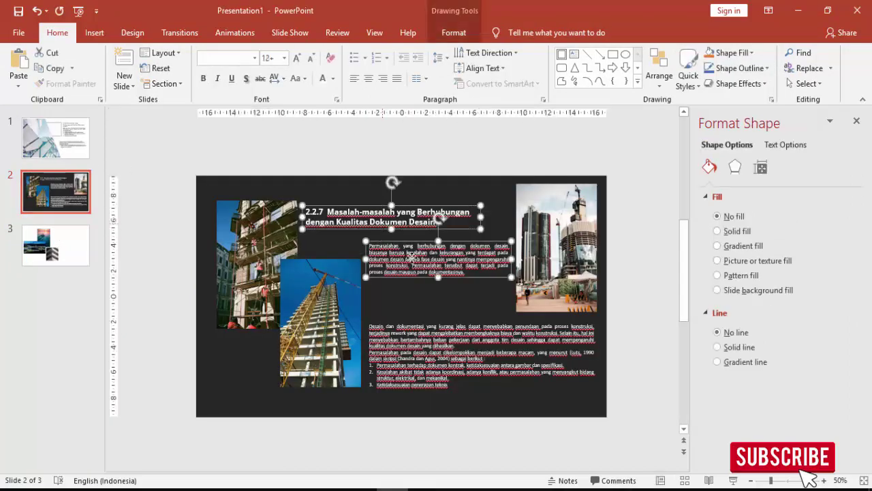
{"action": "key", "text": "ctrl+c"}
{"action": "left_click", "coordinate": [84, 243]}
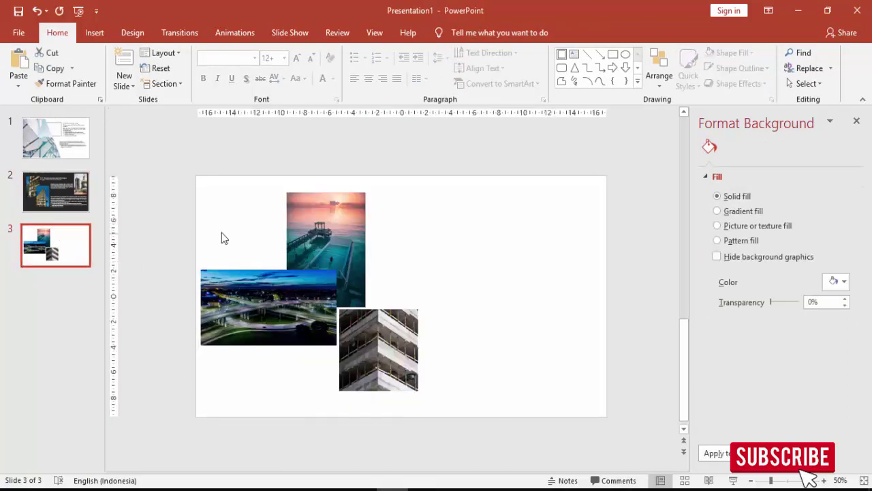
{"action": "key", "text": "ctrl+v"}
{"action": "left_click", "coordinate": [333, 79]}
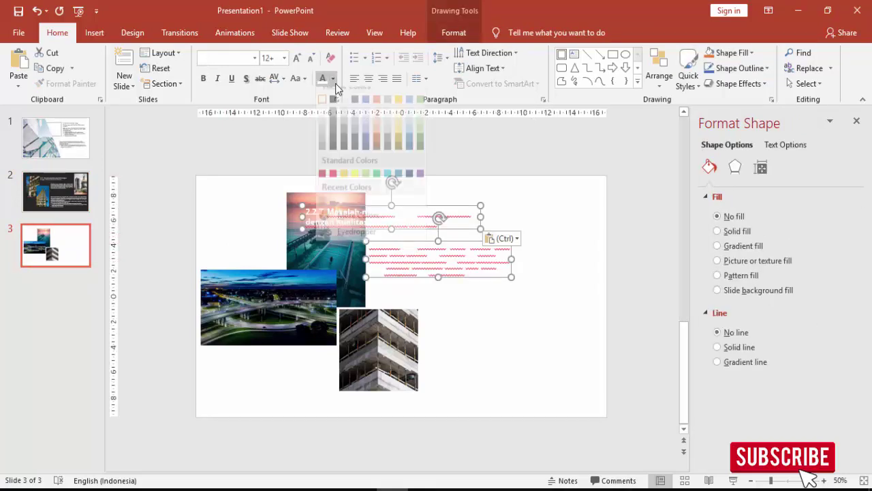
{"action": "left_click", "coordinate": [340, 112]}
{"action": "left_click_drag", "start_coordinate": [413, 206], "coordinate": [483, 199]}
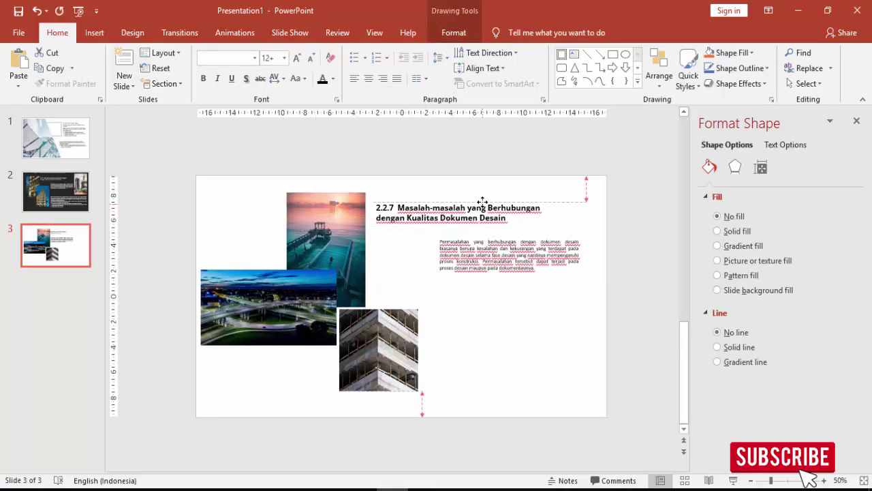
{"action": "left_click", "coordinate": [479, 312]}
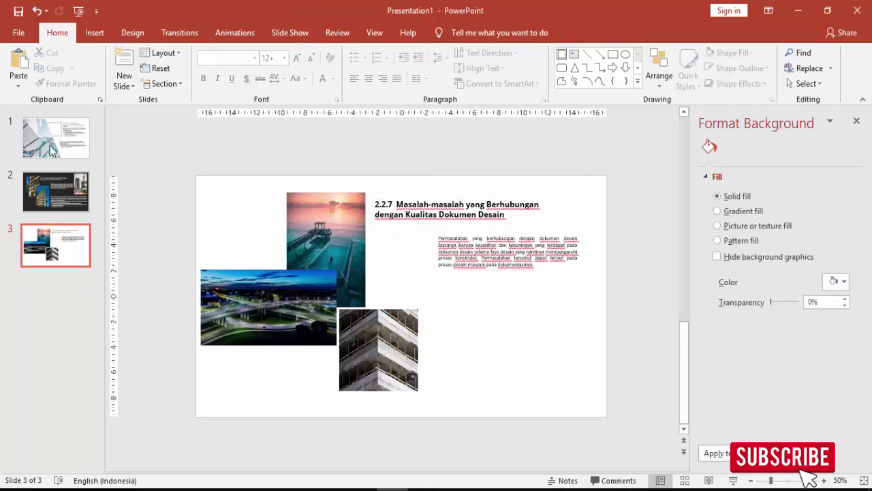
Step: Paste the navy rectangle from slide 1 onto slide 3
{"action": "left_click", "coordinate": [61, 136]}
{"action": "left_click", "coordinate": [235, 173]}
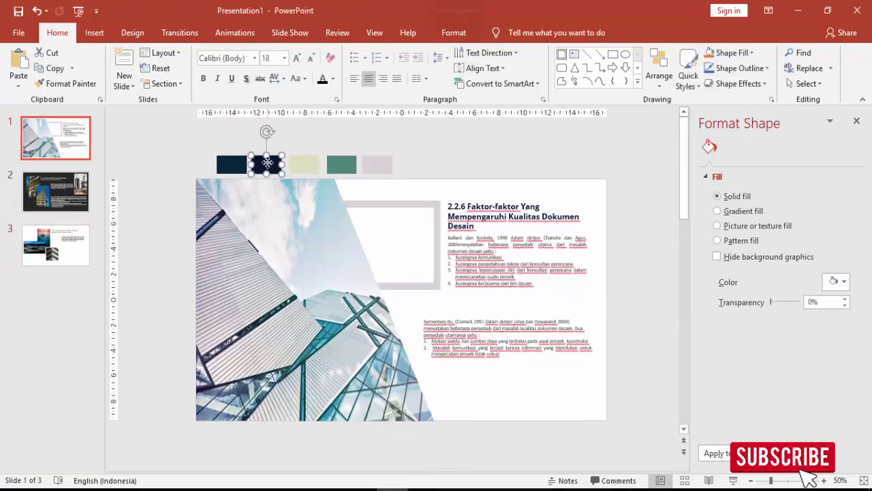
{"action": "left_click", "coordinate": [68, 232]}
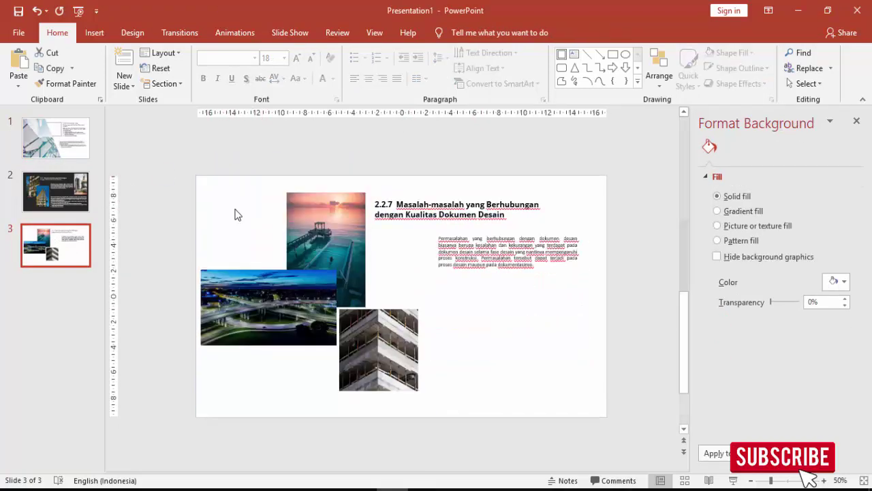
{"action": "key", "text": "ctrl+v"}
Step: Shift the body paragraph slightly left under the heading
{"action": "left_click", "coordinate": [450, 205]}
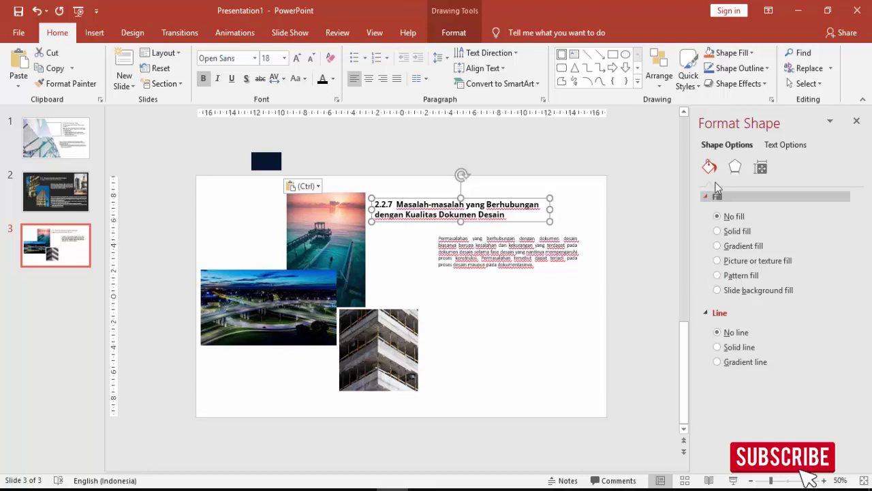
{"action": "left_click", "coordinate": [332, 78]}
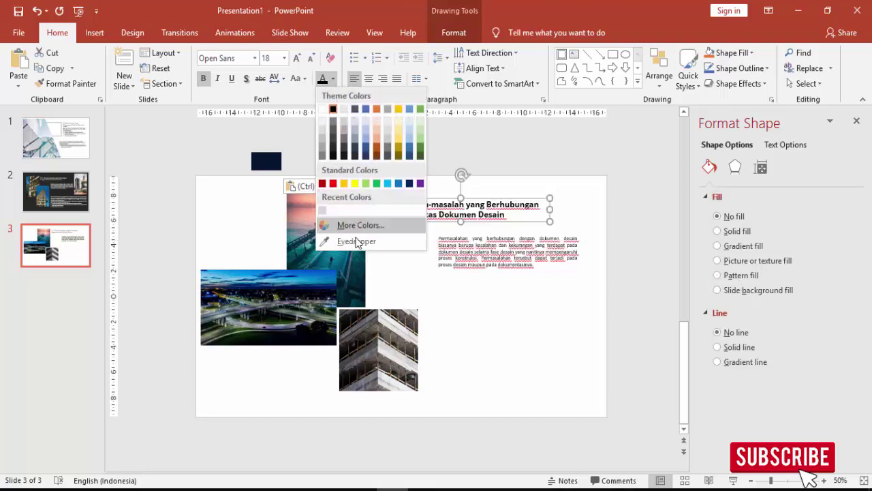
{"action": "key", "text": "Escape"}
{"action": "left_click", "coordinate": [405, 167]}
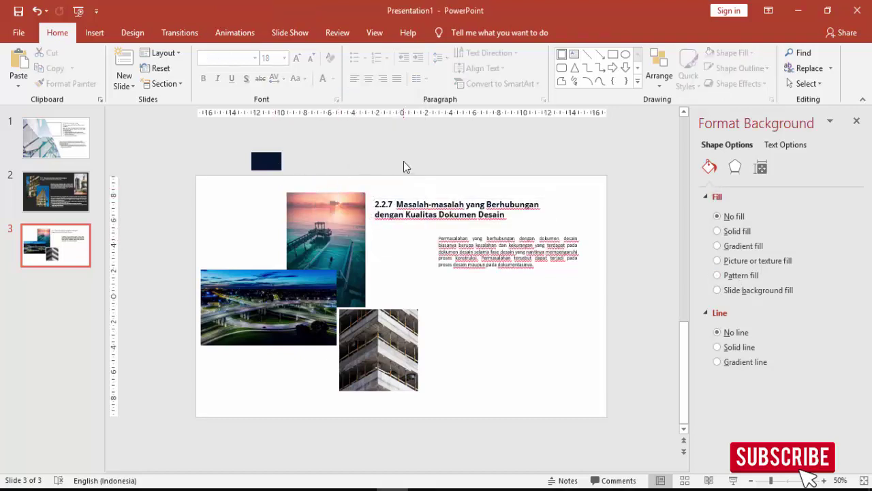
{"action": "left_click_drag", "start_coordinate": [459, 235], "coordinate": [394, 230]}
{"action": "left_click", "coordinate": [452, 207]}
Step: Widen the heading box and indent the heading words so they align after the 2.2.7 number
{"action": "left_click_drag", "start_coordinate": [549, 207], "coordinate": [578, 207]}
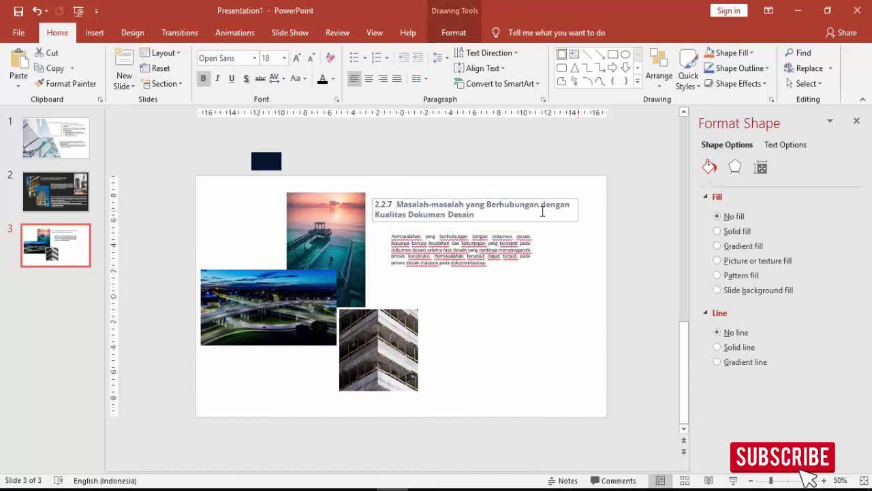
{"action": "scroll", "coordinate": [424, 206], "scroll_direction": "up", "scroll_amount": 3, "text": "ctrl"}
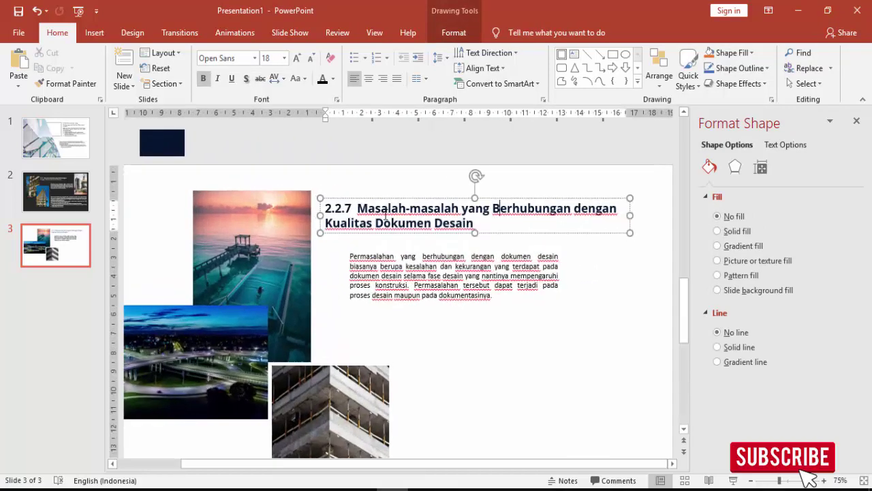
{"action": "left_click_drag", "start_coordinate": [358, 207], "coordinate": [474, 223]}
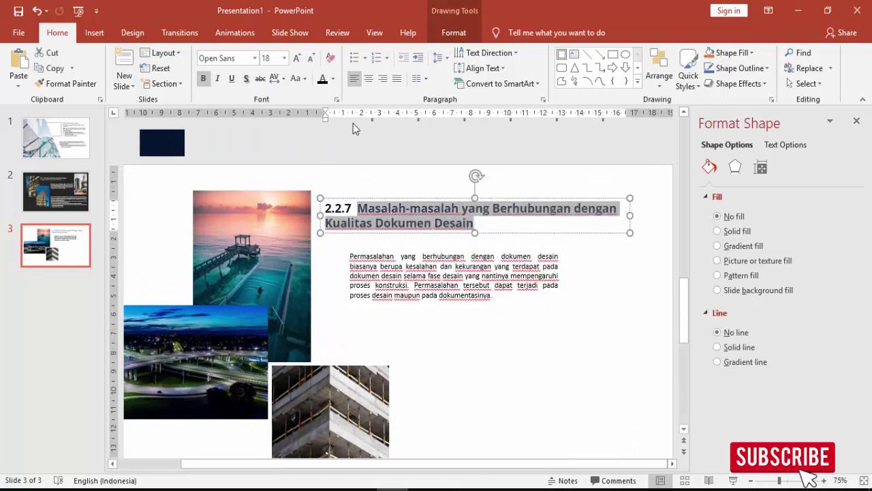
{"action": "left_click_drag", "start_coordinate": [325, 117], "coordinate": [362, 119]}
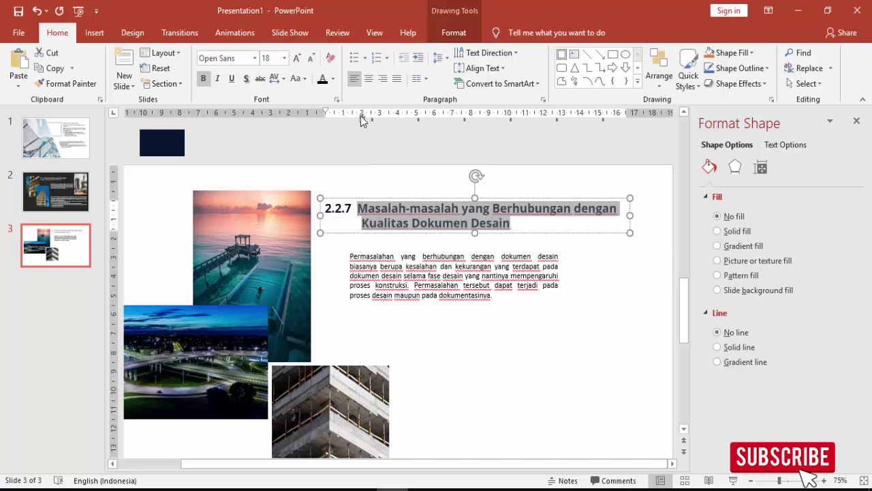
{"action": "left_click", "coordinate": [357, 208]}
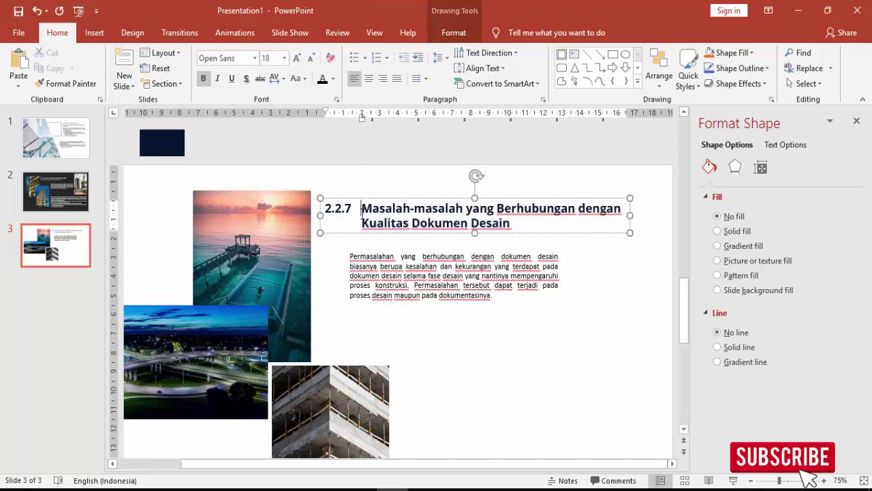
{"action": "key", "text": "Tab"}
Step: Line the body text box up under the heading words and widen it so the text reflows
{"action": "left_click", "coordinate": [526, 276]}
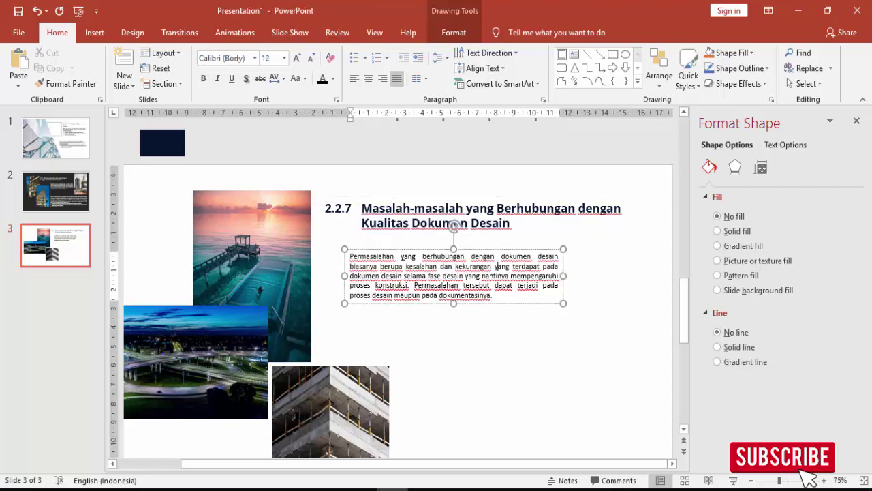
{"action": "left_click_drag", "start_coordinate": [402, 250], "coordinate": [414, 246]}
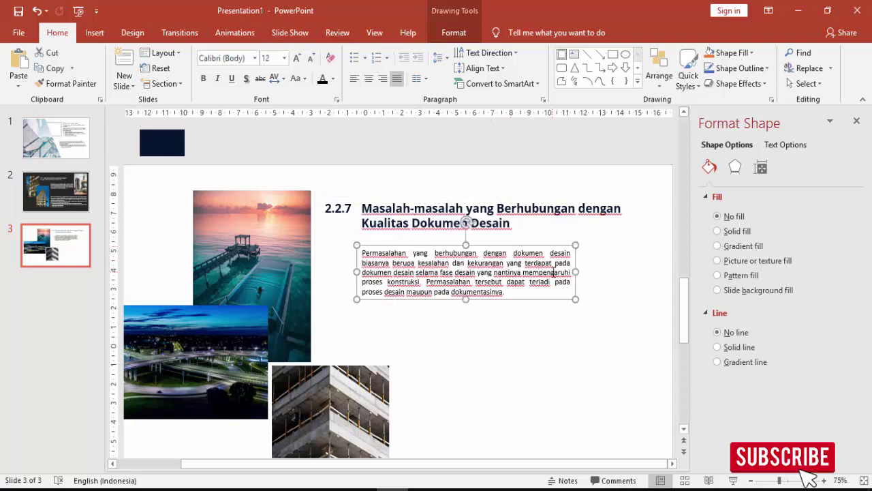
{"action": "left_click_drag", "start_coordinate": [575, 271], "coordinate": [622, 271]}
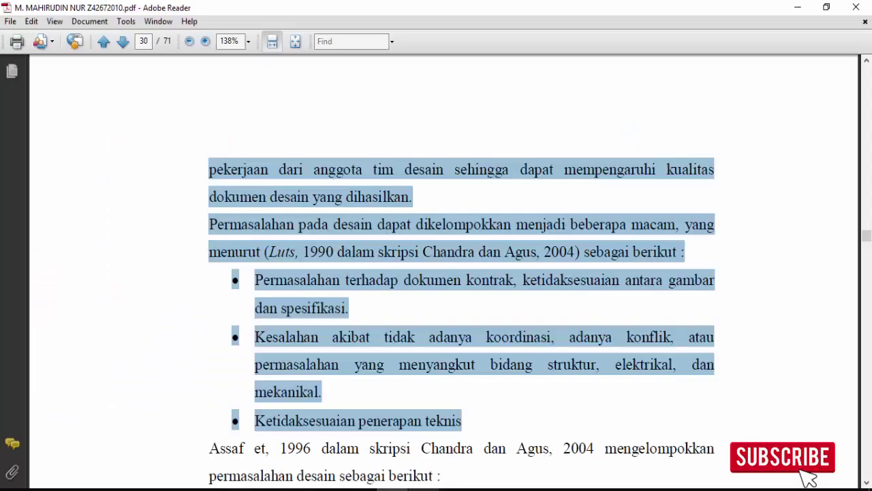
Step: Copy the 2.2.8 heading text from the PDF in Adobe Reader
{"action": "key", "text": "alt+Tab"}
{"action": "scroll", "coordinate": [422, 300], "scroll_direction": "down", "scroll_amount": 10}
{"action": "scroll", "coordinate": [396, 287], "scroll_direction": "down", "scroll_amount": 6}
{"action": "scroll", "coordinate": [361, 266], "scroll_direction": "down", "scroll_amount": 8}
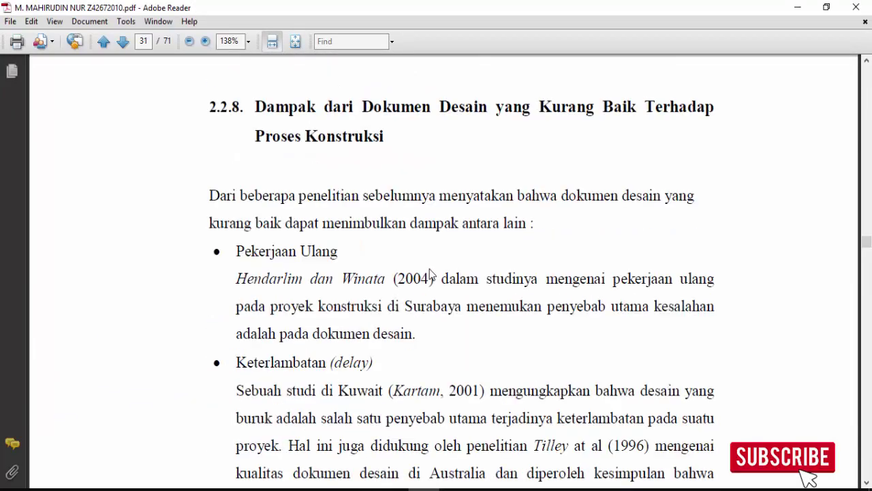
{"action": "scroll", "coordinate": [325, 246], "scroll_direction": "down", "scroll_amount": 3}
{"action": "left_click_drag", "start_coordinate": [254, 171], "coordinate": [359, 202]}
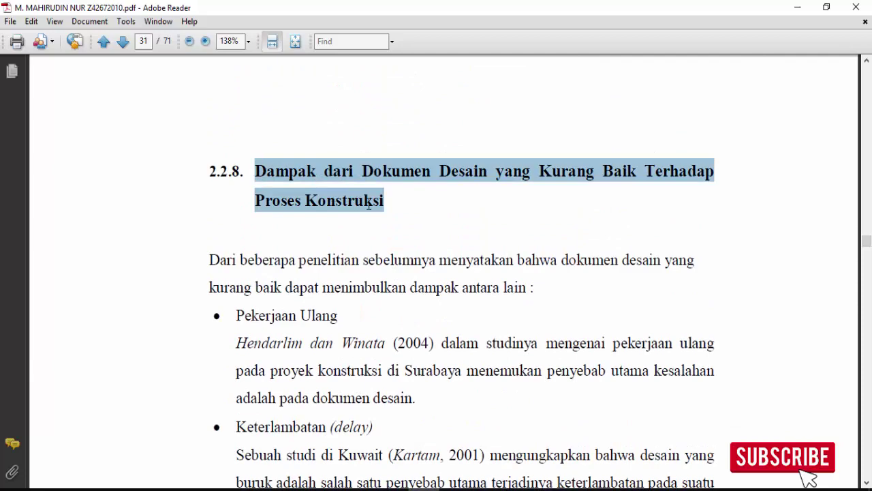
{"action": "key", "text": "alt+Tab"}
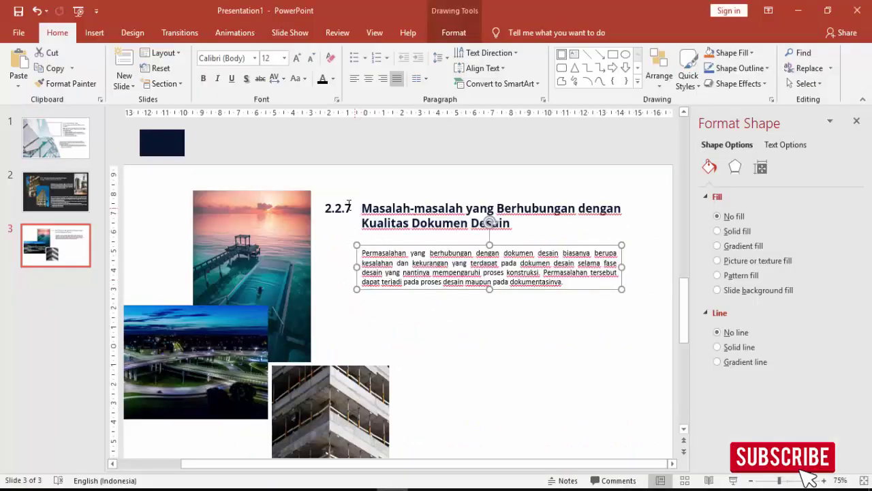
Step: Change 2.2.7 to 2.2.8 and replace the old heading words with the copied heading as unformatted text
{"action": "left_click", "coordinate": [347, 207]}
{"action": "key", "text": "BackSpace"}
{"action": "type", "text": "8"}
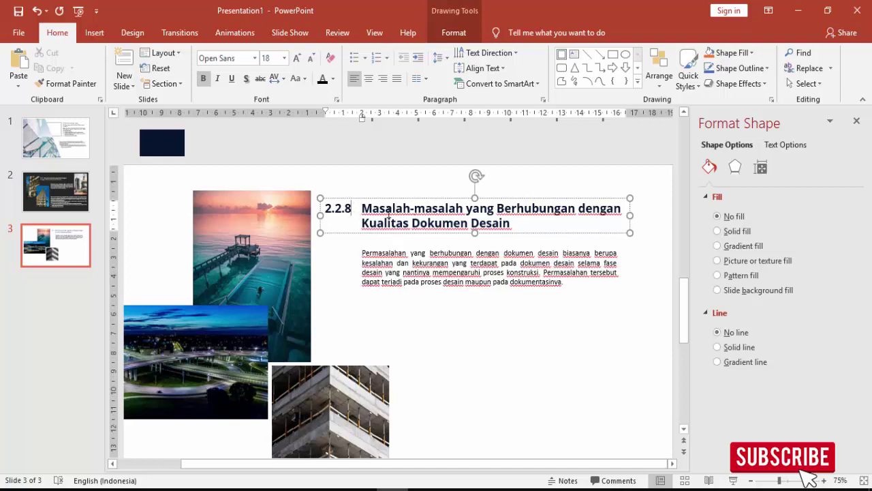
{"action": "left_click_drag", "start_coordinate": [388, 214], "coordinate": [522, 220]}
{"action": "key", "text": "BackSpace"}
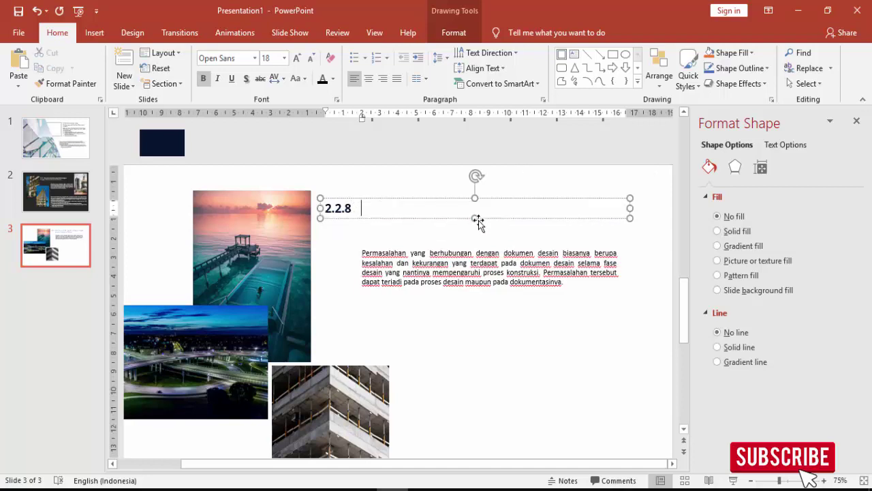
{"action": "key", "text": "ctrl+alt+v"}
{"action": "left_click", "coordinate": [362, 207]}
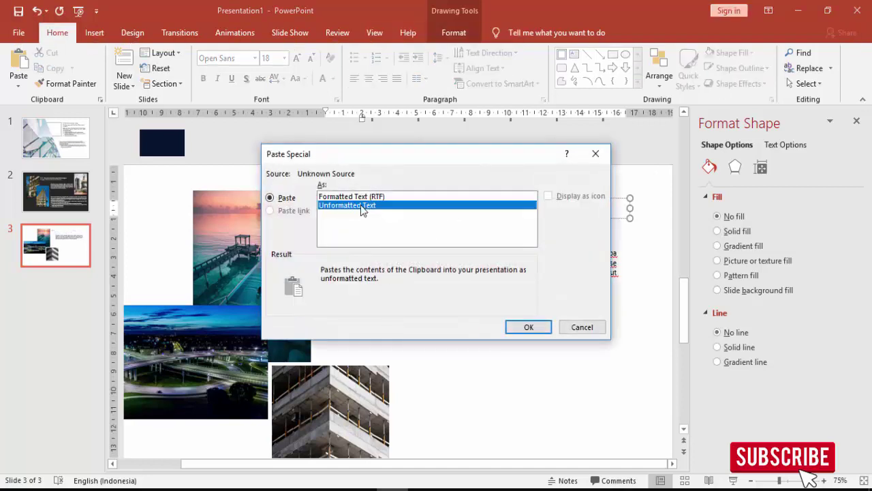
{"action": "double_click", "coordinate": [362, 206]}
Step: Remove the line break before 'Proses Konstruksi' so the heading flows continuously
{"action": "left_click", "coordinate": [464, 221]}
{"action": "key", "text": "Delete"}
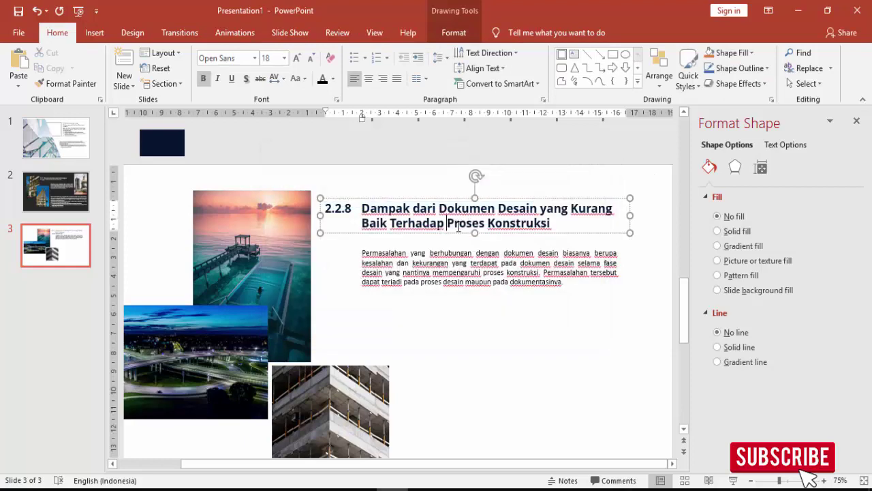
{"action": "left_click", "coordinate": [501, 264]}
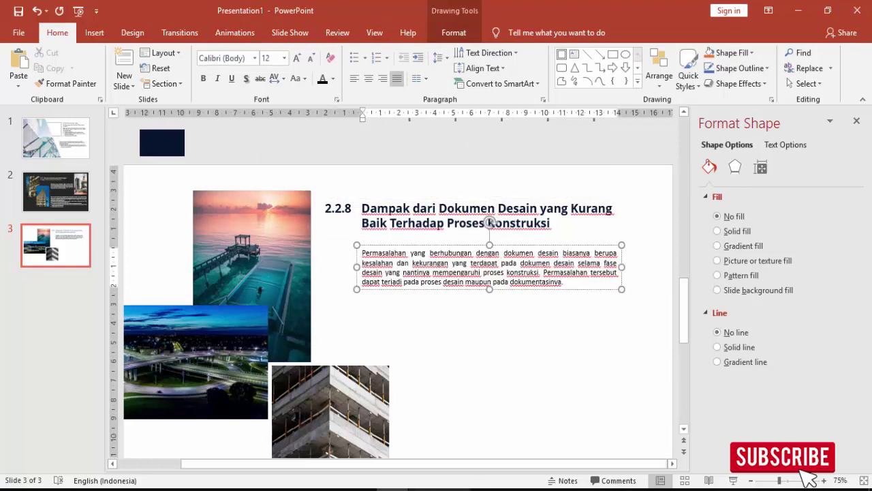
{"action": "left_click", "coordinate": [441, 489]}
Step: Copy the PDF passage from 'Dari beberapa penelitian' through 'Ahmed, 1999)'
{"action": "scroll", "coordinate": [394, 351], "scroll_direction": "down", "scroll_amount": 5}
{"action": "scroll", "coordinate": [394, 349], "scroll_direction": "down", "scroll_amount": 2}
{"action": "scroll", "coordinate": [394, 350], "scroll_direction": "down", "scroll_amount": 1}
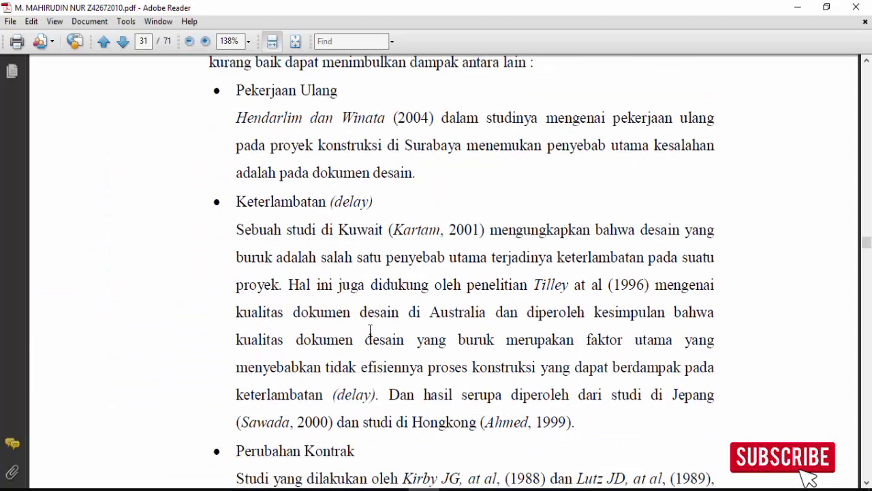
{"action": "scroll", "coordinate": [372, 326], "scroll_direction": "down", "scroll_amount": 2}
{"action": "scroll", "coordinate": [368, 320], "scroll_direction": "down", "scroll_amount": 5}
{"action": "scroll", "coordinate": [366, 317], "scroll_direction": "down", "scroll_amount": 6}
{"action": "scroll", "coordinate": [366, 317], "scroll_direction": "up", "scroll_amount": 12}
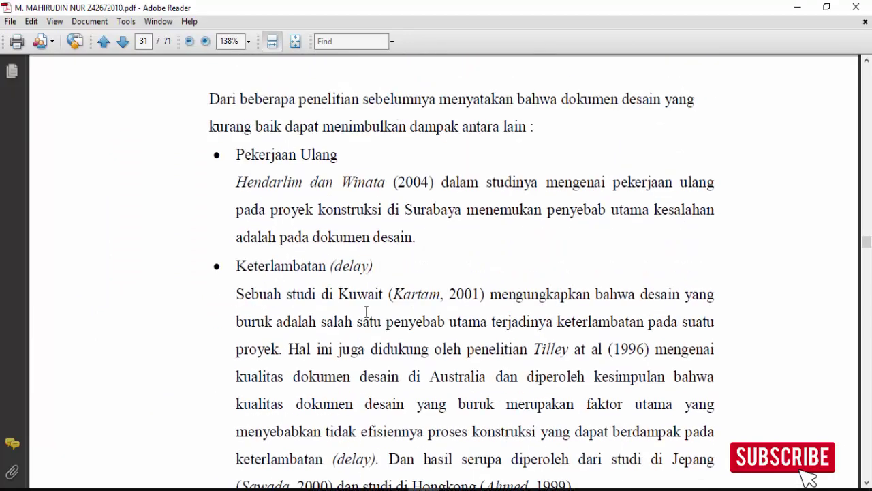
{"action": "scroll", "coordinate": [366, 312], "scroll_direction": "down", "scroll_amount": 1}
{"action": "scroll", "coordinate": [254, 146], "scroll_direction": "up", "scroll_amount": 1}
{"action": "left_click_drag", "start_coordinate": [216, 109], "coordinate": [569, 482]}
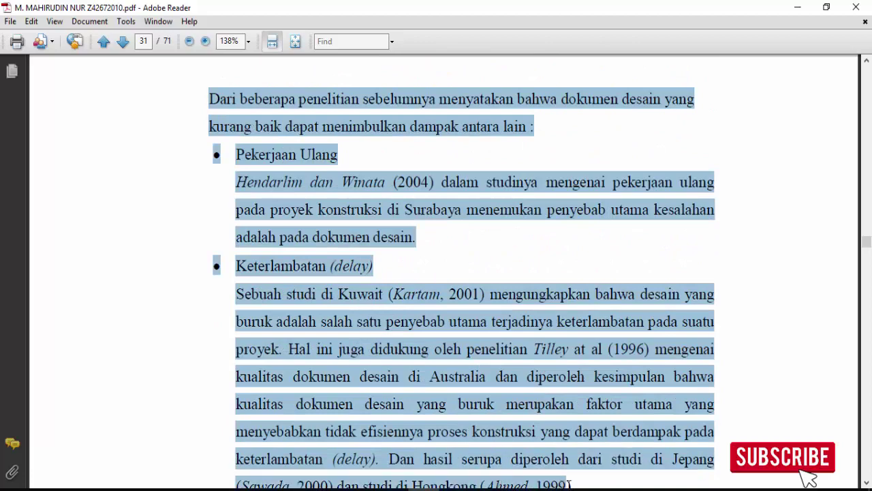
{"action": "scroll", "coordinate": [535, 429], "scroll_direction": "down", "scroll_amount": 2}
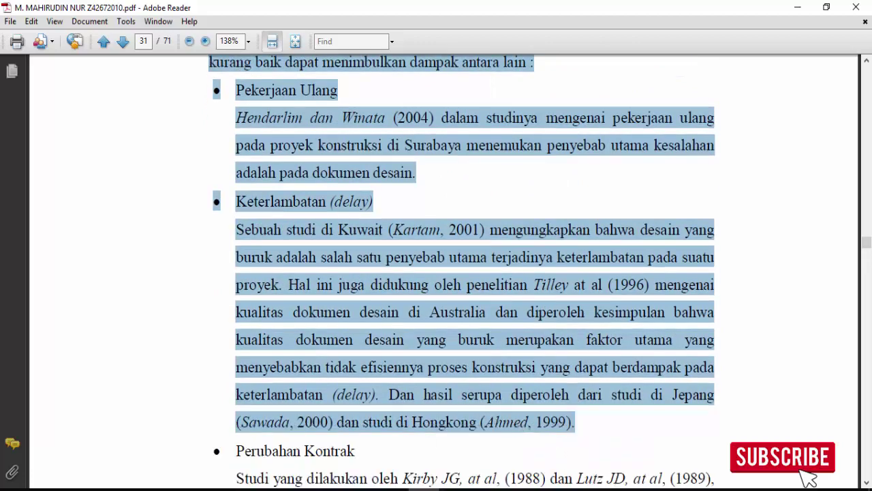
{"action": "key", "text": "alt+Tab"}
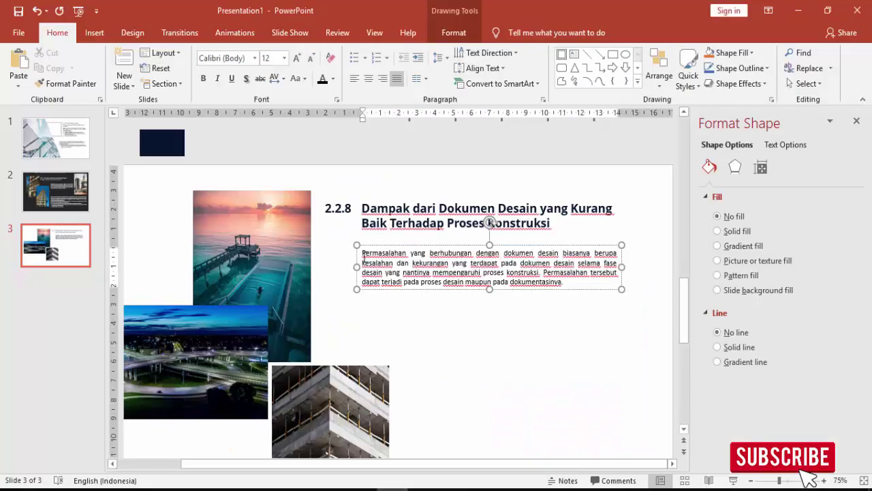
Step: Replace slide 3's body paragraph with the copied passage pasted as unformatted text
{"action": "left_click_drag", "start_coordinate": [364, 252], "coordinate": [525, 300]}
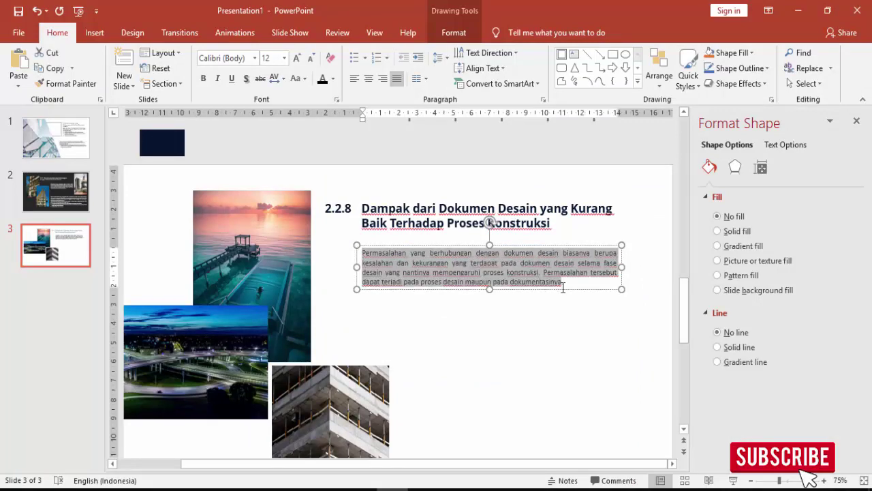
{"action": "key", "text": "Delete"}
{"action": "key", "text": "ctrl+alt+v"}
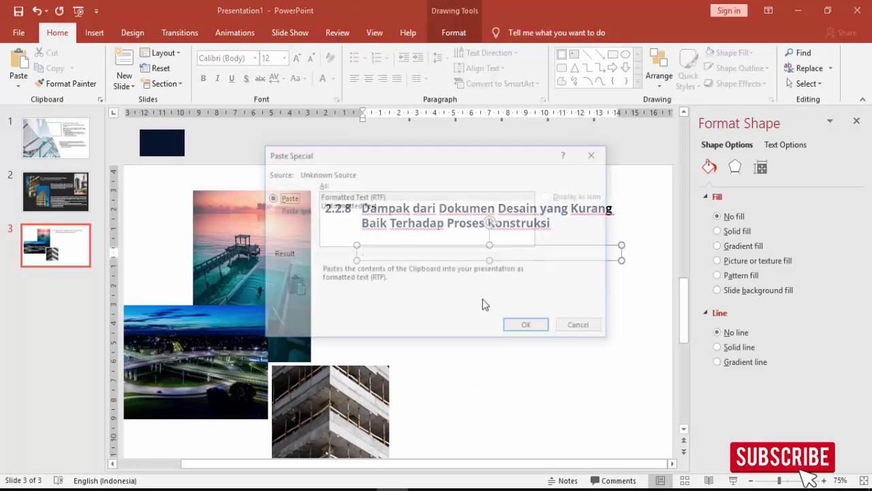
{"action": "left_click", "coordinate": [367, 206]}
{"action": "key", "text": "Return"}
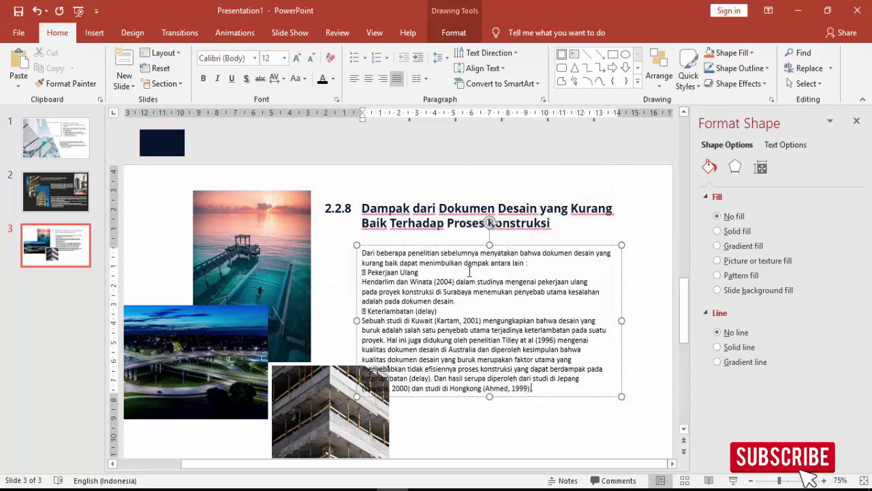
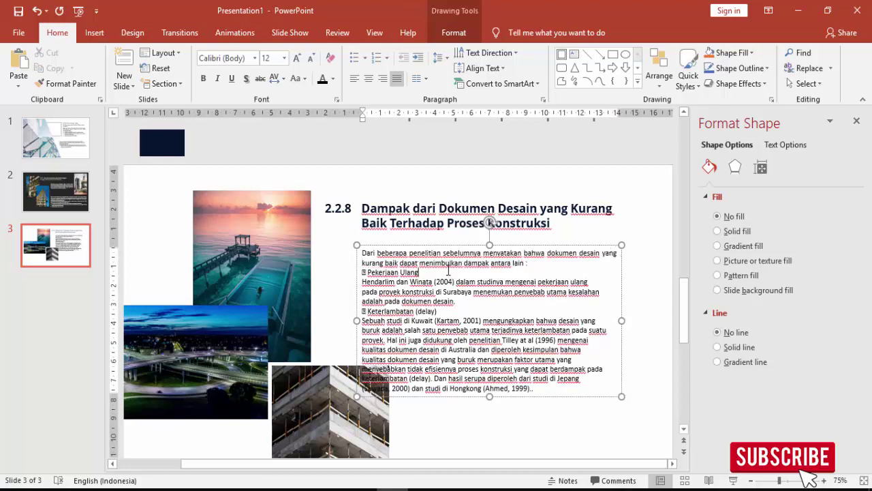
Step: Number the first point '1. Pekerjaan Ulang' and rejoin the lines after 'pekerjaan ulang' and 'kesalahan'
{"action": "key", "text": "BackSpace"}
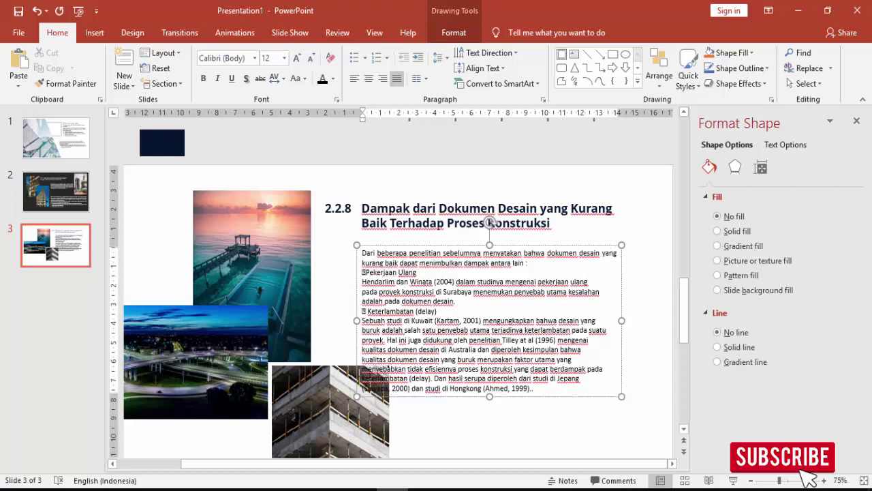
{"action": "key", "text": "BackSpace"}
{"action": "type", "text": "1."}
{"action": "left_click", "coordinate": [394, 282]}
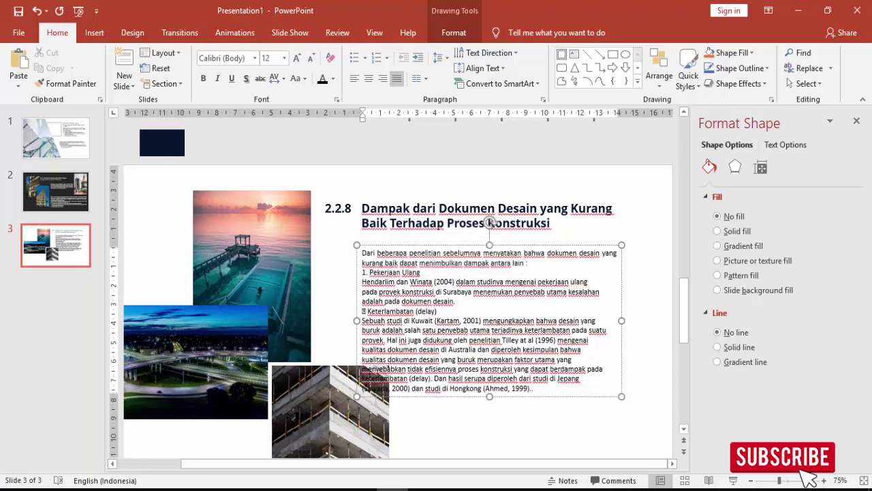
{"action": "key", "text": "Delete"}
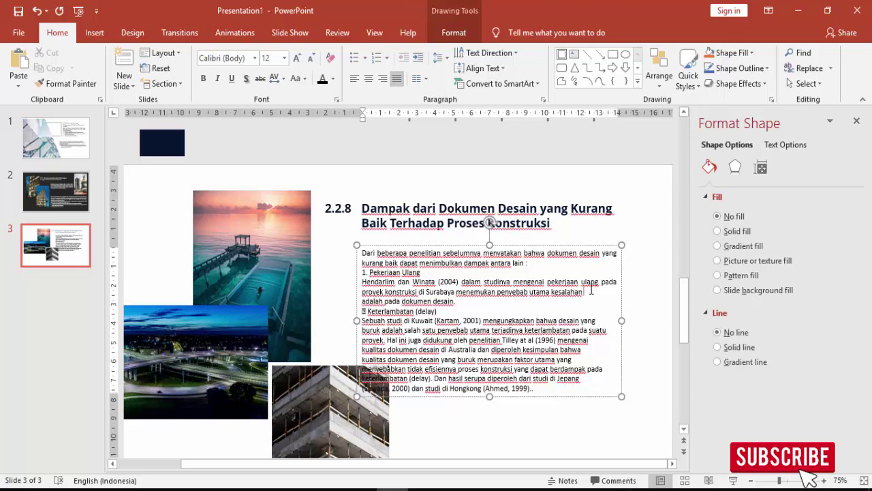
{"action": "key", "text": "Delete"}
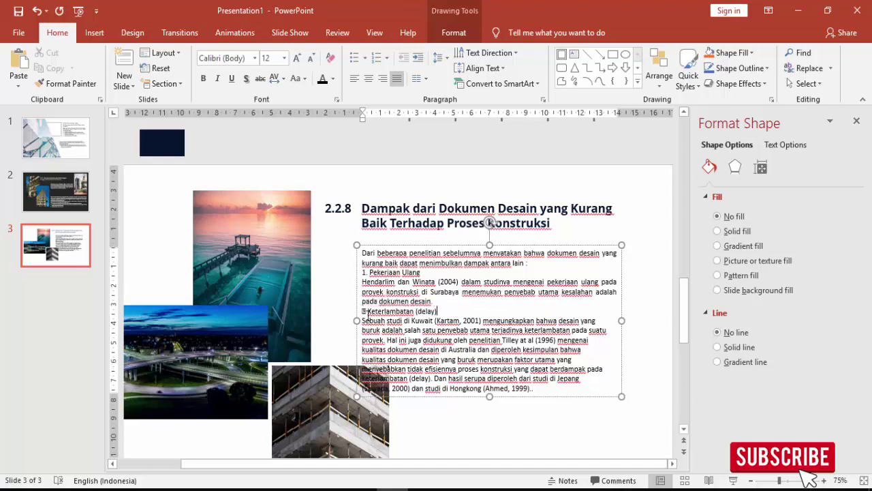
Step: Number the second point '2. Keterlambatan (delay)' and join the line after 'yang' with 'buruk'
{"action": "key", "text": "Delete"}
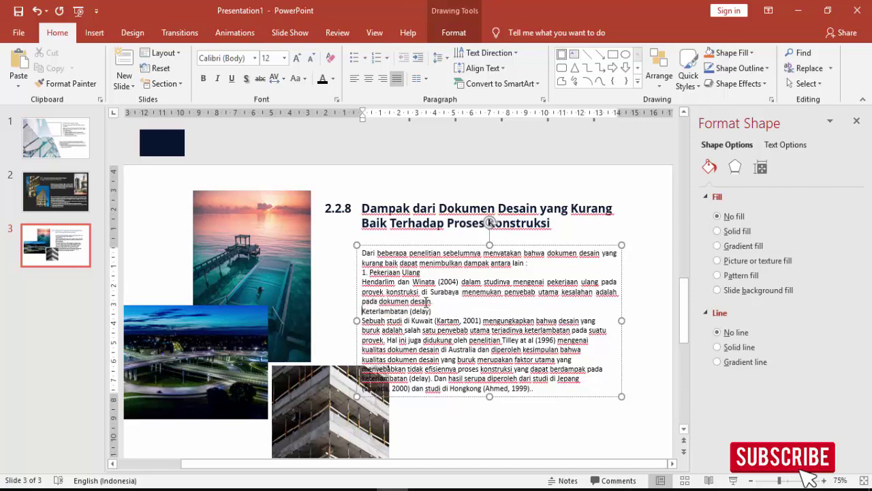
{"action": "type", "text": "2."}
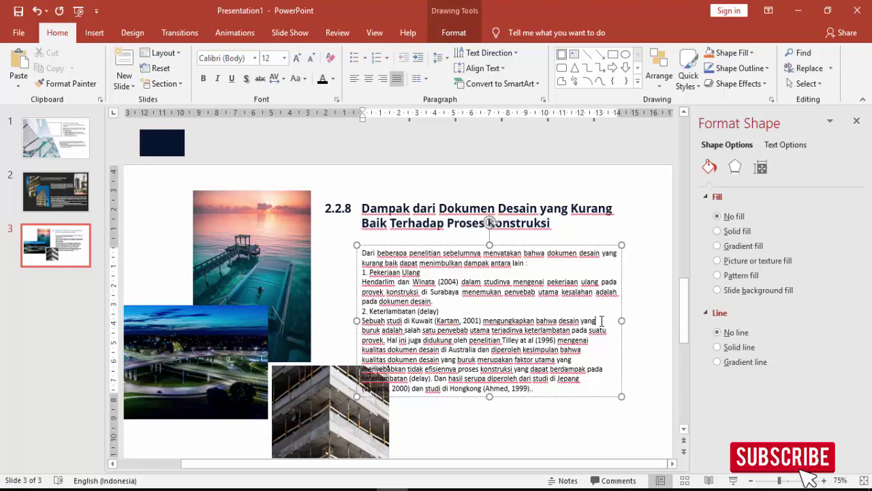
{"action": "scroll", "coordinate": [609, 326], "scroll_direction": "up", "scroll_amount": 5, "text": "ctrl"}
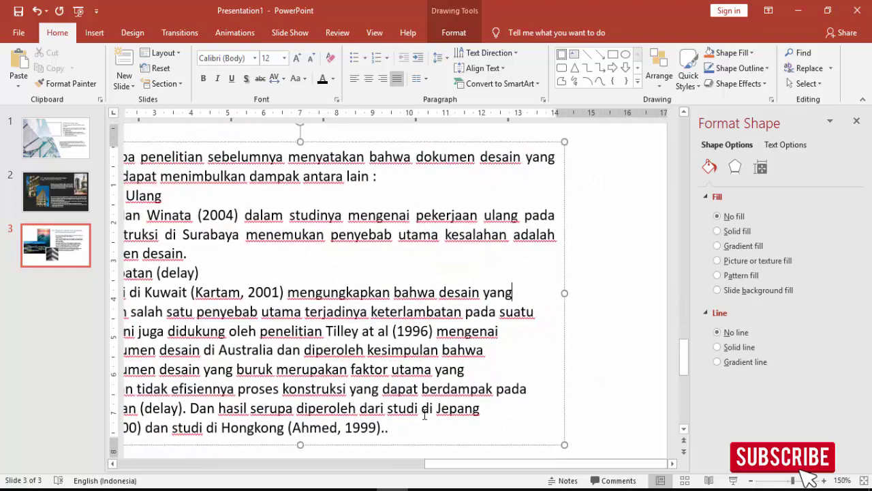
{"action": "left_click_drag", "start_coordinate": [462, 464], "coordinate": [436, 464]}
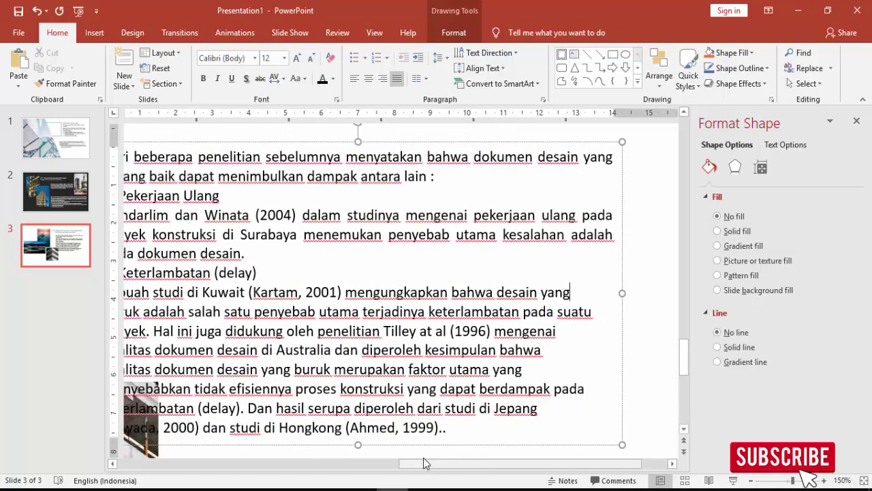
{"action": "key", "text": "Delete"}
Step: Rejoin the broken lines after 'suatu', 'mengenai', 'bahwa', 'yang', 'pada' and 'Jepang' into flowing text
{"action": "left_click", "coordinate": [555, 312]}
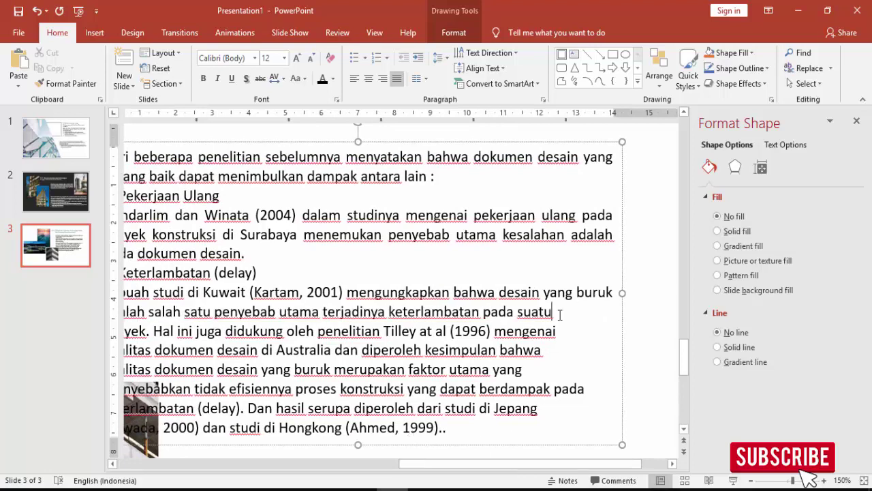
{"action": "key", "text": "Delete"}
{"action": "left_click", "coordinate": [555, 334]}
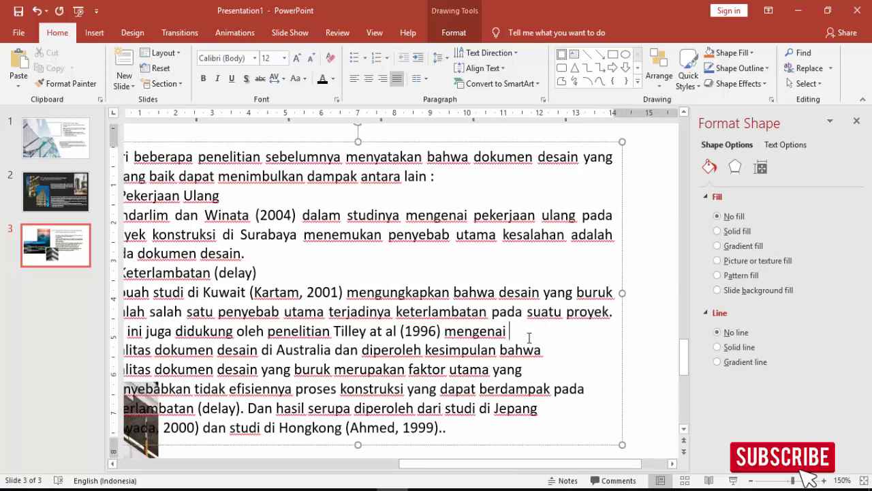
{"action": "key", "text": "Delete"}
{"action": "left_click", "coordinate": [549, 349]}
{"action": "key", "text": "Delete"}
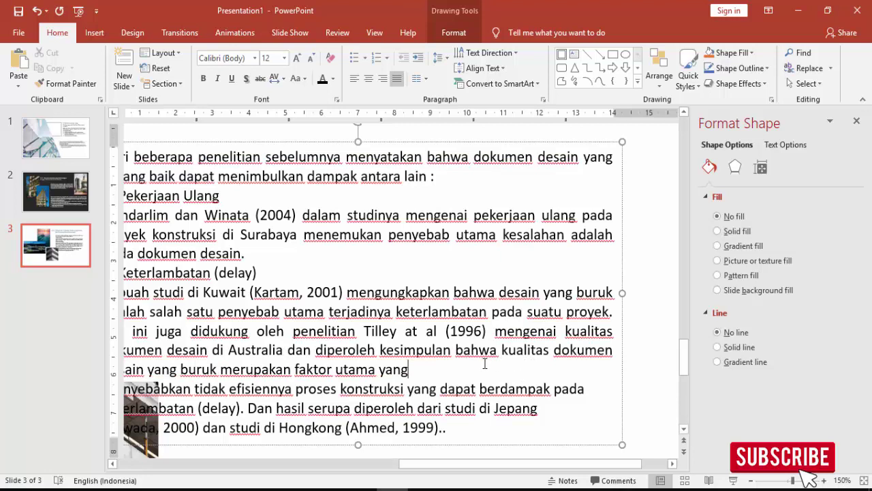
{"action": "key", "text": "Delete"}
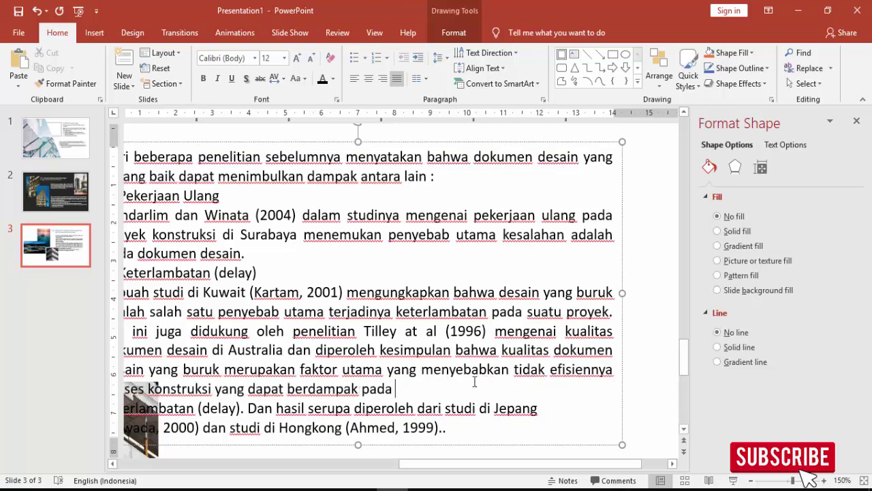
{"action": "key", "text": "Delete"}
{"action": "left_click", "coordinate": [446, 402]}
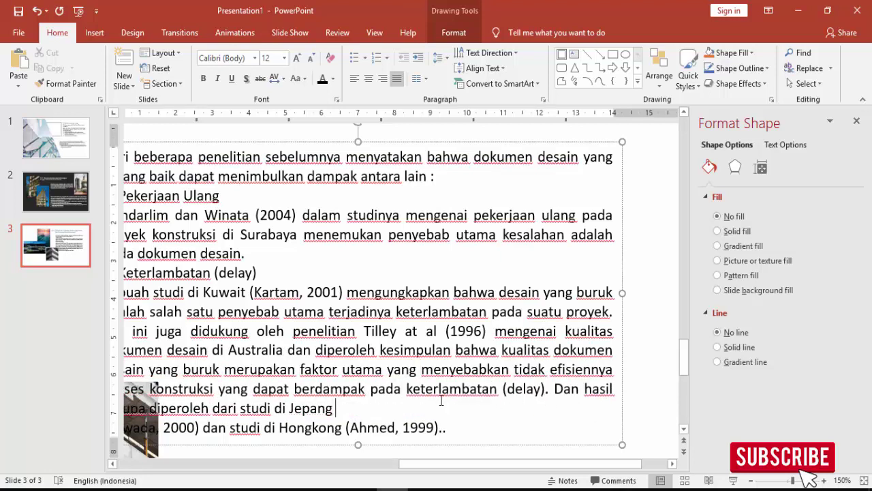
{"action": "key", "text": "Delete"}
{"action": "scroll", "coordinate": [491, 406], "scroll_direction": "down", "scroll_amount": 3}
Step: Move the body text box slightly up to sit under the 2.2.8 Dampak heading, then reselect it
{"action": "scroll", "coordinate": [488, 408], "scroll_direction": "down", "scroll_amount": 2}
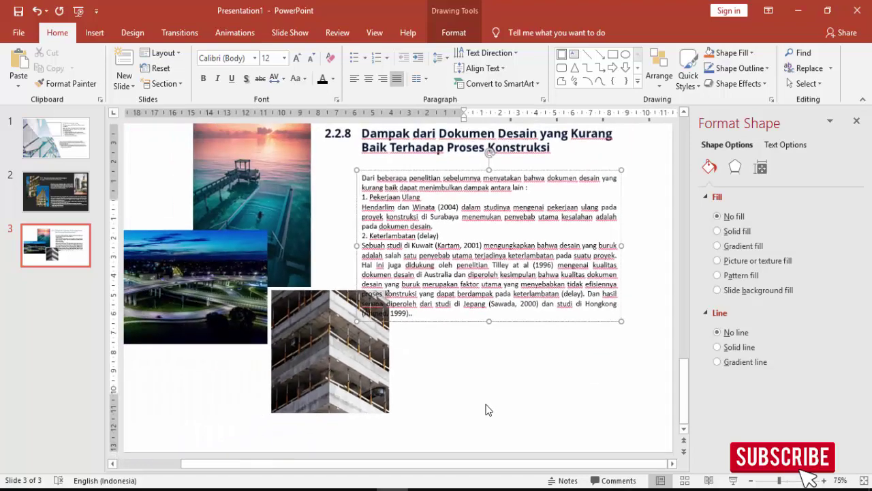
{"action": "scroll", "coordinate": [487, 406], "scroll_direction": "down", "scroll_amount": 1}
{"action": "scroll", "coordinate": [486, 369], "scroll_direction": "down", "scroll_amount": 1}
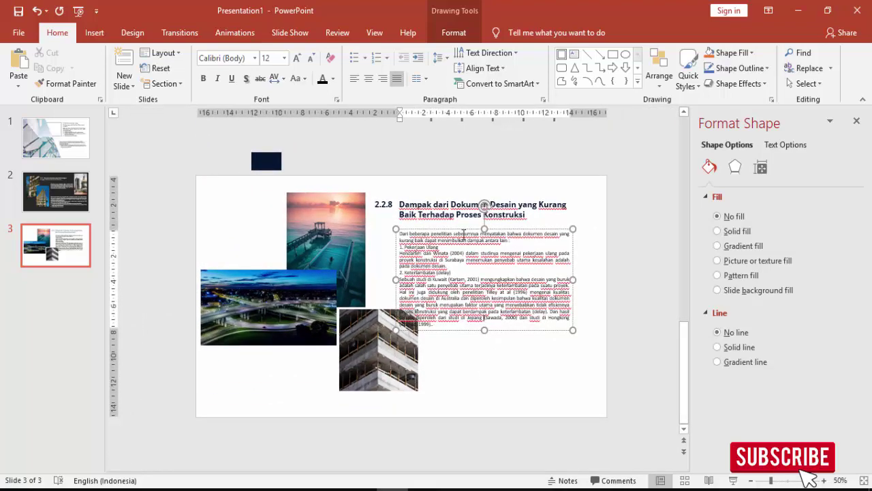
{"action": "left_click_drag", "start_coordinate": [456, 232], "coordinate": [455, 225]}
{"action": "left_click", "coordinate": [512, 380]}
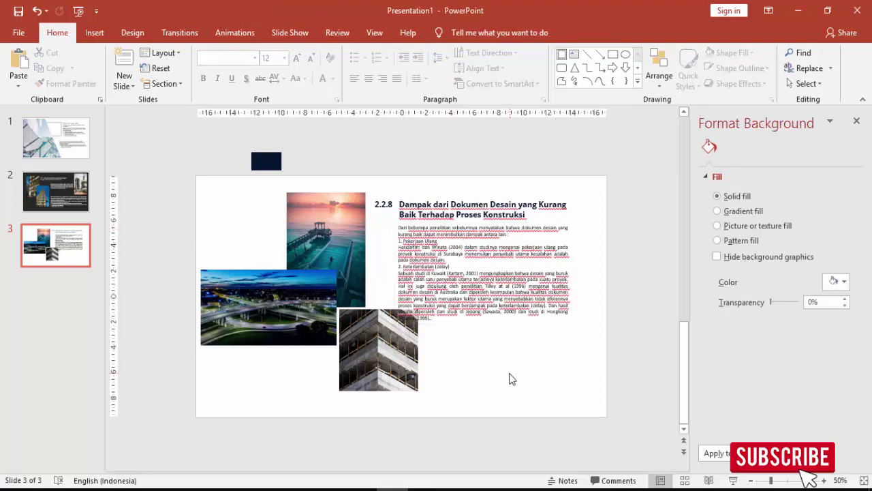
{"action": "left_click", "coordinate": [399, 359]}
{"action": "left_click", "coordinate": [514, 354]}
{"action": "scroll", "coordinate": [500, 335], "scroll_direction": "up", "scroll_amount": 1}
{"action": "left_click", "coordinate": [405, 358]}
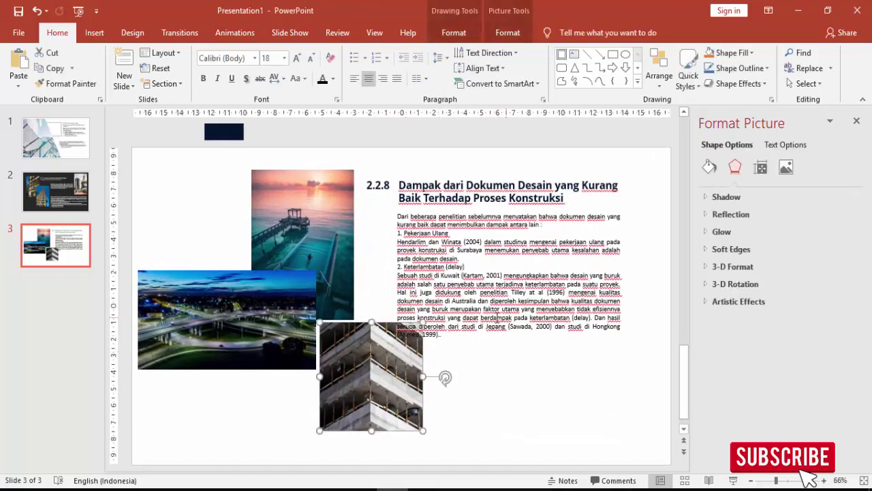
{"action": "left_click", "coordinate": [621, 276]}
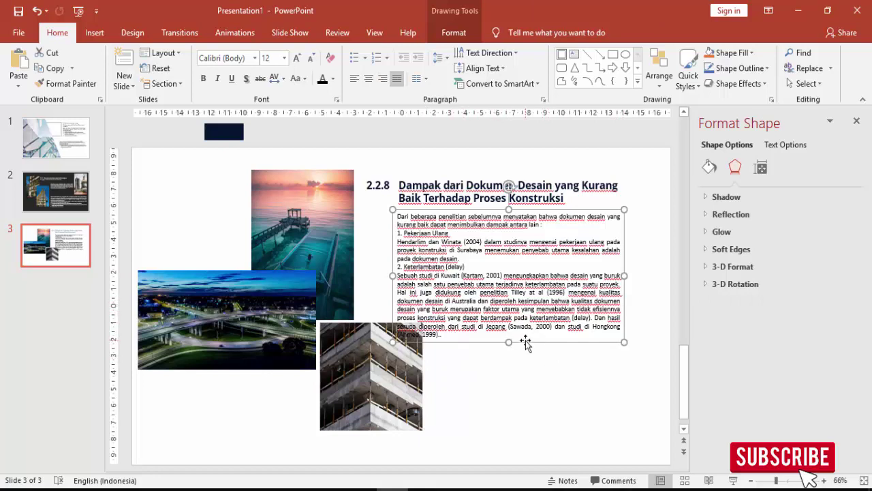
Step: Duplicate the paragraph text box, place the narrowed copy below it beside the building photo, and clear most of its text
{"action": "key", "text": "ctrl+d"}
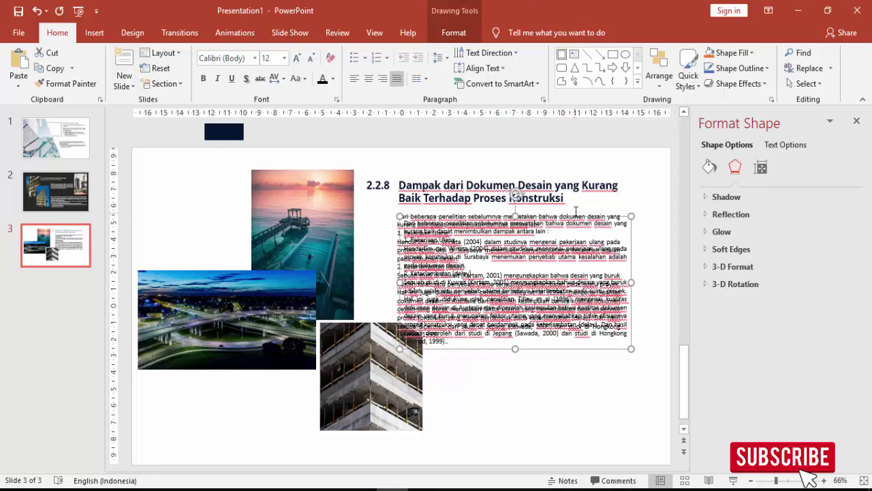
{"action": "mouse_move", "coordinate": [399, 286]}
{"action": "left_mouse_down"}
{"action": "mouse_move", "coordinate": [407, 388]}
{"action": "mouse_move", "coordinate": [453, 385]}
{"action": "left_mouse_up"}
{"action": "mouse_move", "coordinate": [547, 319]}
{"action": "left_mouse_down"}
{"action": "mouse_move", "coordinate": [544, 349]}
{"action": "mouse_move", "coordinate": [524, 354]}
{"action": "left_mouse_up"}
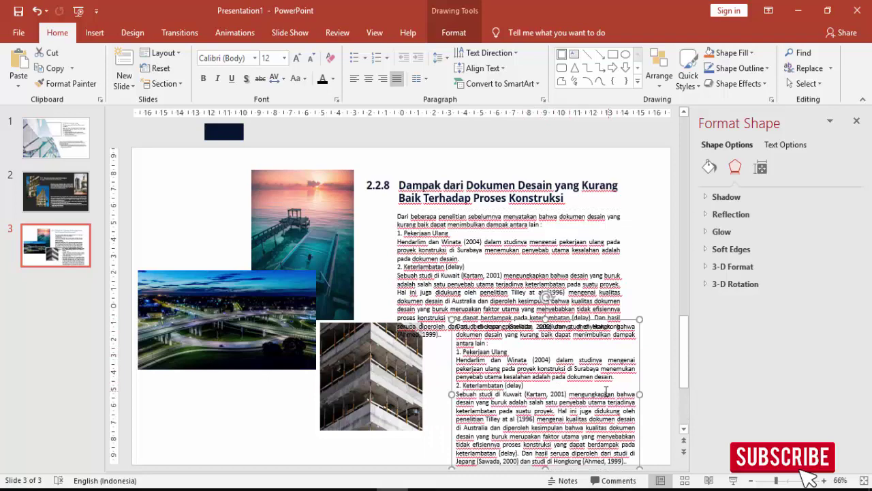
{"action": "scroll", "coordinate": [606, 390], "scroll_direction": "down", "scroll_amount": 1}
{"action": "left_click_drag", "start_coordinate": [475, 333], "coordinate": [609, 451]}
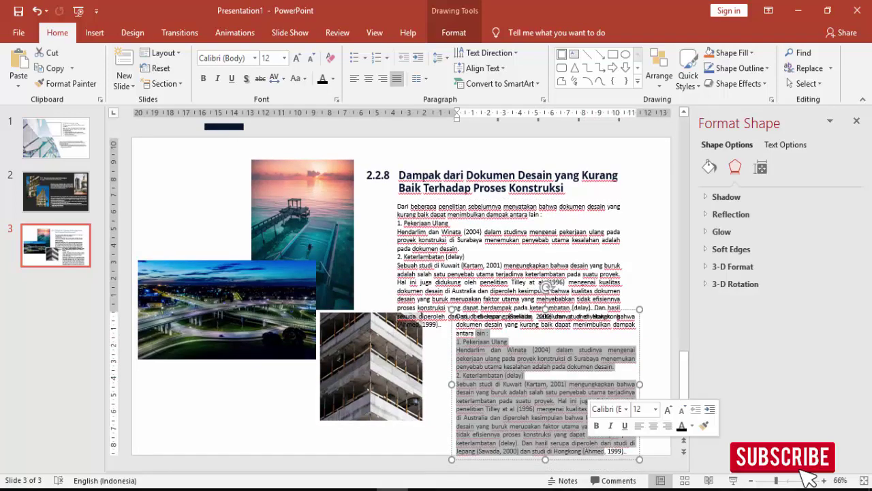
{"action": "key", "text": "Delete"}
{"action": "left_click_drag", "start_coordinate": [631, 321], "coordinate": [617, 342]}
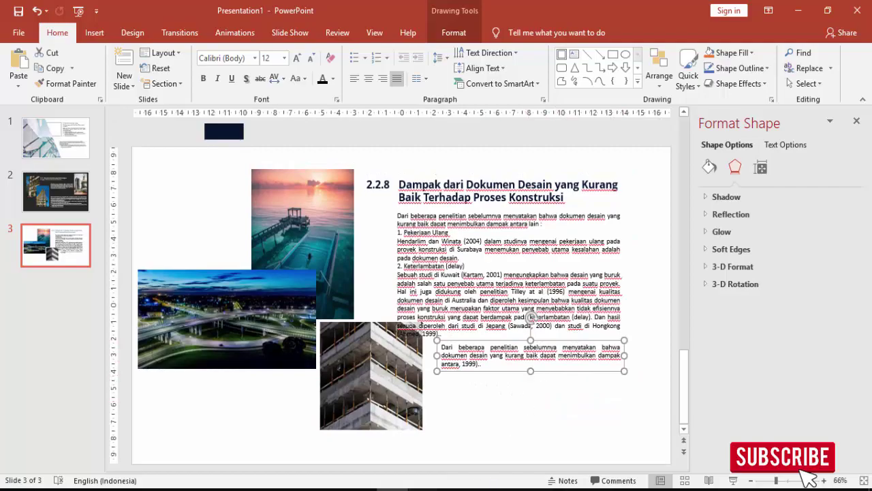
Step: Copy the Perubahan Kontrak section from the source PDF in Adobe Reader
{"action": "key", "text": "alt+Tab"}
{"action": "scroll", "coordinate": [467, 401], "scroll_direction": "down", "scroll_amount": 2}
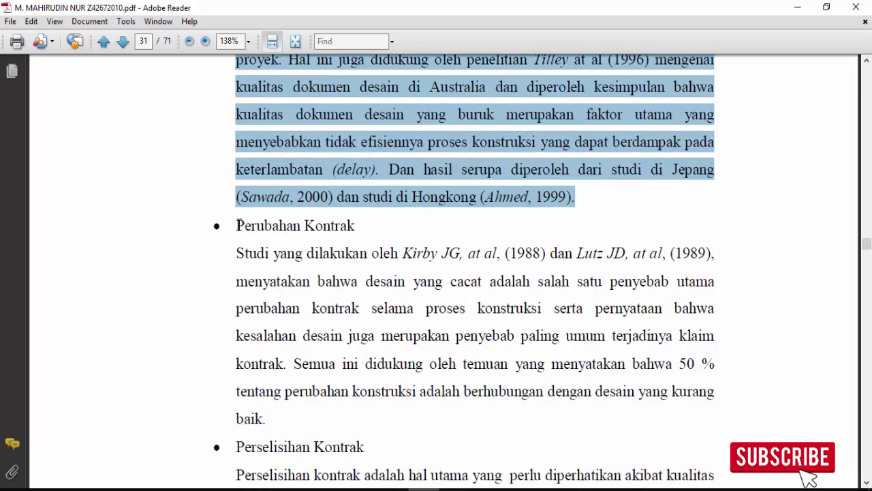
{"action": "mouse_move", "coordinate": [236, 225]}
{"action": "left_mouse_down"}
{"action": "mouse_move", "coordinate": [359, 390]}
{"action": "mouse_move", "coordinate": [262, 419]}
{"action": "left_mouse_up"}
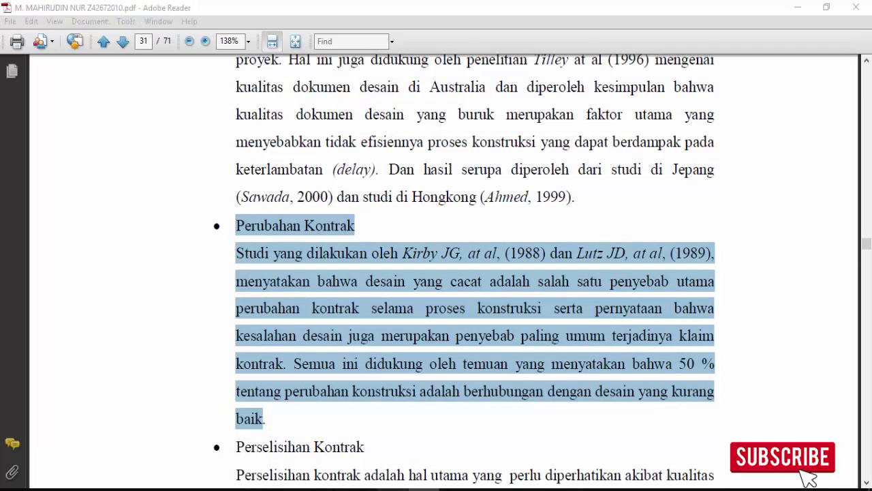
{"action": "key", "text": "alt+Tab"}
Step: Replace the leftover text in the new box with the Perubahan Kontrak section pasted as plain text
{"action": "left_click_drag", "start_coordinate": [445, 346], "coordinate": [481, 365]}
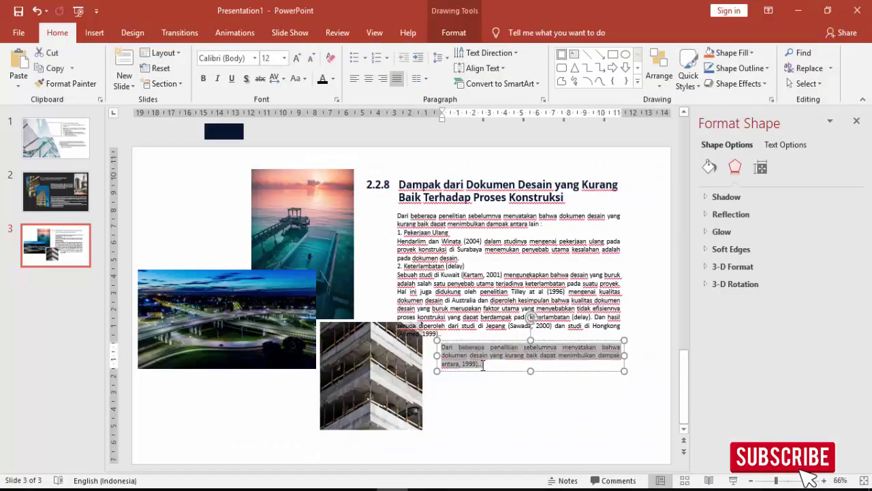
{"action": "key", "text": "ctrl+alt+v"}
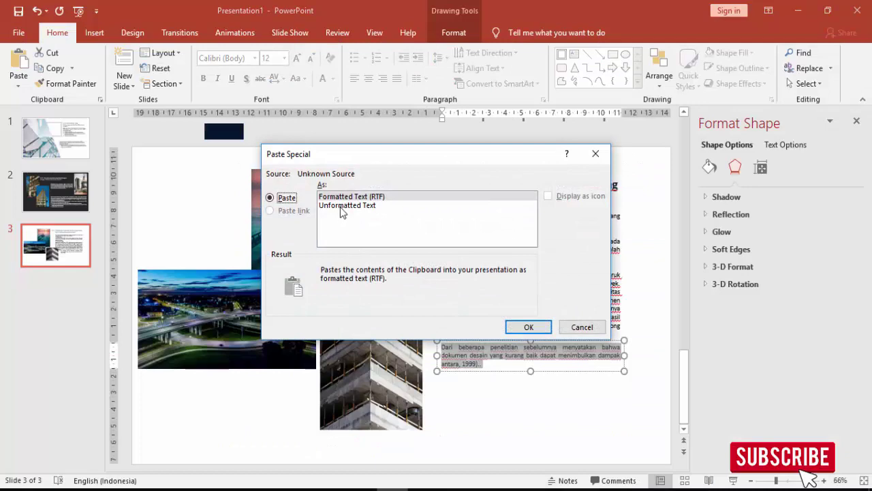
{"action": "double_click", "coordinate": [342, 206]}
Step: Rejoin the broken lines after '(1989),', 'penyebab utama', 'bahwa', 'klaim' and 'kurang baik' into one paragraph
{"action": "left_click", "coordinate": [481, 364]}
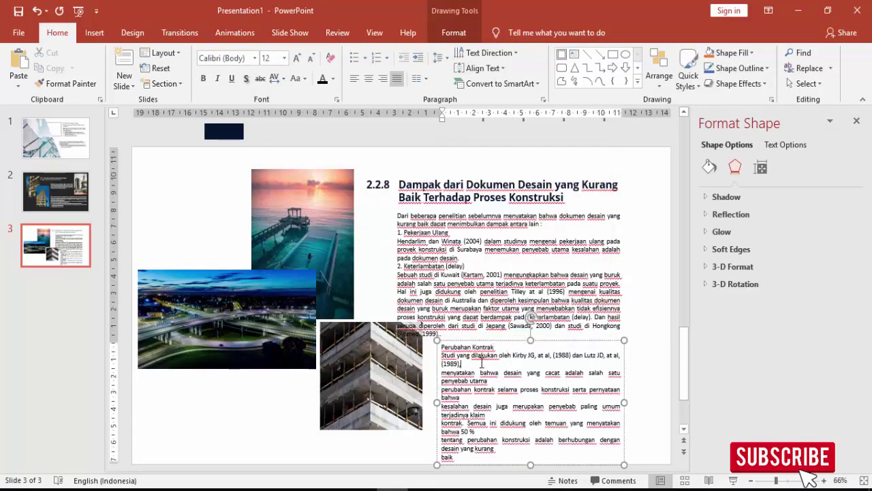
{"action": "key", "text": "Delete"}
{"action": "left_click", "coordinate": [501, 373]}
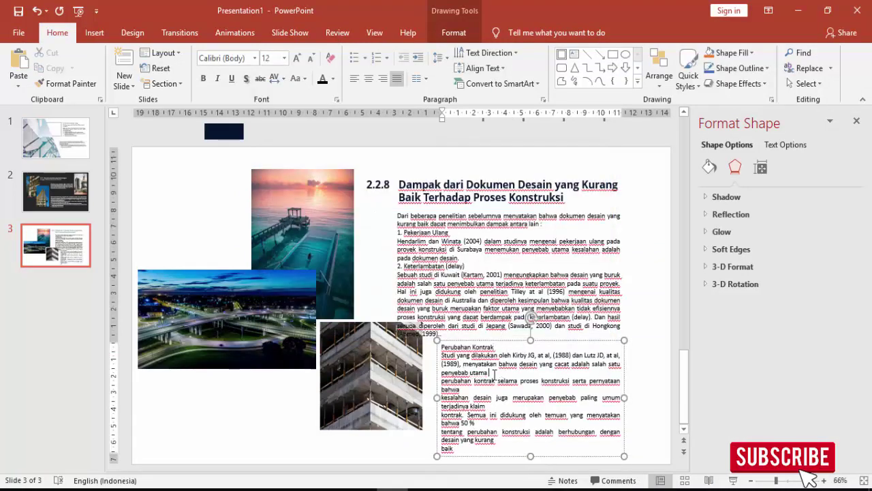
{"action": "key", "text": "Delete"}
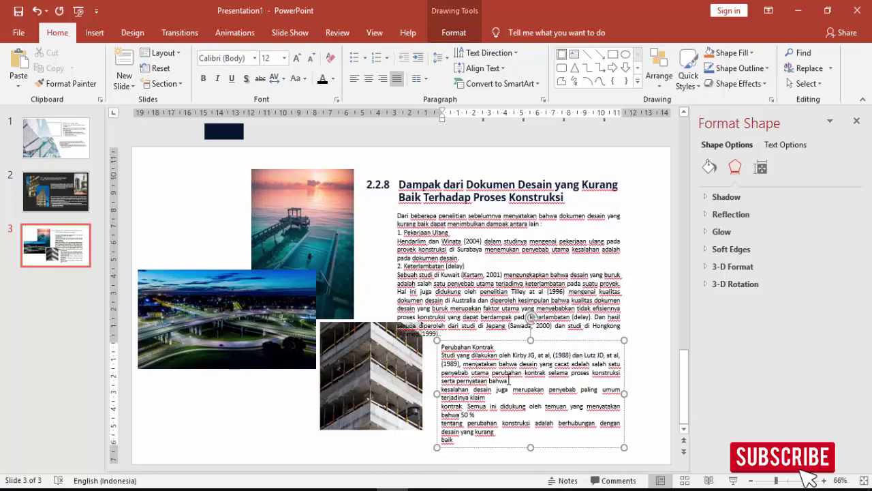
{"action": "key", "text": "Delete"}
{"action": "key", "text": "Delete"}
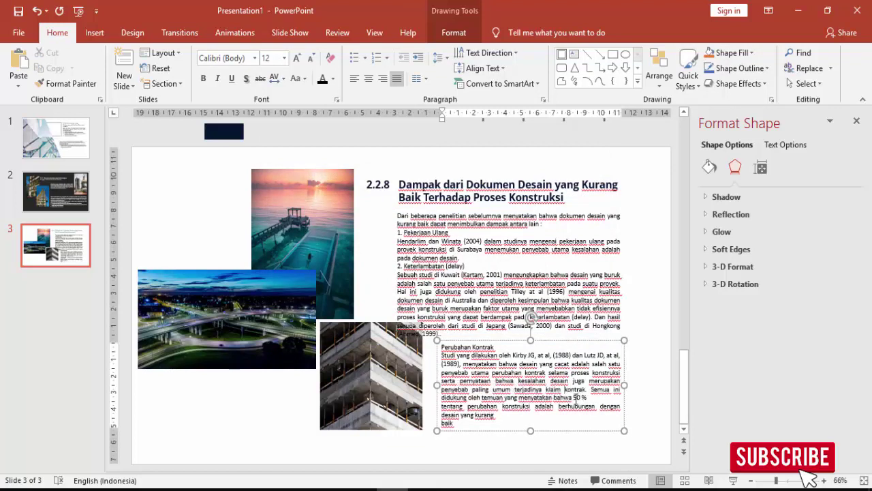
{"action": "key", "text": "Delete"}
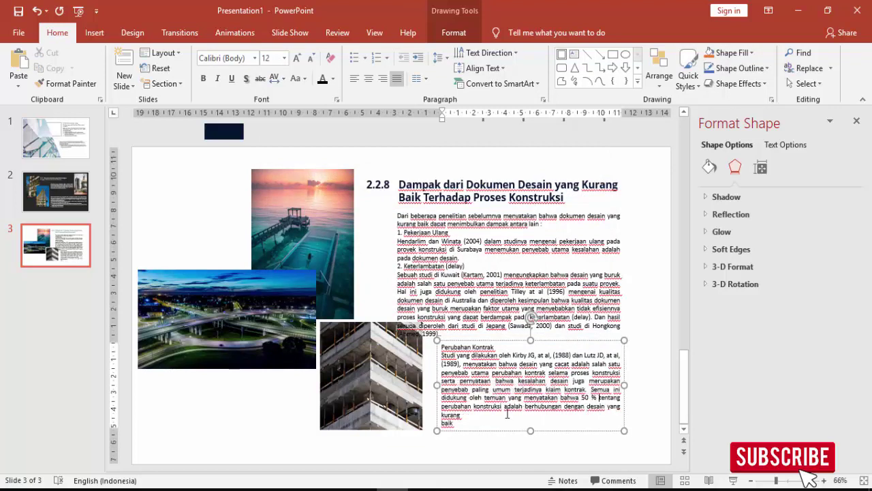
{"action": "left_click", "coordinate": [495, 414]}
{"action": "key", "text": "Delete"}
{"action": "left_click", "coordinate": [565, 434]}
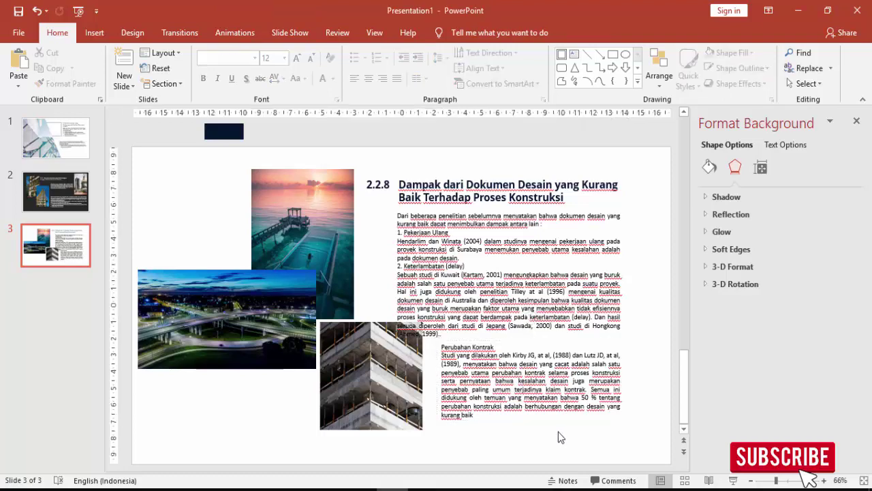
{"action": "scroll", "coordinate": [561, 418], "scroll_direction": "down", "scroll_amount": 2}
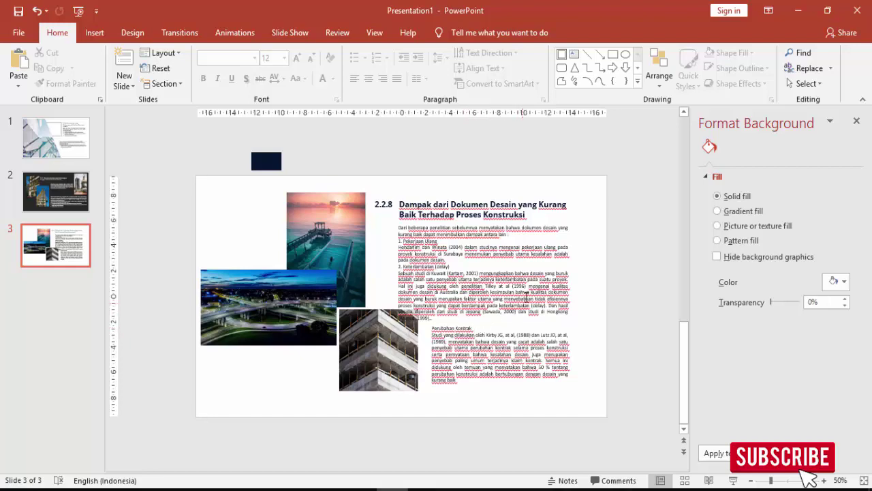
{"action": "scroll", "coordinate": [527, 296], "scroll_direction": "up", "scroll_amount": 2, "text": "ctrl"}
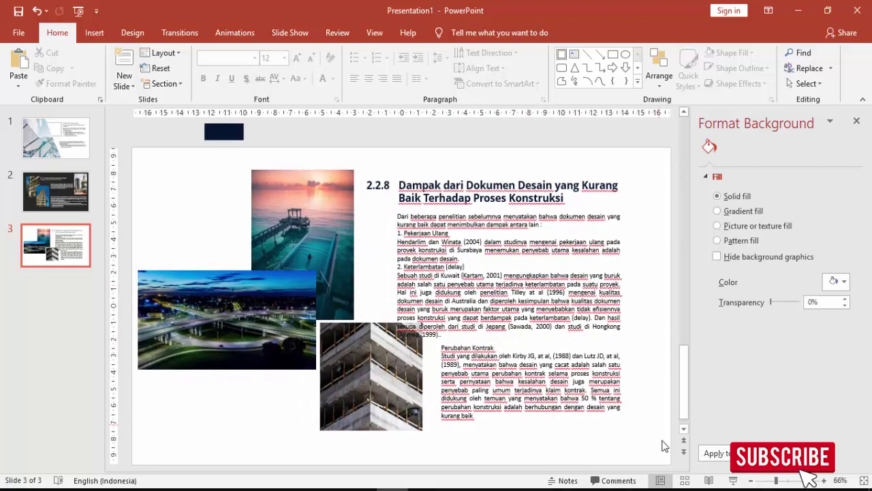
{"action": "left_click", "coordinate": [734, 480]}
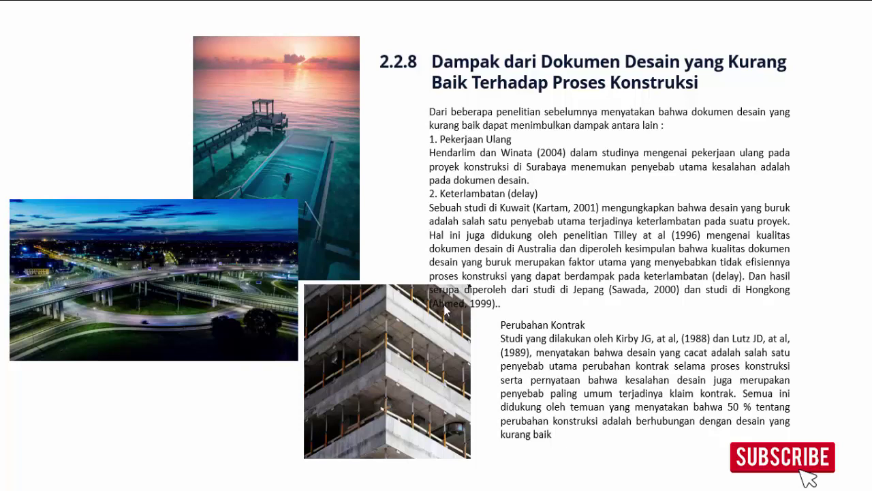
{"action": "key", "text": "Escape"}
Step: Shift the building, night highway and pier photos left into an overlapping collage, then run slide 3 as a slide show
{"action": "left_click_drag", "start_coordinate": [349, 343], "coordinate": [317, 343]}
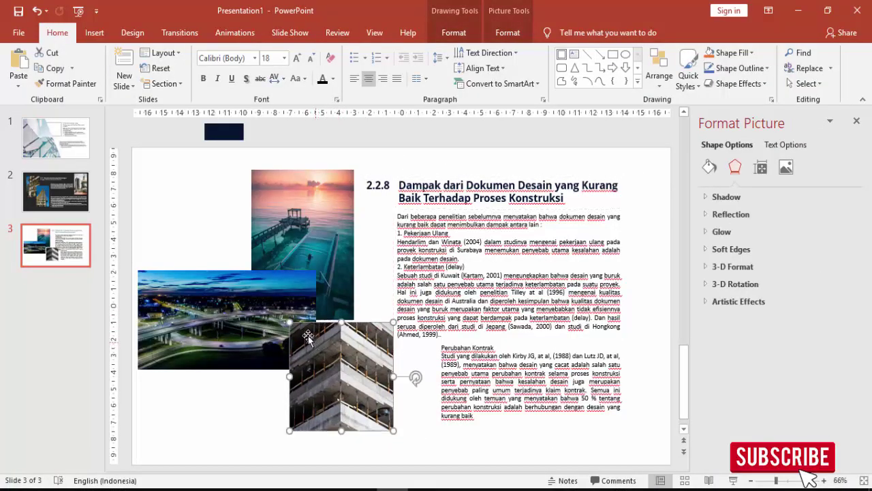
{"action": "left_click_drag", "start_coordinate": [261, 319], "coordinate": [232, 319]}
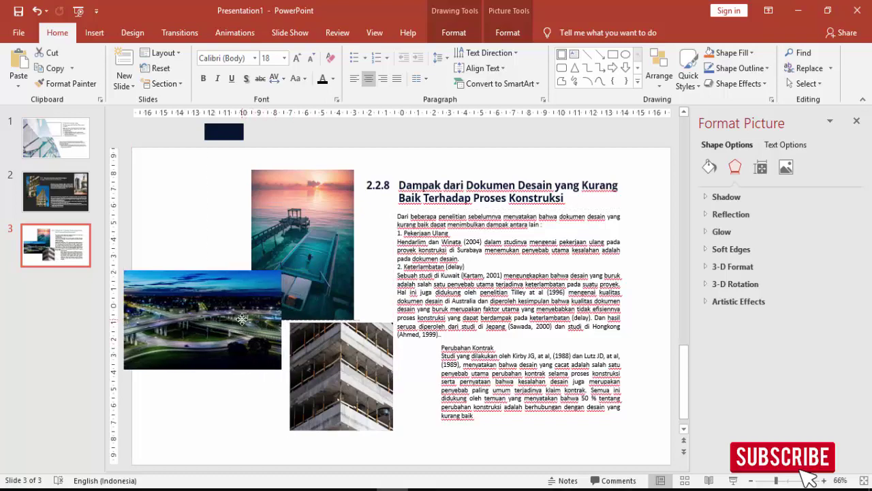
{"action": "scroll", "coordinate": [232, 319], "scroll_direction": "down", "scroll_amount": 2}
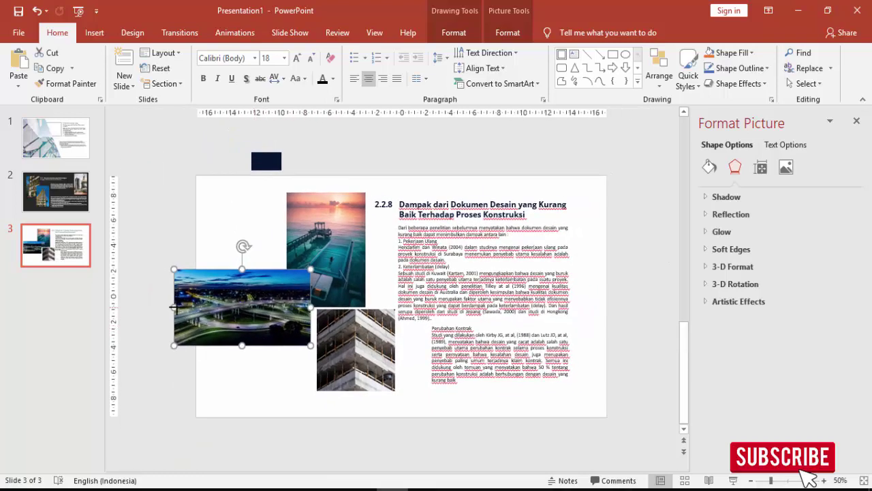
{"action": "left_click_drag", "start_coordinate": [174, 308], "coordinate": [197, 308]}
{"action": "left_click_drag", "start_coordinate": [355, 261], "coordinate": [337, 261]}
{"action": "scroll", "coordinate": [334, 262], "scroll_direction": "up", "scroll_amount": 2}
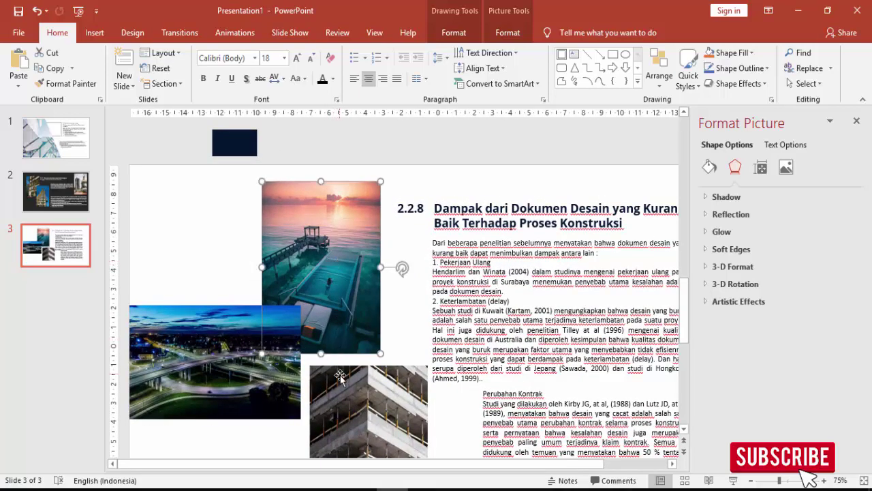
{"action": "left_click_drag", "start_coordinate": [341, 374], "coordinate": [341, 370]}
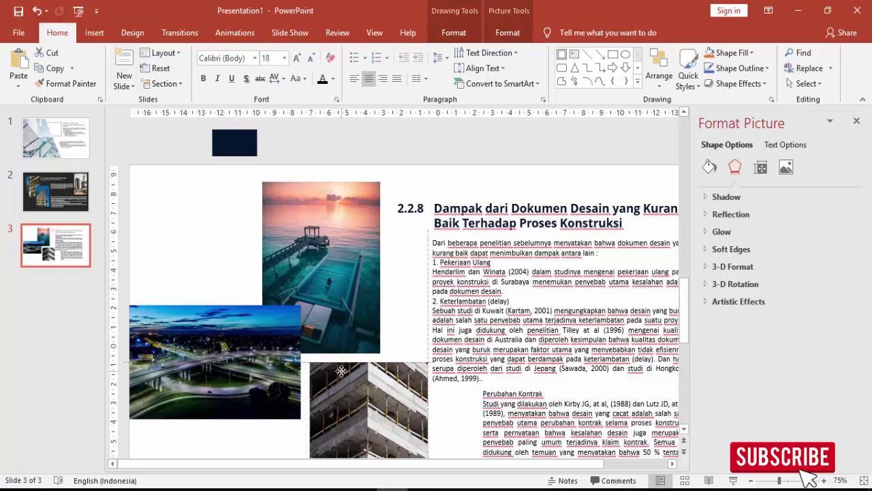
{"action": "scroll", "coordinate": [381, 373], "scroll_direction": "down", "scroll_amount": 2}
{"action": "left_click", "coordinate": [280, 391]}
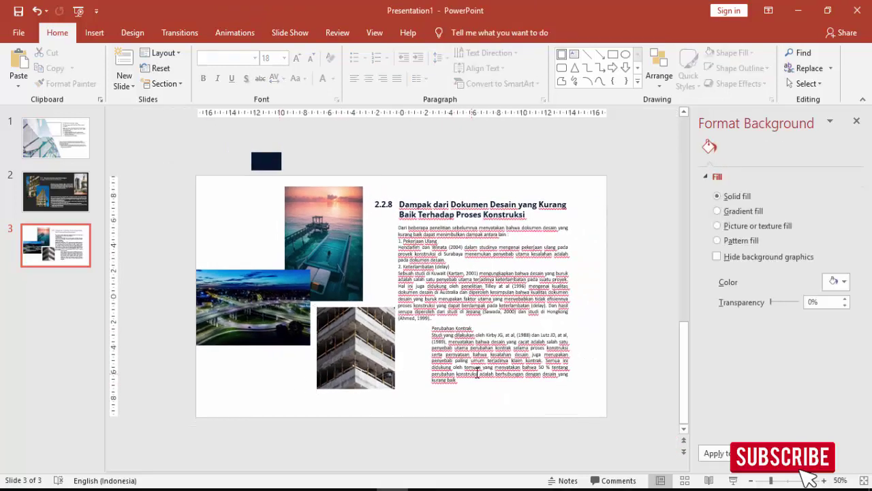
{"action": "left_click", "coordinate": [734, 480]}
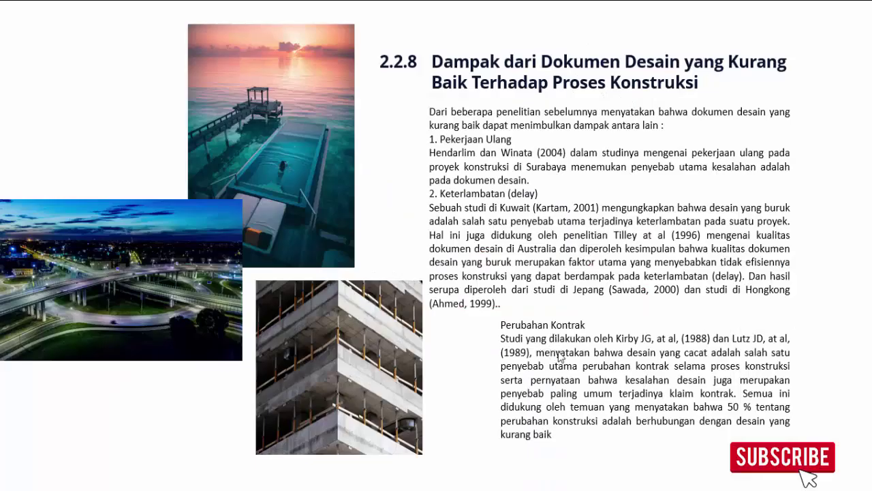
Step: Exit the slide show, return to slide 1, close Format Background and show the Animation Pane
{"action": "key", "text": "Escape"}
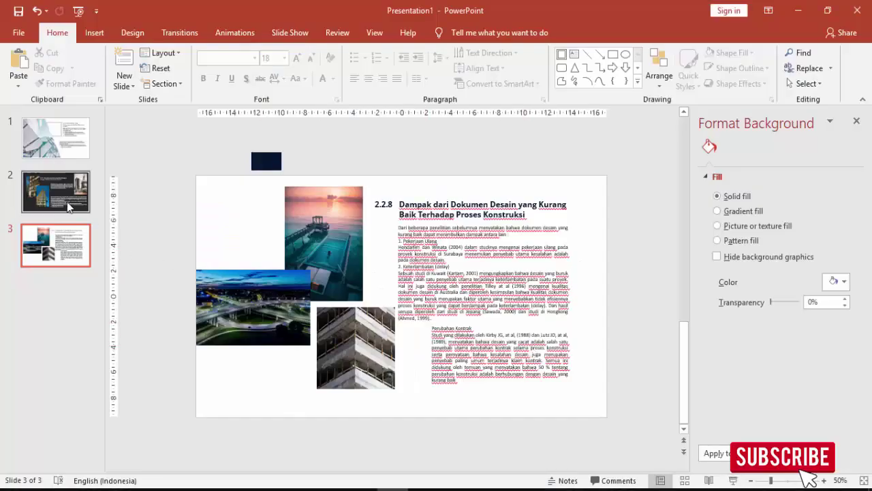
{"action": "left_click", "coordinate": [55, 140]}
{"action": "left_click", "coordinate": [83, 198]}
{"action": "left_click", "coordinate": [86, 253]}
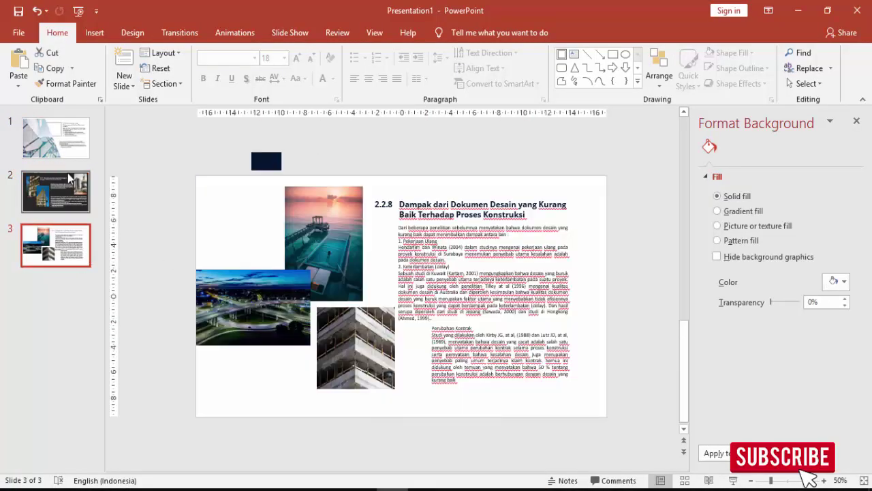
{"action": "left_click", "coordinate": [58, 140]}
{"action": "left_click", "coordinate": [857, 121]}
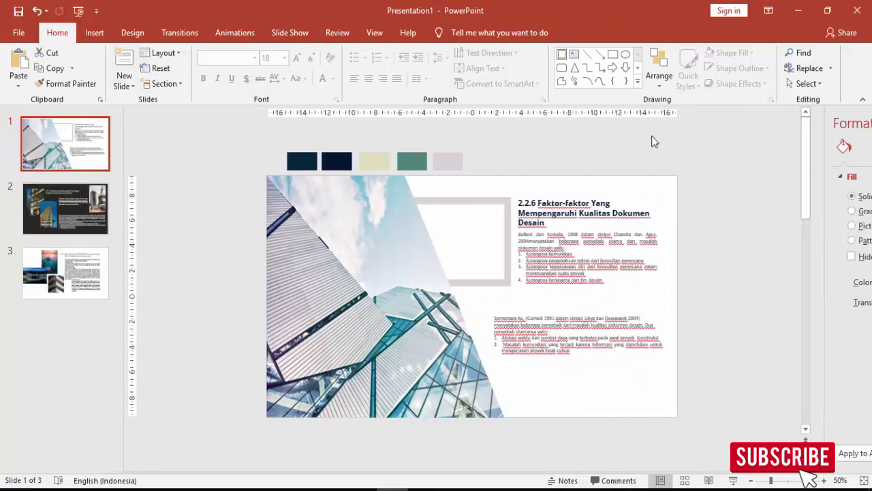
{"action": "left_click", "coordinate": [232, 31]}
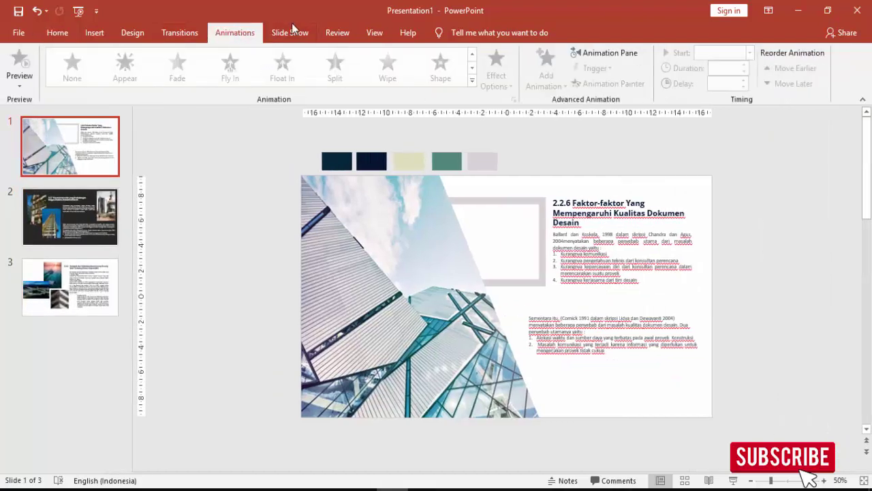
{"action": "left_click", "coordinate": [606, 54]}
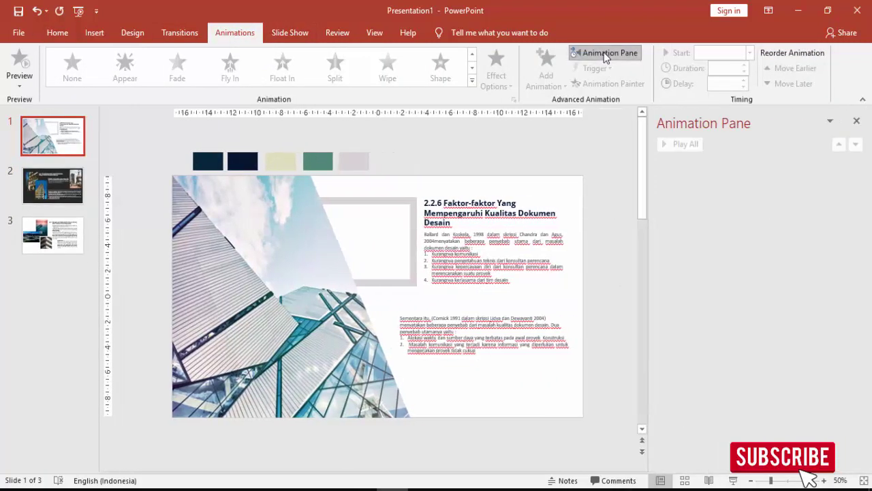
Step: Give the building photo (Rectangle 12) a Rise Up entrance from More Entrance Effects
{"action": "left_click", "coordinate": [280, 224]}
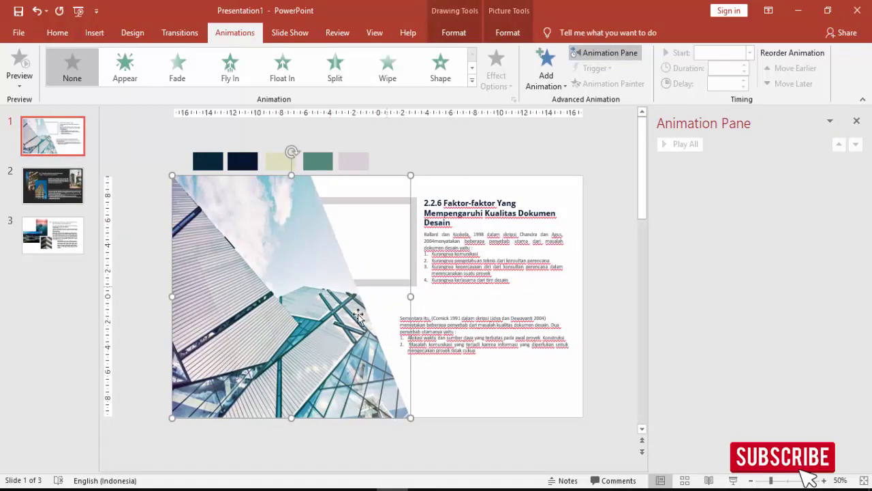
{"action": "left_click", "coordinate": [546, 68]}
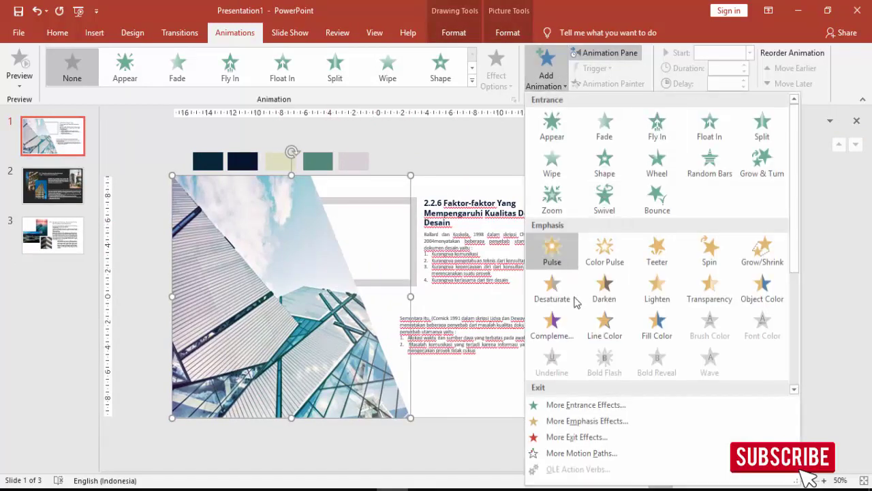
{"action": "left_click", "coordinate": [558, 407]}
{"action": "left_click_drag", "start_coordinate": [437, 104], "coordinate": [631, 133]}
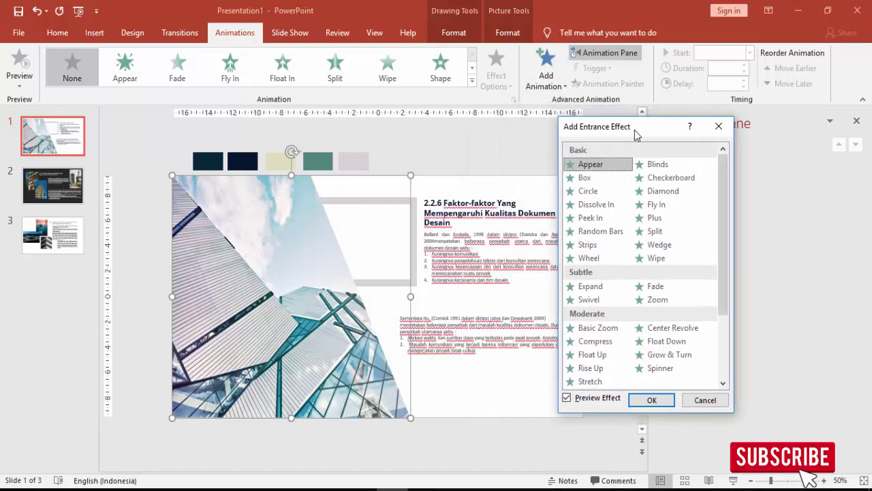
{"action": "scroll", "coordinate": [673, 327], "scroll_direction": "down", "scroll_amount": 2}
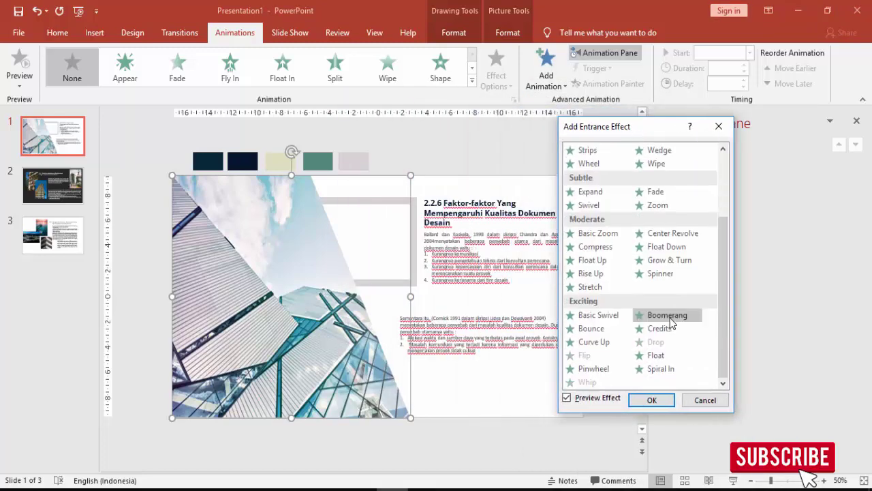
{"action": "left_click", "coordinate": [596, 334]}
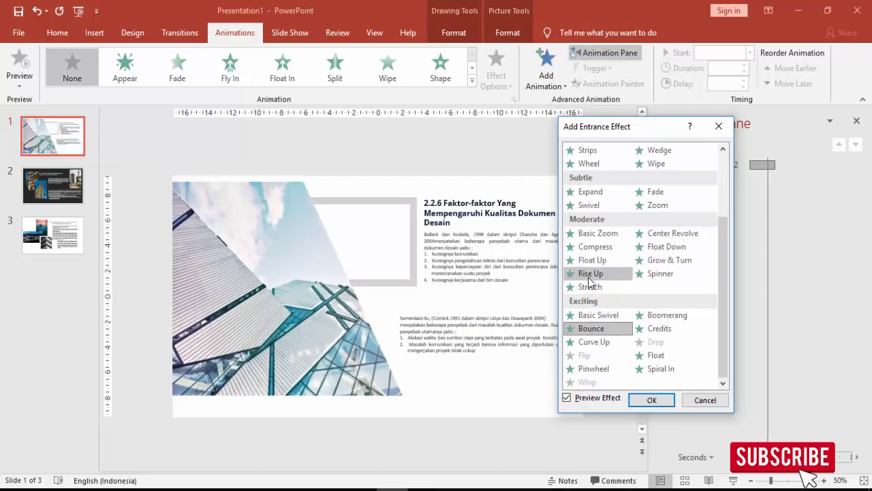
{"action": "left_click", "coordinate": [590, 273]}
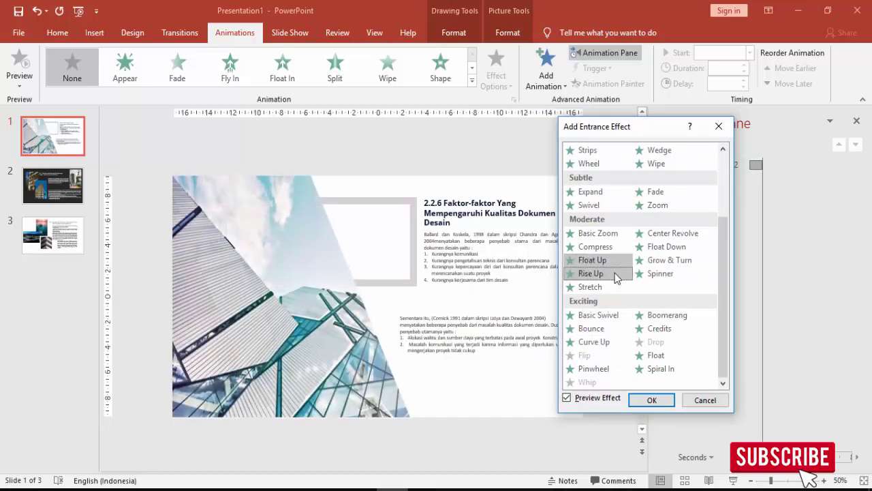
{"action": "left_click", "coordinate": [653, 400]}
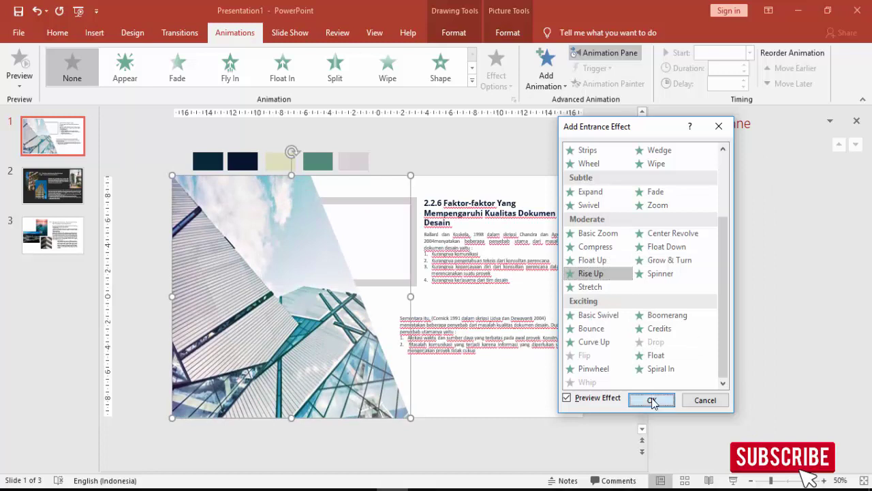
Step: Select the rectangle frame photo on slide 1
{"action": "left_click", "coordinate": [409, 203]}
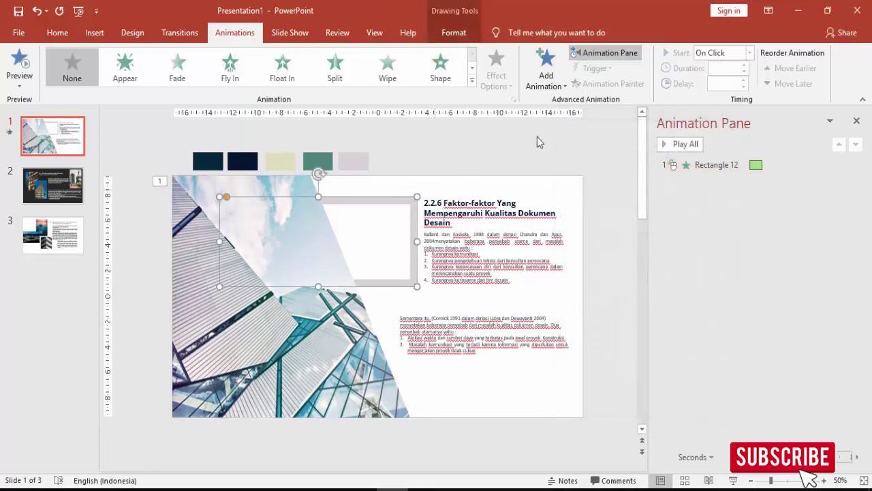
{"action": "left_click", "coordinate": [310, 327]}
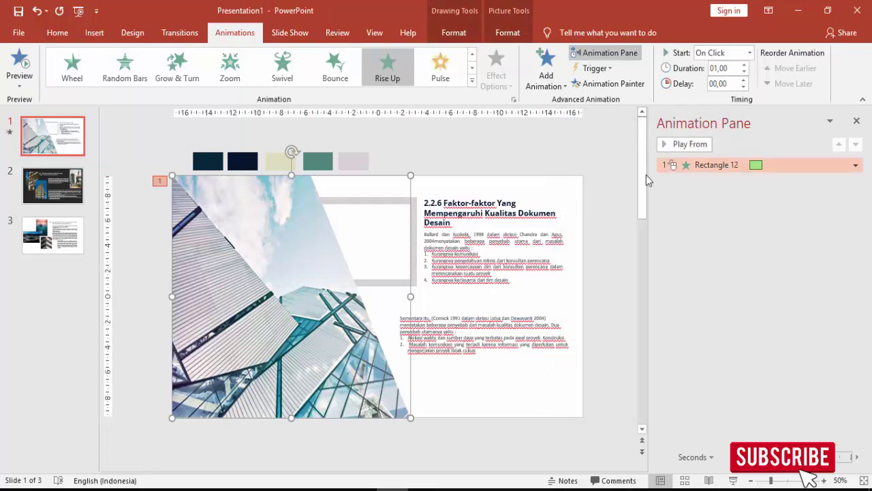
{"action": "left_click", "coordinate": [391, 207]}
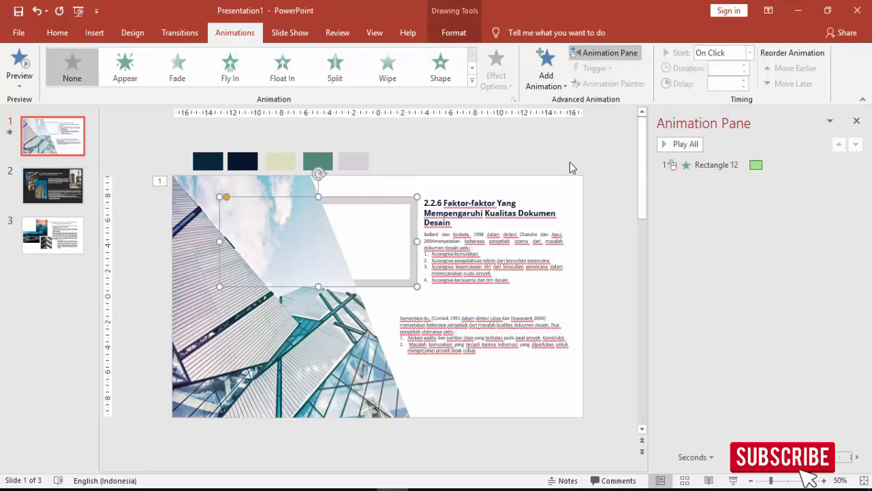
Step: Give Frame 13 a Fly In from the right entrance, With Previous and a 00,50 delay, and preview it
{"action": "left_click", "coordinate": [546, 78]}
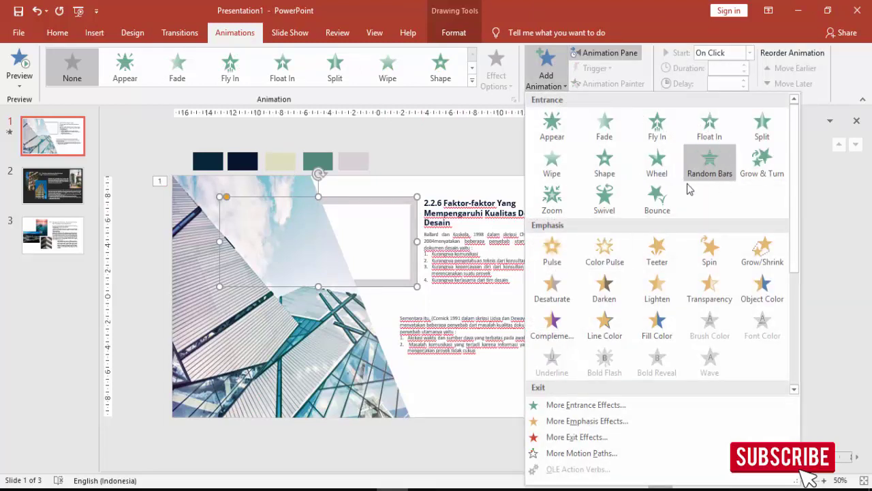
{"action": "left_click", "coordinate": [659, 130]}
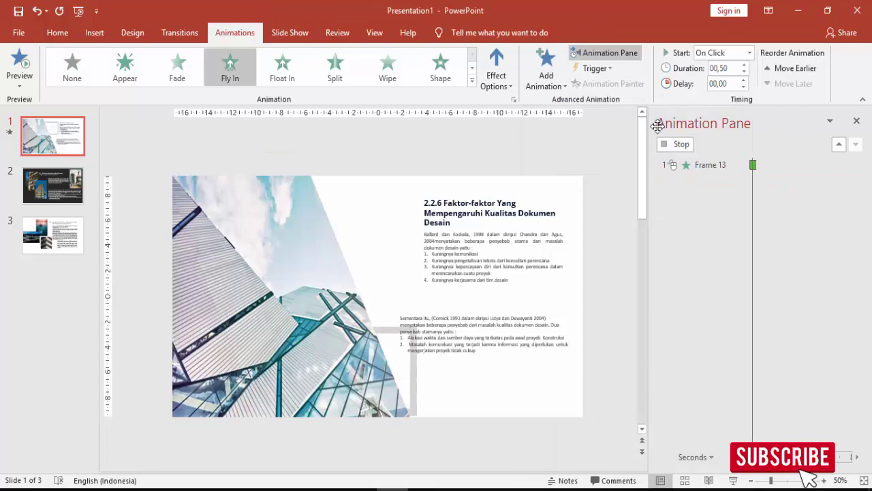
{"action": "left_click", "coordinate": [496, 68]}
{"action": "left_click", "coordinate": [536, 301]}
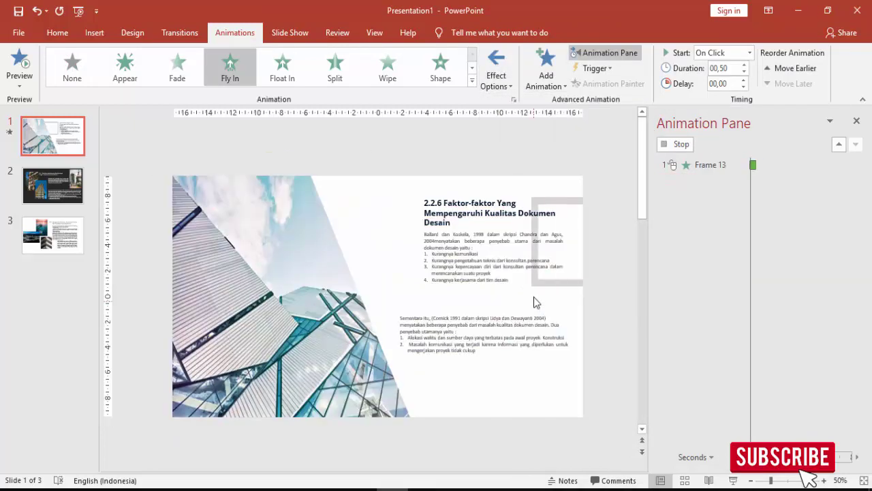
{"action": "left_click", "coordinate": [749, 53]}
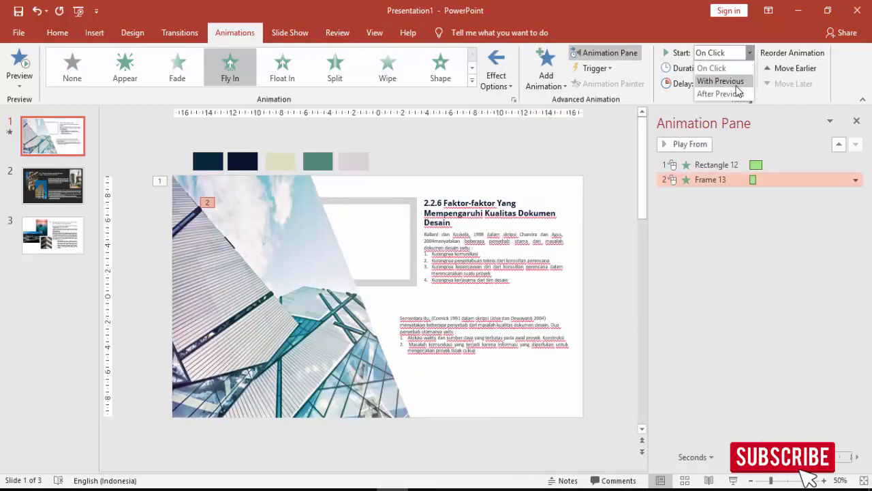
{"action": "left_click", "coordinate": [720, 80]}
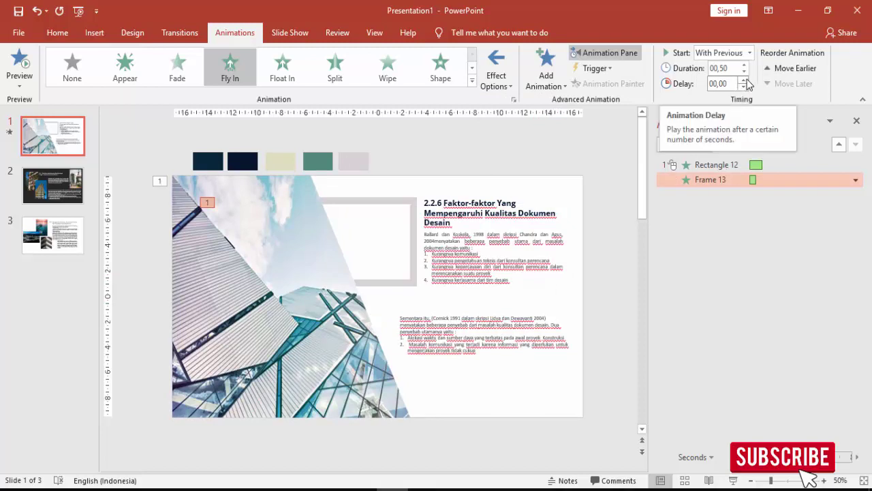
{"action": "left_click", "coordinate": [747, 79]}
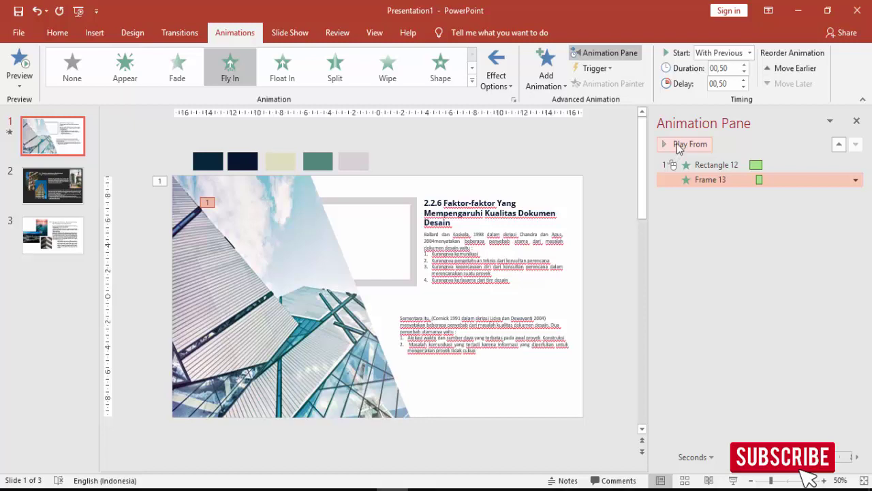
{"action": "left_click", "coordinate": [684, 144]}
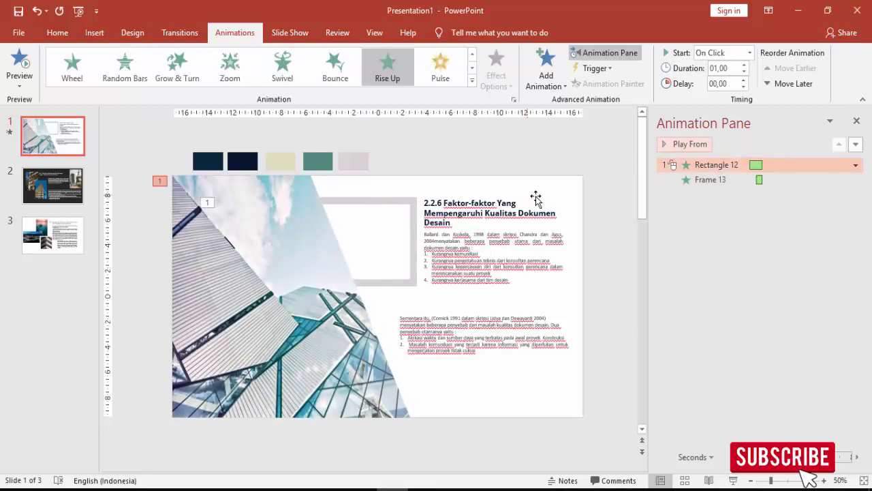
Step: Indent the title's wrapped lines on the ruler so they align under 'Faktor-faktor'
{"action": "left_click", "coordinate": [500, 214]}
{"action": "left_click", "coordinate": [516, 198]}
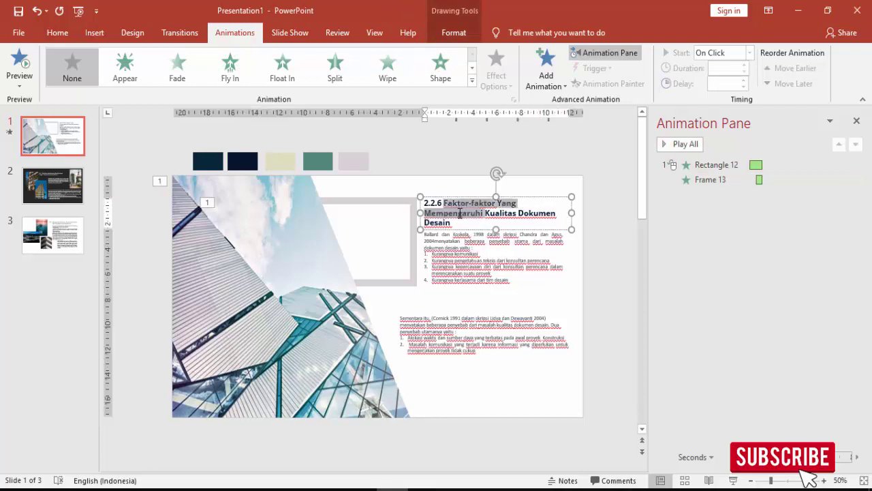
{"action": "left_click_drag", "start_coordinate": [446, 203], "coordinate": [451, 223]}
{"action": "scroll", "coordinate": [483, 176], "scroll_direction": "up", "scroll_amount": 1}
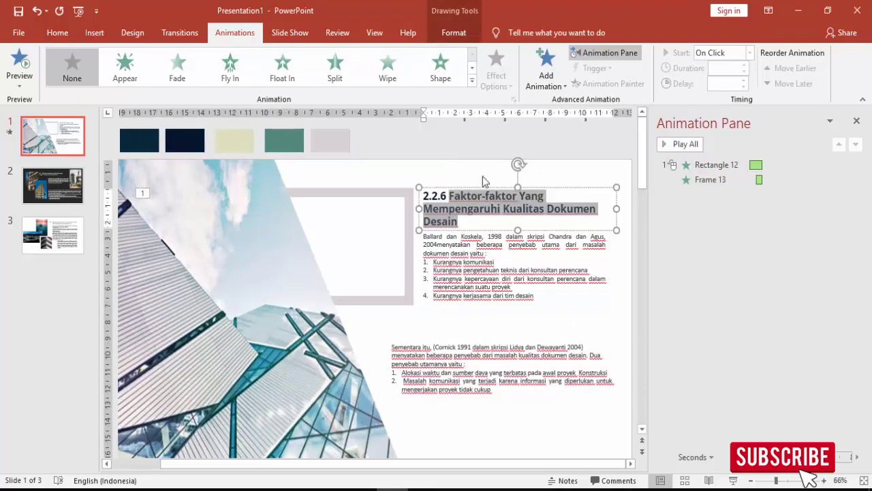
{"action": "left_click", "coordinate": [452, 118]}
{"action": "left_click_drag", "start_coordinate": [423, 117], "coordinate": [451, 117]}
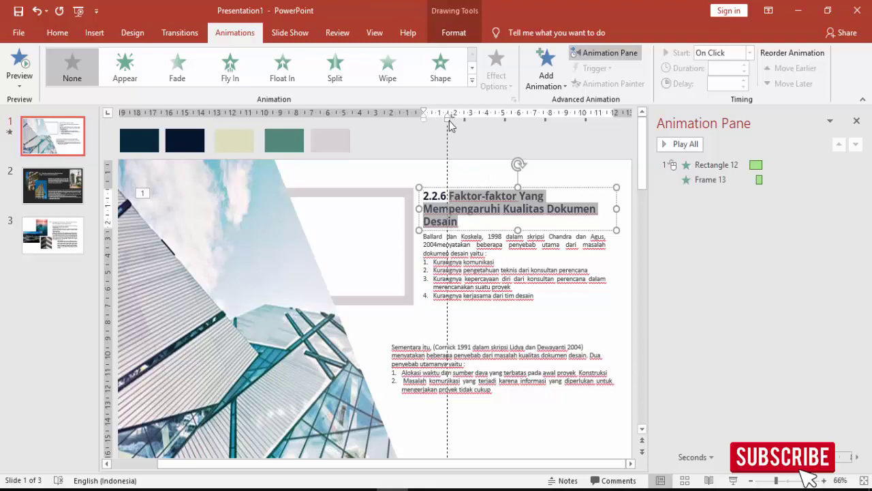
{"action": "left_click", "coordinate": [545, 198]}
{"action": "scroll", "coordinate": [594, 198], "scroll_direction": "down", "scroll_amount": 1}
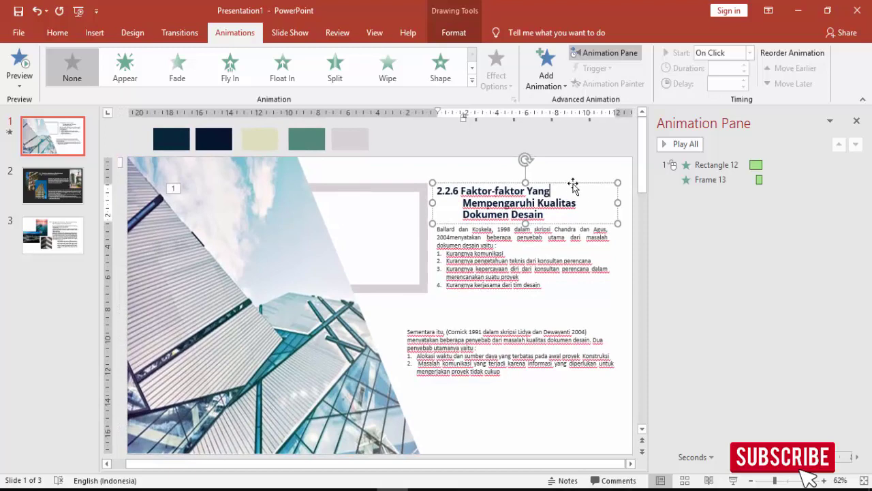
Step: Give the 2.2.6 title a Whip entrance with 00,25 duration and preview it
{"action": "left_click", "coordinate": [545, 66]}
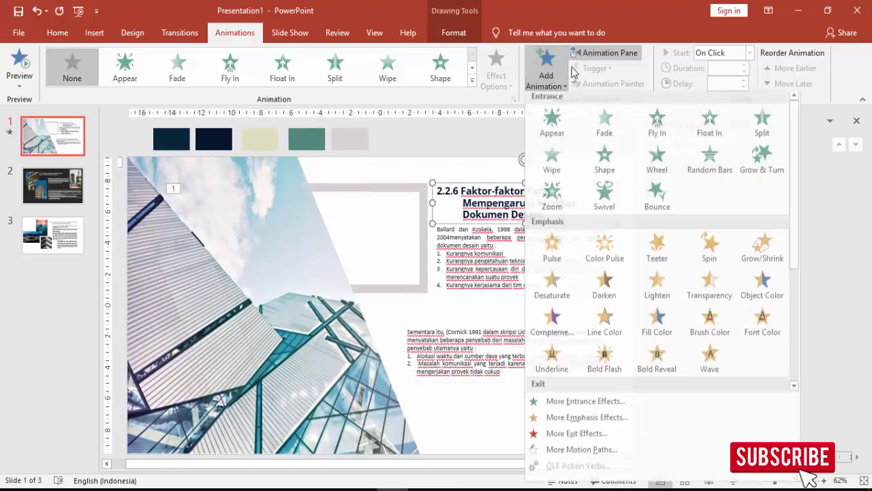
{"action": "left_click", "coordinate": [595, 406]}
{"action": "left_click_drag", "start_coordinate": [389, 123], "coordinate": [237, 142]}
{"action": "scroll", "coordinate": [284, 277], "scroll_direction": "down", "scroll_amount": 2}
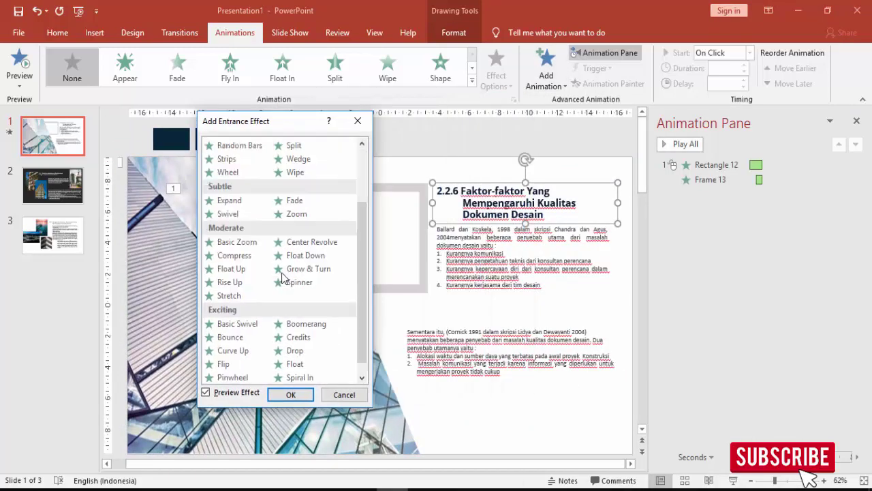
{"action": "scroll", "coordinate": [283, 277], "scroll_direction": "down", "scroll_amount": 1}
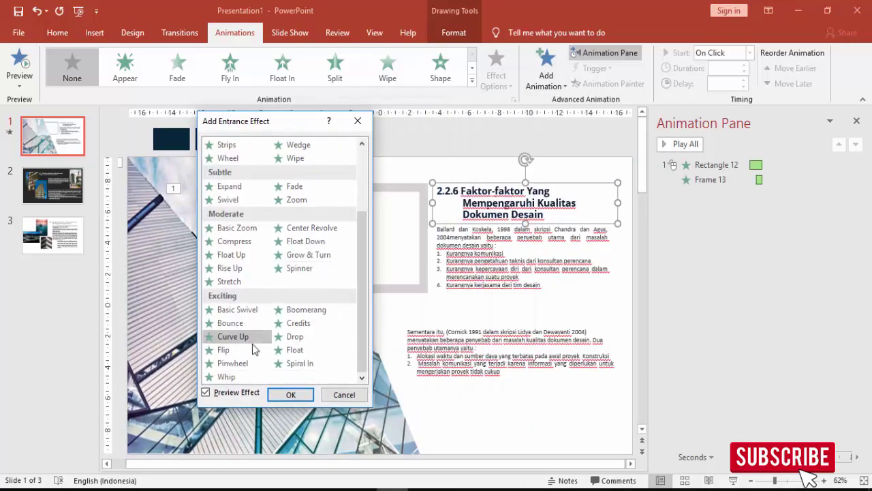
{"action": "left_click", "coordinate": [235, 377]}
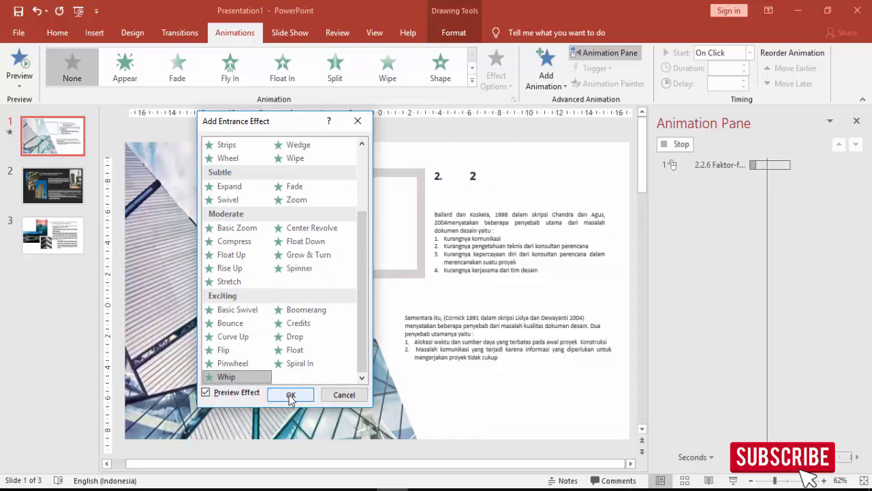
{"action": "left_click", "coordinate": [288, 394]}
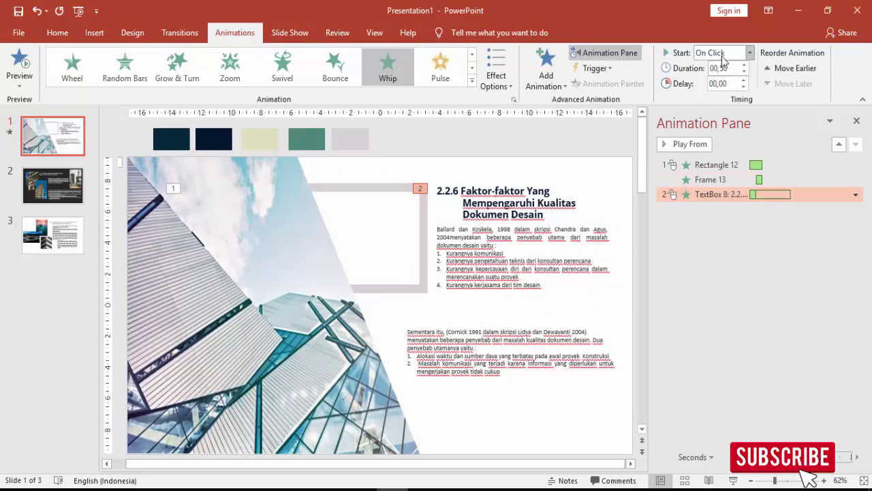
{"action": "left_click", "coordinate": [745, 72]}
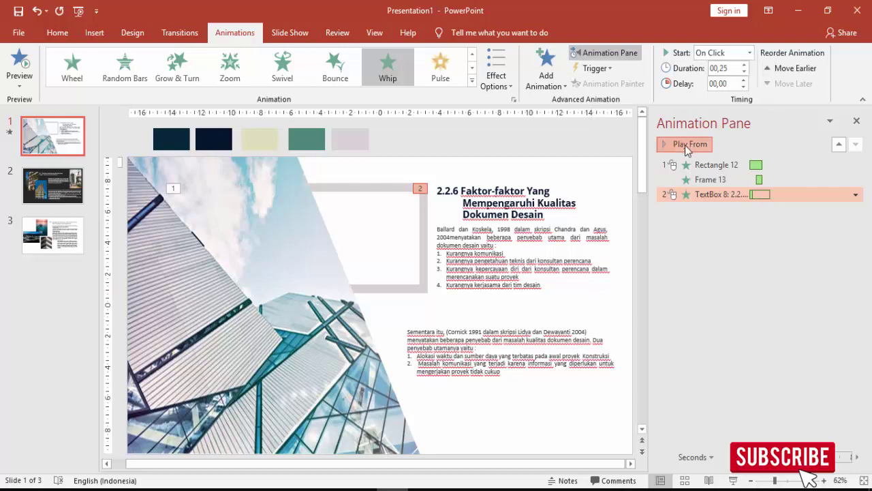
{"action": "left_click", "coordinate": [684, 146]}
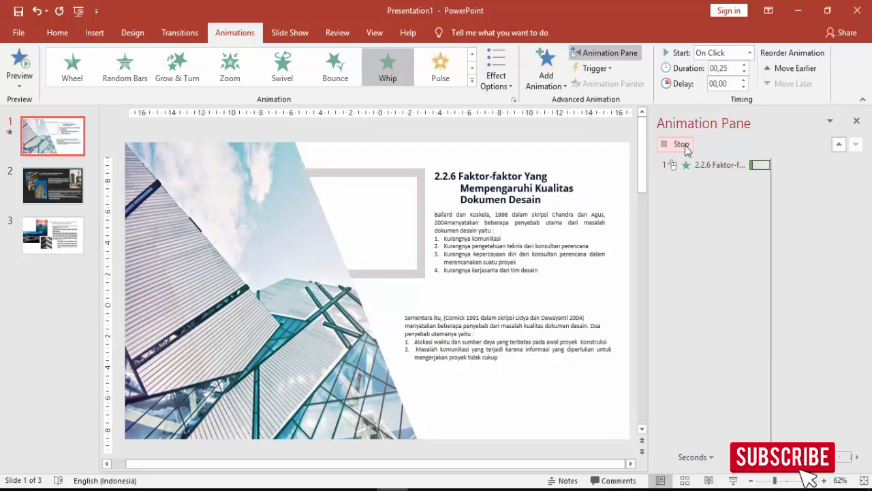
{"action": "left_click", "coordinate": [570, 222]}
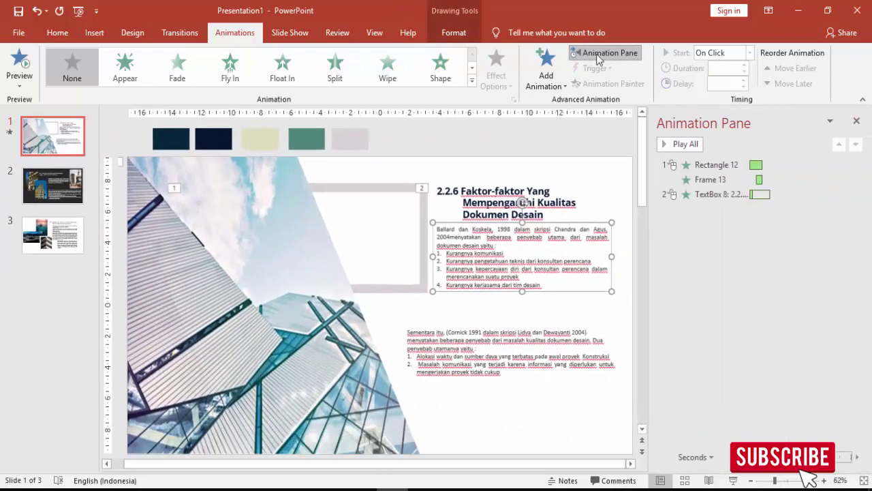
Step: Give the upper body text a Rise Up entrance starting After Previous, and preview it
{"action": "left_click", "coordinate": [548, 66]}
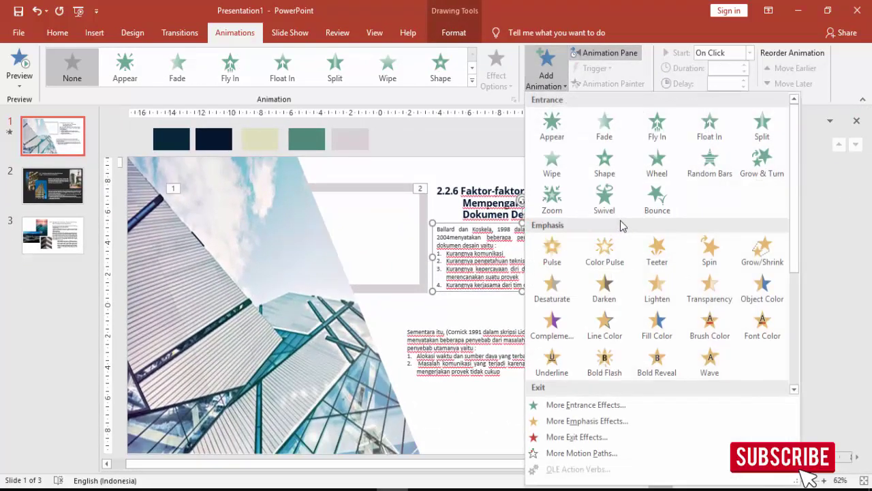
{"action": "left_click", "coordinate": [584, 405]}
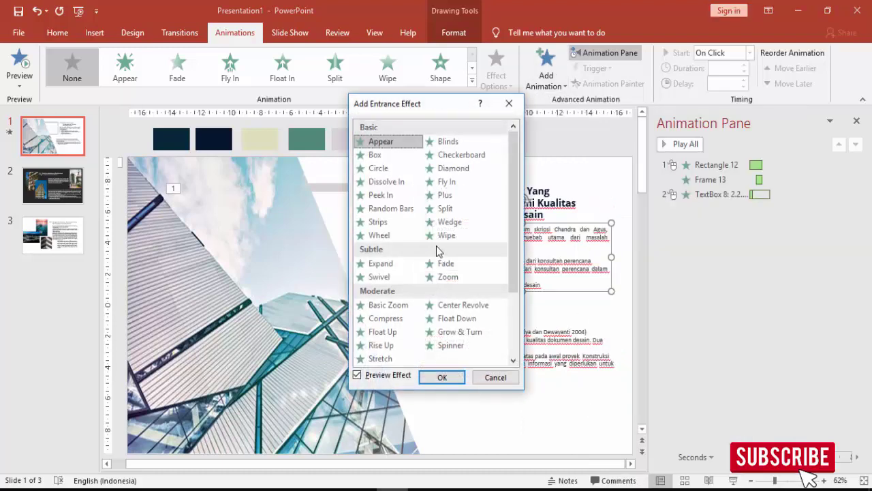
{"action": "scroll", "coordinate": [437, 249], "scroll_direction": "down", "scroll_amount": 3}
{"action": "left_click_drag", "start_coordinate": [456, 102], "coordinate": [338, 107]}
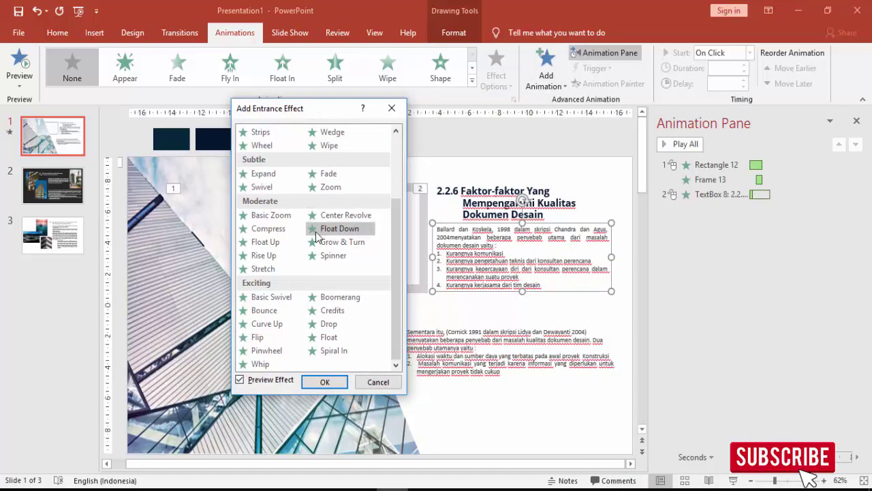
{"action": "left_click", "coordinate": [269, 258]}
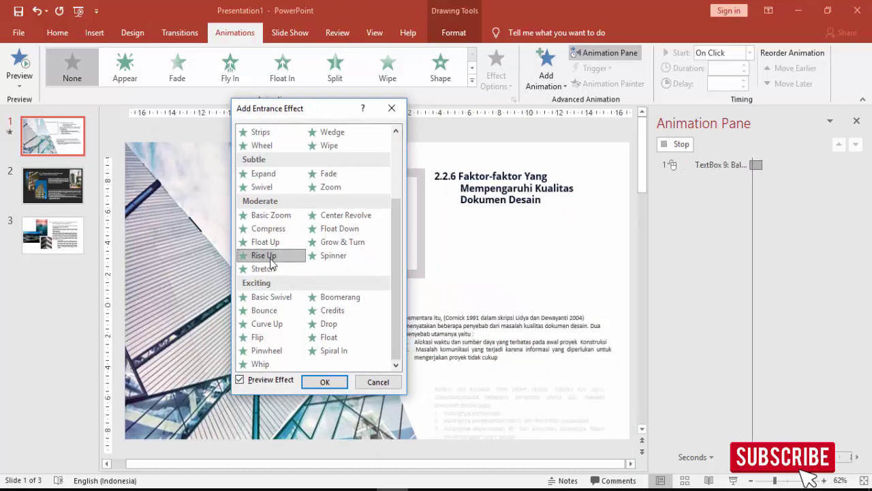
{"action": "left_click", "coordinate": [323, 381]}
{"action": "left_click", "coordinate": [750, 52]}
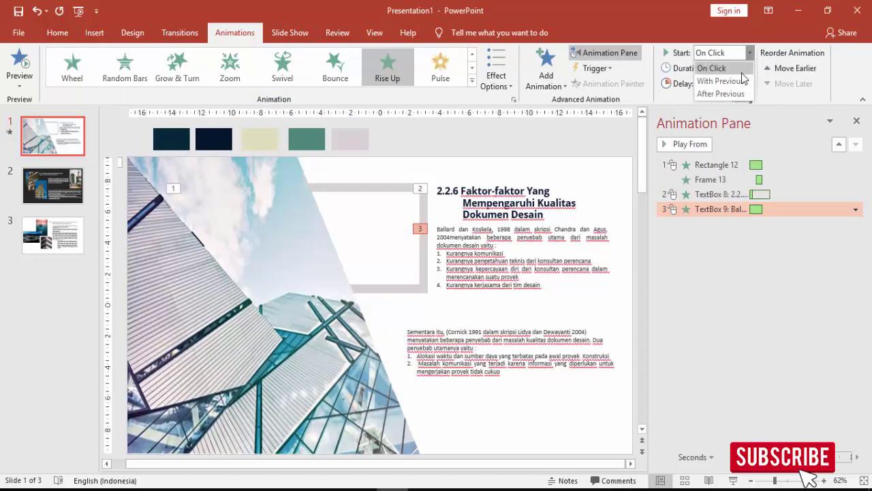
{"action": "left_click", "coordinate": [726, 94]}
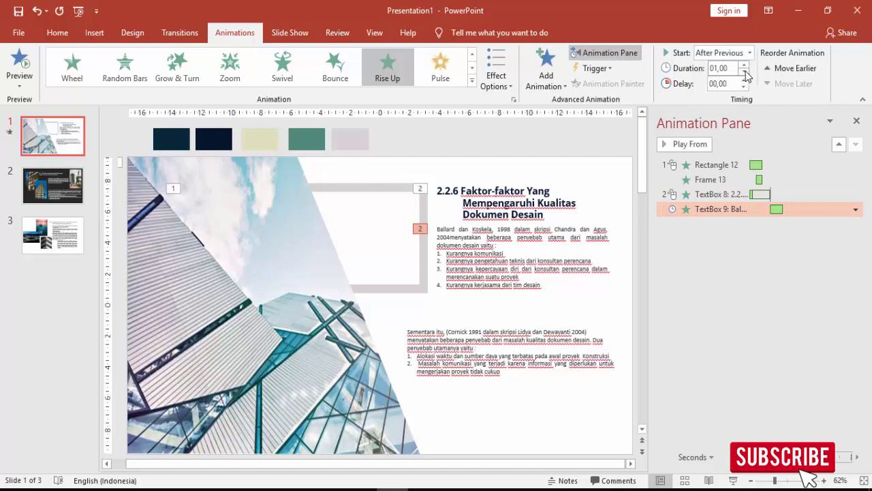
{"action": "left_click", "coordinate": [699, 143]}
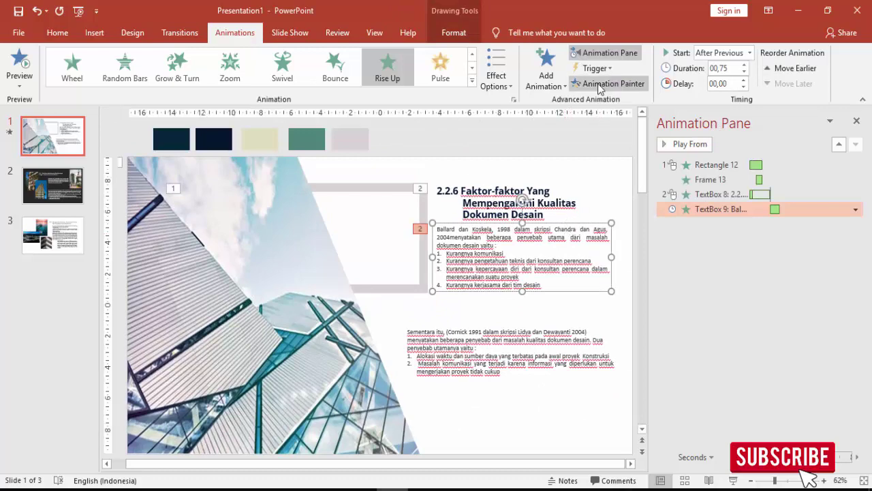
Step: Copy that animation to the lower text box with Animation Painter, preview the sequence, and open slide 2
{"action": "left_click", "coordinate": [599, 84]}
{"action": "left_click", "coordinate": [535, 352]}
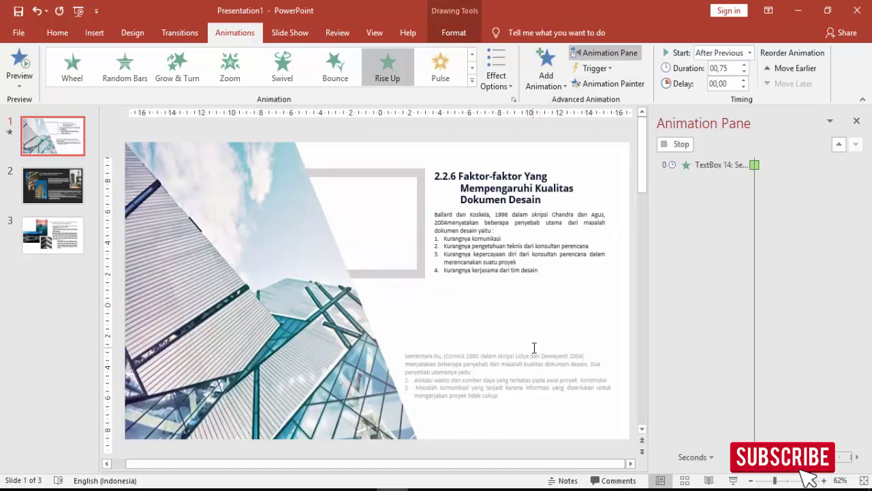
{"action": "left_click", "coordinate": [716, 165]}
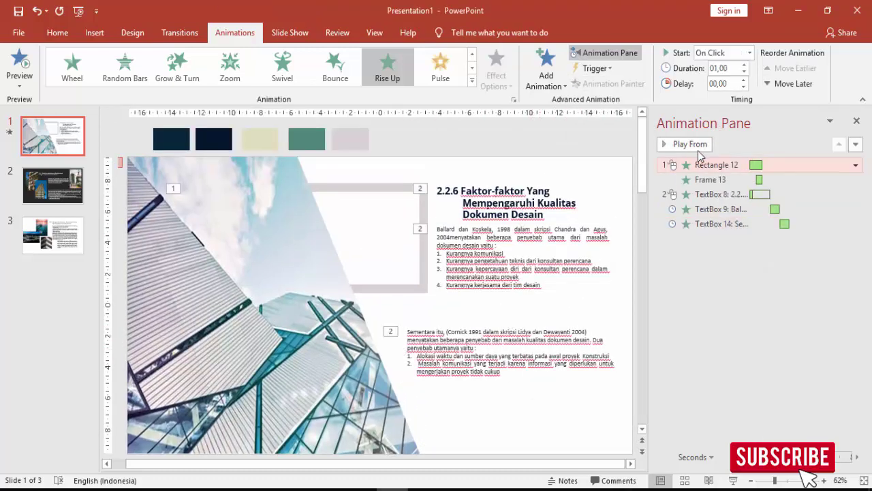
{"action": "left_click", "coordinate": [678, 144]}
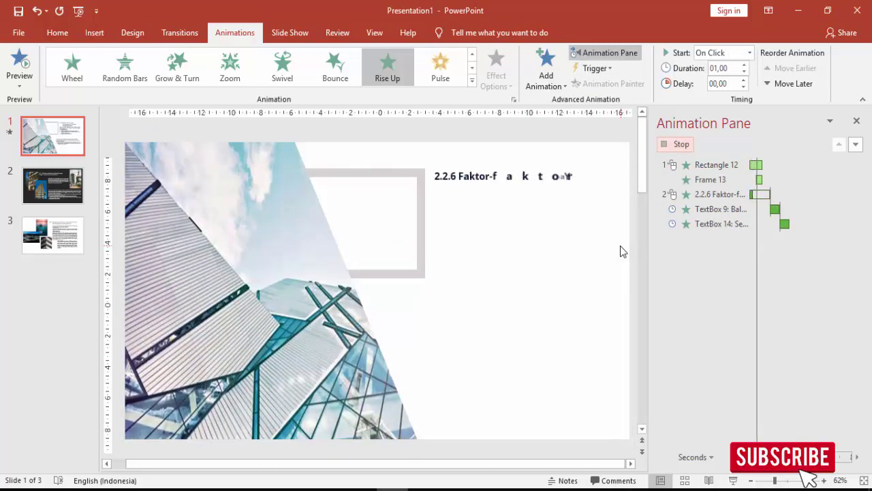
{"action": "left_click", "coordinate": [65, 187]}
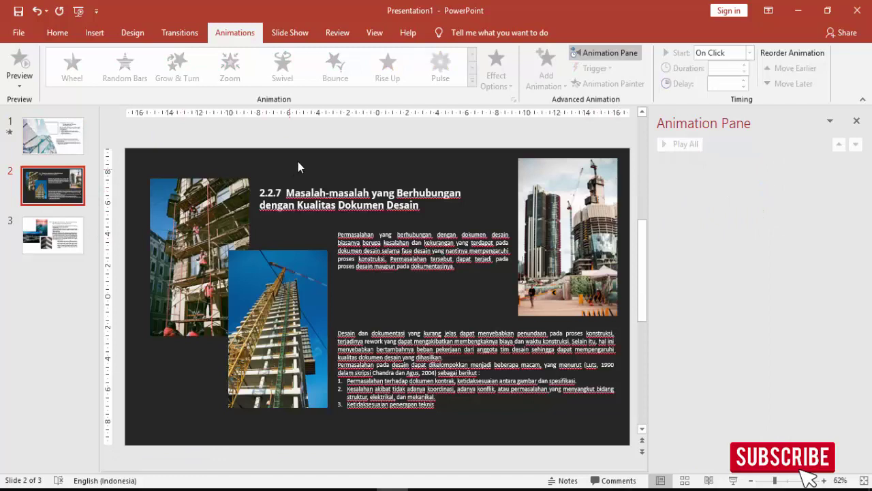
Step: Give the scaffolding photo a Fly In entrance from the bottom
{"action": "left_click", "coordinate": [217, 240]}
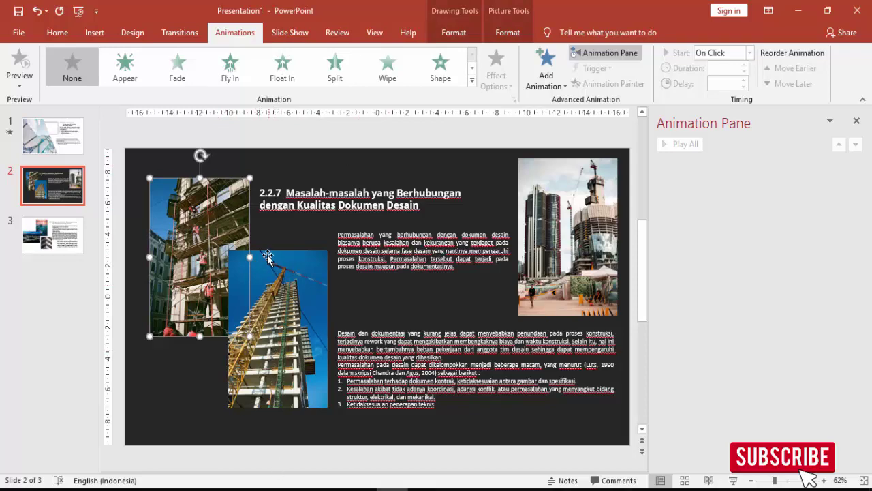
{"action": "left_click", "coordinate": [545, 67]}
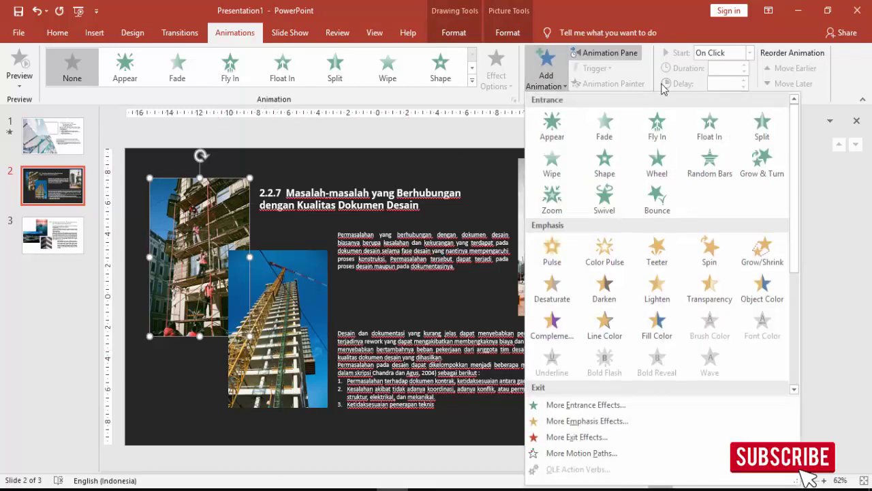
{"action": "left_click", "coordinate": [664, 126]}
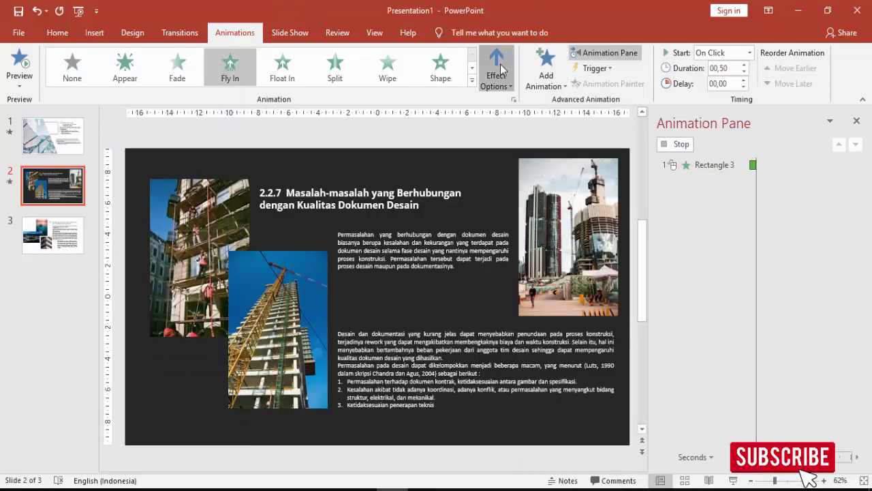
{"action": "left_click", "coordinate": [499, 69]}
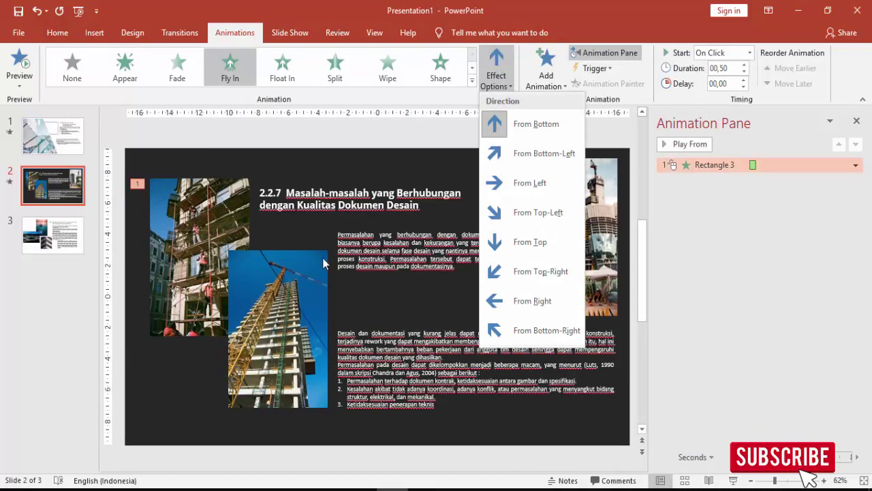
{"action": "left_click", "coordinate": [207, 257]}
Step: Copy the Fly In onto the crane photo with Animation Painter and make it fly from the top
{"action": "left_click", "coordinate": [276, 263]}
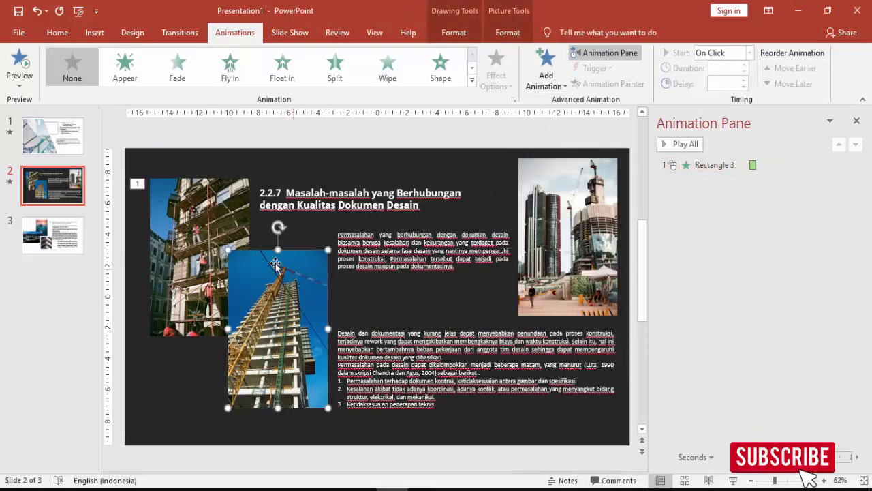
{"action": "left_click", "coordinate": [220, 220]}
{"action": "left_click", "coordinate": [586, 83]}
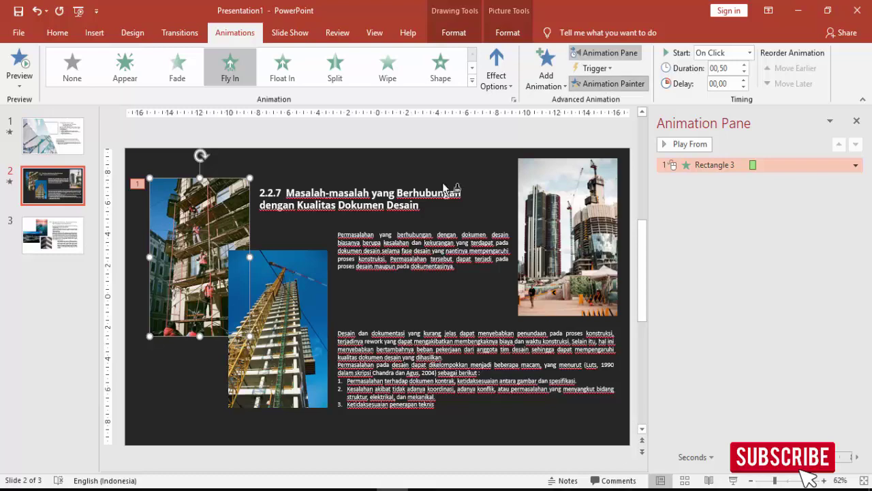
{"action": "left_click", "coordinate": [273, 298]}
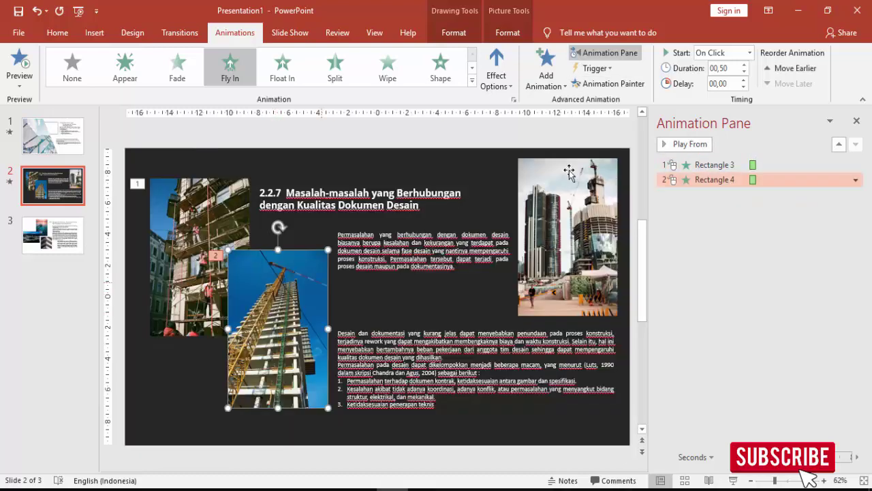
{"action": "left_click", "coordinate": [497, 68]}
{"action": "left_click", "coordinate": [530, 242]}
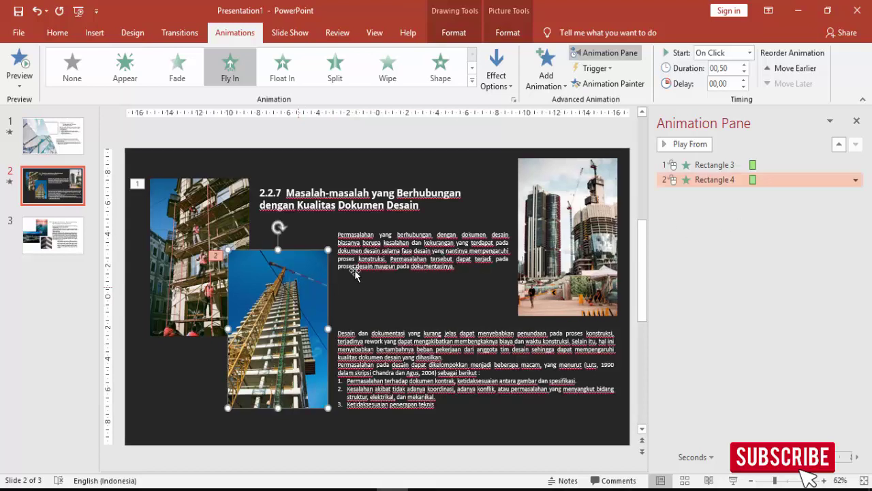
Step: Set the crane photo's animation to start With Previous, lasting 0,75 seconds
{"action": "left_click", "coordinate": [749, 53]}
{"action": "left_click", "coordinate": [715, 66]}
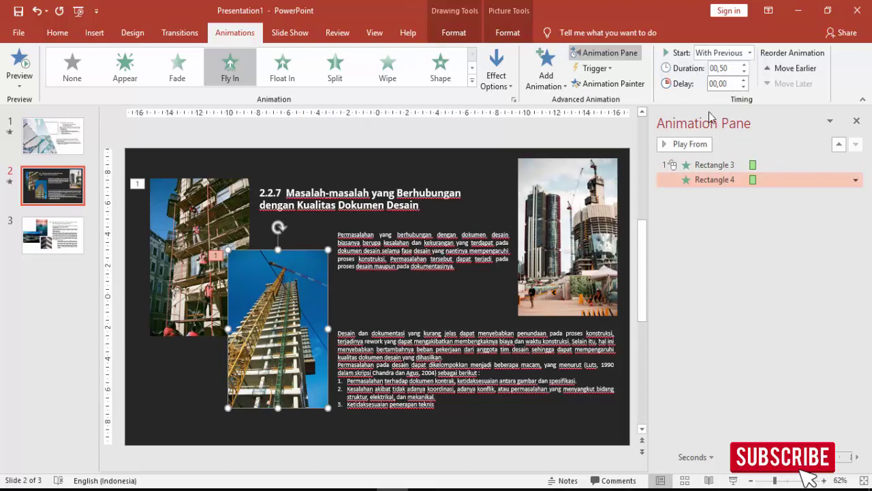
{"action": "left_click", "coordinate": [690, 146]}
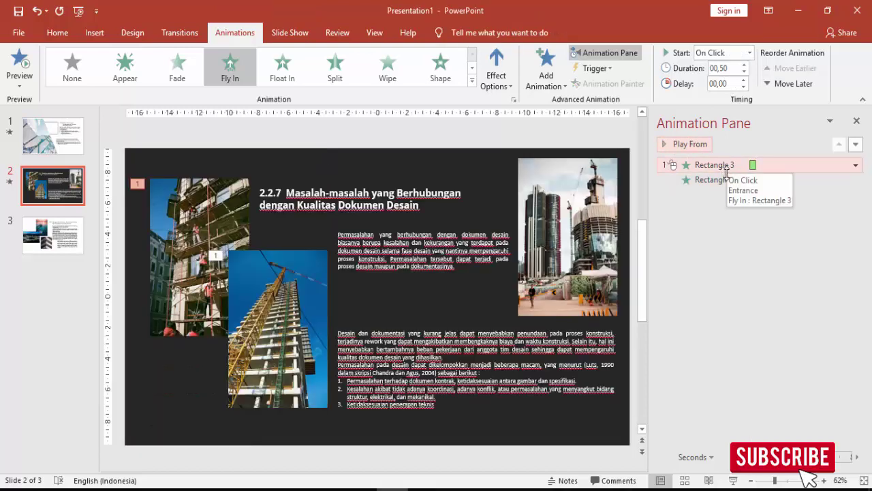
{"action": "left_click", "coordinate": [747, 65]}
{"action": "left_click", "coordinate": [747, 65]}
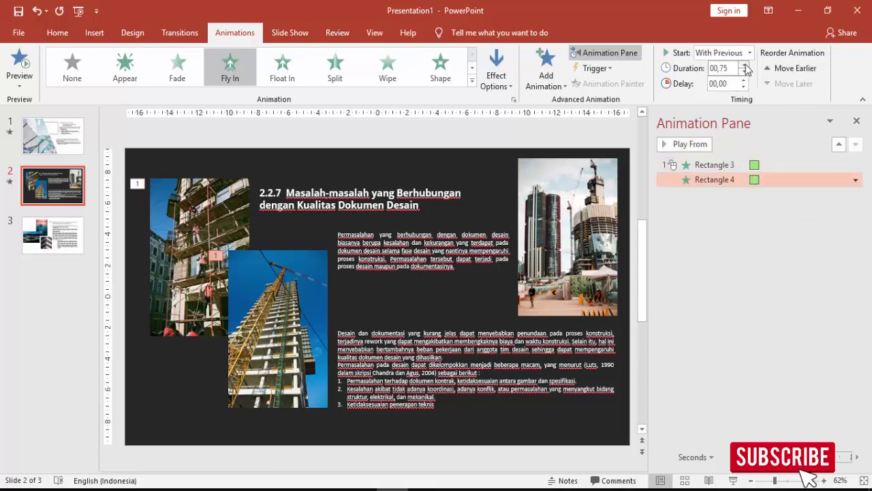
Step: Add a bounce end to Rectangle 3's fly-in in Effect Options
{"action": "left_click", "coordinate": [777, 165]}
{"action": "right_click", "coordinate": [777, 167]}
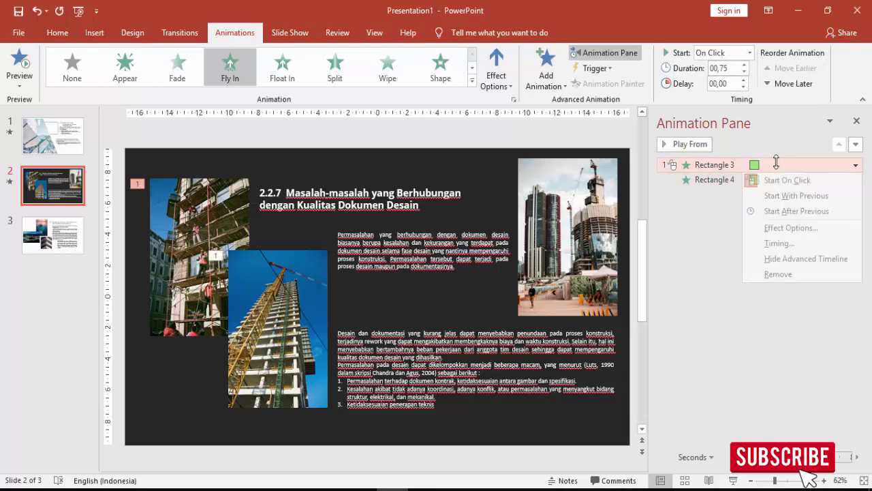
{"action": "left_click", "coordinate": [781, 229]}
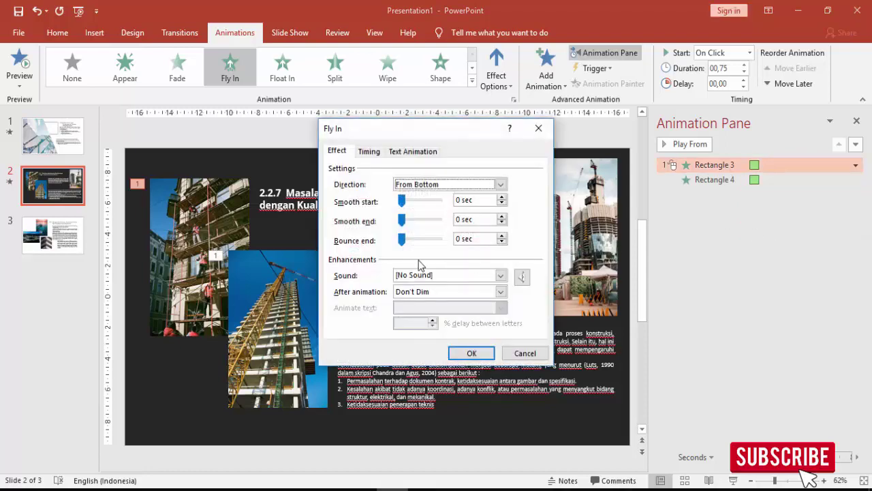
{"action": "left_click_drag", "start_coordinate": [407, 240], "coordinate": [415, 242]}
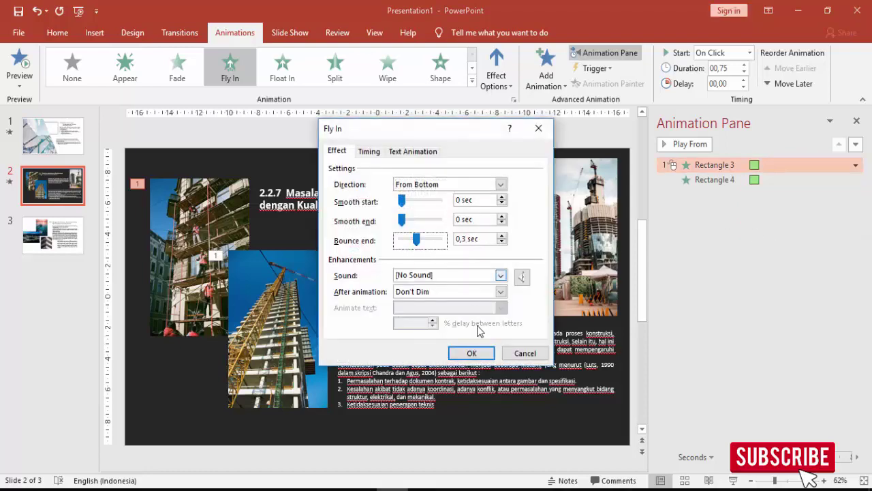
{"action": "left_click", "coordinate": [472, 352]}
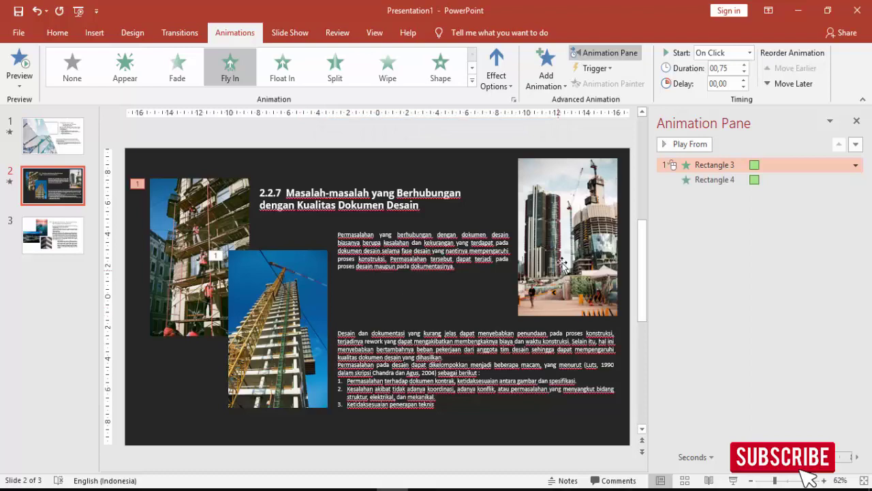
Step: Give Rectangle 4's fly-in a 0,3 sec bounce end
{"action": "left_click", "coordinate": [724, 180]}
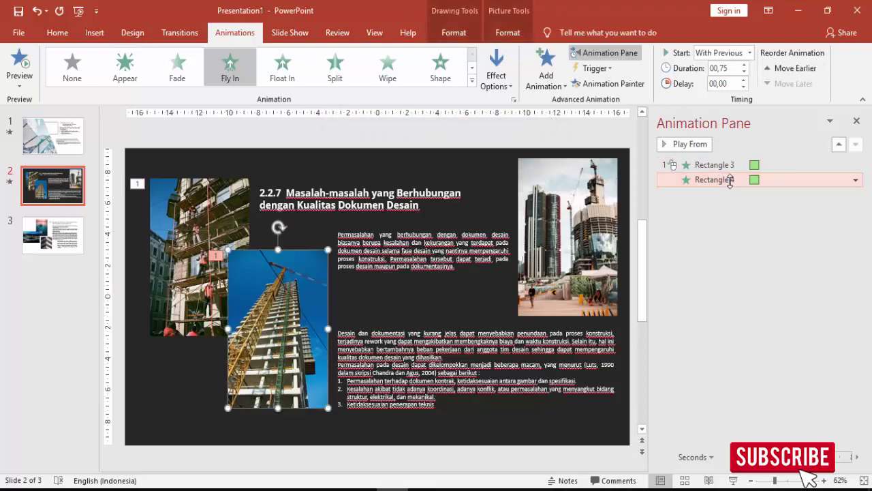
{"action": "left_click", "coordinate": [856, 180]}
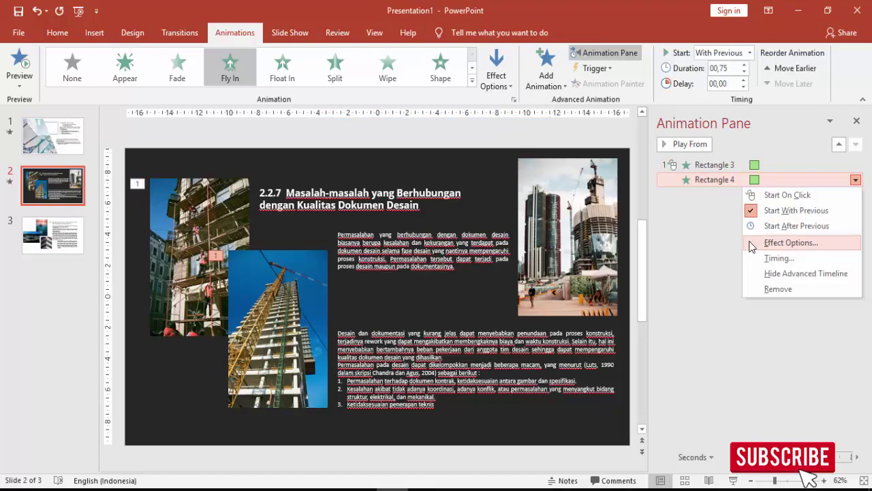
{"action": "left_click", "coordinate": [751, 243]}
{"action": "left_click_drag", "start_coordinate": [401, 239], "coordinate": [413, 244]}
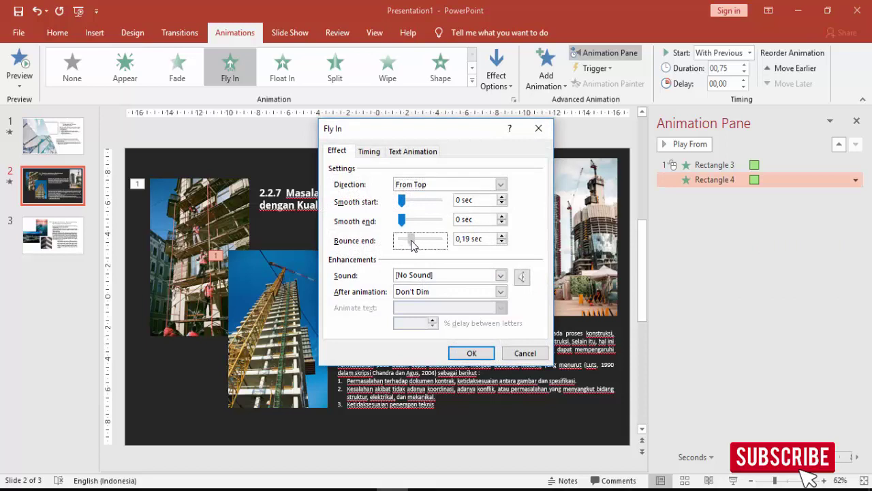
{"action": "left_click", "coordinate": [506, 237]}
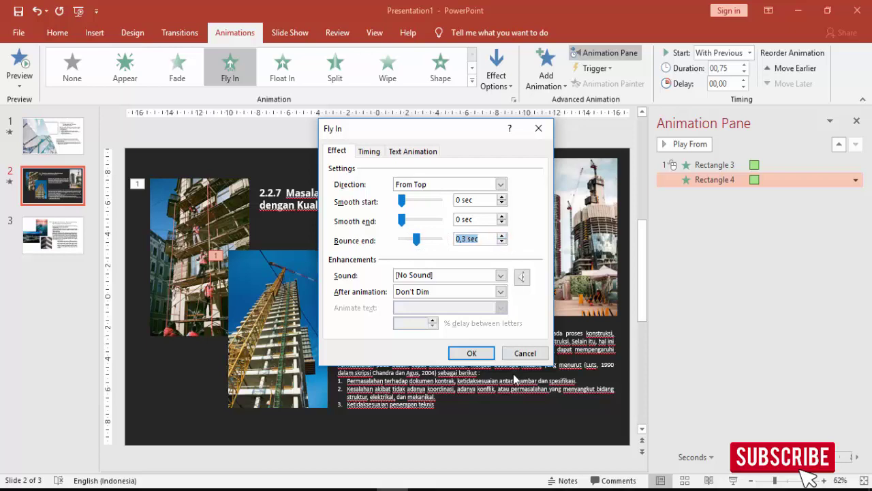
{"action": "left_click", "coordinate": [483, 354]}
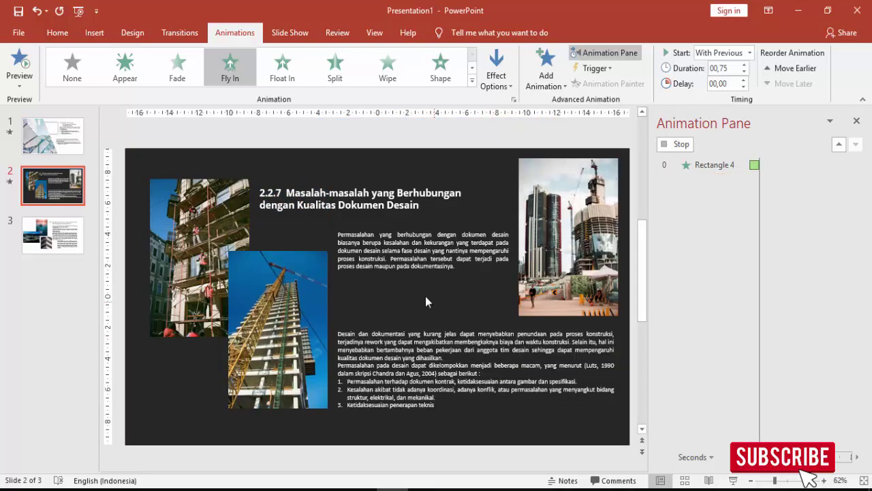
{"action": "left_click", "coordinate": [344, 194]}
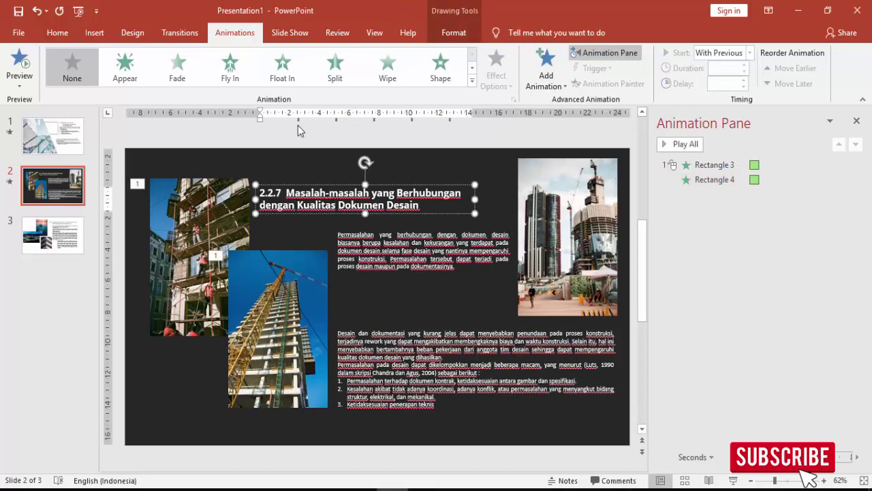
Step: Indent the title's second line, widen the title box, and give the right-hand photo a Strips entrance
{"action": "left_click_drag", "start_coordinate": [261, 117], "coordinate": [288, 117]}
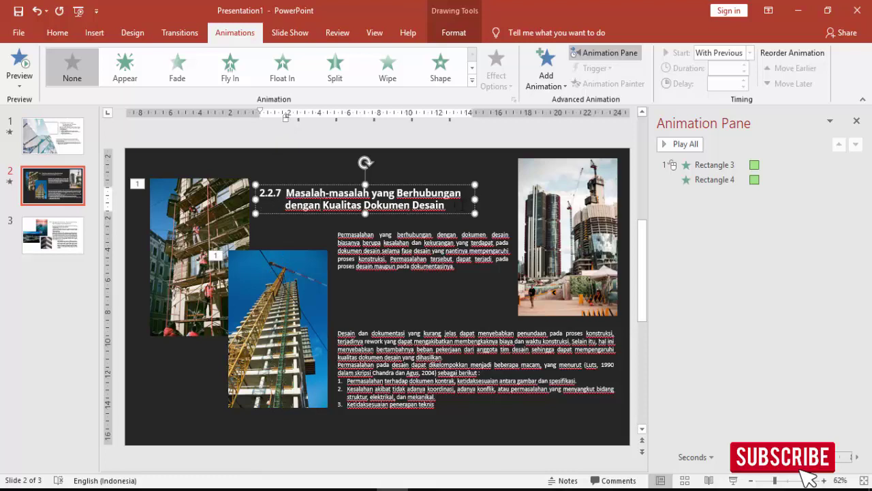
{"action": "left_click_drag", "start_coordinate": [473, 199], "coordinate": [494, 201]}
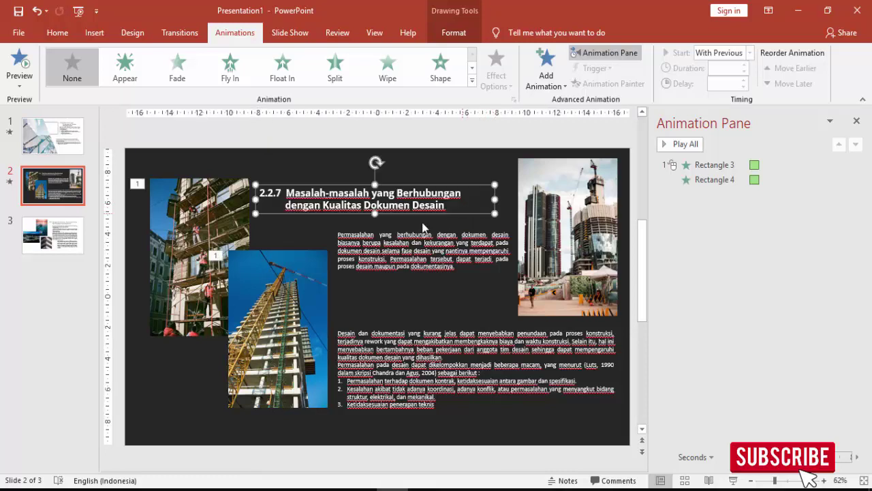
{"action": "left_click", "coordinate": [556, 207]}
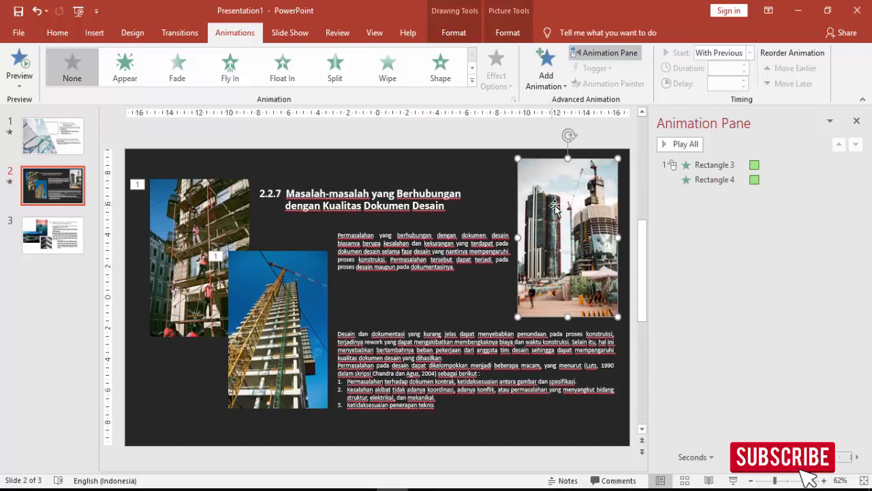
{"action": "left_click", "coordinate": [551, 88]}
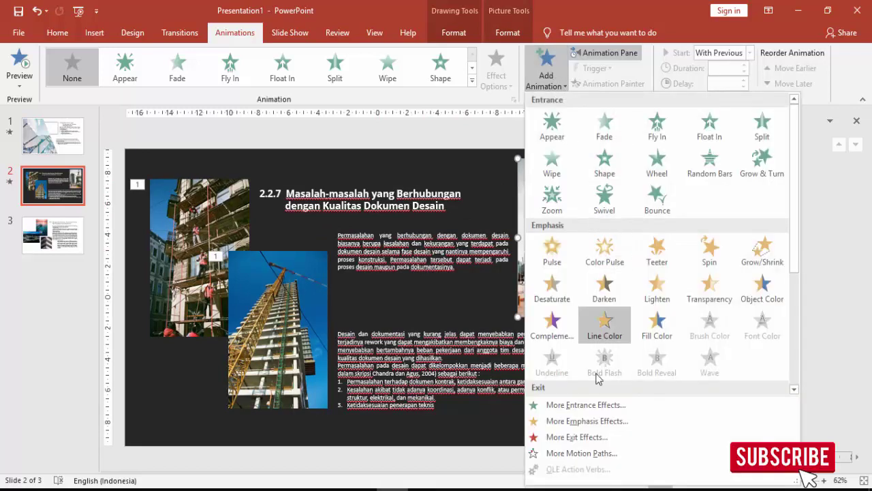
{"action": "left_click", "coordinate": [586, 405]}
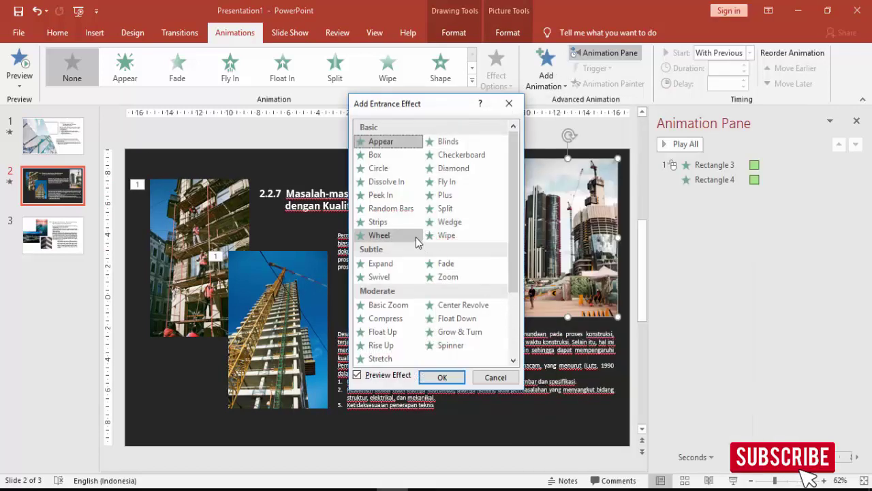
{"action": "left_click", "coordinate": [391, 226]}
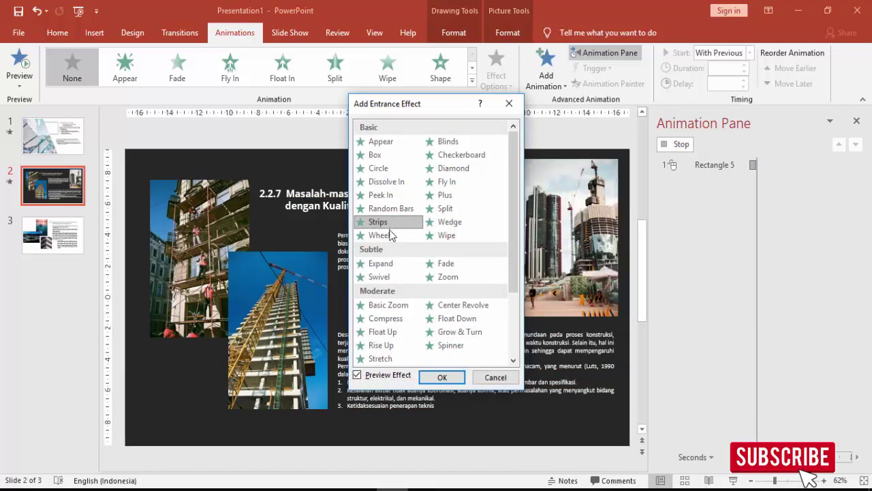
{"action": "left_click", "coordinate": [442, 377]}
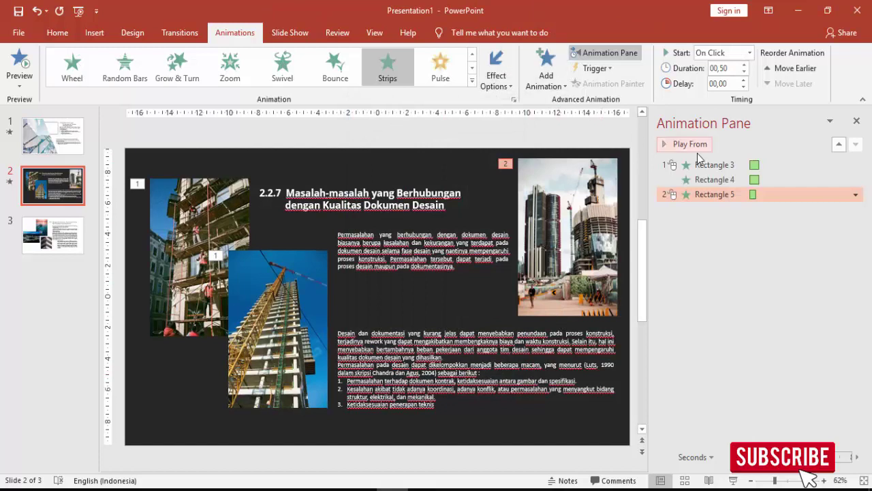
Step: Make the Strips start With Previous in the Left Up direction, then preview the slide
{"action": "left_click", "coordinate": [750, 52]}
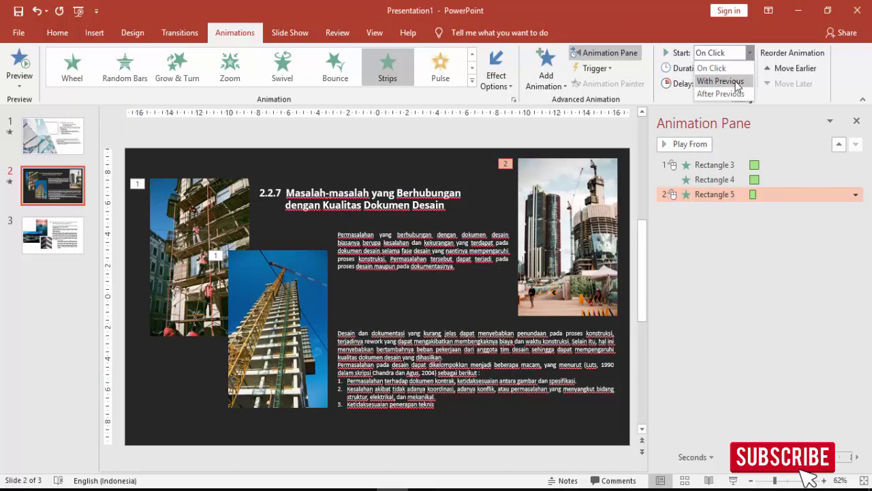
{"action": "left_click", "coordinate": [741, 79]}
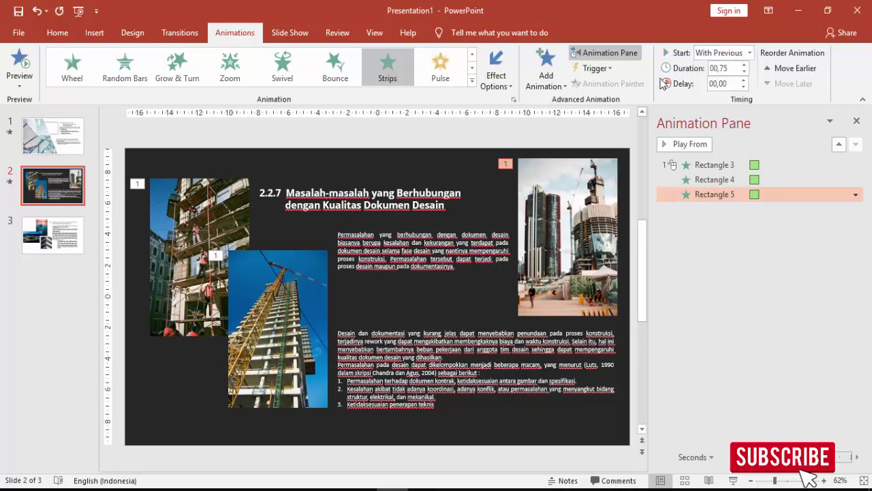
{"action": "left_click", "coordinate": [509, 57]}
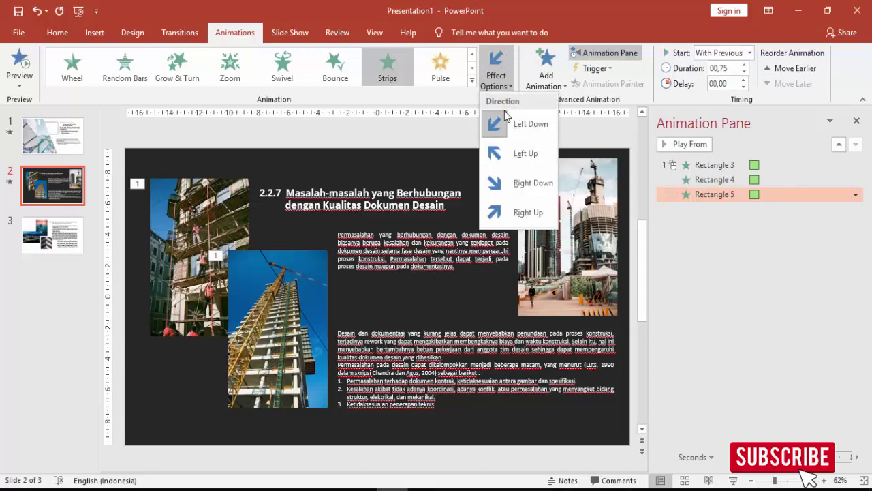
{"action": "left_click", "coordinate": [508, 167]}
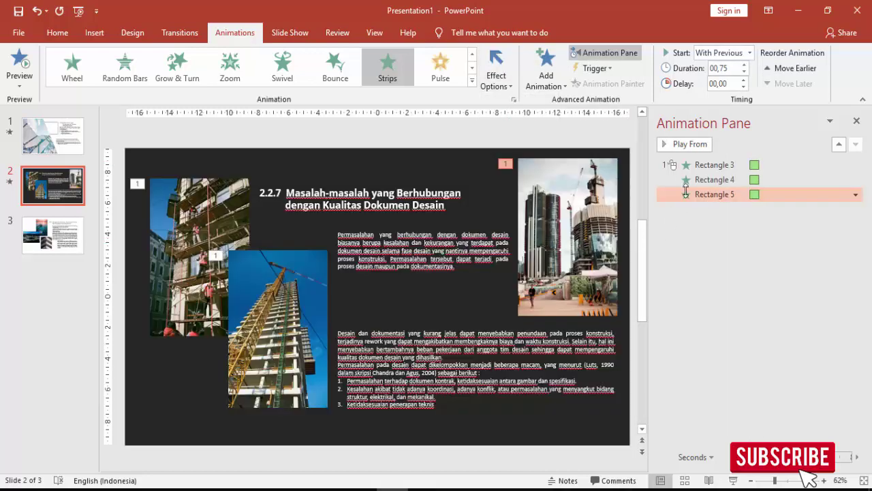
{"action": "left_click", "coordinate": [694, 159]}
{"action": "left_click", "coordinate": [691, 144]}
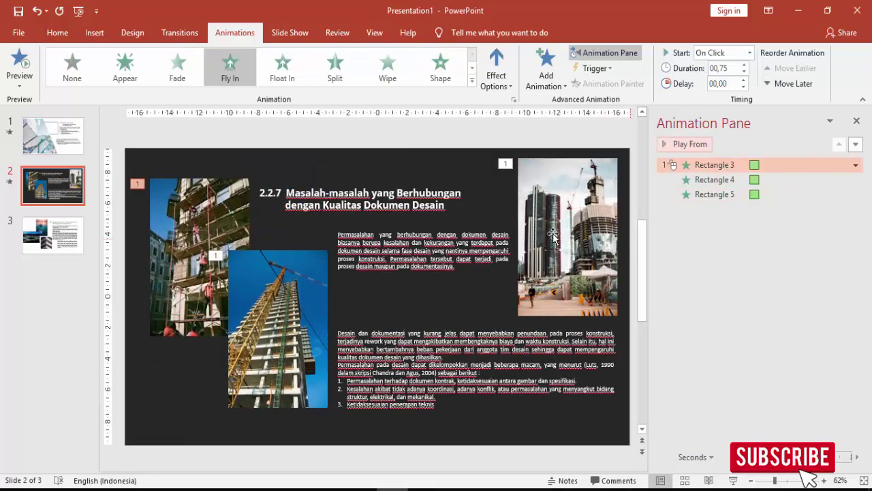
{"action": "left_click", "coordinate": [691, 144]}
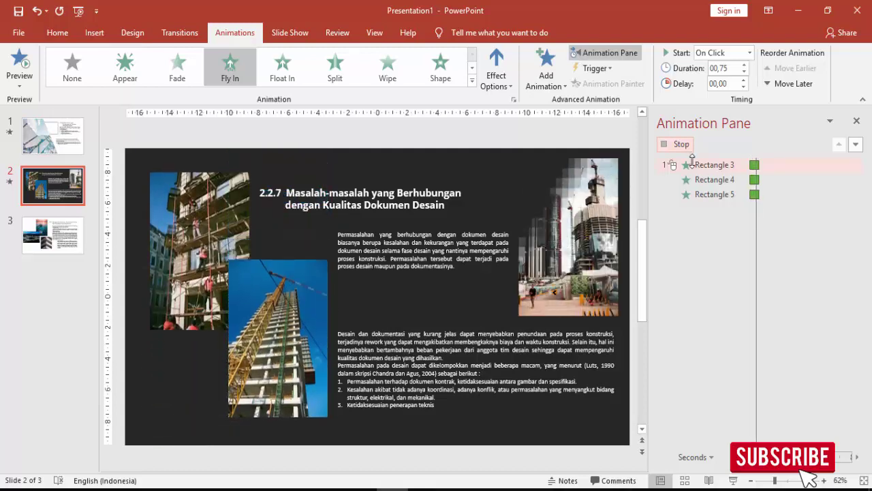
Step: Apply the Drop entrance to the 2.2.7 heading and play the animations from it
{"action": "left_click", "coordinate": [358, 195]}
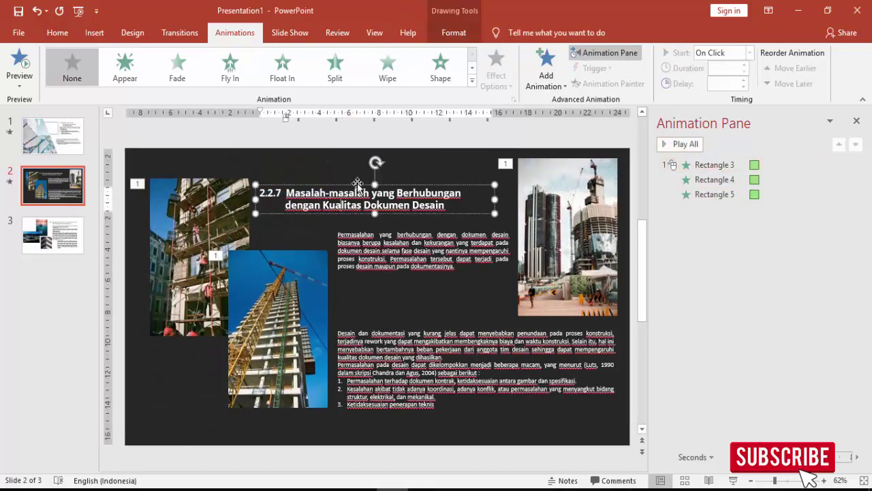
{"action": "left_click", "coordinate": [552, 70]}
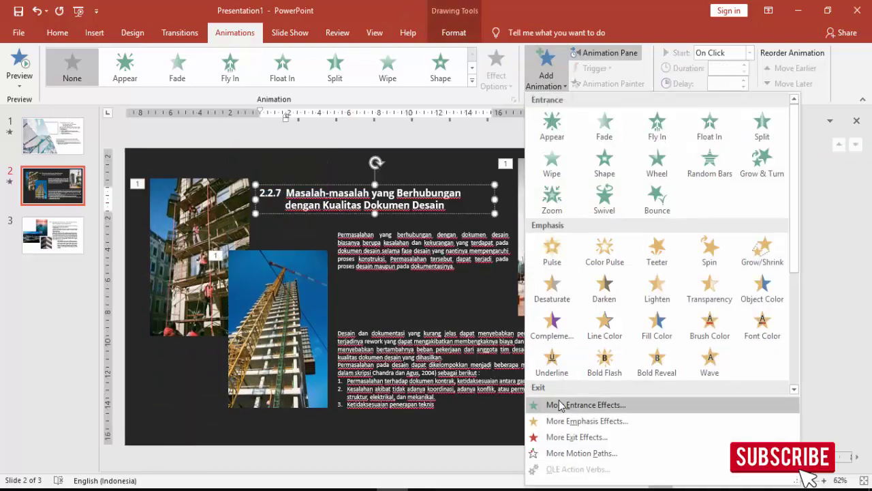
{"action": "left_click", "coordinate": [560, 403]}
{"action": "scroll", "coordinate": [457, 263], "scroll_direction": "down", "scroll_amount": 3}
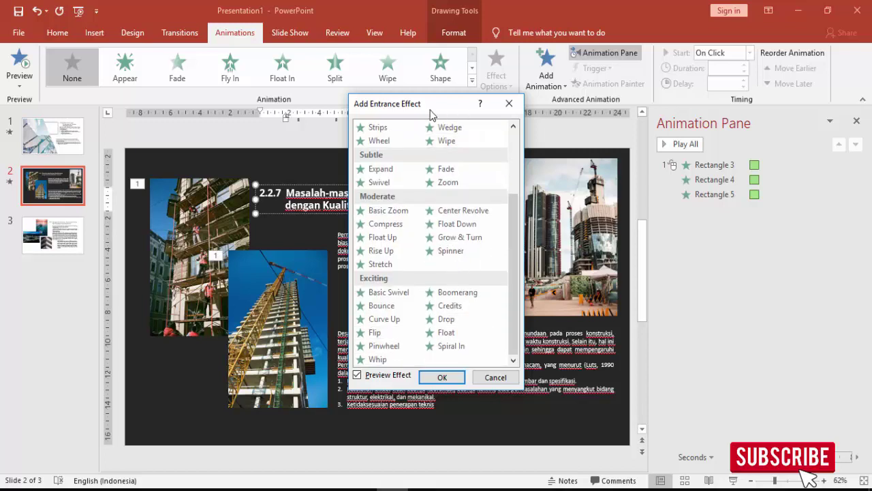
{"action": "left_click_drag", "start_coordinate": [461, 107], "coordinate": [259, 113]}
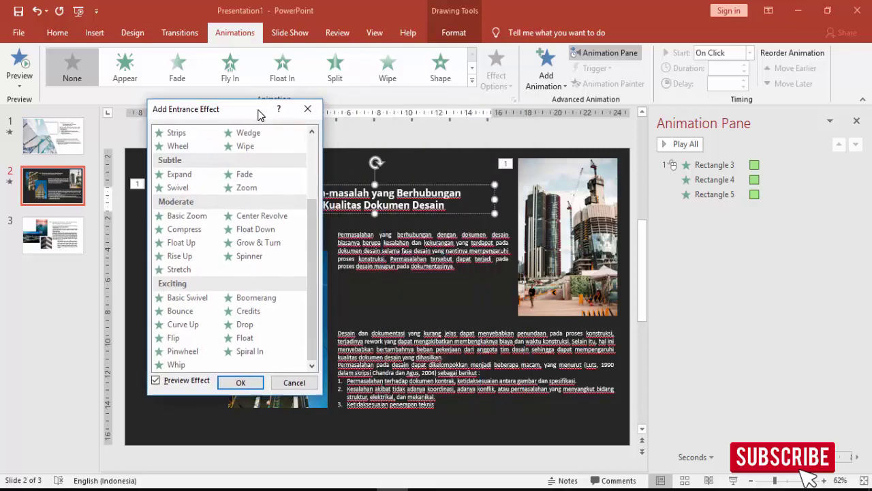
{"action": "left_click", "coordinate": [251, 327]}
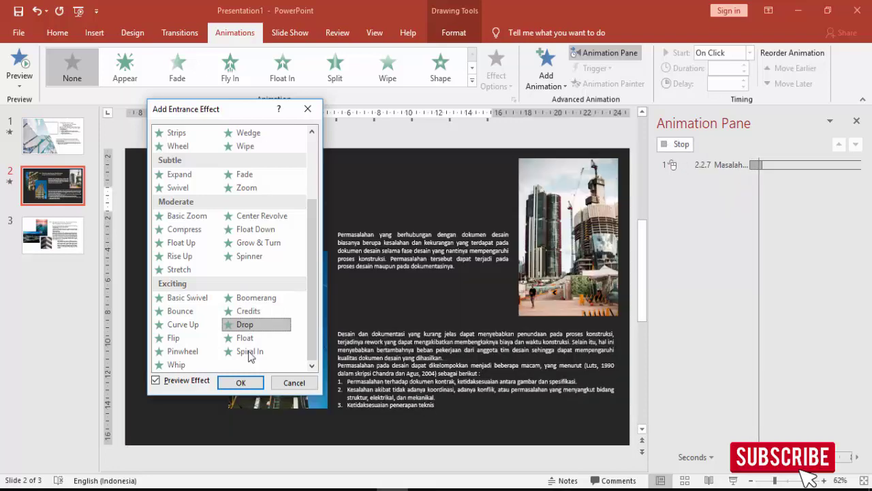
{"action": "left_click_drag", "start_coordinate": [237, 113], "coordinate": [520, 127]}
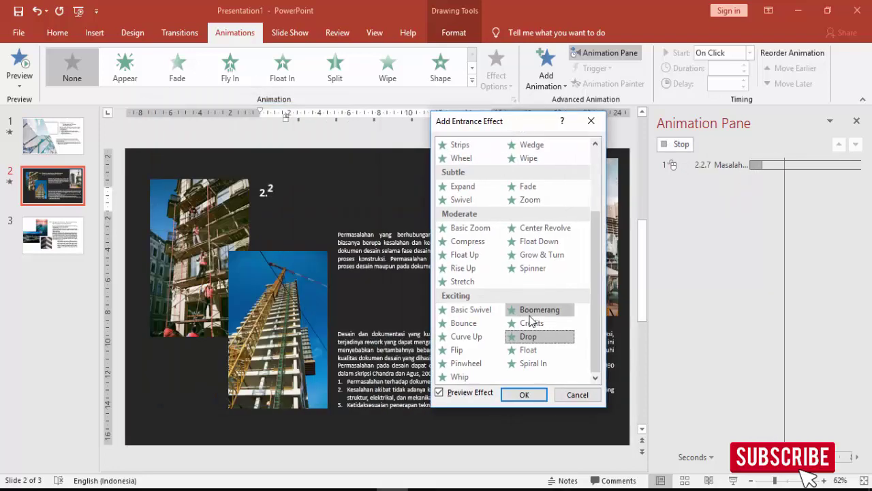
{"action": "left_click", "coordinate": [524, 396]}
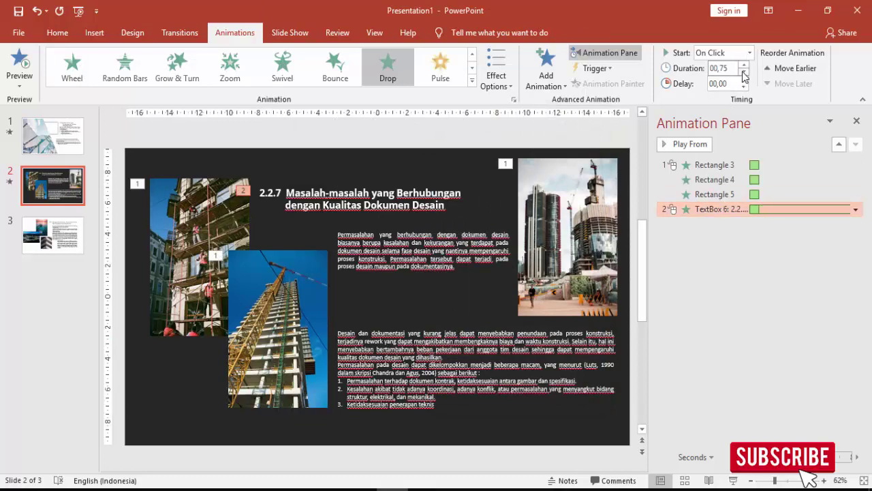
{"action": "left_click", "coordinate": [690, 145]}
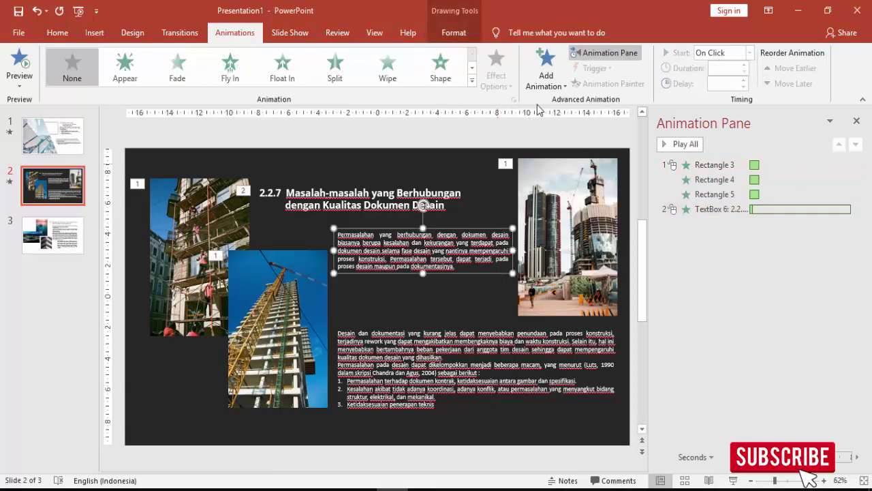
Step: Apply a Stretch entrance to the upper paragraph and preview slide 2
{"action": "left_click", "coordinate": [546, 65]}
{"action": "left_click", "coordinate": [553, 402]}
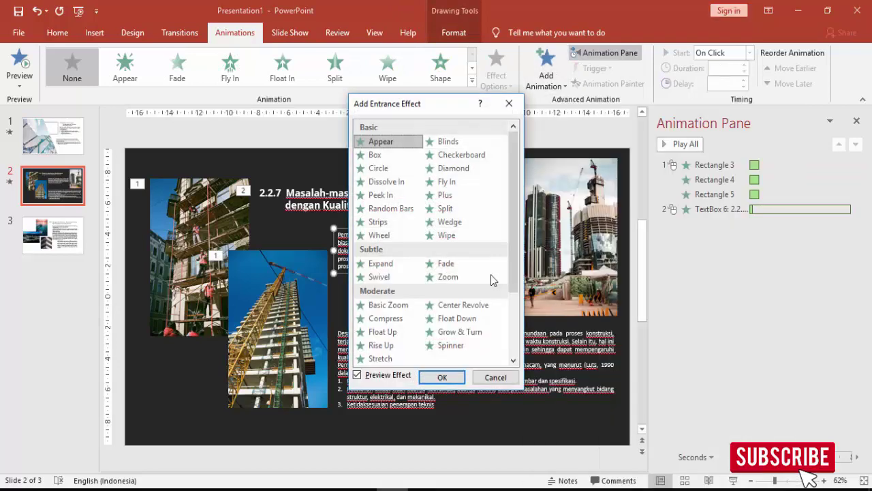
{"action": "scroll", "coordinate": [423, 246], "scroll_direction": "down", "scroll_amount": 3}
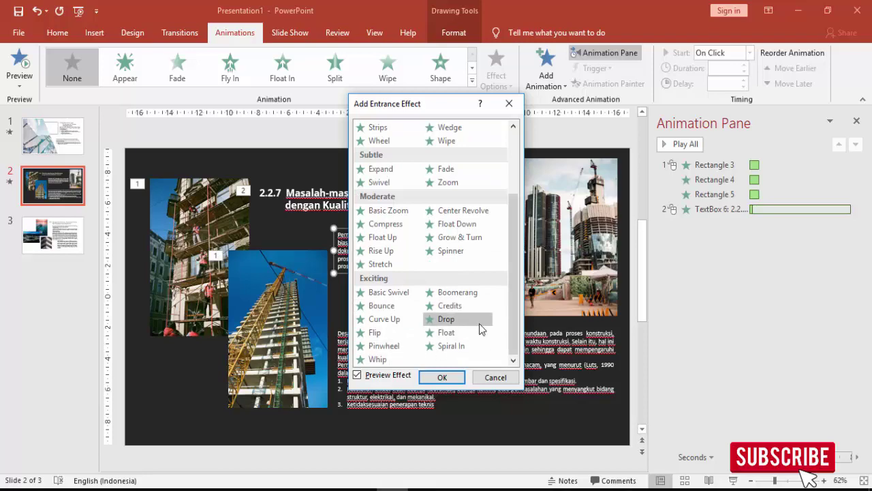
{"action": "left_click", "coordinate": [379, 266]}
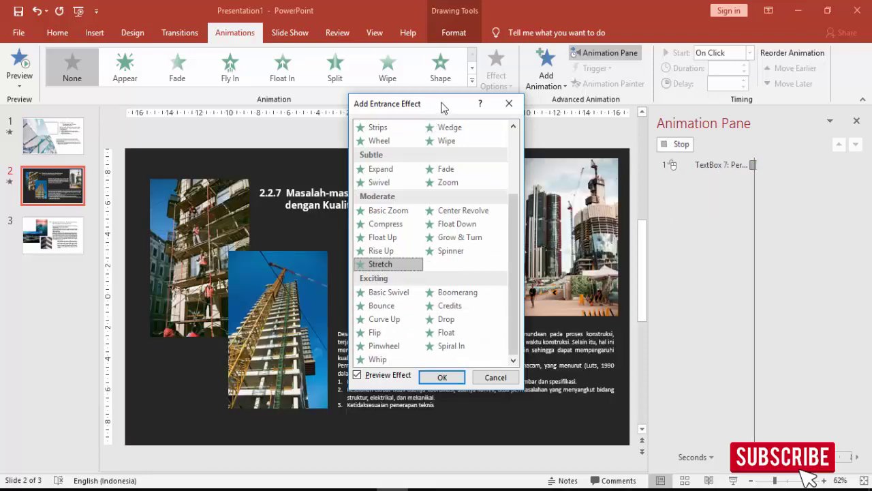
{"action": "left_click_drag", "start_coordinate": [443, 104], "coordinate": [572, 117]}
{"action": "left_click", "coordinate": [583, 390]}
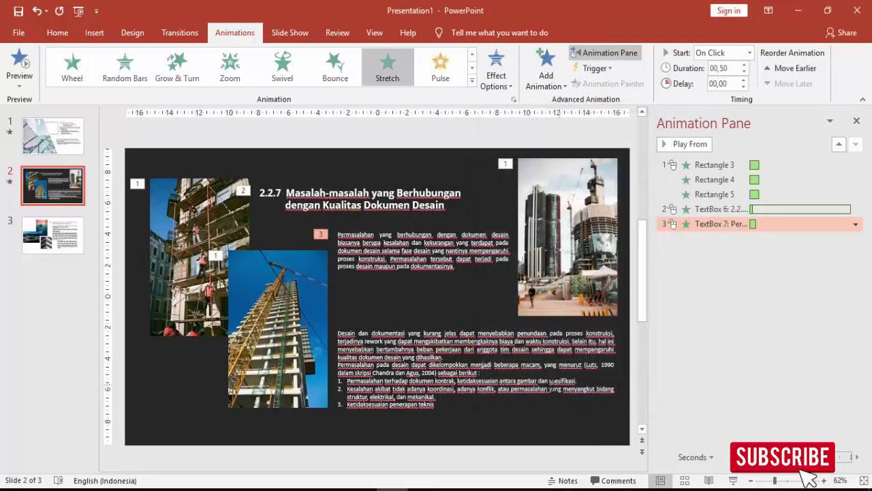
{"action": "left_click", "coordinate": [699, 146]}
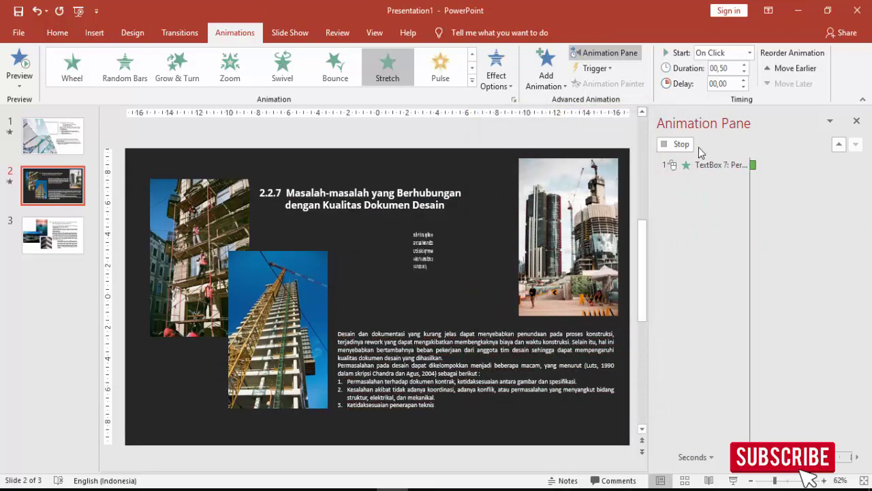
Step: Start the Stretch After Previous, copy it to the lower text block, and go to slide 3
{"action": "left_click", "coordinate": [750, 54]}
{"action": "left_click", "coordinate": [741, 93]}
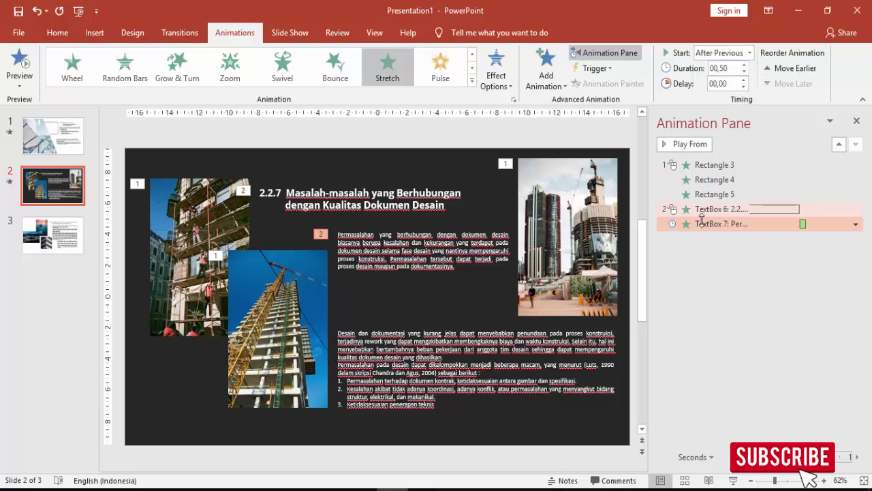
{"action": "left_click", "coordinate": [485, 270]}
{"action": "left_click", "coordinate": [608, 83]}
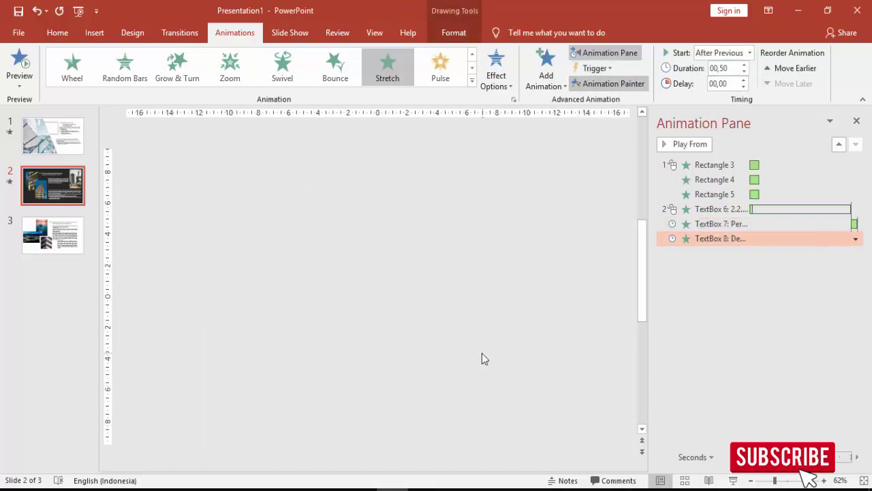
{"action": "left_click", "coordinate": [482, 353]}
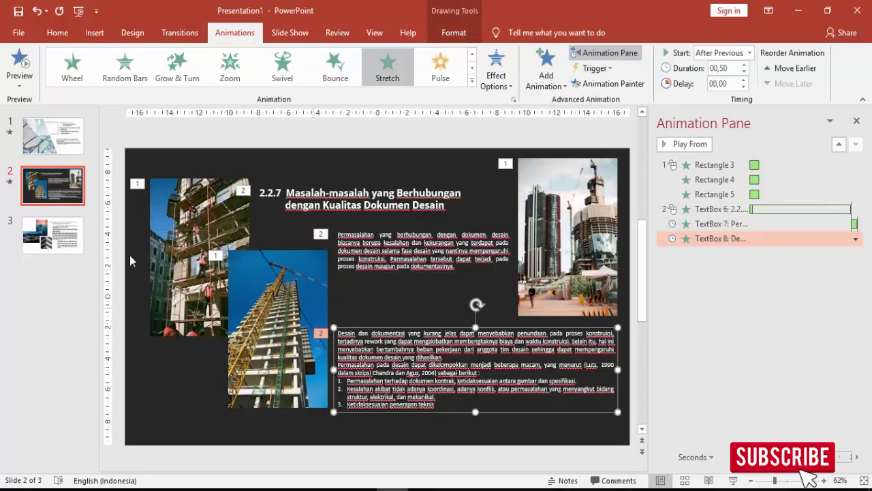
{"action": "left_click", "coordinate": [66, 244]}
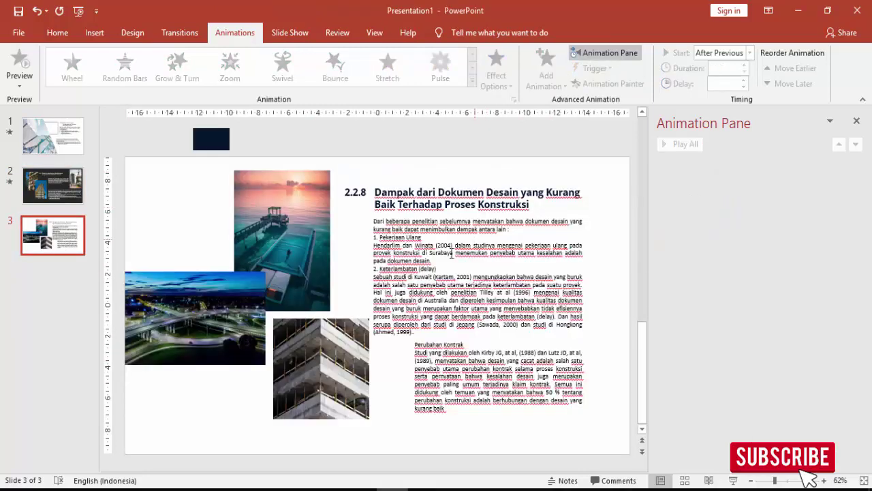
Step: Give the city night photo a Fly In entrance from the left
{"action": "left_click", "coordinate": [301, 217]}
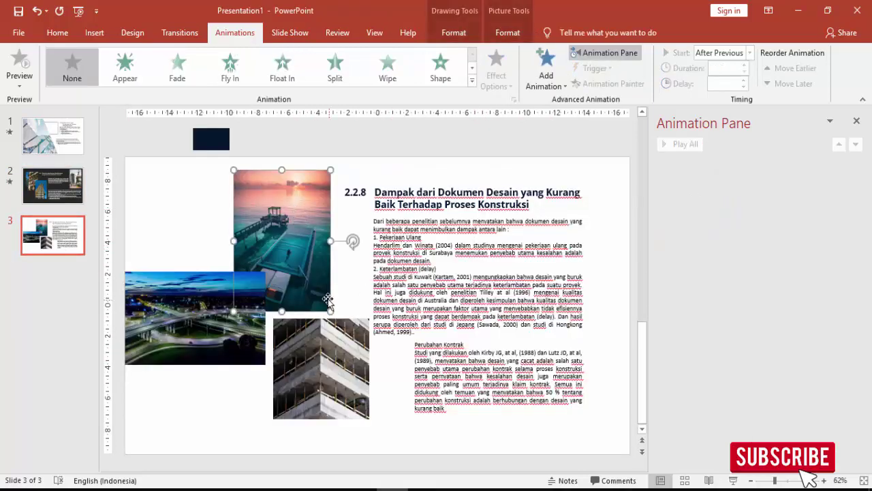
{"action": "left_click", "coordinate": [224, 316]}
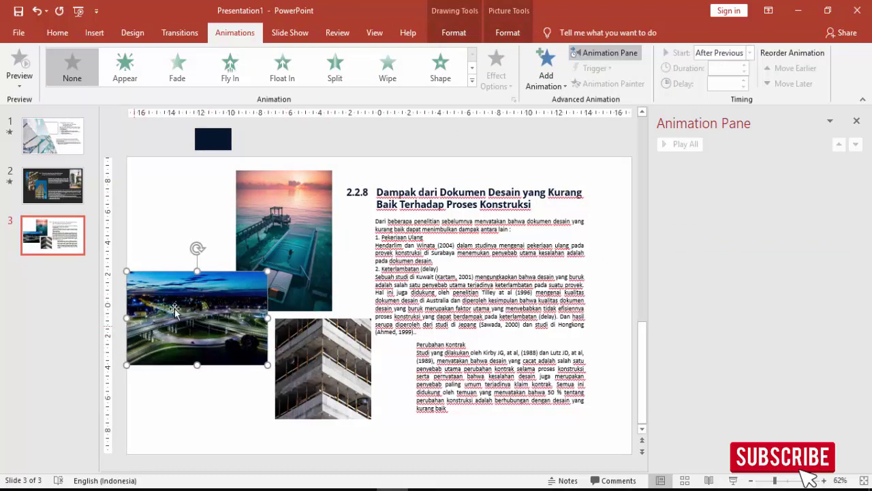
{"action": "left_click", "coordinate": [334, 379]}
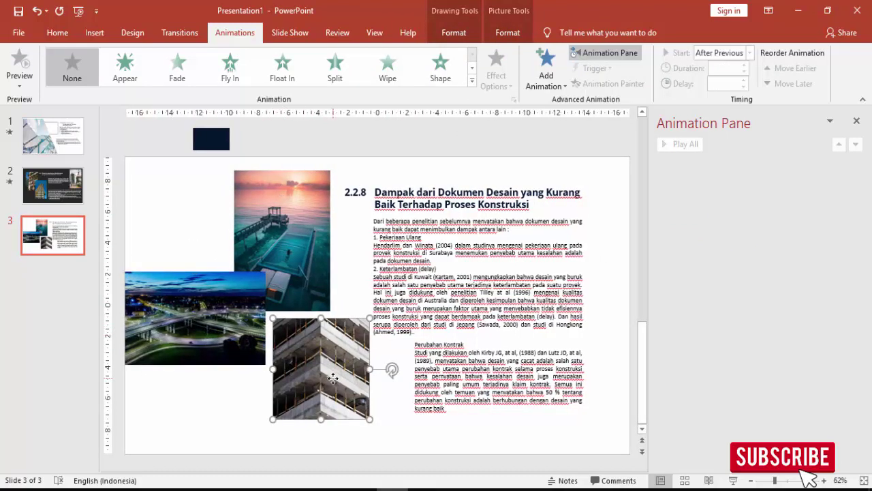
{"action": "left_click", "coordinate": [234, 318]}
{"action": "left_click", "coordinate": [546, 67]}
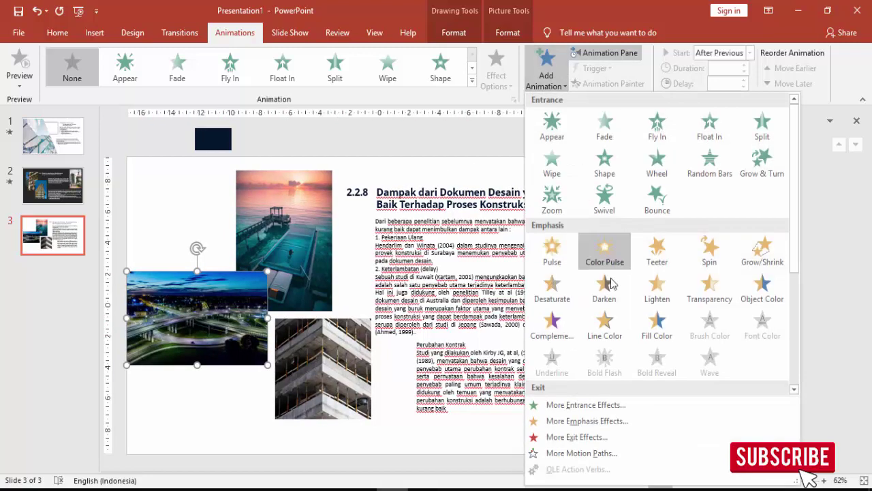
{"action": "left_click", "coordinate": [657, 126]}
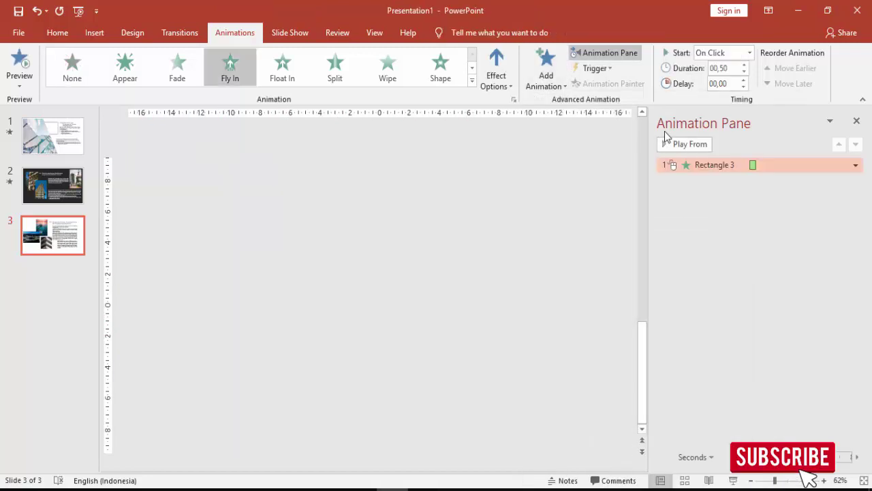
{"action": "left_click", "coordinate": [499, 86]}
{"action": "left_click", "coordinate": [508, 181]}
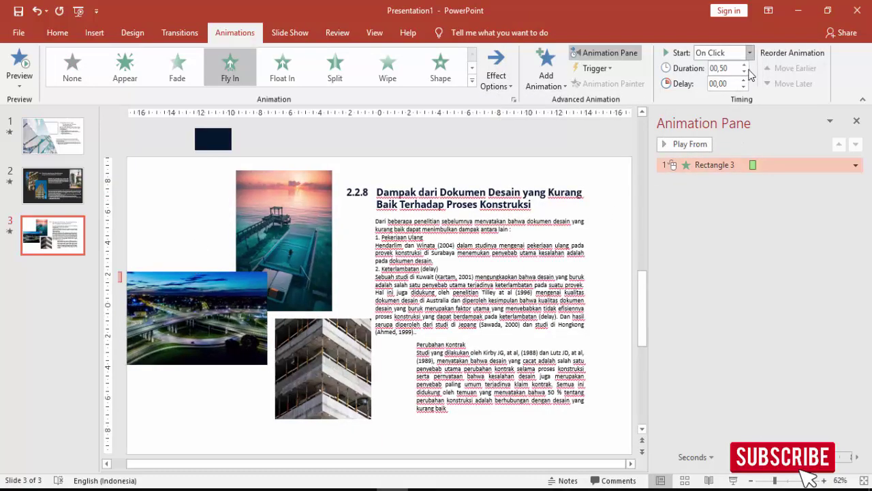
Step: Add a 0,34 sec bounce end to the city photo's fly-in
{"action": "right_click", "coordinate": [756, 172]}
{"action": "left_click", "coordinate": [763, 224]}
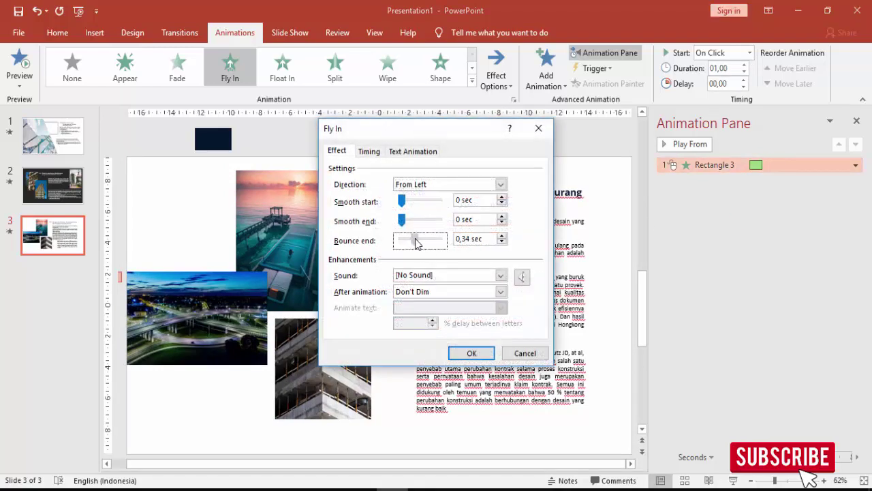
{"action": "left_click", "coordinate": [473, 355]}
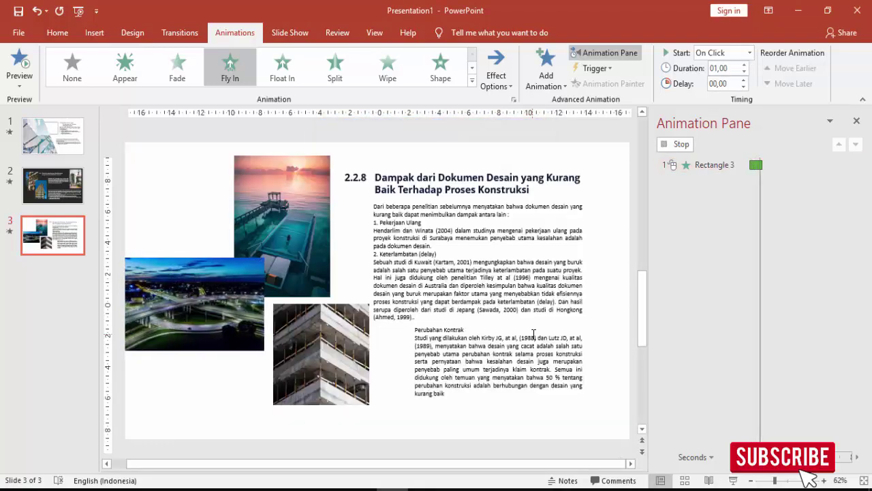
Step: Make the sunset pier photo fly in from the top
{"action": "left_click", "coordinate": [332, 212]}
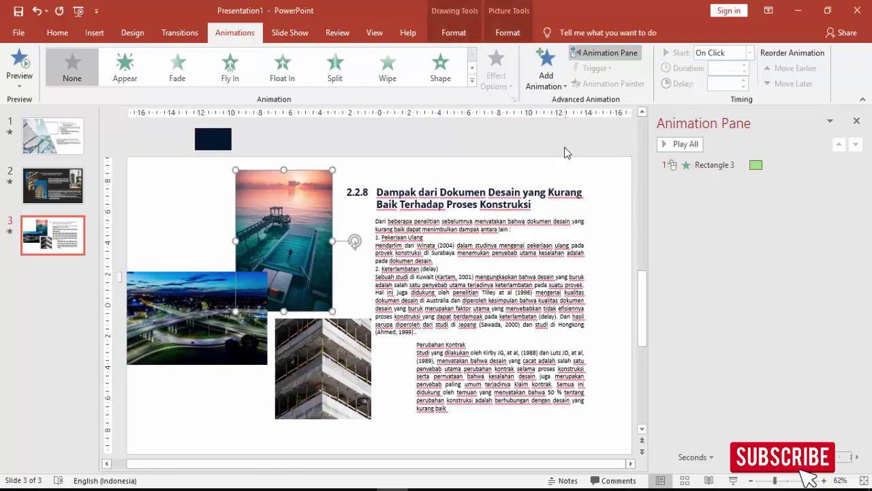
{"action": "left_click", "coordinate": [563, 95]}
{"action": "left_click", "coordinate": [646, 135]}
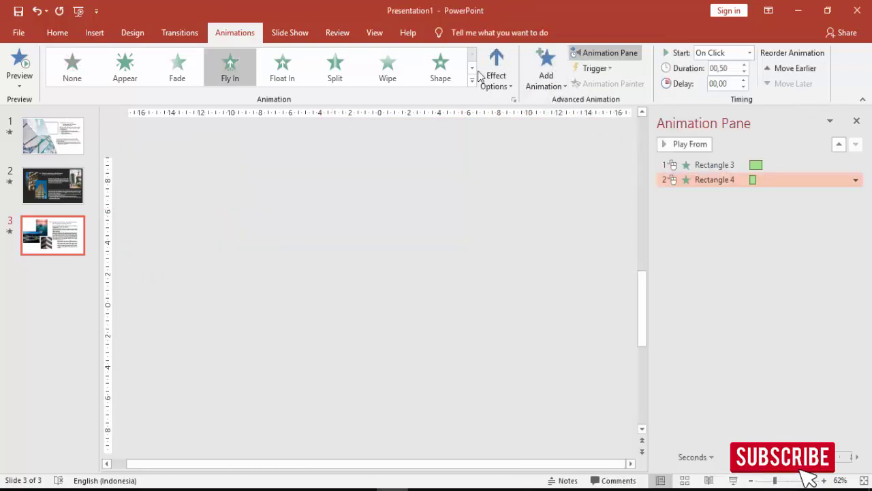
{"action": "left_click", "coordinate": [496, 68]}
{"action": "left_click", "coordinate": [511, 245]}
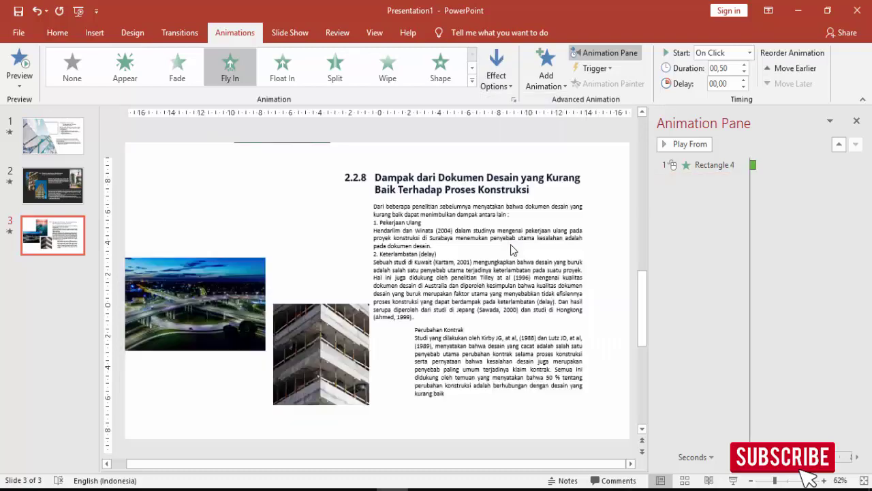
{"action": "left_click", "coordinate": [751, 53]}
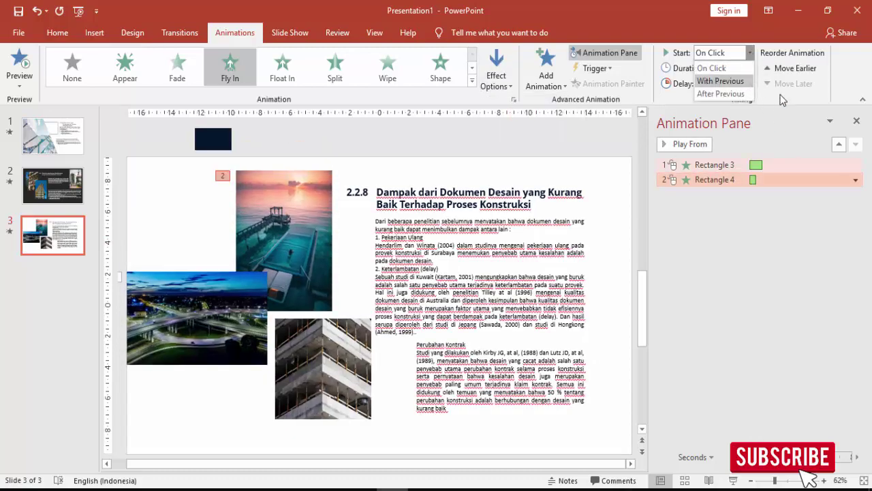
Step: Set the pier photo to start After Previous and adjust its duration and bounce settings
{"action": "left_click", "coordinate": [750, 54]}
{"action": "left_click", "coordinate": [750, 53]}
{"action": "left_click", "coordinate": [721, 94]}
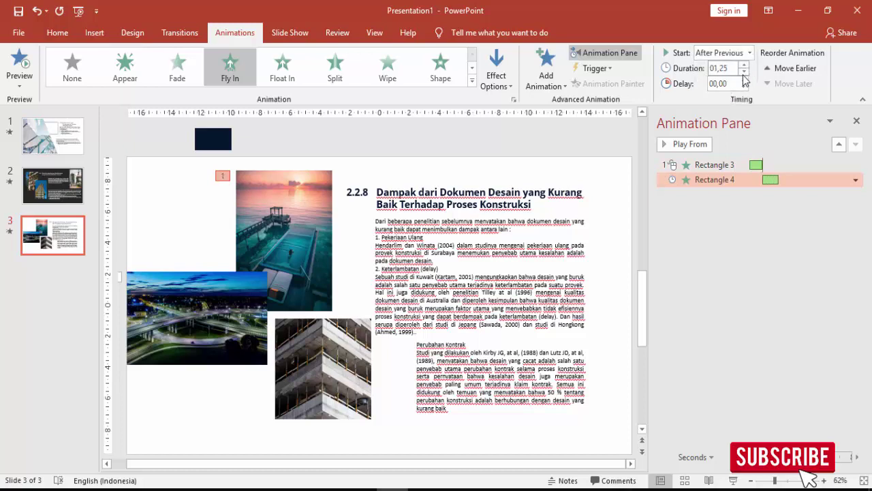
{"action": "left_click", "coordinate": [856, 179]}
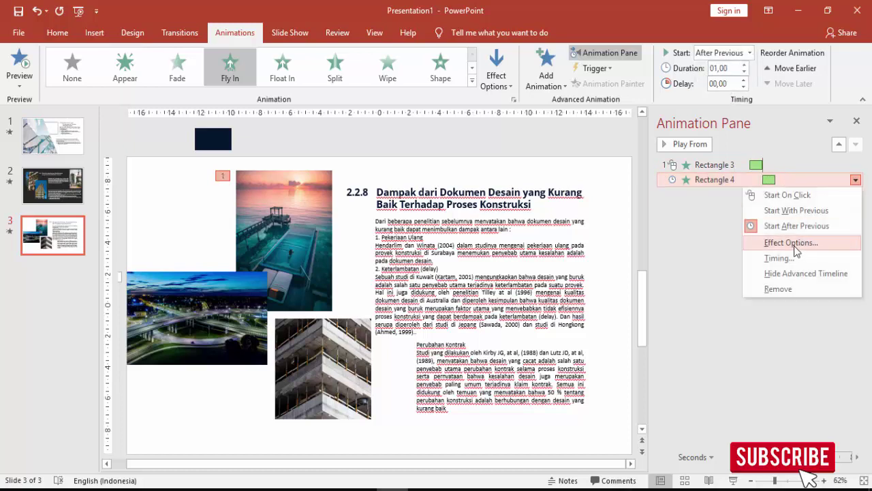
{"action": "left_click", "coordinate": [796, 244]}
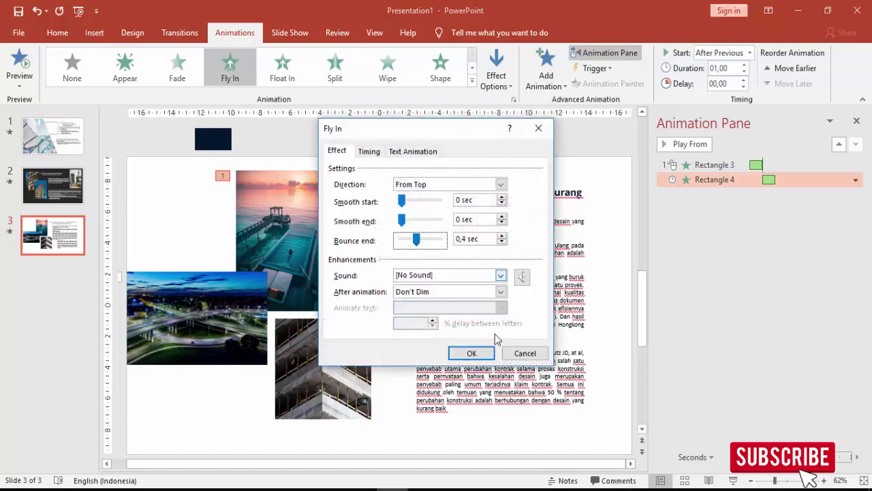
{"action": "left_click", "coordinate": [485, 356]}
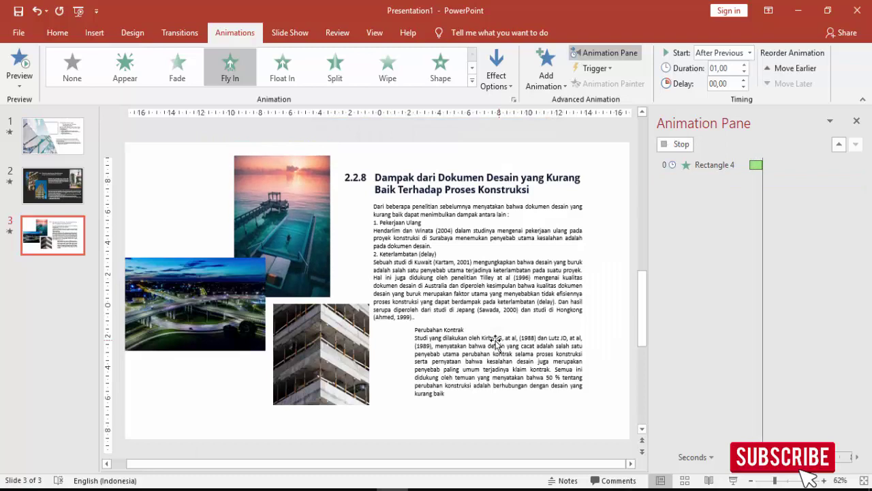
Step: Give the building photo a Basic Zoom entrance After Previous and preview from the first photo
{"action": "left_click", "coordinate": [346, 349]}
{"action": "left_click", "coordinate": [546, 71]}
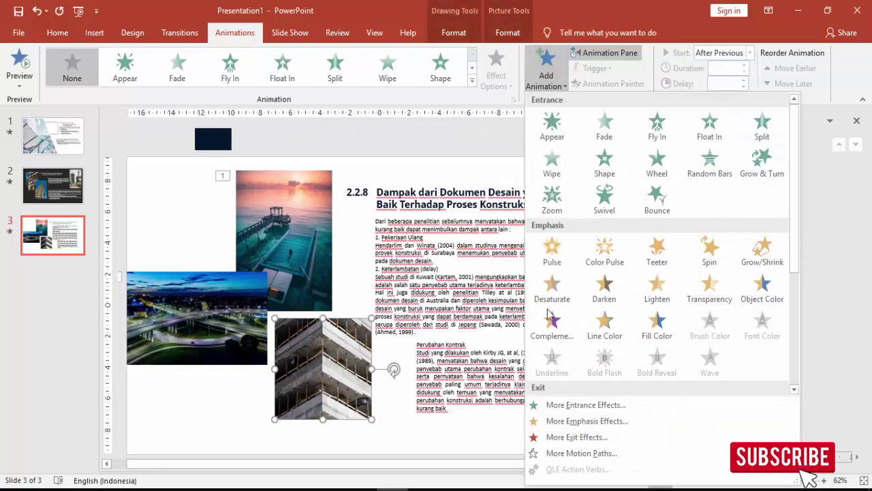
{"action": "left_click", "coordinate": [546, 406]}
{"action": "left_click", "coordinate": [389, 305]}
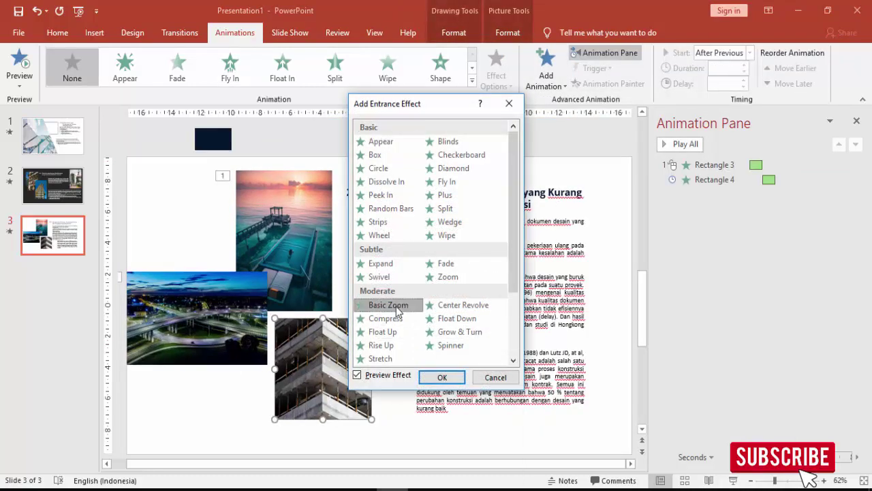
{"action": "left_click", "coordinate": [445, 379]}
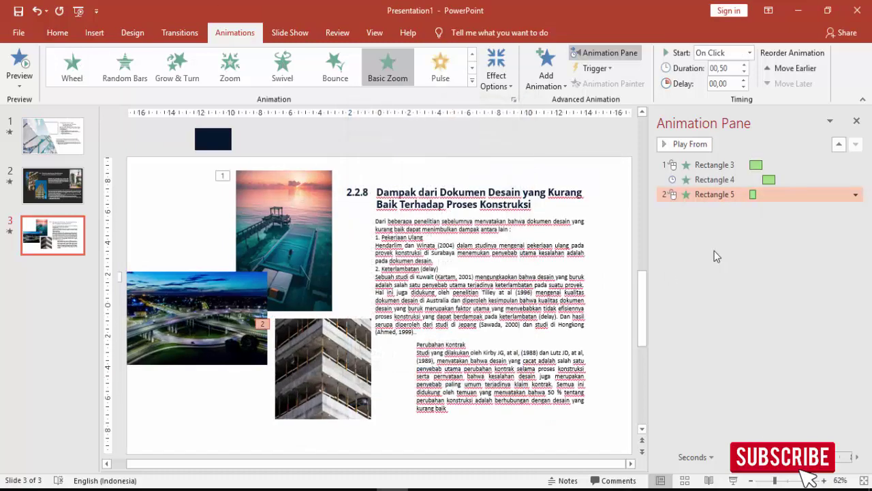
{"action": "left_click", "coordinate": [749, 53]}
{"action": "left_click", "coordinate": [731, 100]}
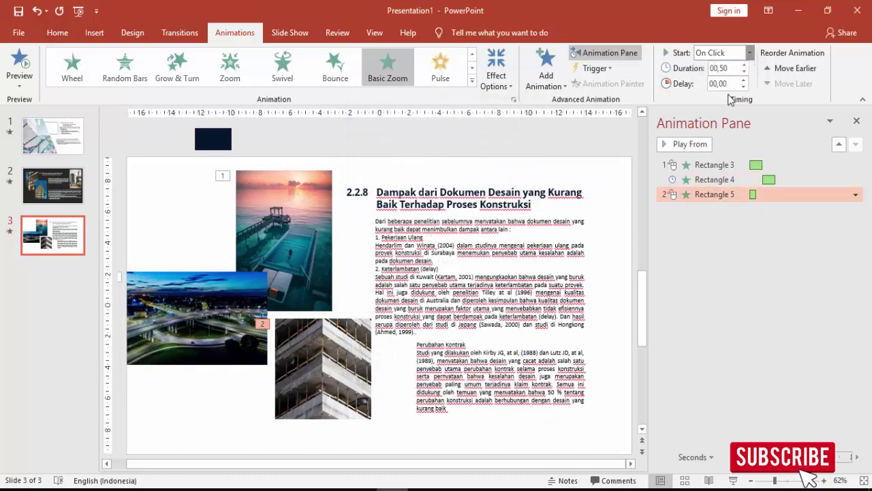
{"action": "left_click", "coordinate": [702, 164]}
{"action": "left_click", "coordinate": [684, 144]}
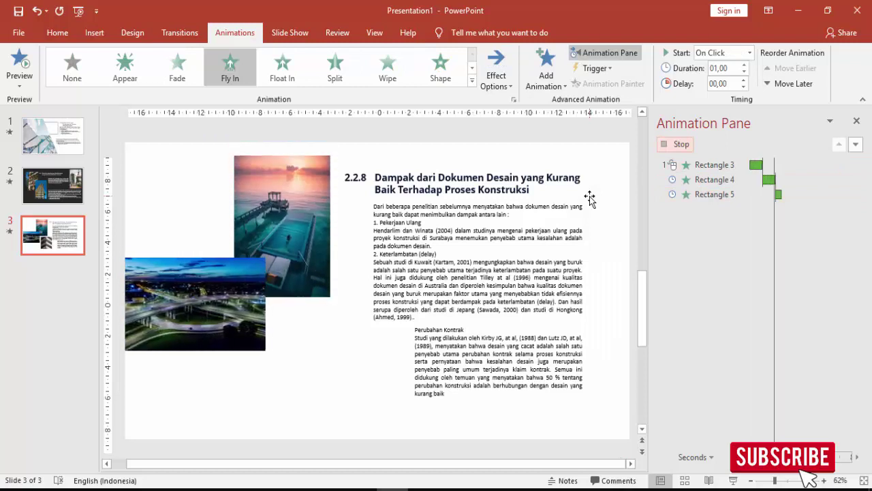
Step: Apply the Zoom entrance to the 2.2.8 heading
{"action": "left_click", "coordinate": [467, 181]}
{"action": "left_click", "coordinate": [545, 68]}
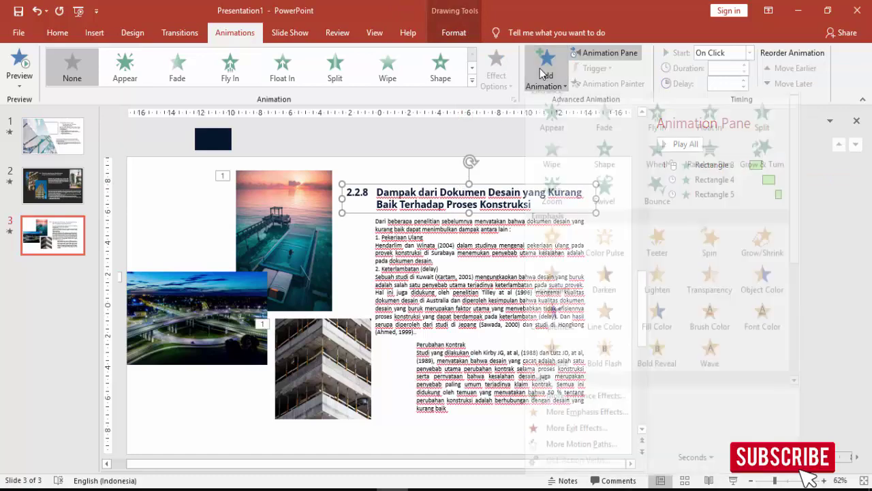
{"action": "left_click", "coordinate": [561, 404]}
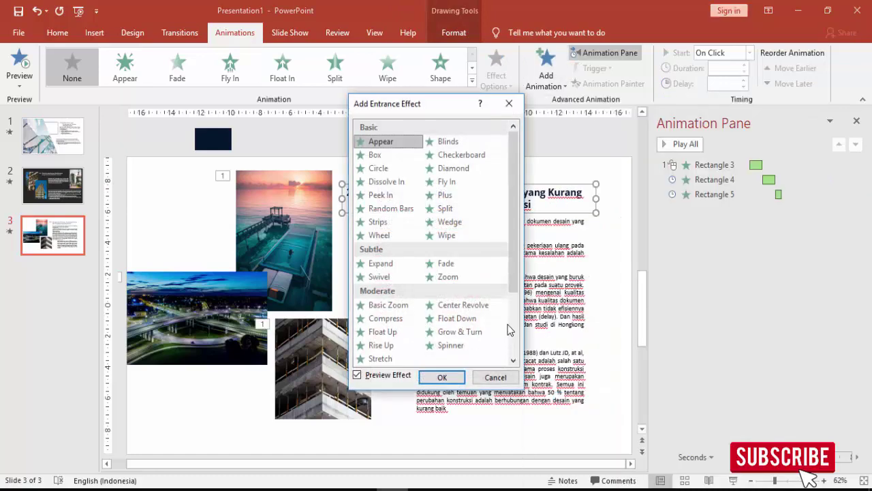
{"action": "scroll", "coordinate": [453, 236], "scroll_direction": "down", "scroll_amount": 3}
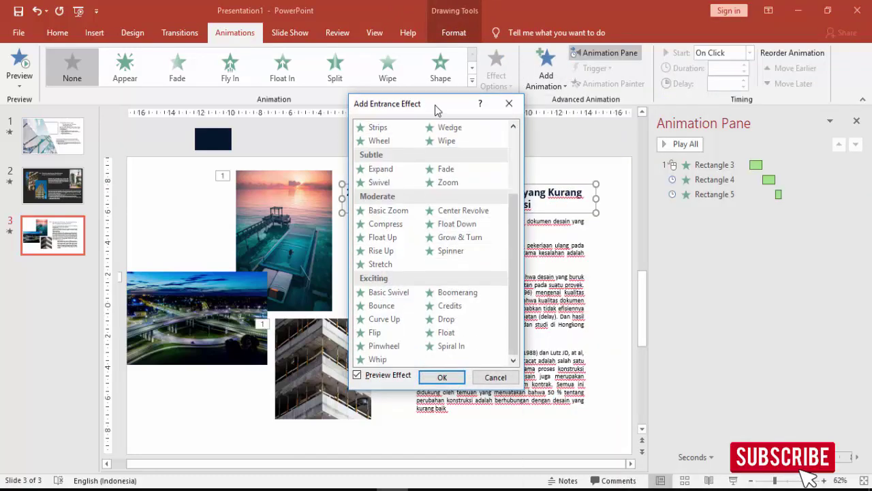
{"action": "left_click_drag", "start_coordinate": [438, 107], "coordinate": [267, 133]}
{"action": "left_click", "coordinate": [276, 207]}
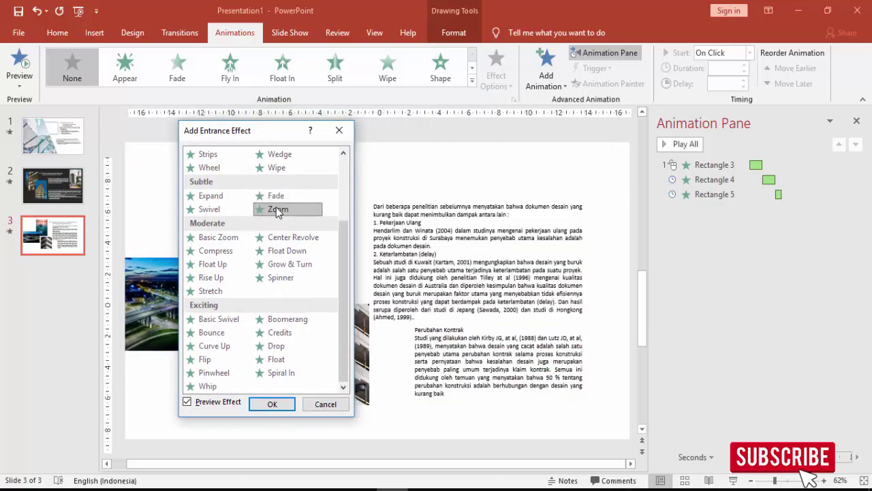
{"action": "left_click", "coordinate": [272, 405]}
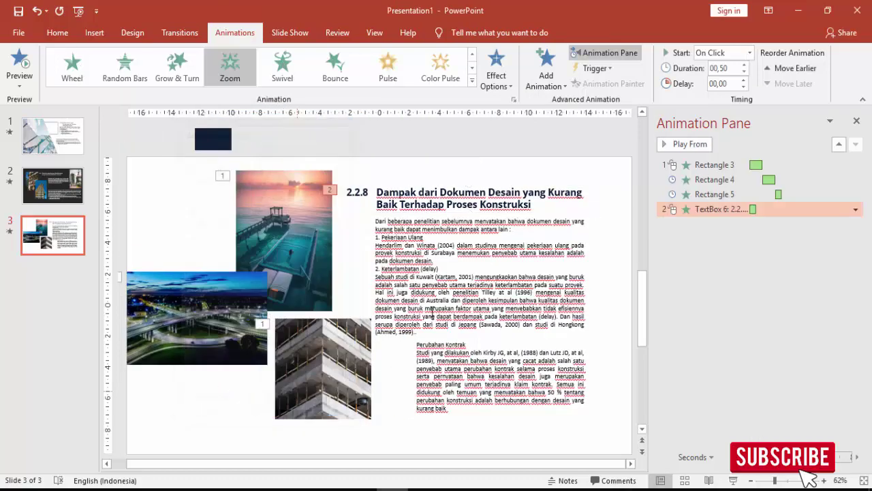
{"action": "left_click", "coordinate": [514, 206]}
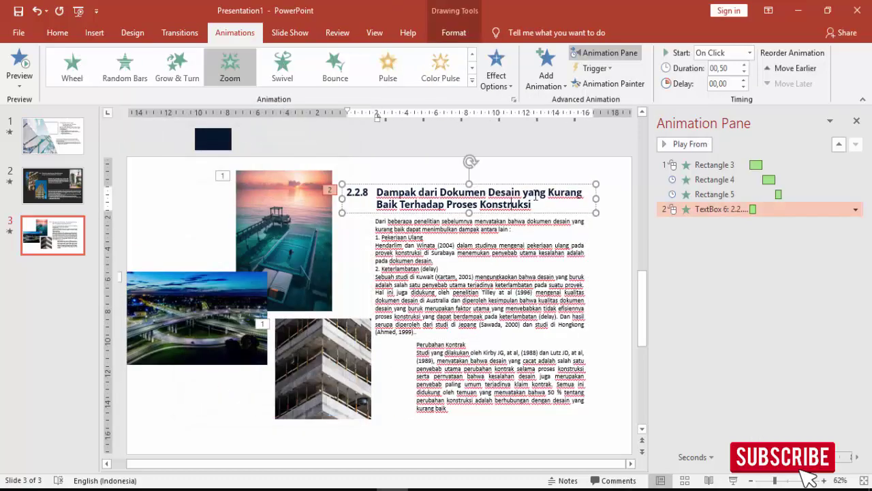
Step: Give the first body text box a Wipe entrance from the left
{"action": "left_click", "coordinate": [581, 228]}
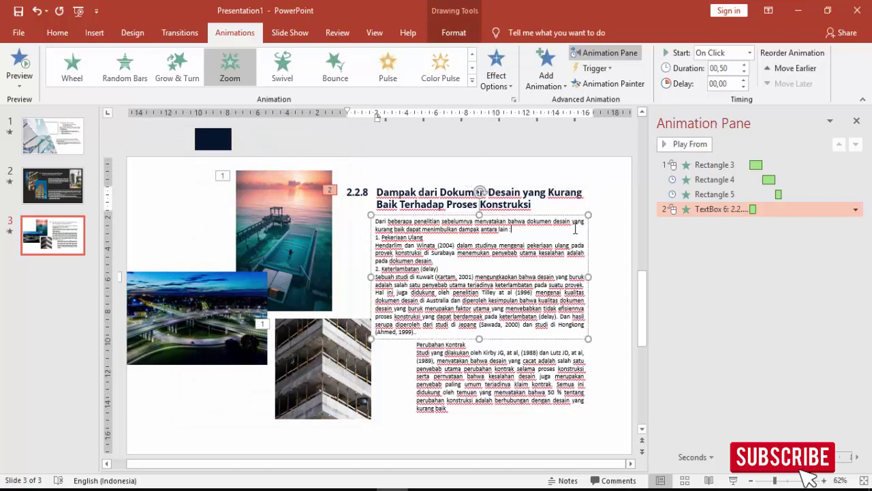
{"action": "left_click", "coordinate": [546, 75]}
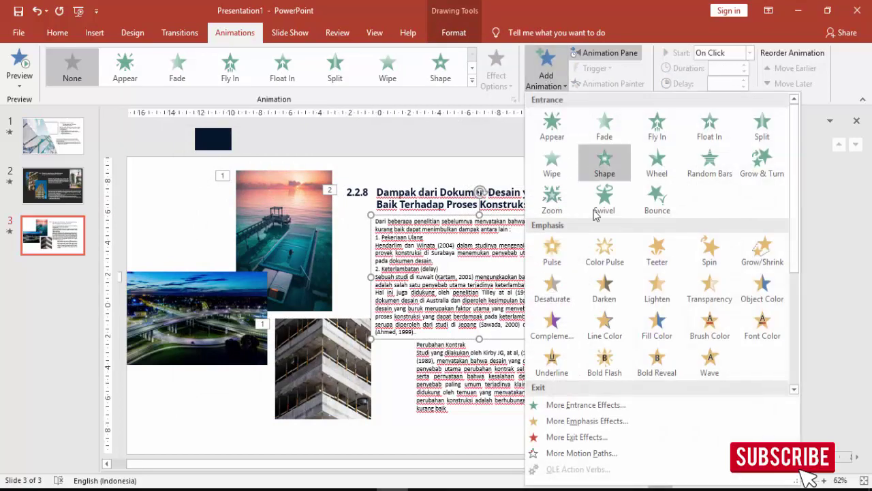
{"action": "left_click", "coordinate": [577, 403]}
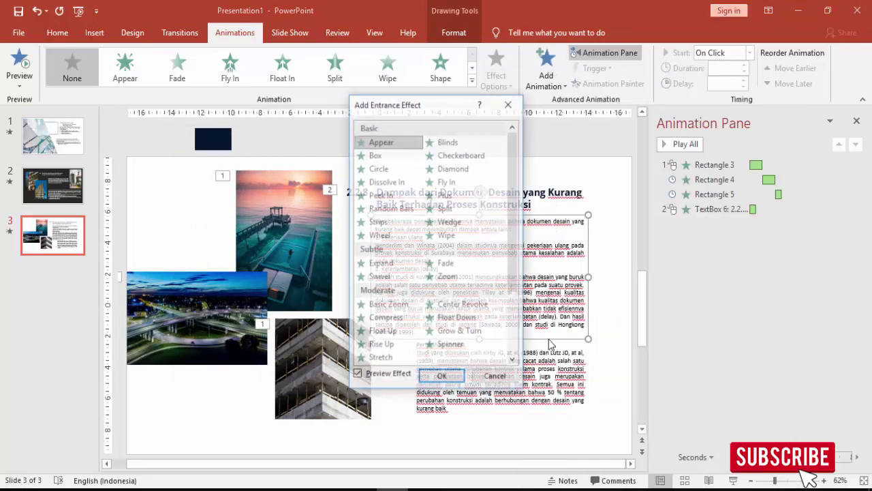
{"action": "left_click", "coordinate": [456, 239]}
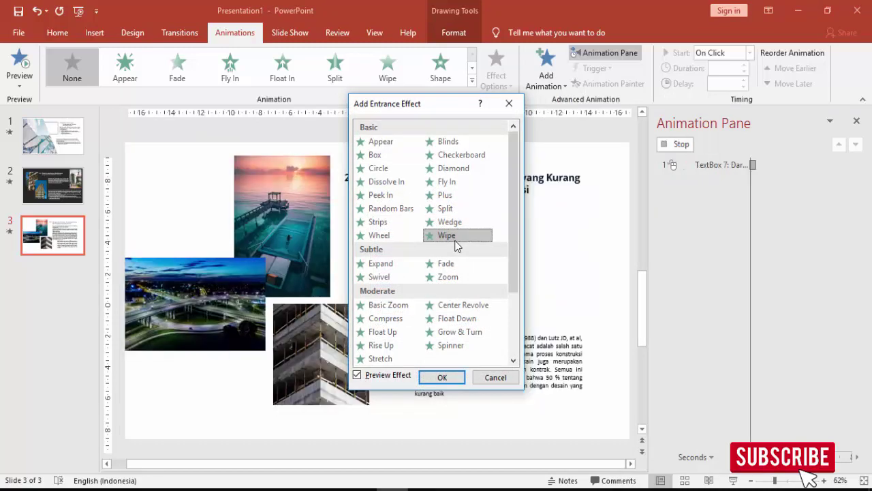
{"action": "left_click", "coordinate": [453, 376]}
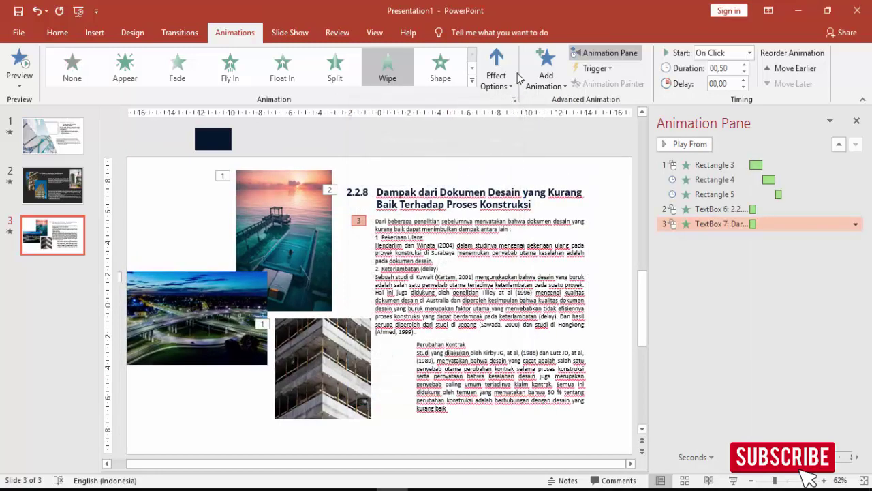
{"action": "left_click", "coordinate": [501, 71]}
{"action": "left_click", "coordinate": [525, 153]}
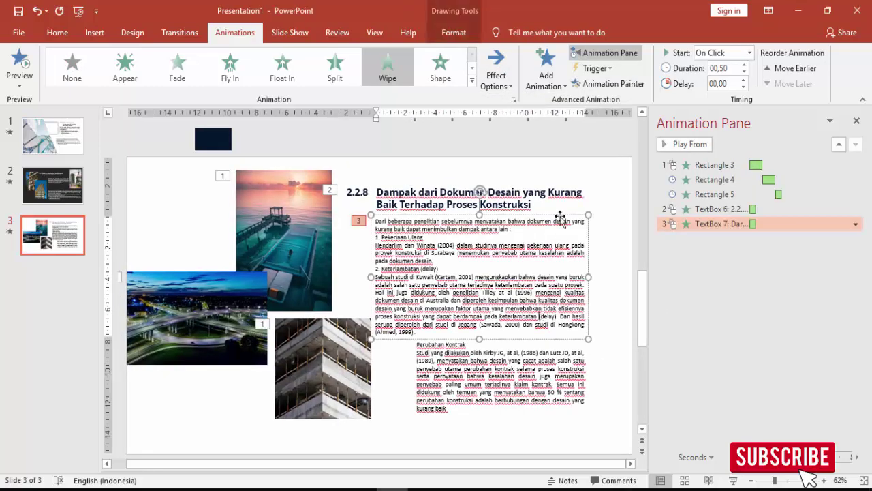
Step: Set the body text's wipe to start After Previous
{"action": "left_click_drag", "start_coordinate": [560, 221], "coordinate": [560, 226]}
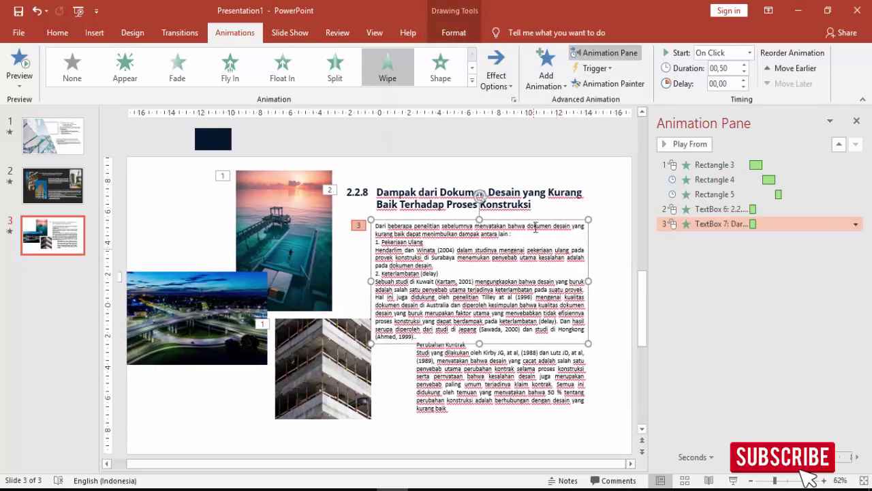
{"action": "left_click", "coordinate": [723, 53]}
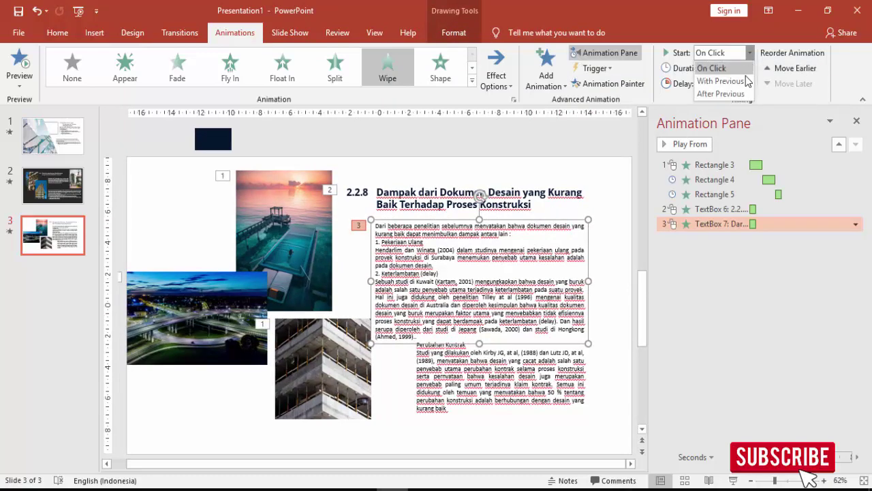
{"action": "left_click", "coordinate": [711, 91]}
Step: Copy the wipe onto the Perubahan Kontrak text, coming from the right, and preview the slide
{"action": "left_click", "coordinate": [553, 213]}
{"action": "left_click", "coordinate": [549, 217]}
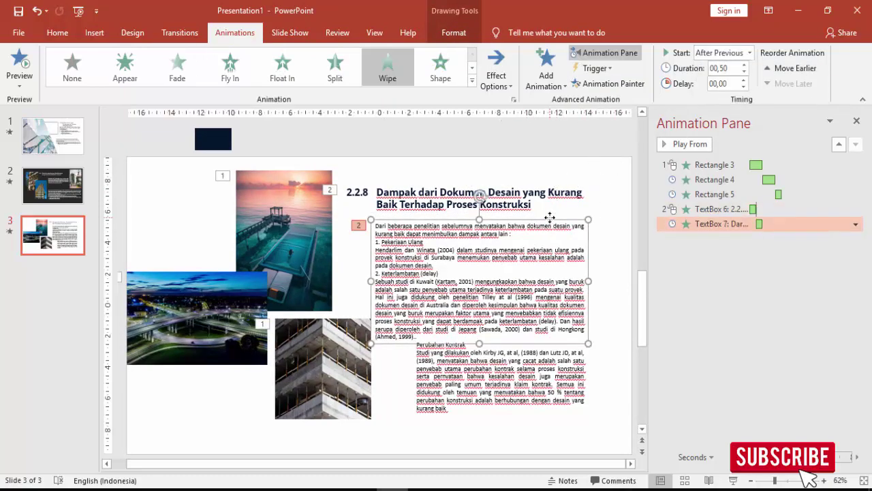
{"action": "left_click", "coordinate": [603, 83]}
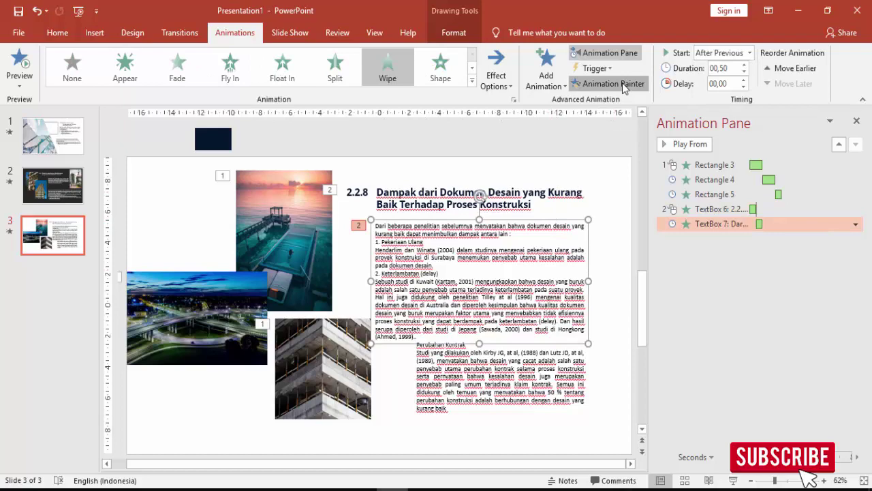
{"action": "left_click", "coordinate": [586, 377]}
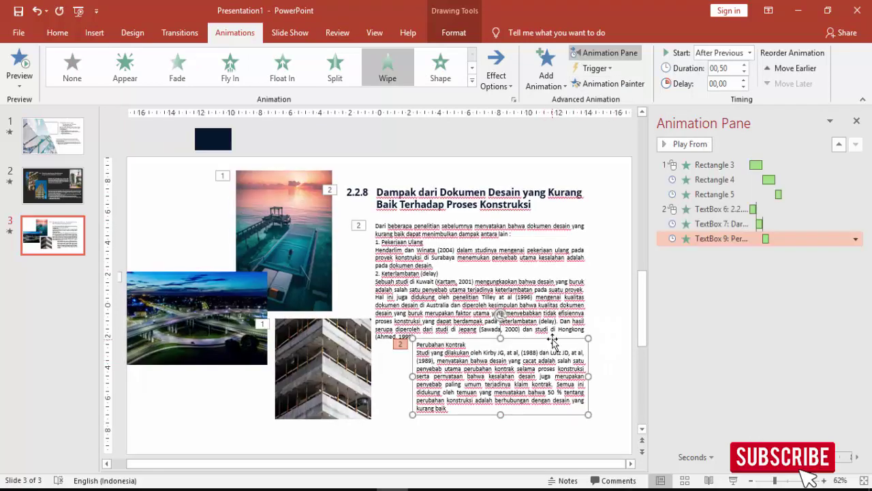
{"action": "left_click", "coordinate": [497, 68]}
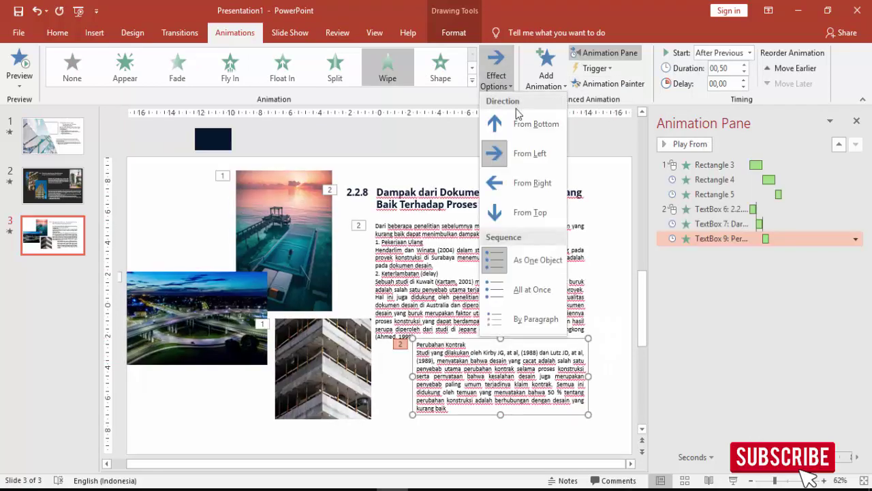
{"action": "left_click", "coordinate": [513, 184]}
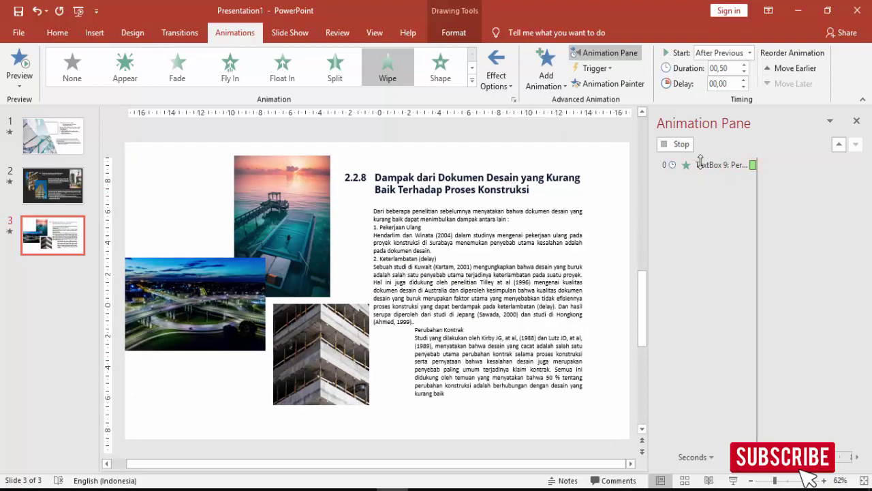
{"action": "left_click", "coordinate": [711, 165]}
{"action": "left_click", "coordinate": [676, 144]}
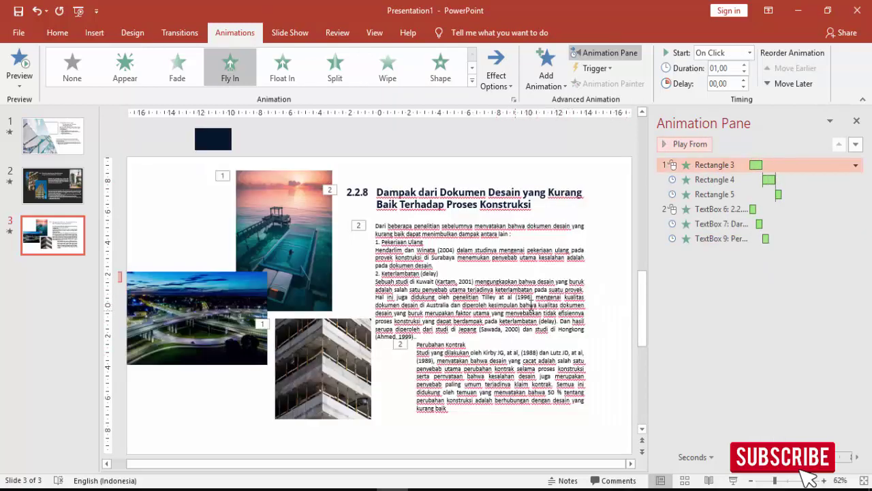
{"action": "left_click", "coordinate": [52, 185]}
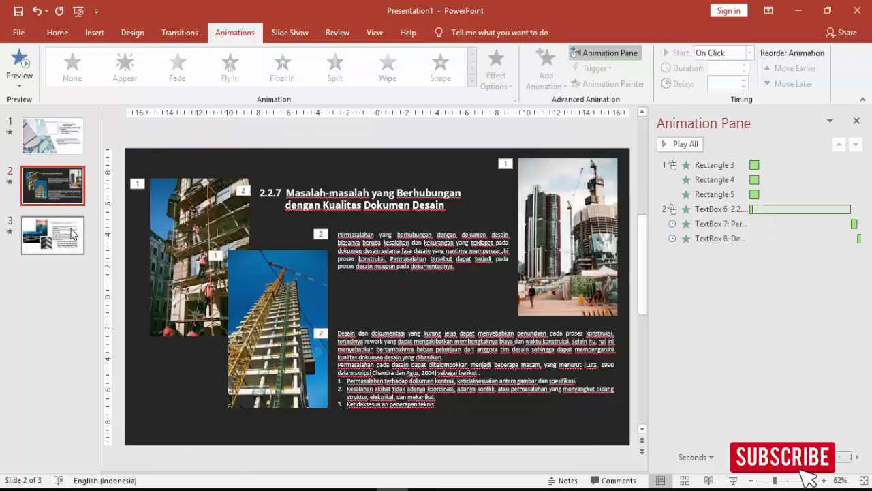
{"action": "left_click", "coordinate": [53, 235]}
{"action": "left_click", "coordinate": [52, 137]}
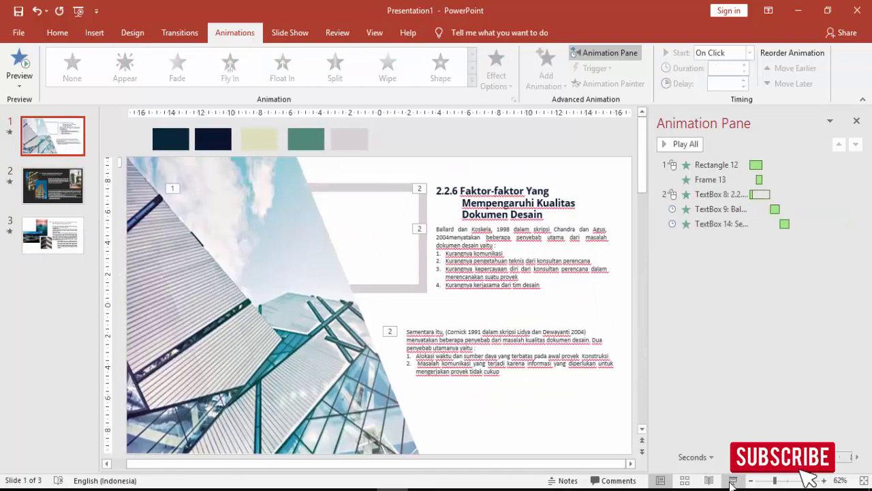
{"action": "left_click", "coordinate": [734, 481]}
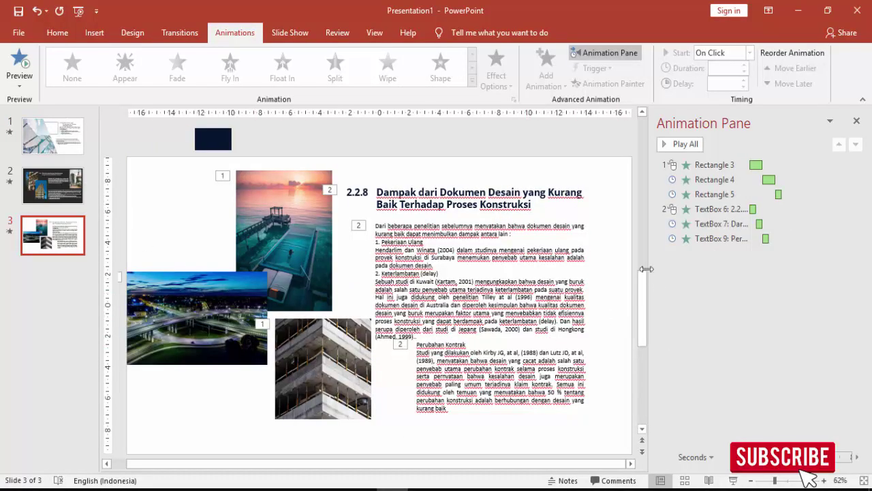
Step: Close the Animation Pane and run the slide show from slide 1 with F5
{"action": "left_click", "coordinate": [858, 122]}
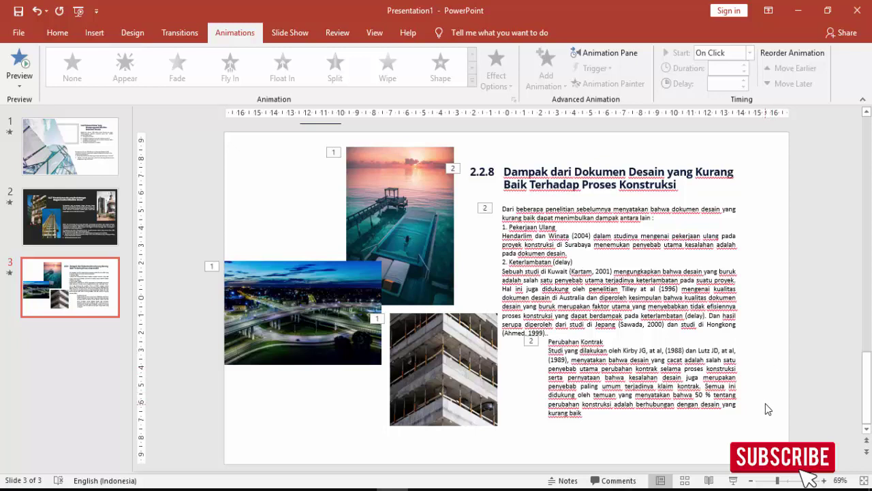
{"action": "key", "text": "F5"}
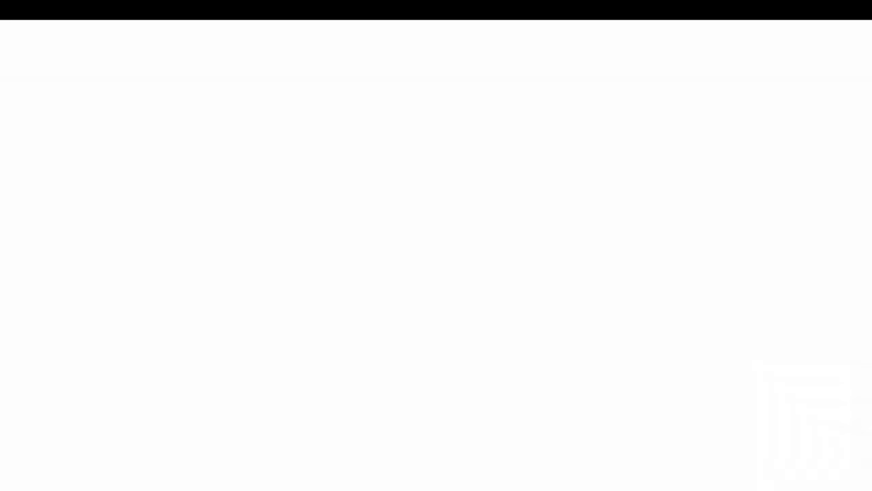